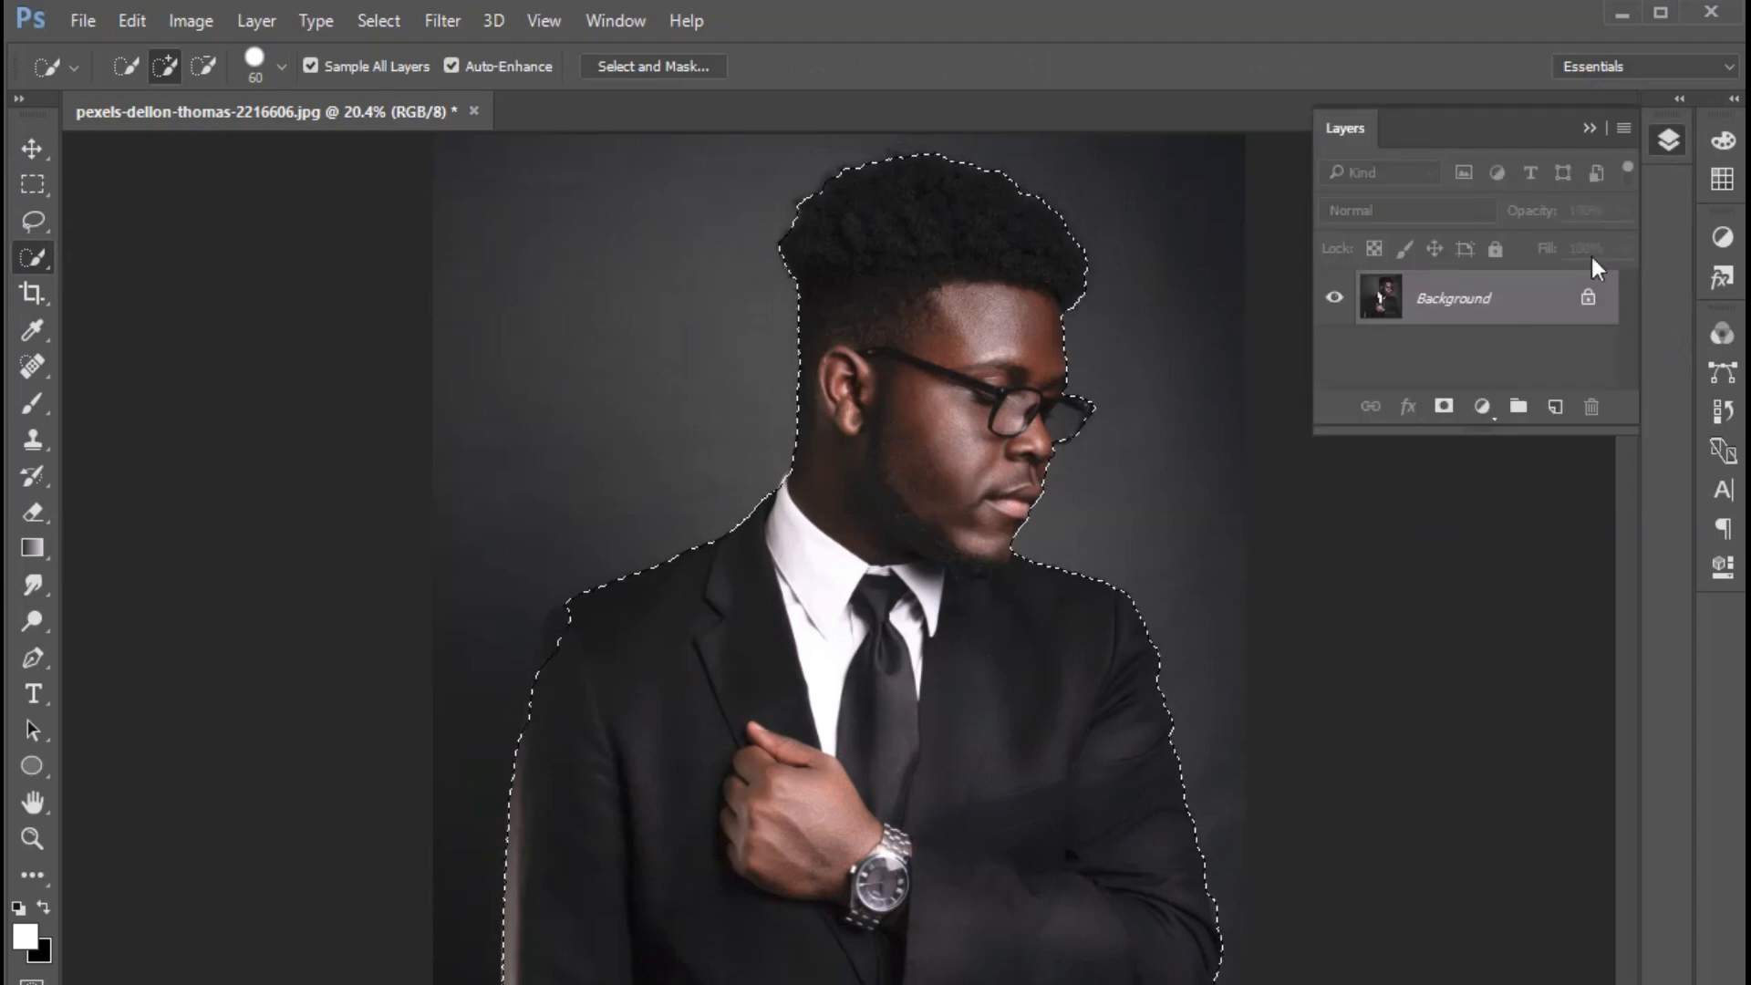
Mask out the background with a layer mask made from the current selection around the man
{"action": "left_click", "coordinate": [1444, 406]}
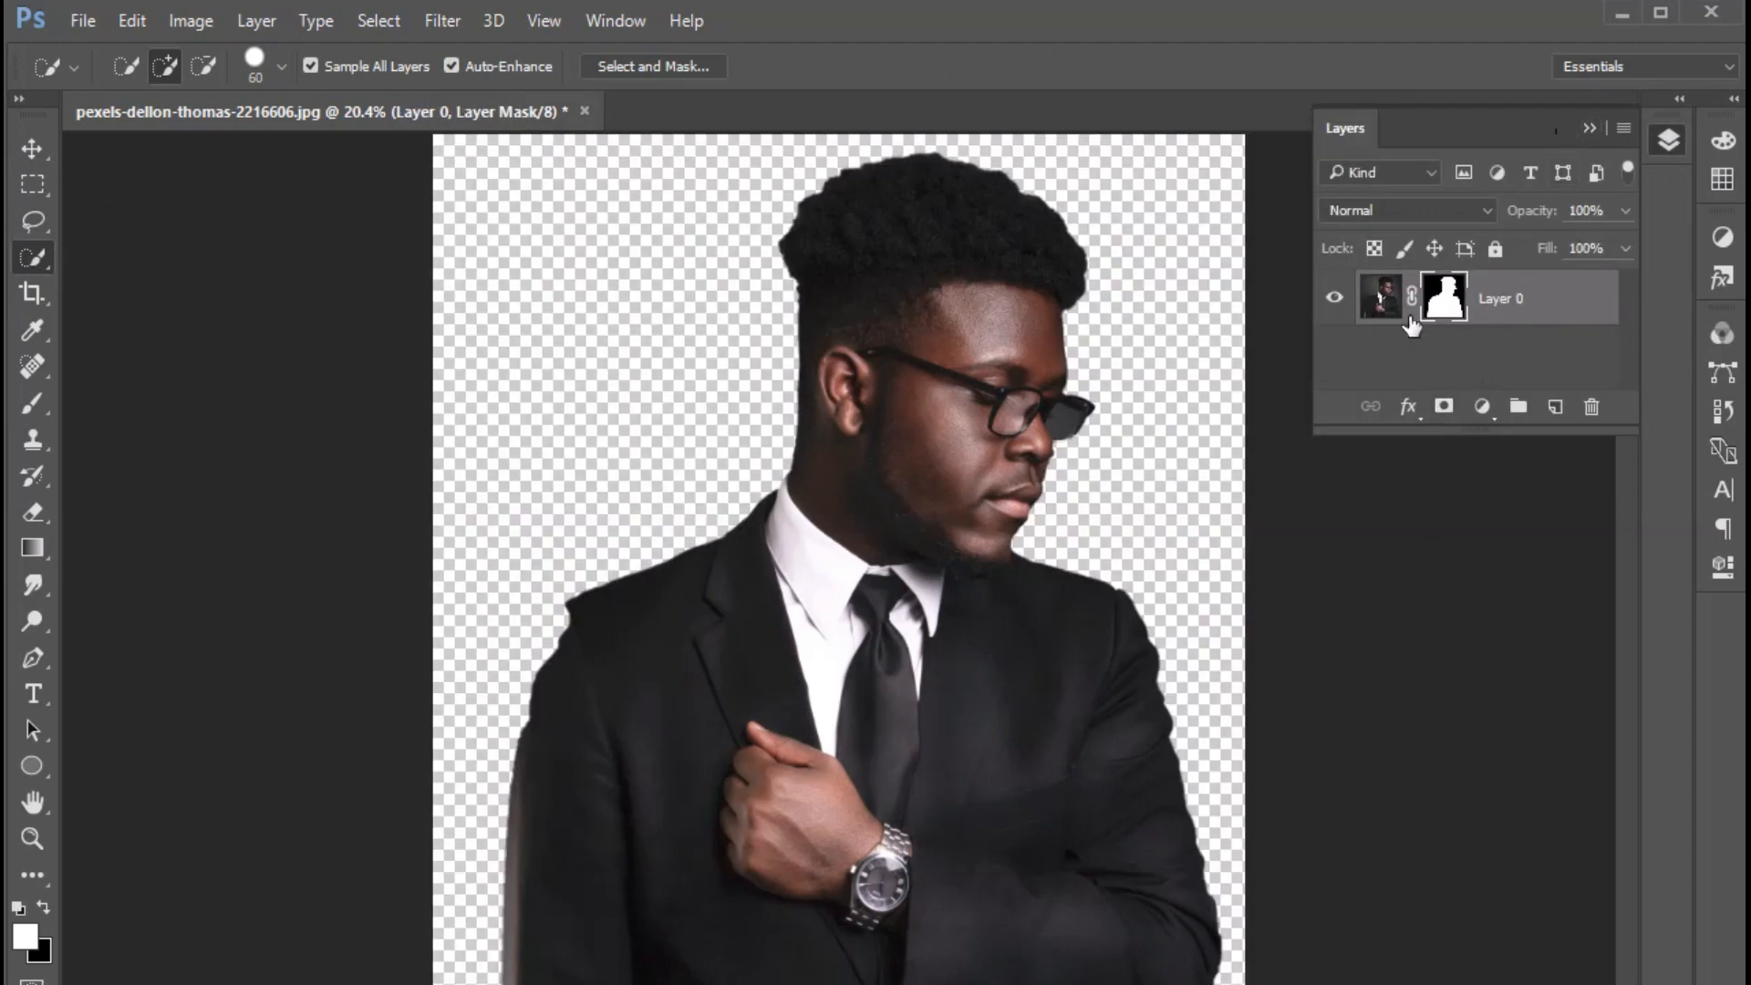
{"action": "left_click", "coordinate": [1589, 128]}
Select the grey background area visible through the far lens of the glasses with the Quick Selection tool
{"action": "scroll", "coordinate": [1074, 417], "scroll_direction": "up", "scroll_amount": 6}
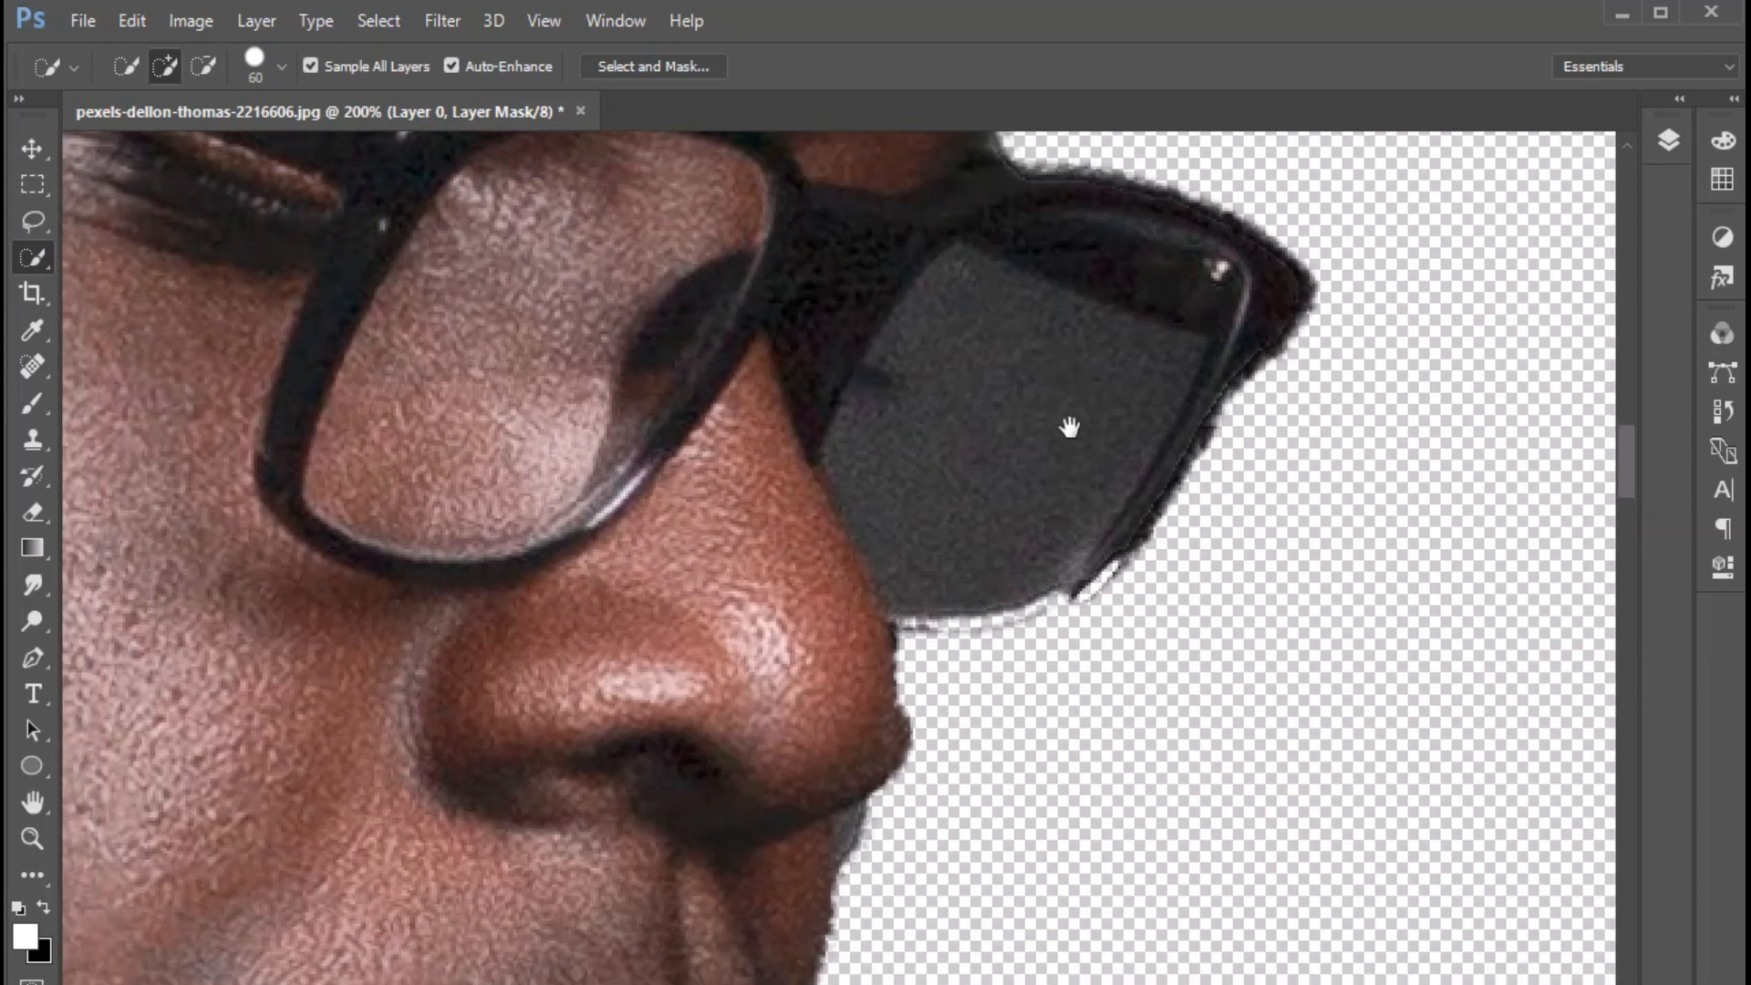
{"action": "left_click", "coordinate": [39, 226]}
{"action": "left_click", "coordinate": [124, 245]}
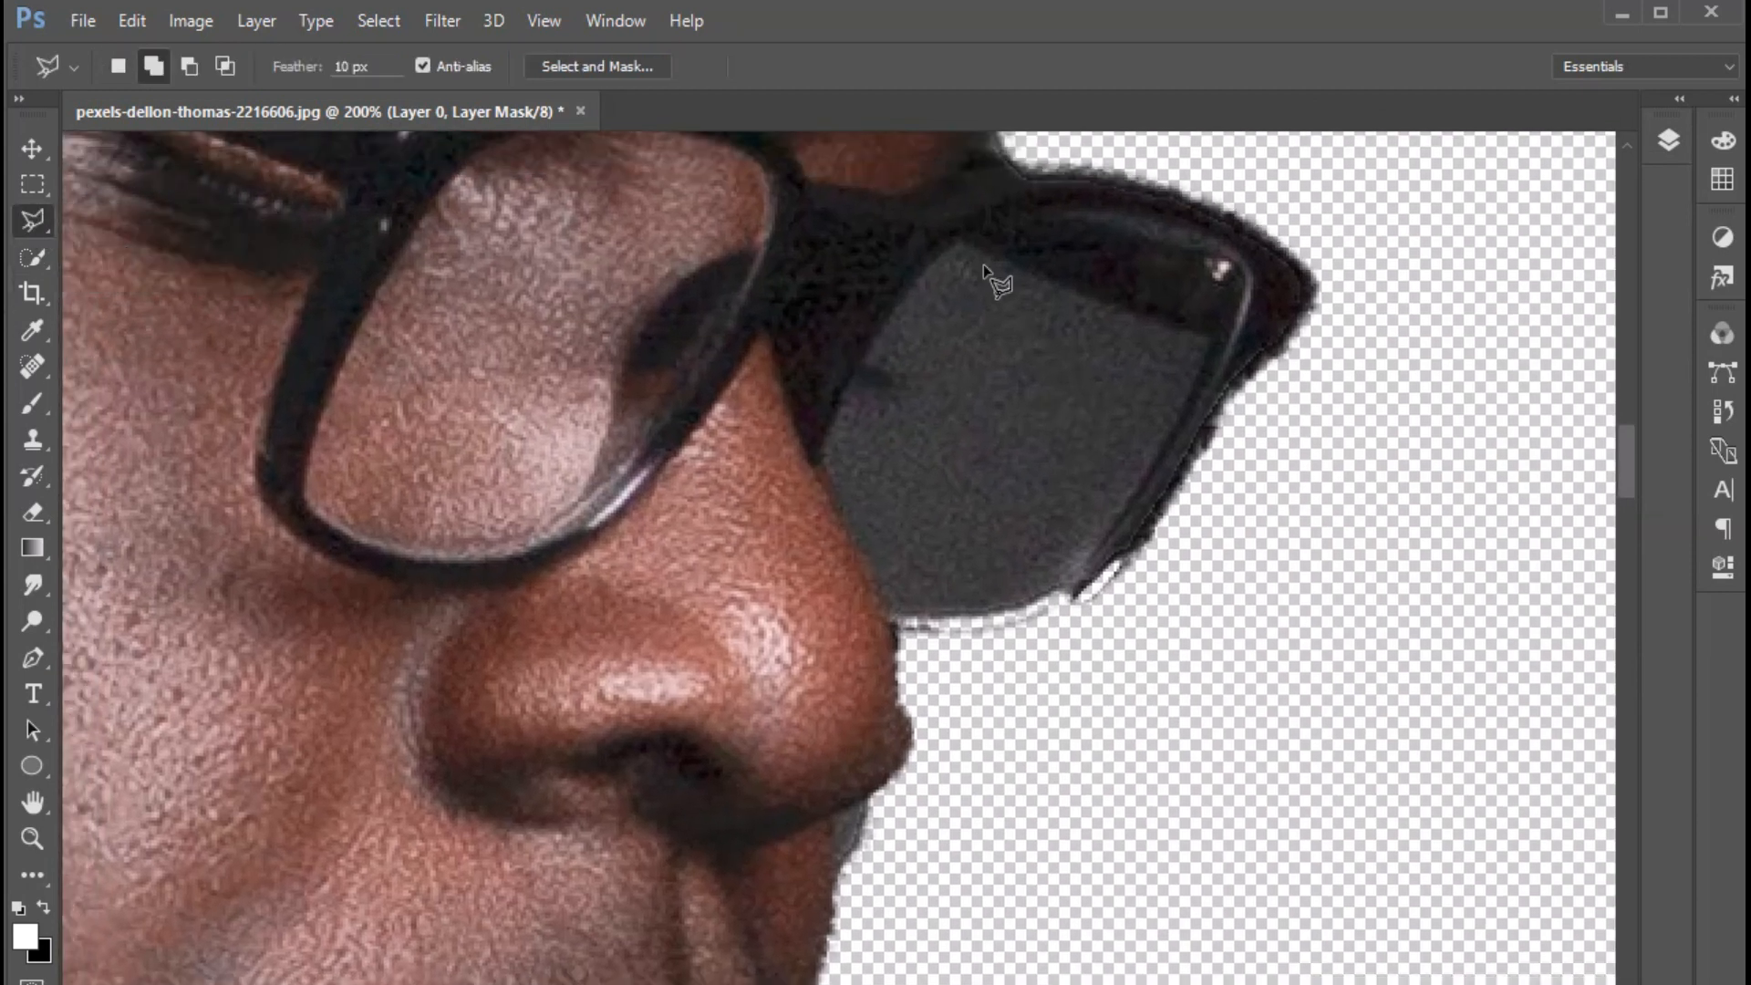
{"action": "left_click", "coordinate": [31, 261]}
{"action": "left_click", "coordinate": [122, 259]}
{"action": "mouse_move", "coordinate": [1074, 418]}
{"action": "left_mouse_down"}
{"action": "mouse_move", "coordinate": [1118, 413]}
{"action": "mouse_move", "coordinate": [1112, 426]}
{"action": "left_mouse_up"}
Subtract the glasses' outer rim from the lens selection using a 4 px Quick Selection brush
{"action": "left_click", "coordinate": [203, 66]}
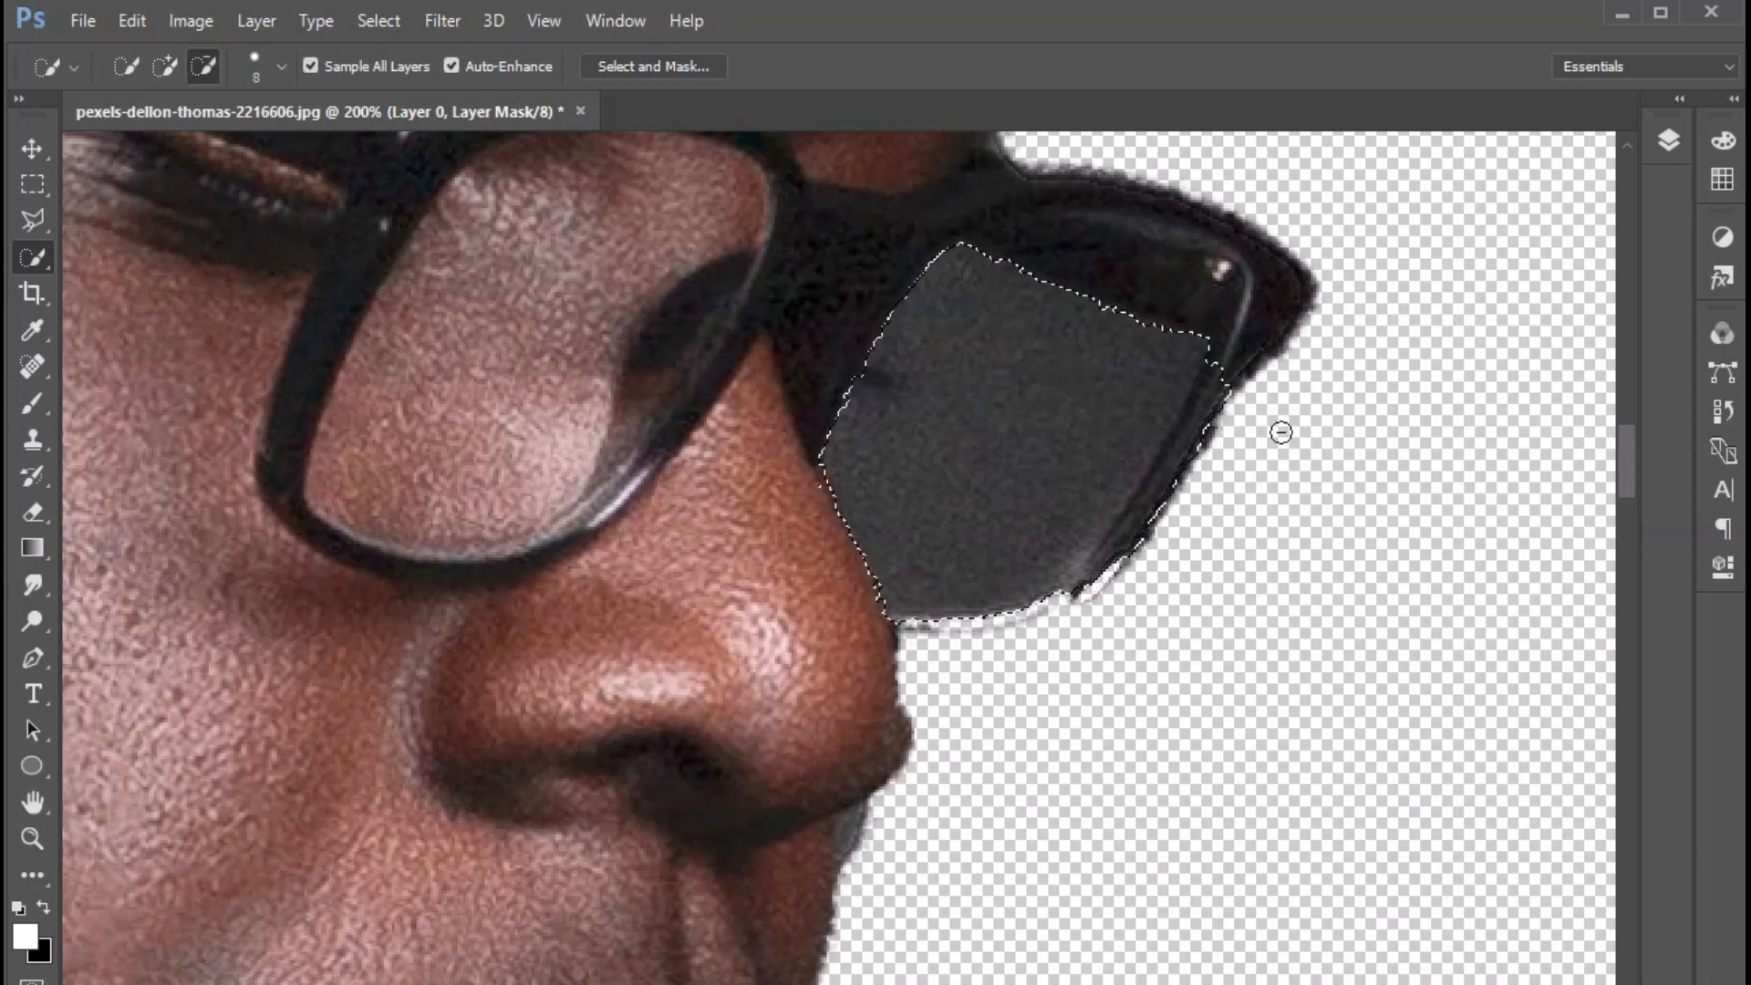
{"action": "key", "text": "bracketleft"}
{"action": "key", "text": "bracketleft"}
{"action": "key", "text": "bracketleft"}
{"action": "key", "text": "bracketleft"}
{"action": "mouse_move", "coordinate": [1216, 384]}
{"action": "left_mouse_down"}
{"action": "mouse_move", "coordinate": [1176, 479]}
{"action": "mouse_move", "coordinate": [1103, 570]}
{"action": "left_mouse_up"}
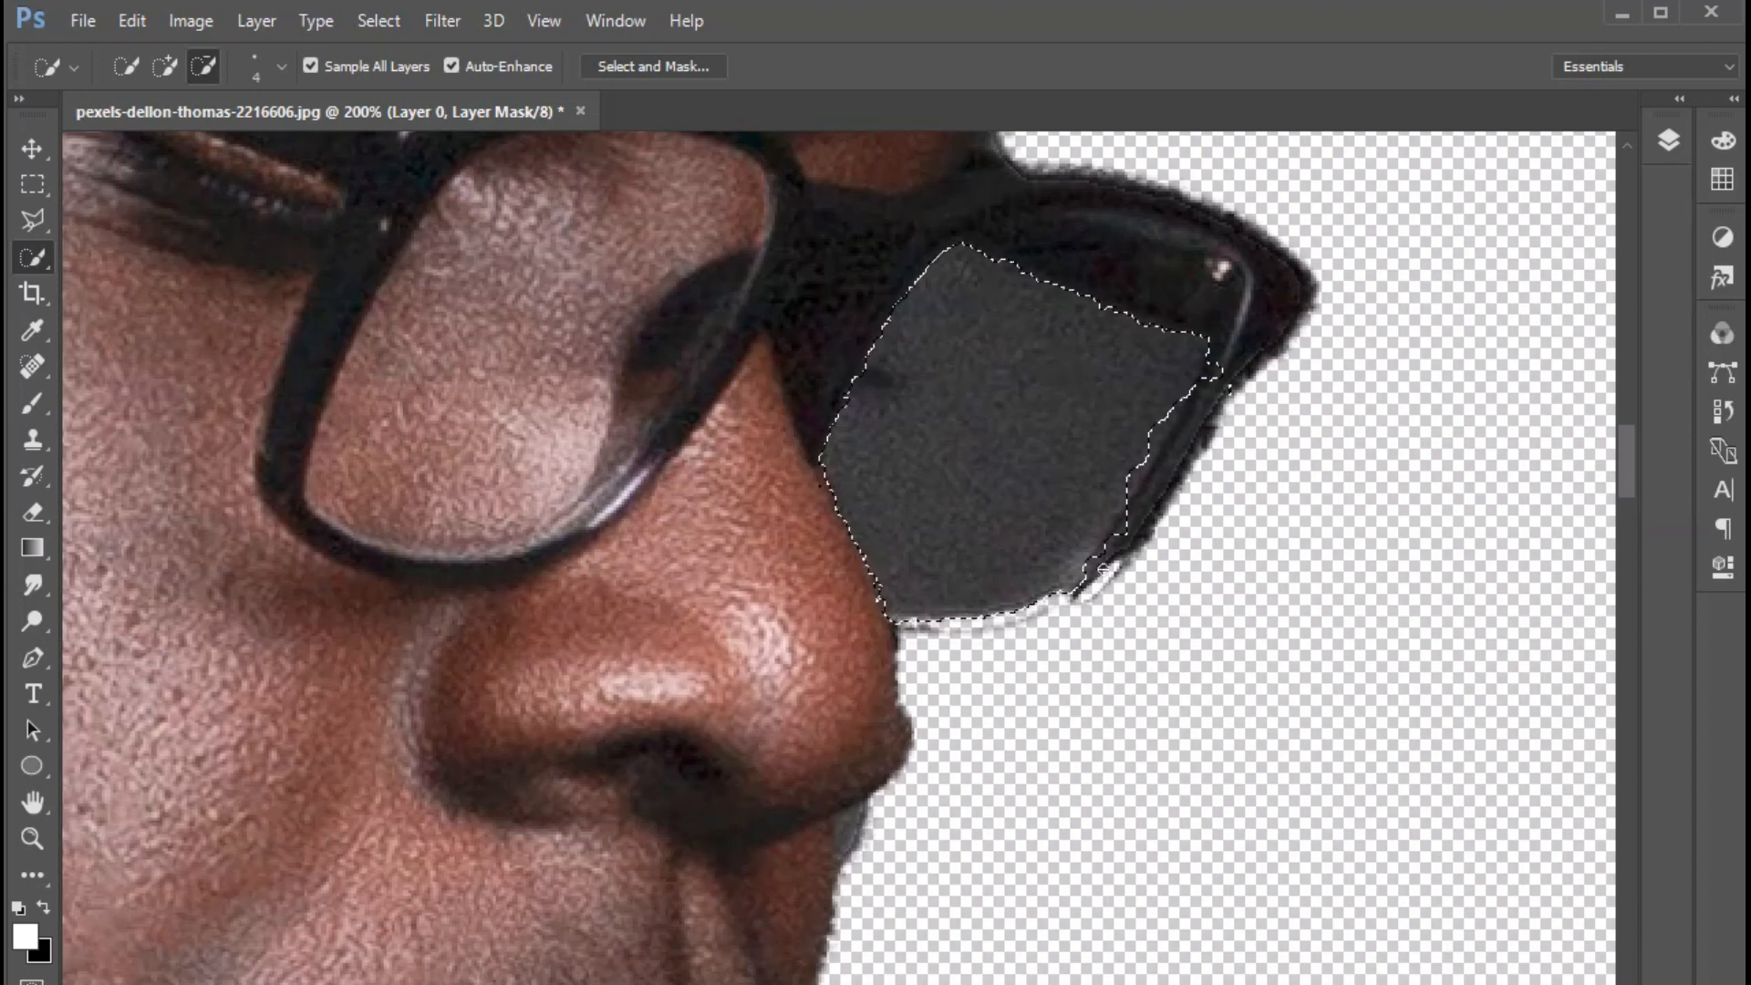
{"action": "left_click_drag", "start_coordinate": [1227, 368], "coordinate": [1199, 394]}
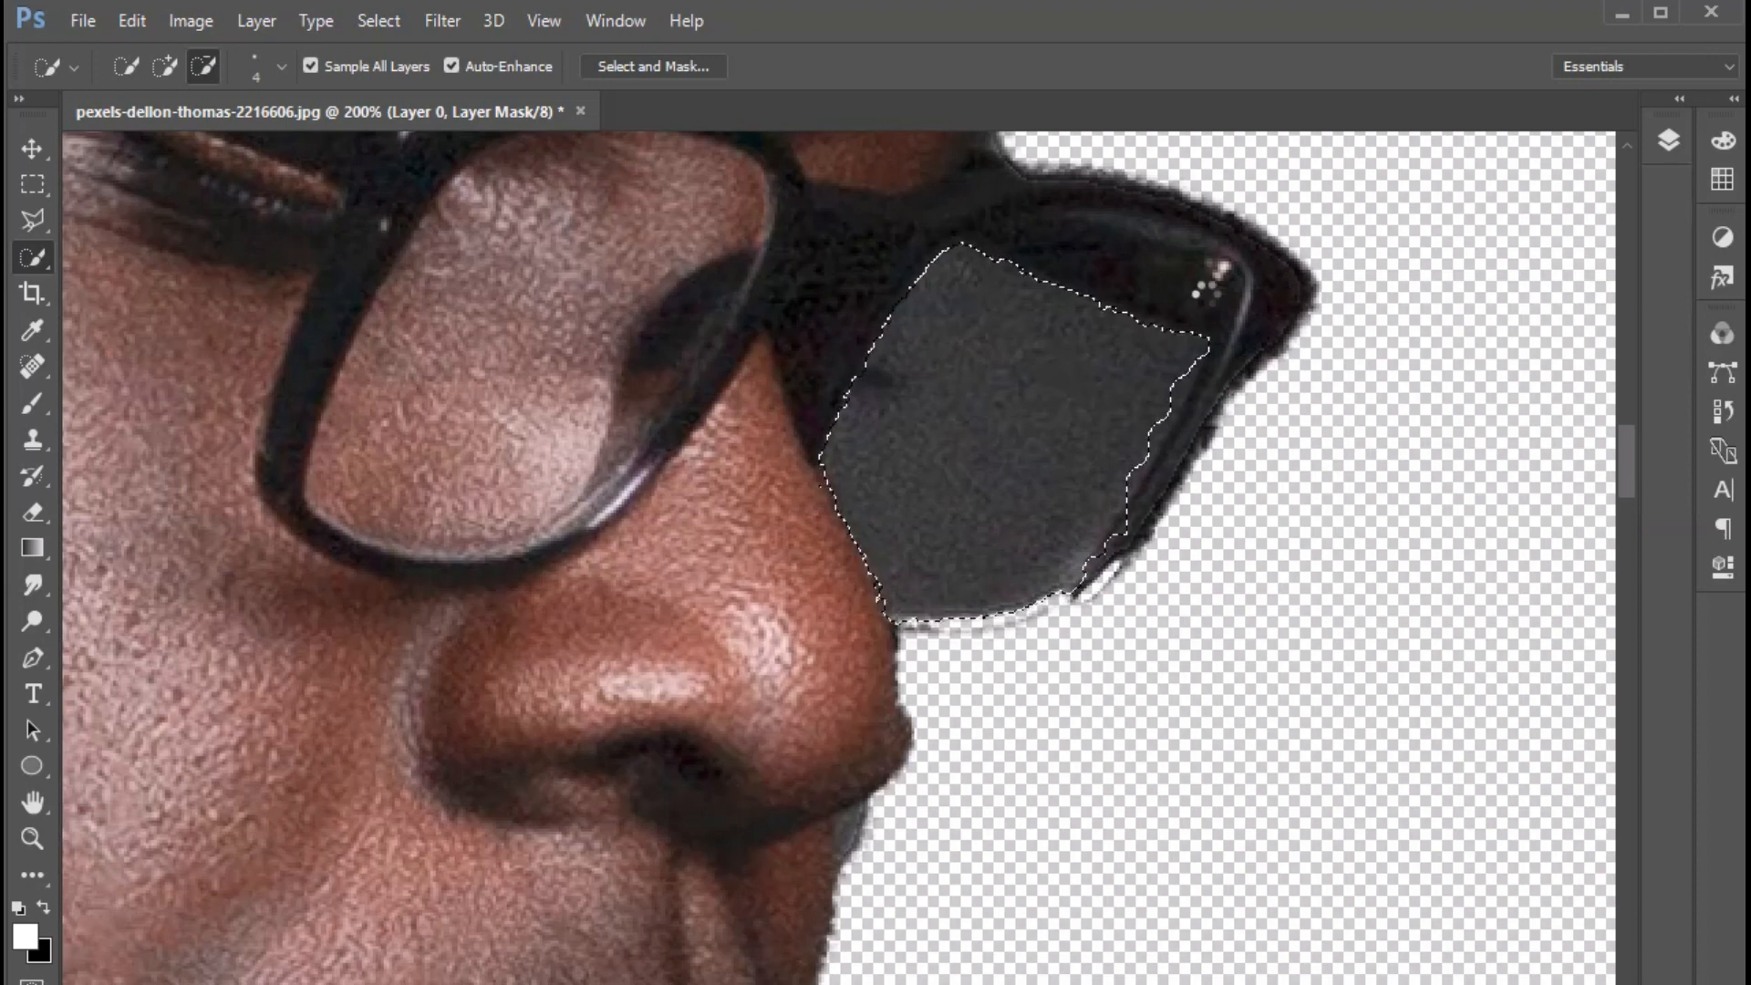
Clear the selected lens area so that it becomes transparent, and check the whole cutout
{"action": "key", "text": "Delete"}
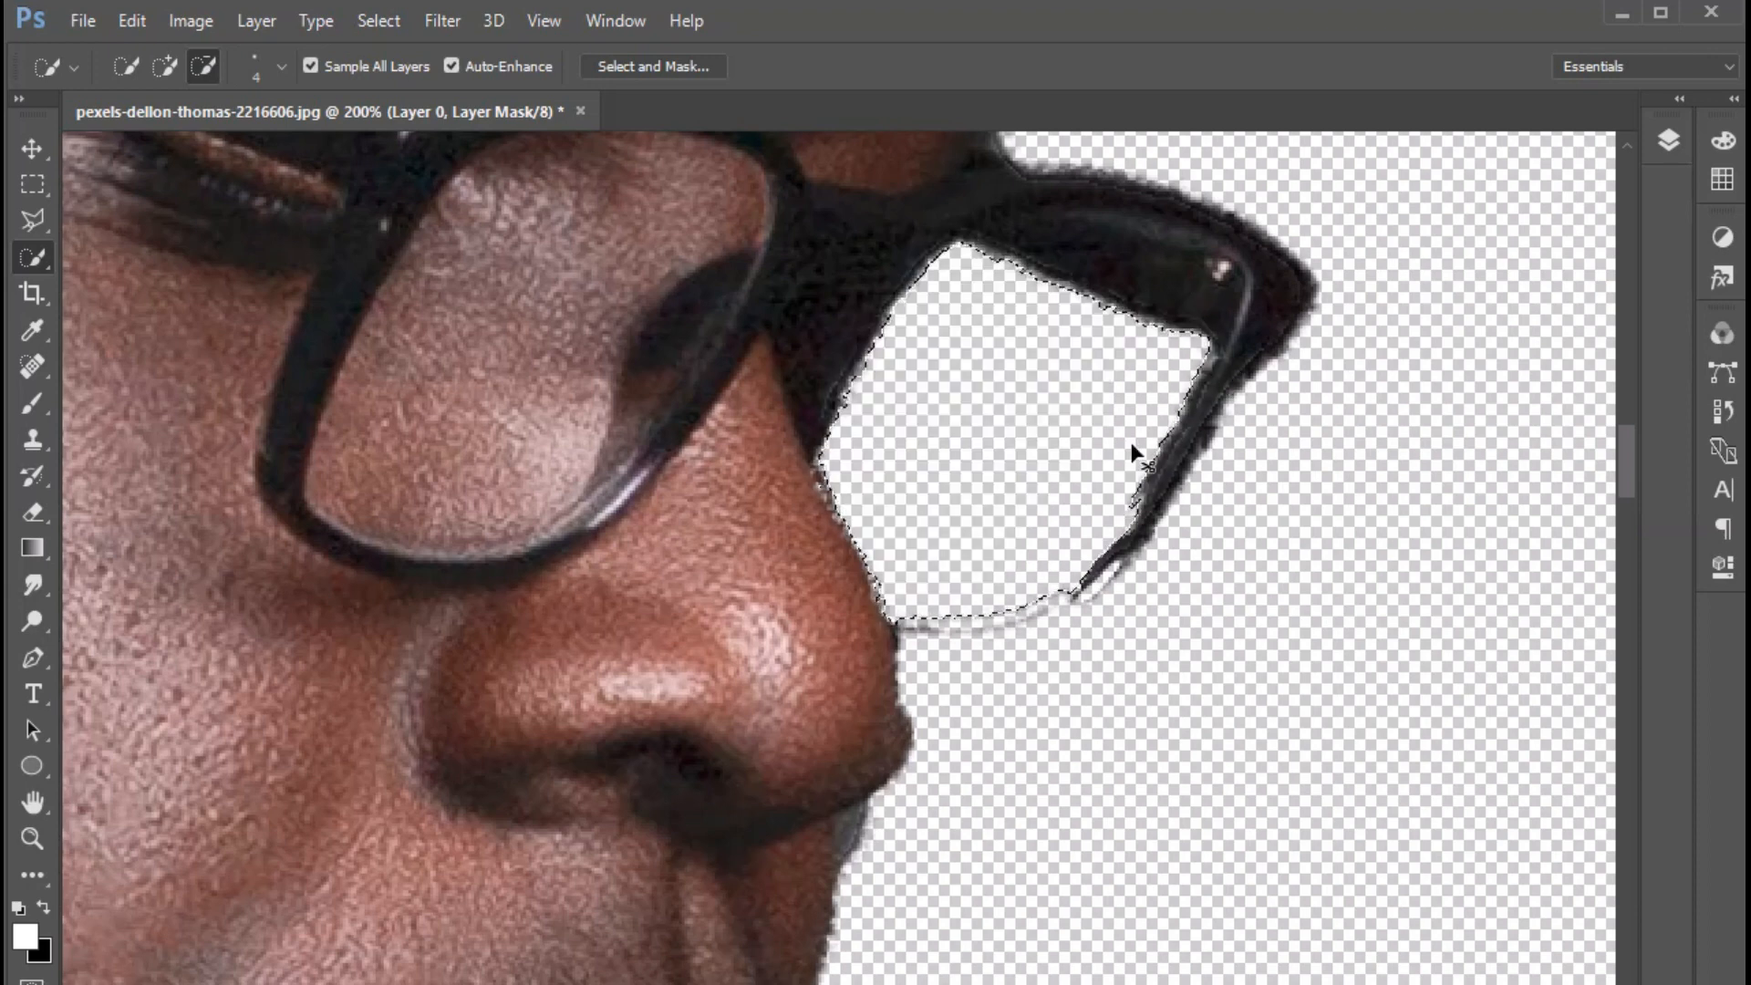
{"action": "key", "text": "ctrl+0"}
{"action": "scroll", "coordinate": [1000, 395], "scroll_direction": "up", "scroll_amount": 1}
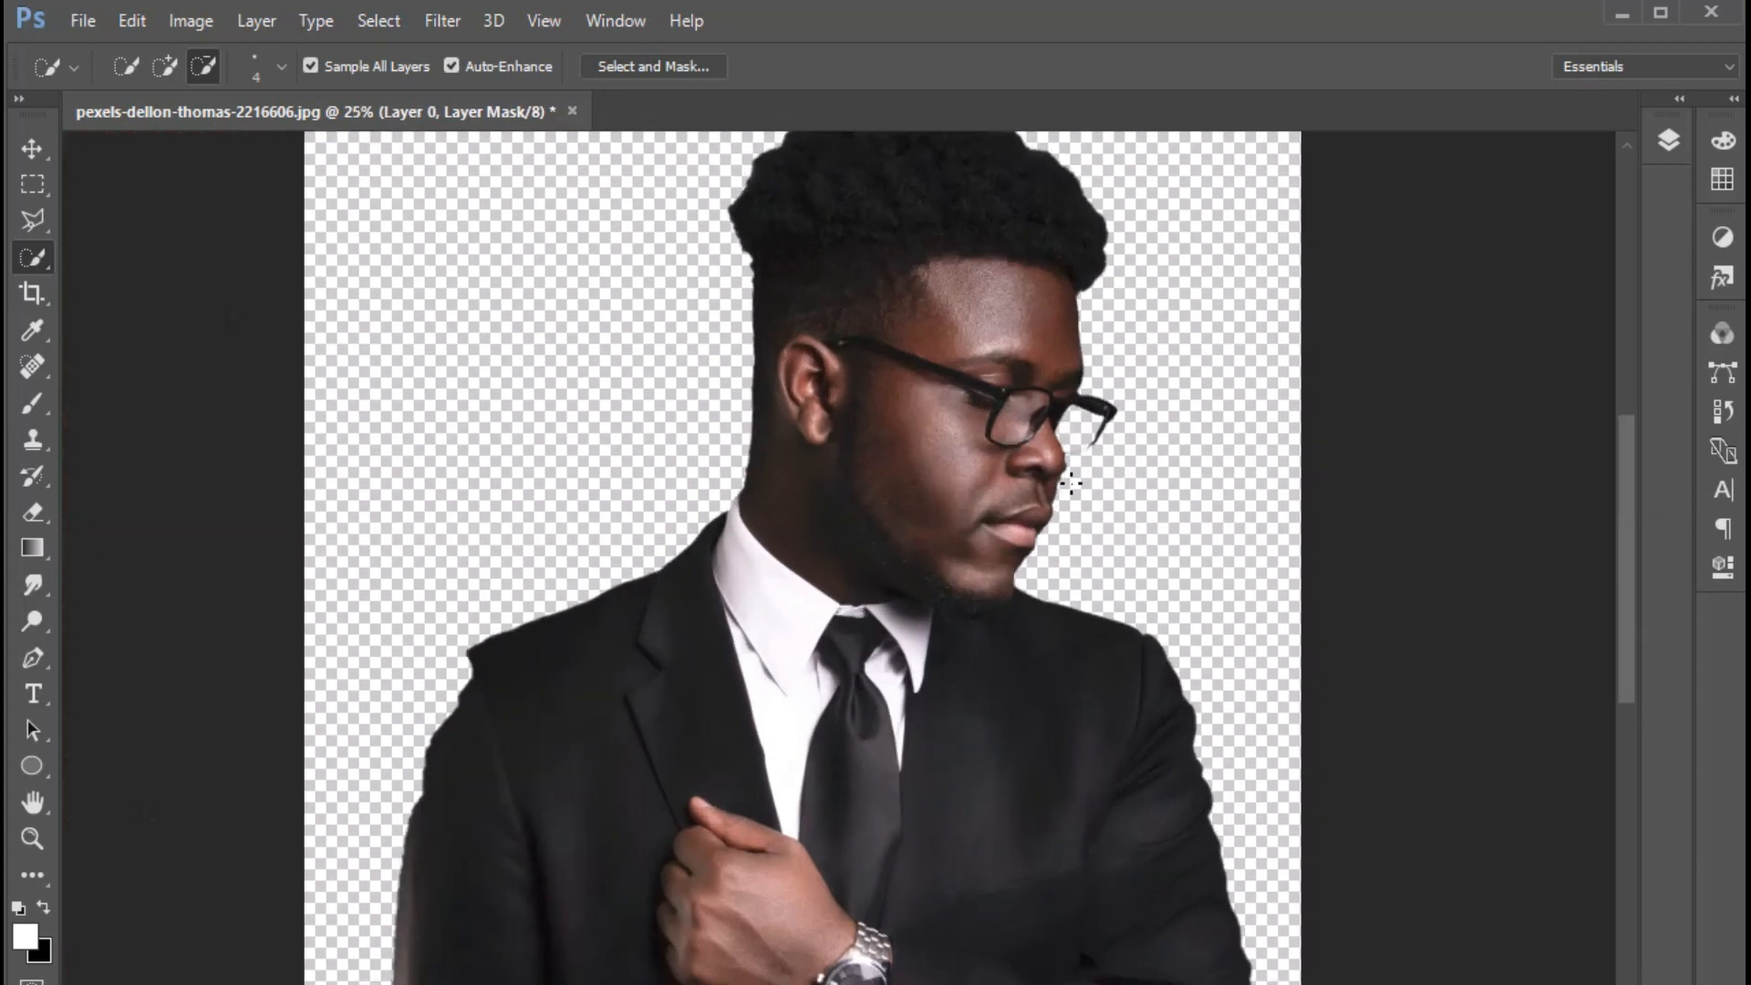
{"action": "key", "text": "ctrl+0"}
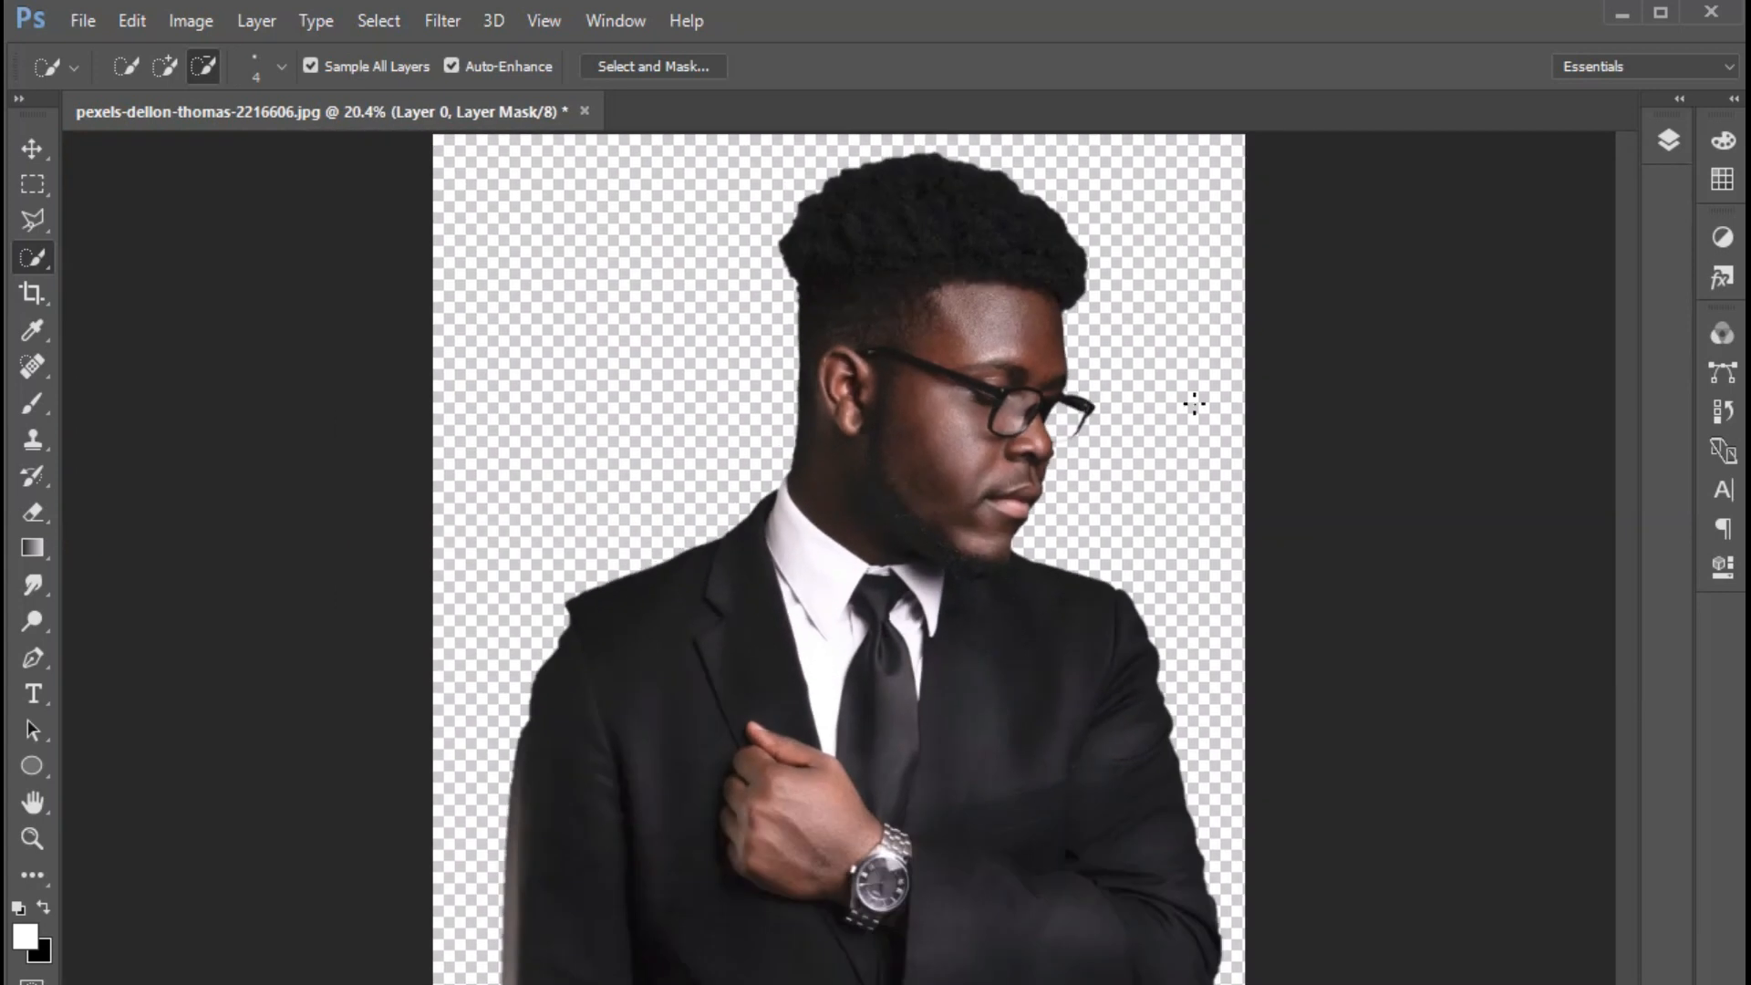
Convert the masked portrait layer to a smart object
{"action": "left_click", "coordinate": [1667, 142]}
{"action": "right_click", "coordinate": [1505, 298]}
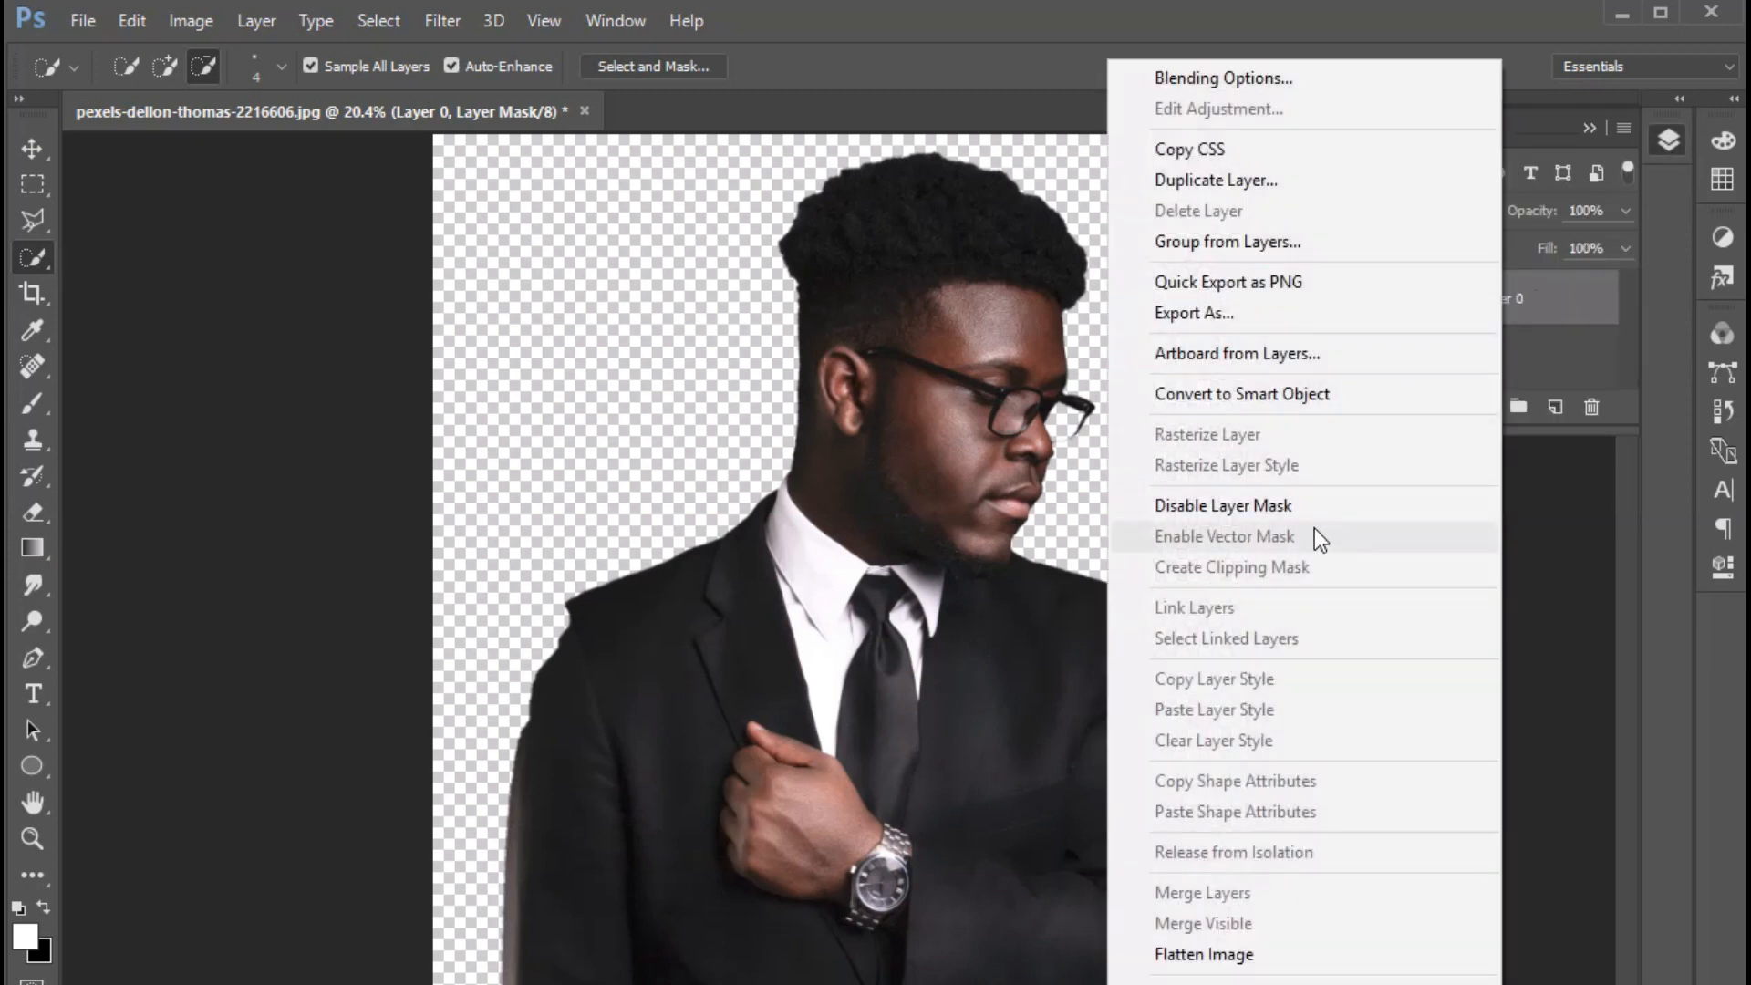
{"action": "left_click", "coordinate": [1277, 407]}
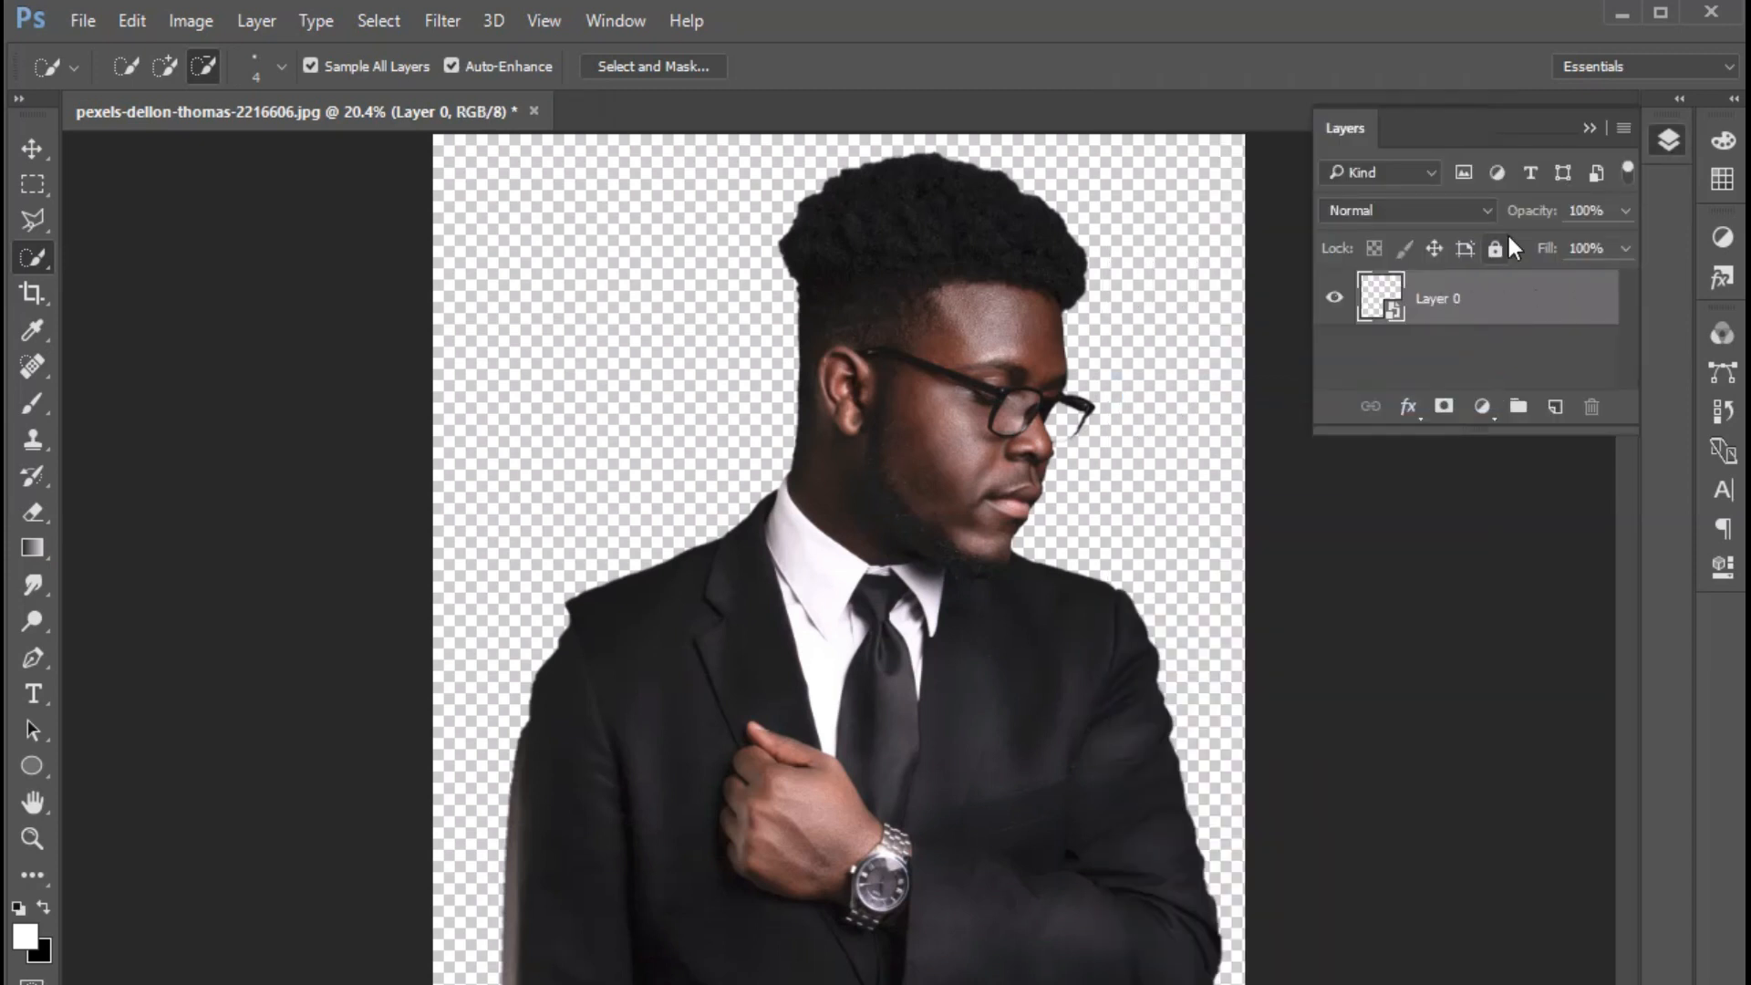
{"action": "left_click", "coordinate": [1589, 132]}
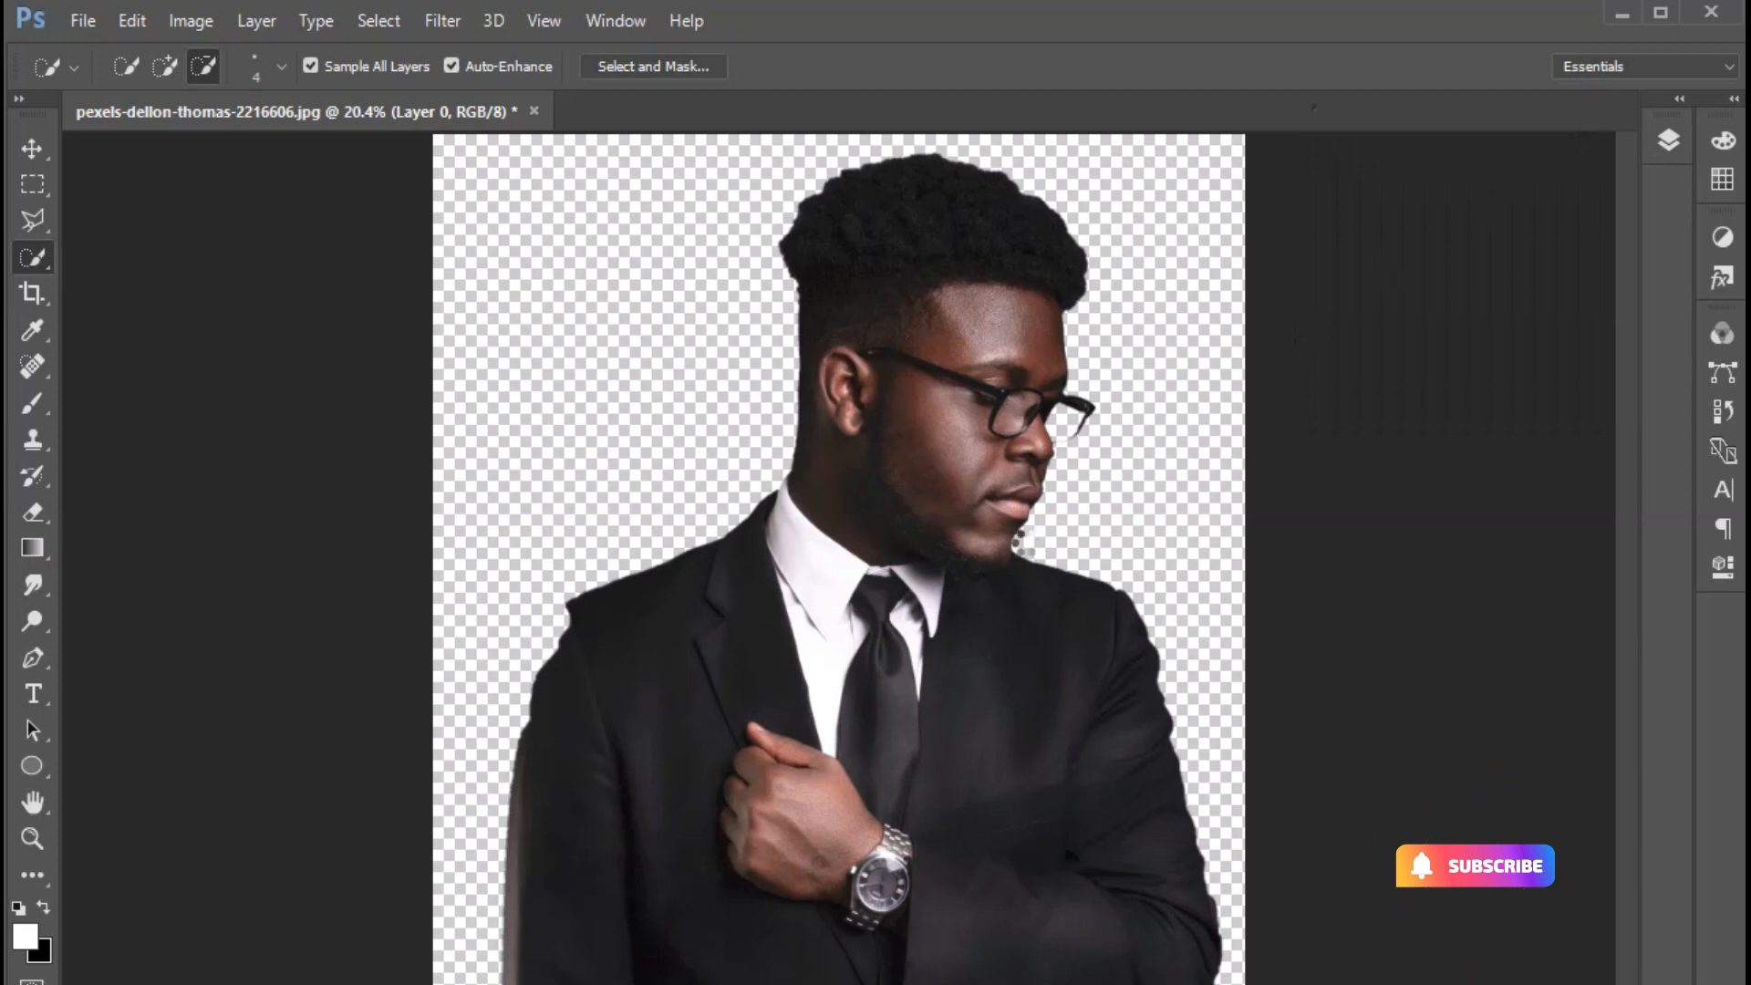
Turn the portrait black and white in the Camera Raw Filter with Vibrance -100 and Saturation -100
{"action": "key", "text": "ctrl+shift+a"}
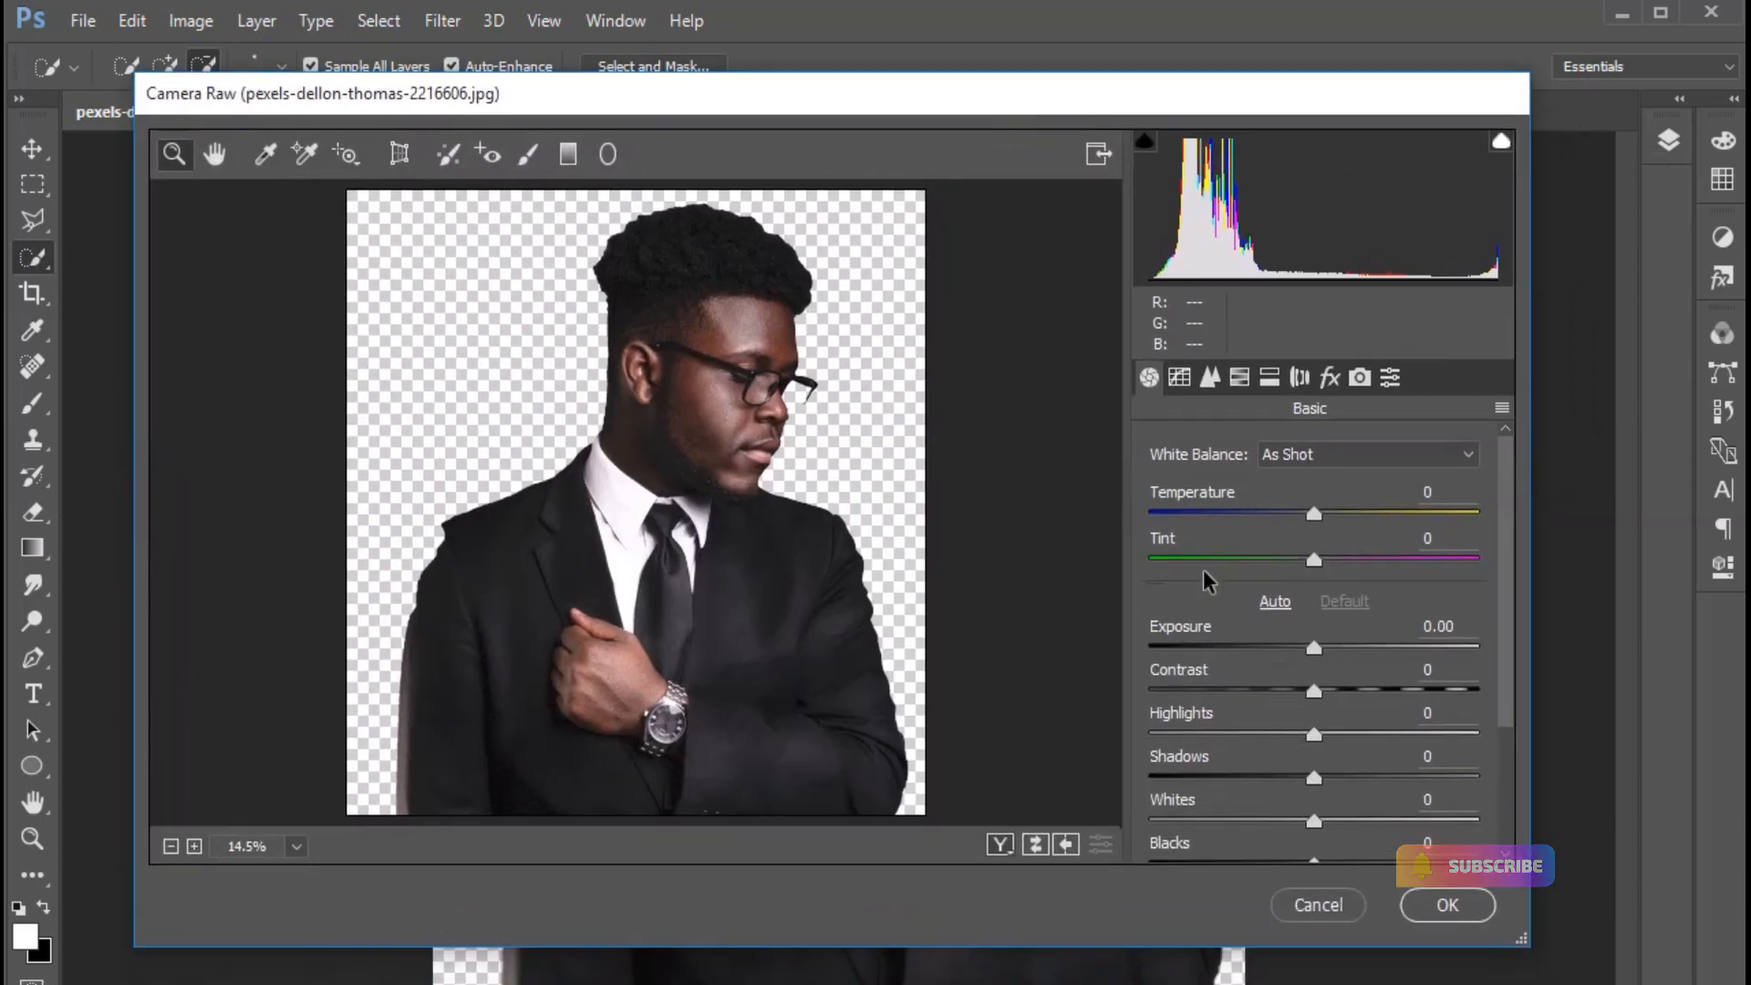
{"action": "scroll", "coordinate": [1322, 735], "scroll_direction": "down", "scroll_amount": 4}
{"action": "left_click_drag", "start_coordinate": [1314, 795], "coordinate": [1131, 795]}
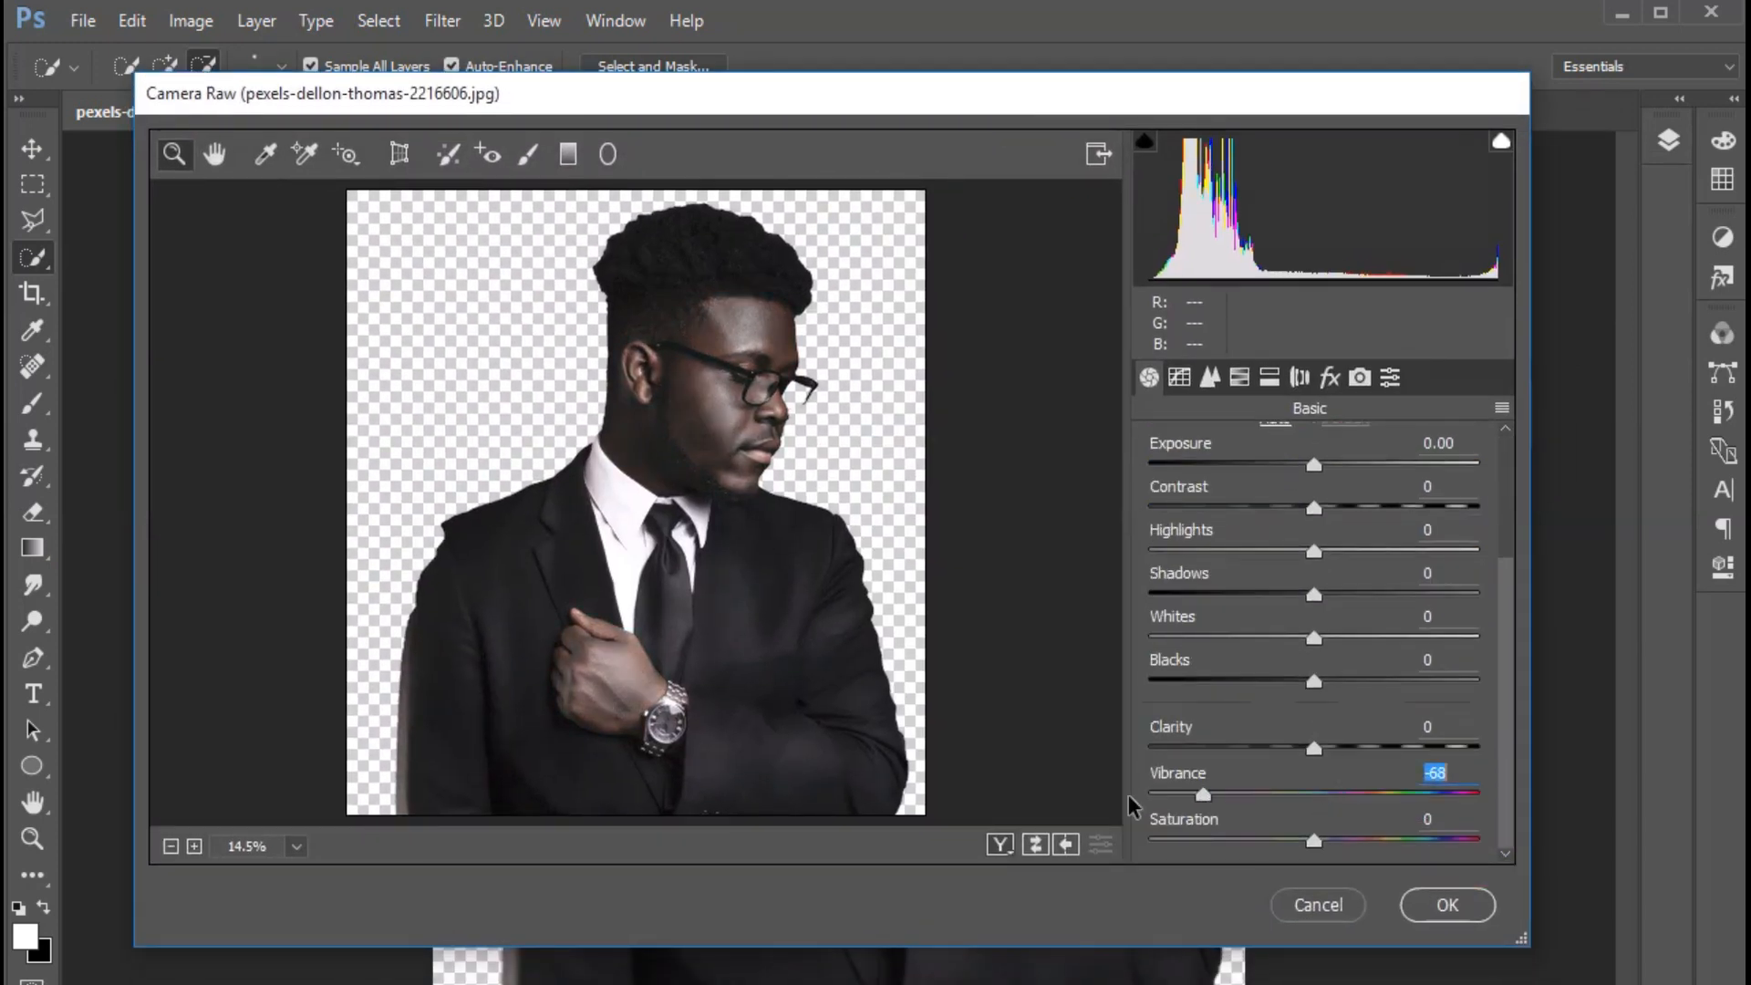
{"action": "left_click_drag", "start_coordinate": [1300, 846], "coordinate": [1145, 842]}
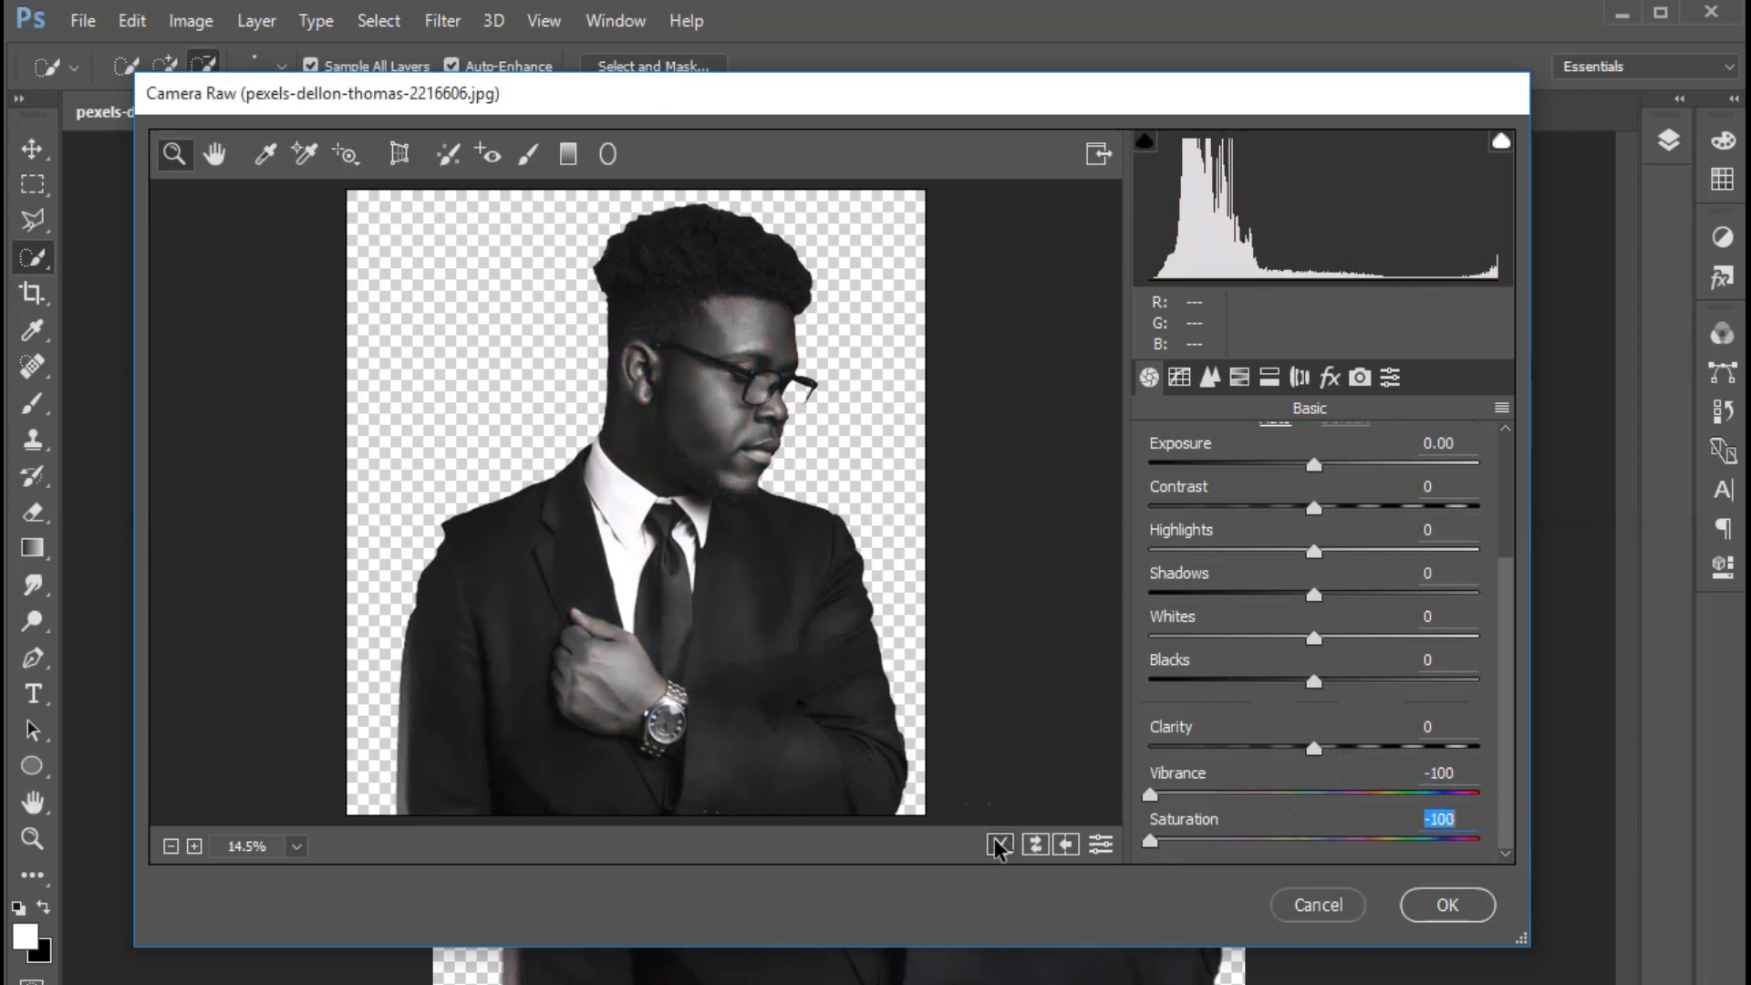
Lower the Contrast to -13, raise the Exposure slightly, and apply the Camera Raw Filter
{"action": "scroll", "coordinate": [1334, 603], "scroll_direction": "up", "scroll_amount": 1}
{"action": "left_click_drag", "start_coordinate": [1314, 584], "coordinate": [1327, 538]}
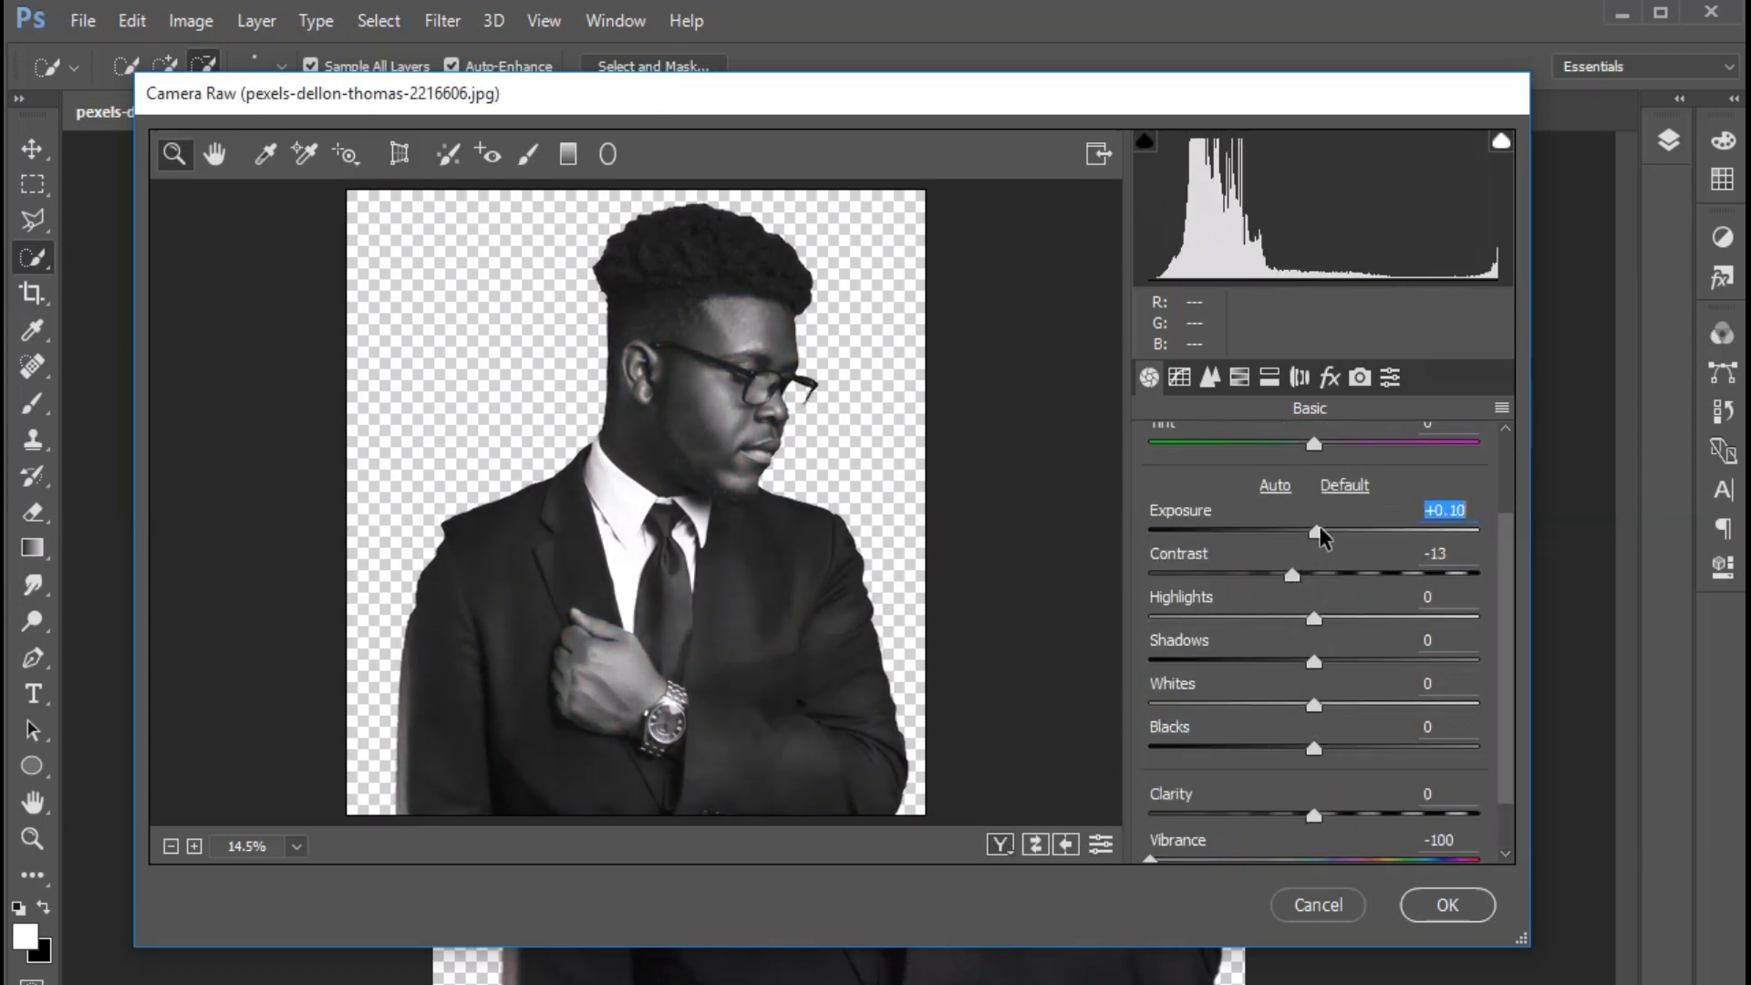
{"action": "left_click", "coordinate": [1448, 904]}
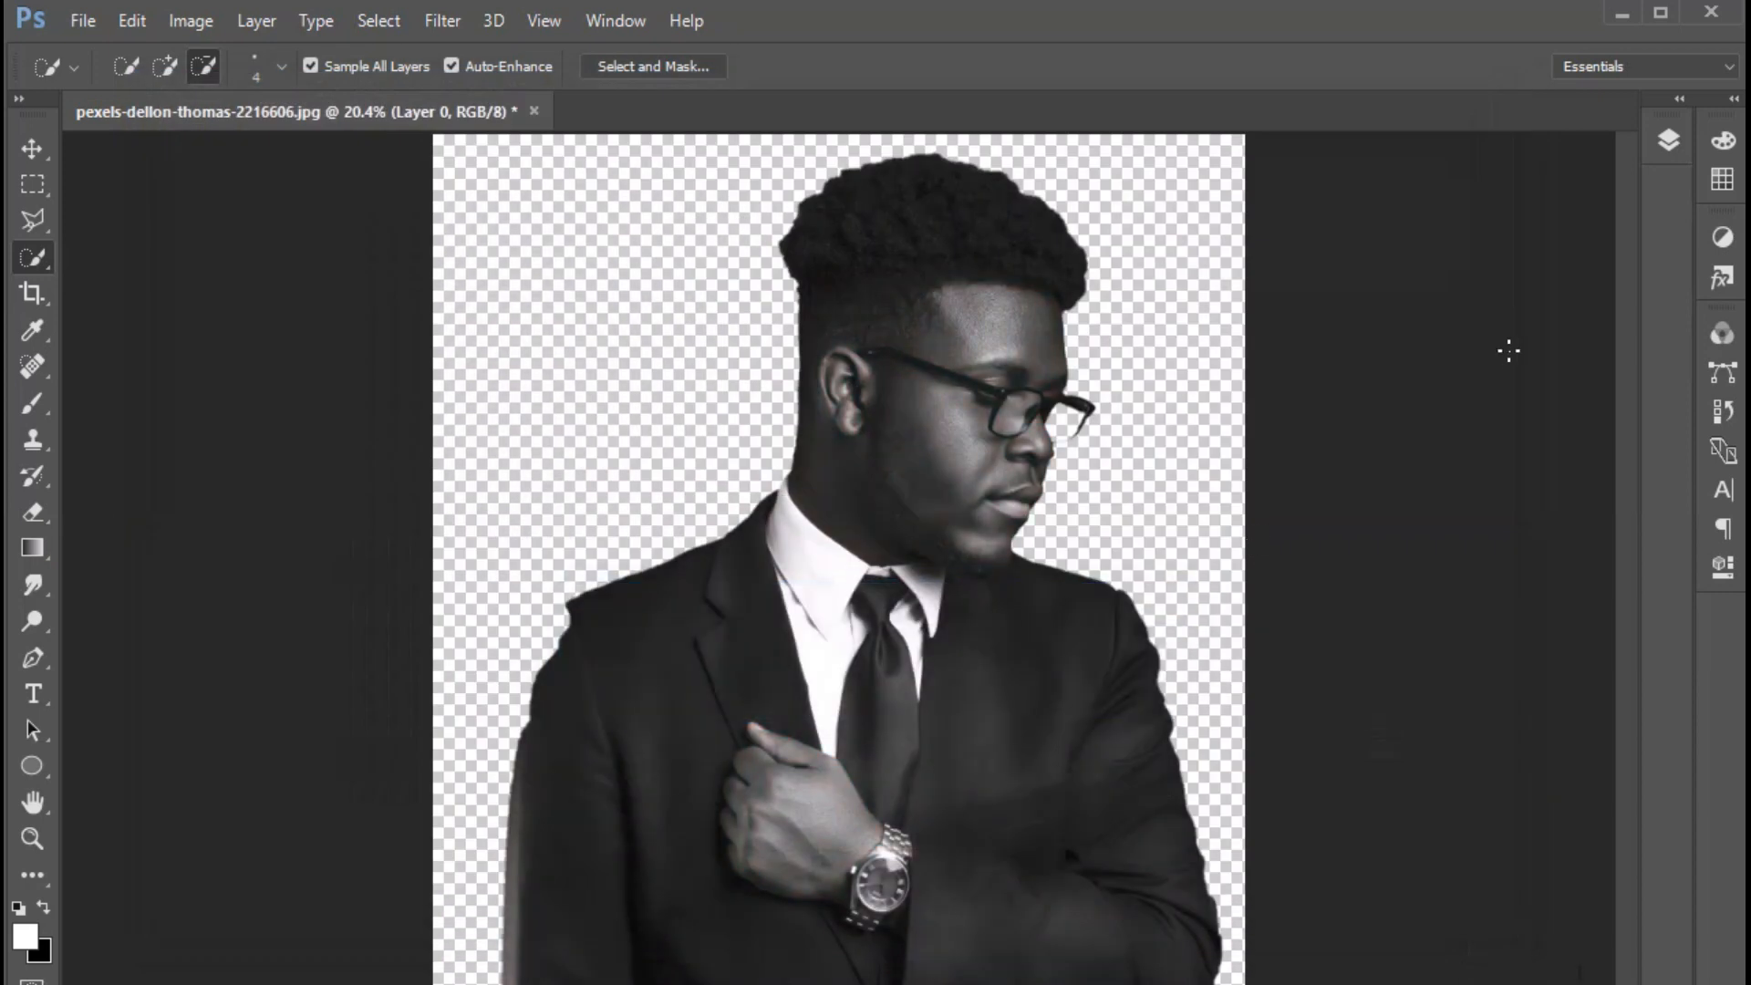
{"action": "left_click", "coordinate": [1669, 146]}
{"action": "left_click", "coordinate": [1671, 145]}
{"action": "left_click", "coordinate": [1671, 145]}
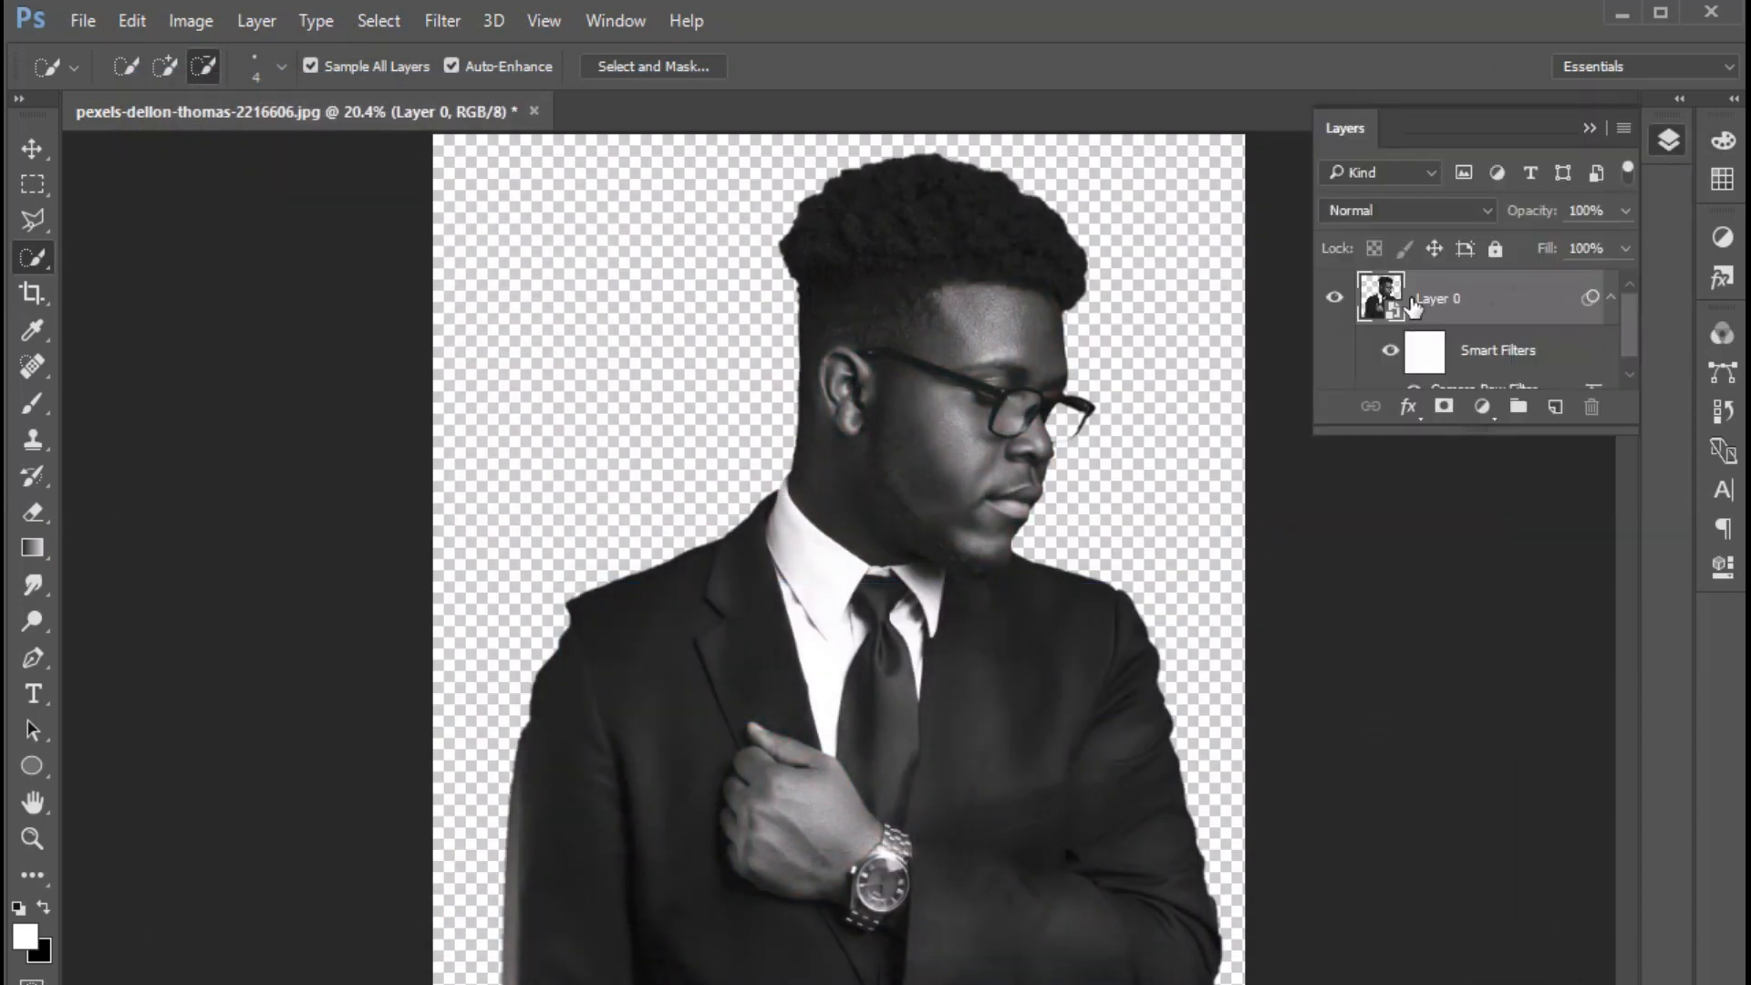
{"action": "key", "text": "ctrl+w"}
{"action": "left_click", "coordinate": [766, 437]}
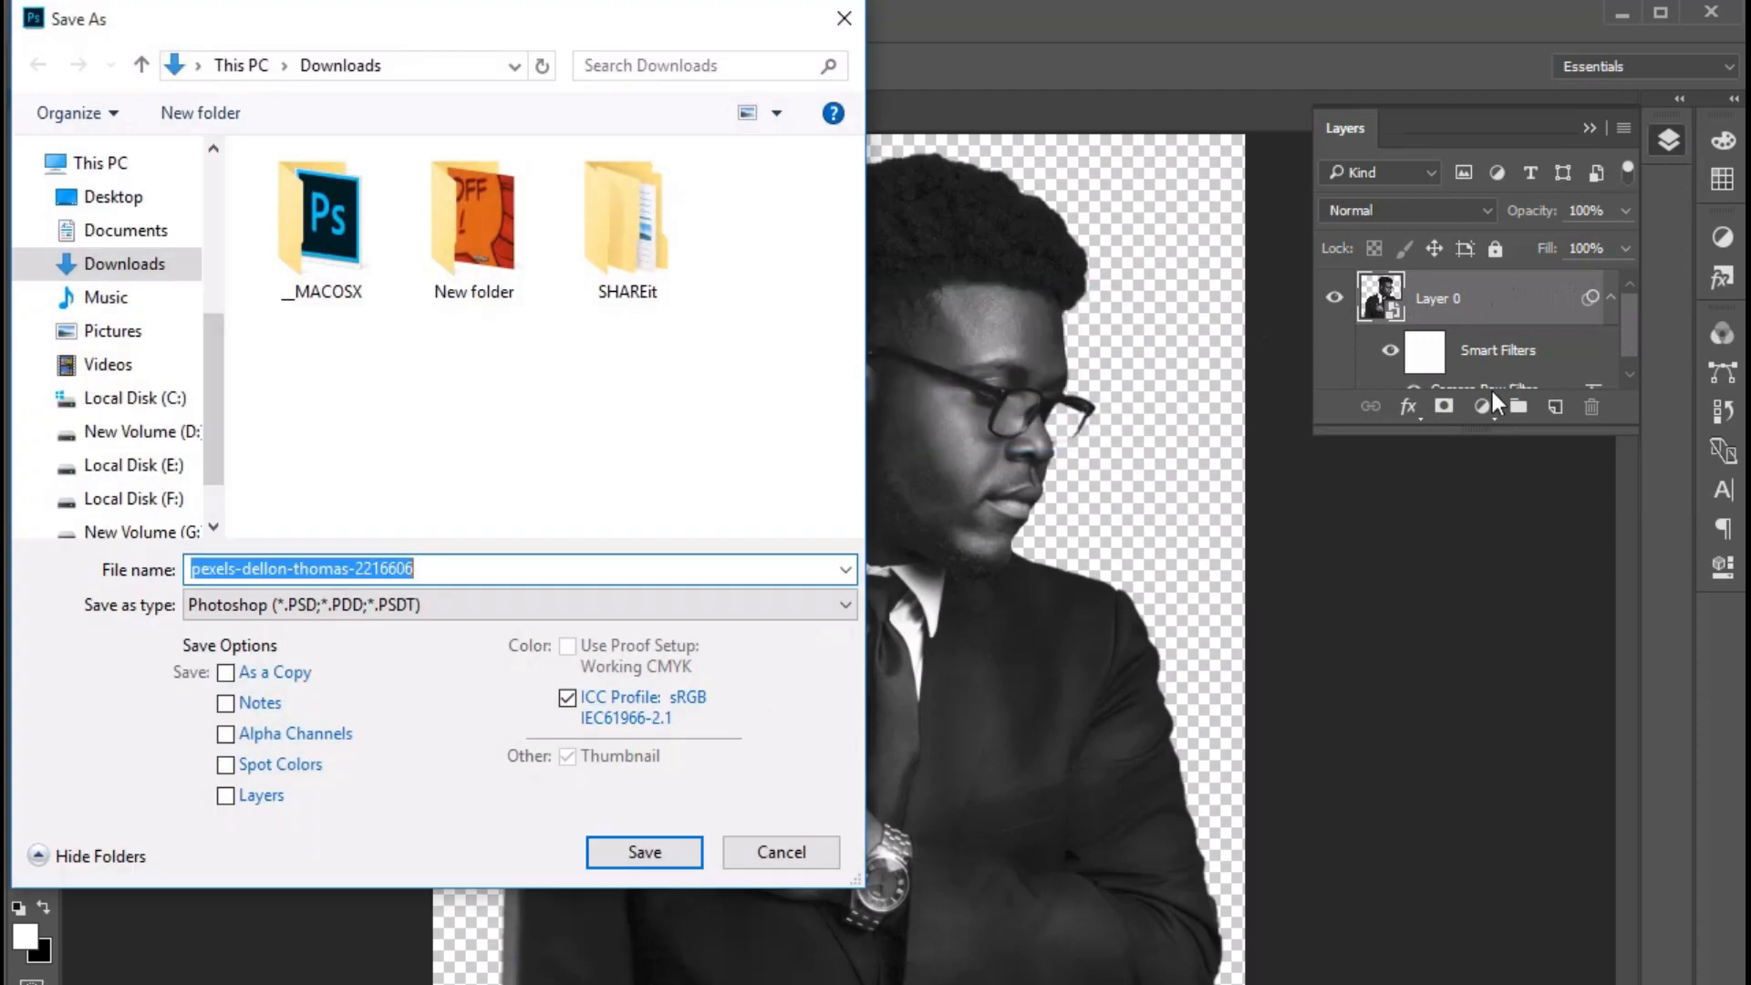
{"action": "left_click", "coordinate": [777, 850]}
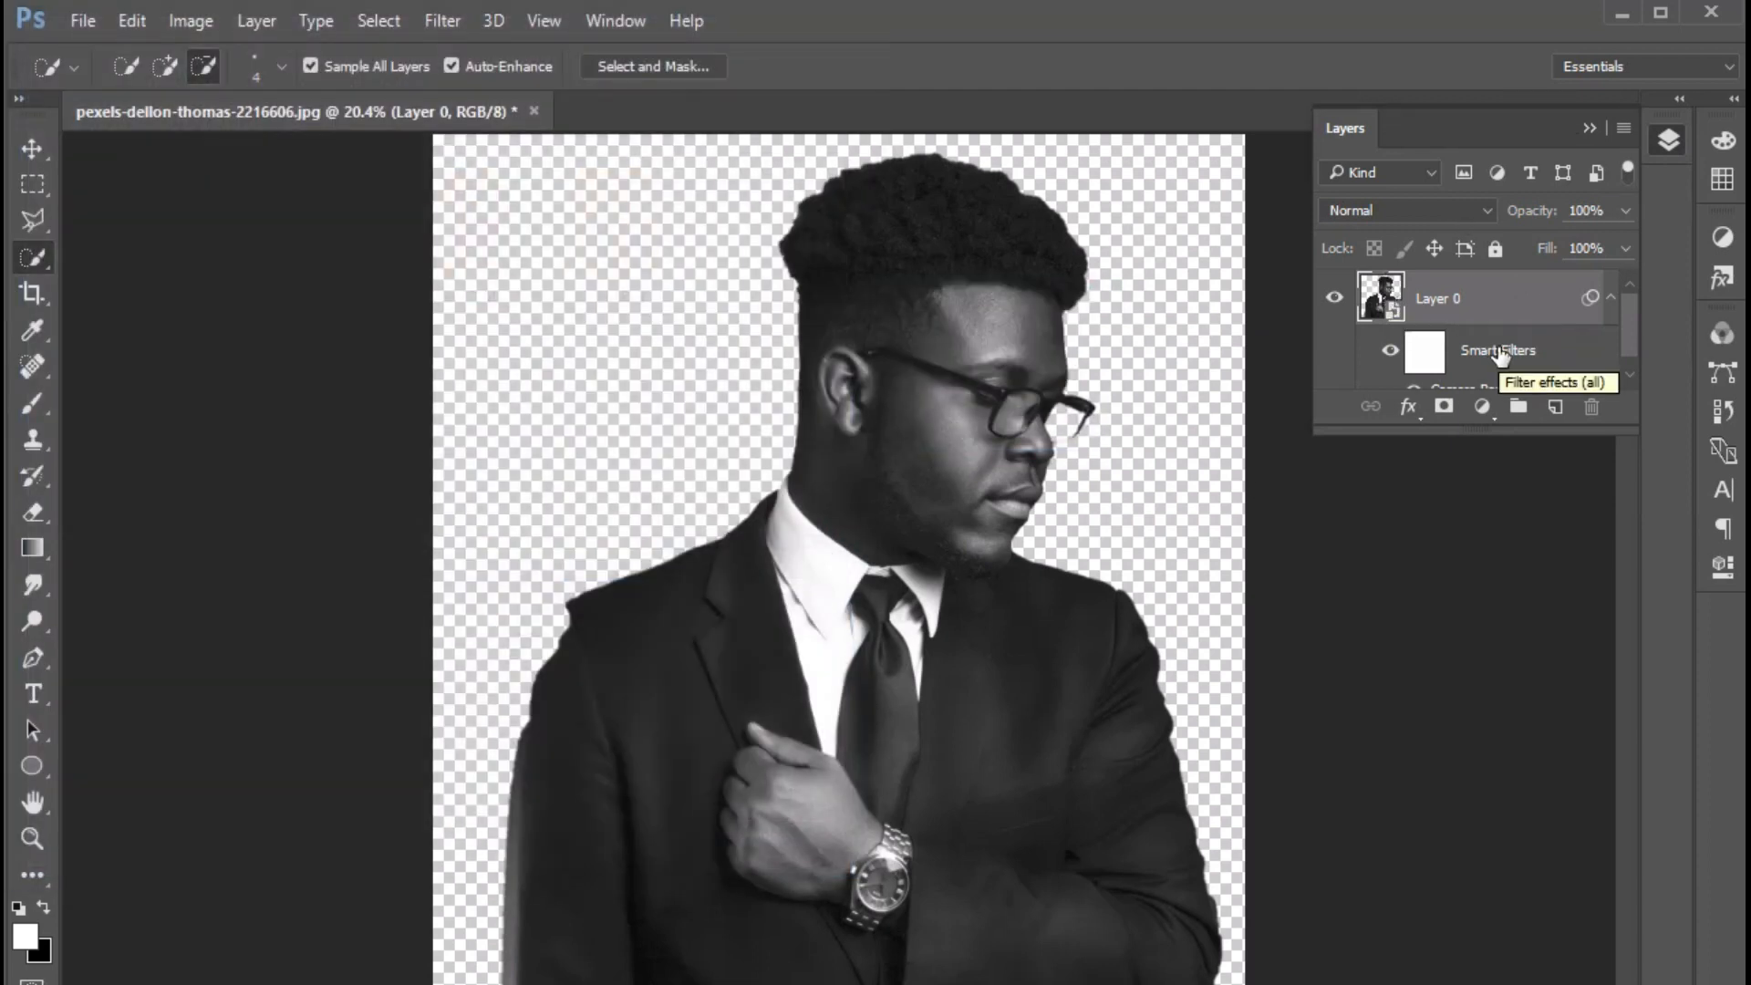
{"action": "left_click", "coordinate": [1427, 352]}
{"action": "left_click", "coordinate": [1589, 127]}
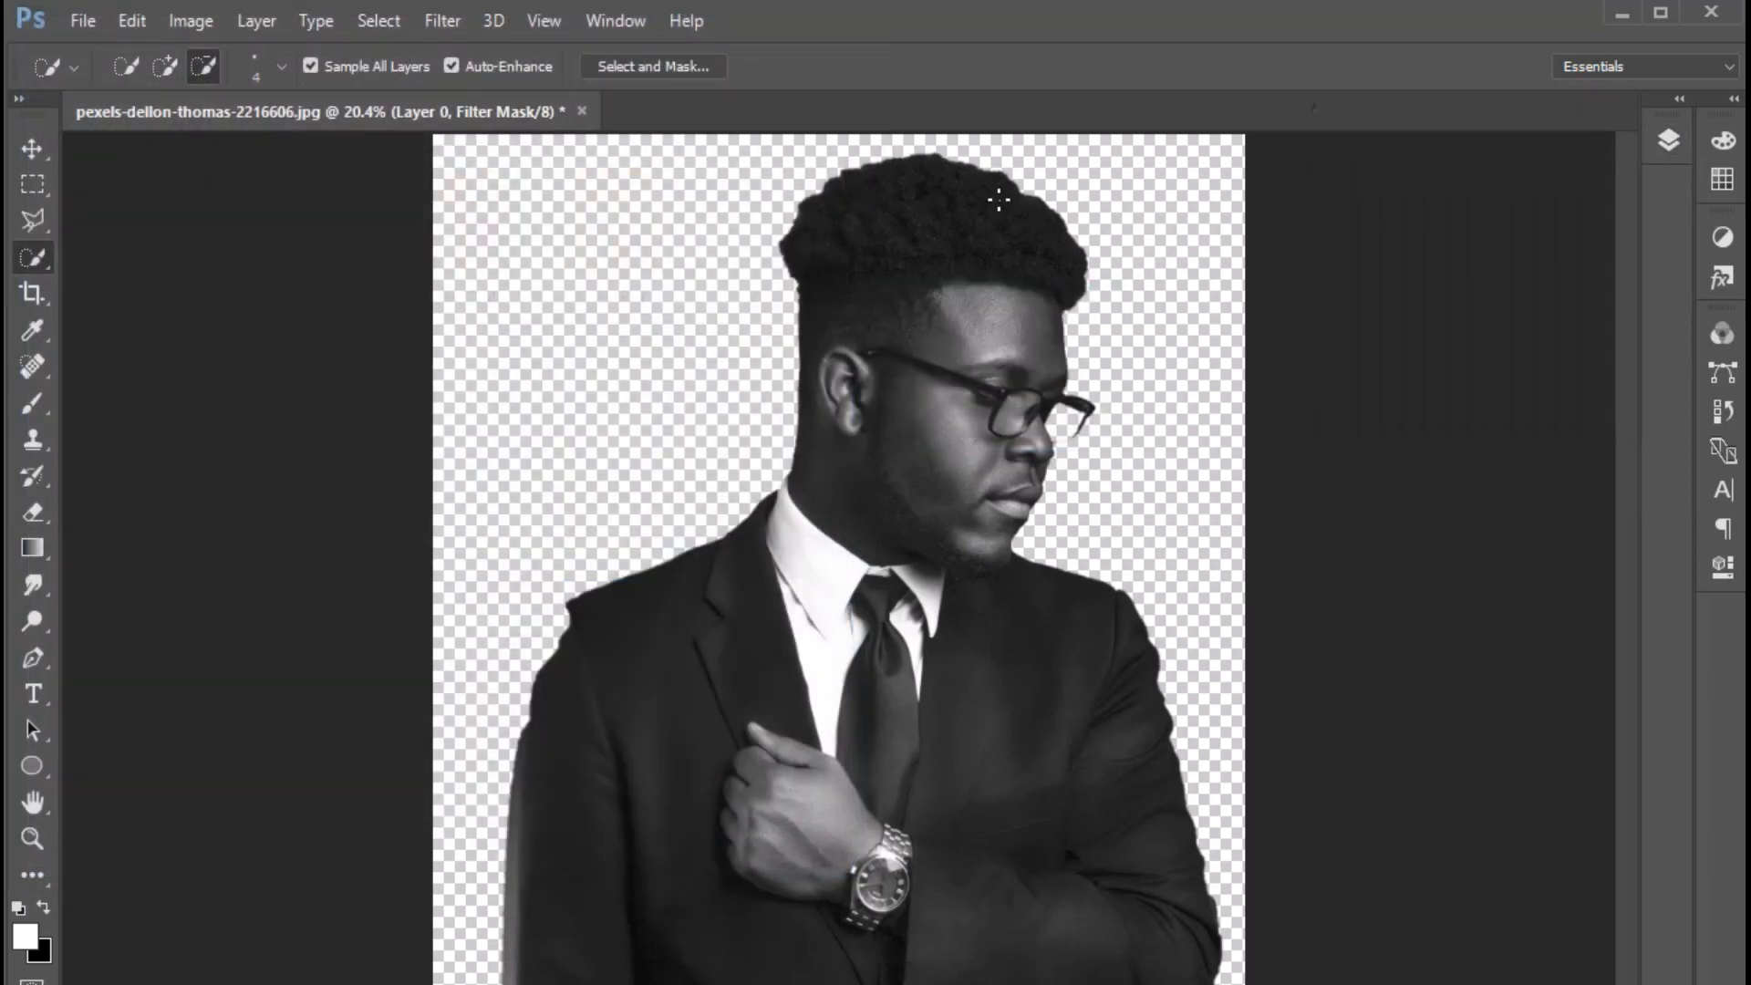
Create a new blank document with a white background
{"action": "left_click", "coordinate": [83, 20]}
{"action": "left_click", "coordinate": [98, 47]}
{"action": "left_click", "coordinate": [1157, 297]}
Add a Solid Color fill layer in a neutral near-black above the new document's background
{"action": "left_click", "coordinate": [1668, 140]}
{"action": "left_click", "coordinate": [1482, 406]}
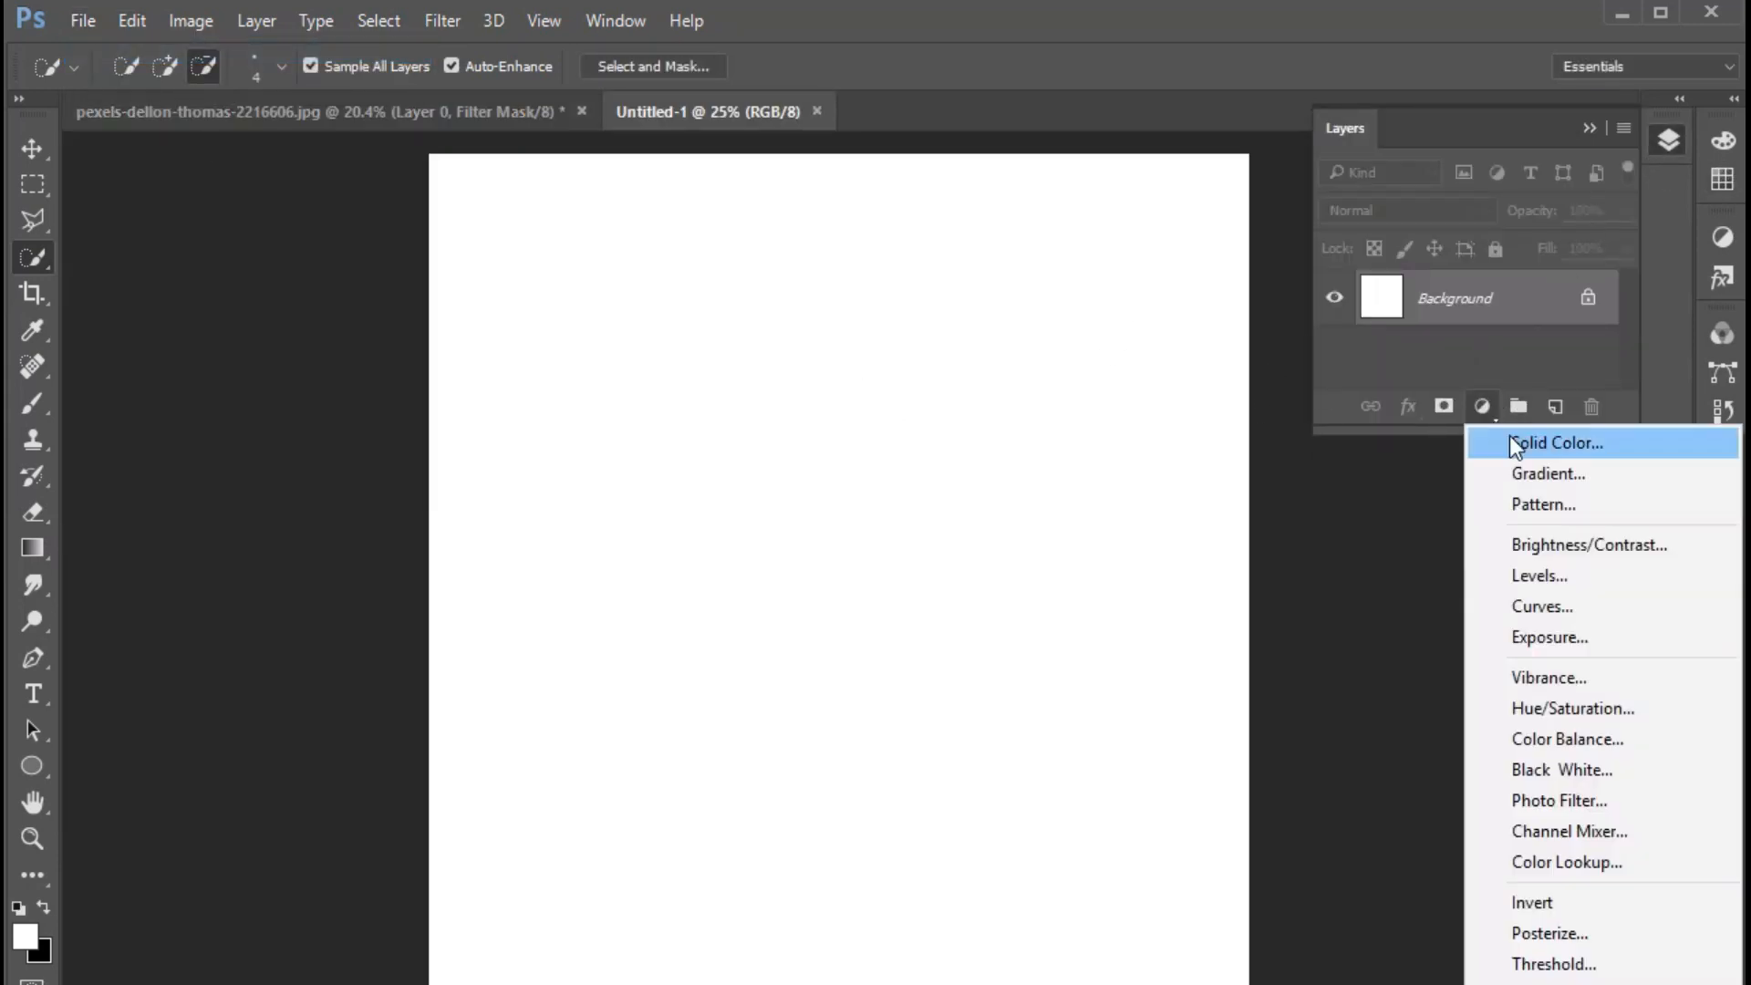
{"action": "left_click", "coordinate": [1514, 440]}
{"action": "mouse_move", "coordinate": [697, 617]}
{"action": "left_mouse_down"}
{"action": "mouse_move", "coordinate": [710, 609]}
{"action": "mouse_move", "coordinate": [695, 621]}
{"action": "left_mouse_up"}
{"action": "left_click", "coordinate": [695, 634]}
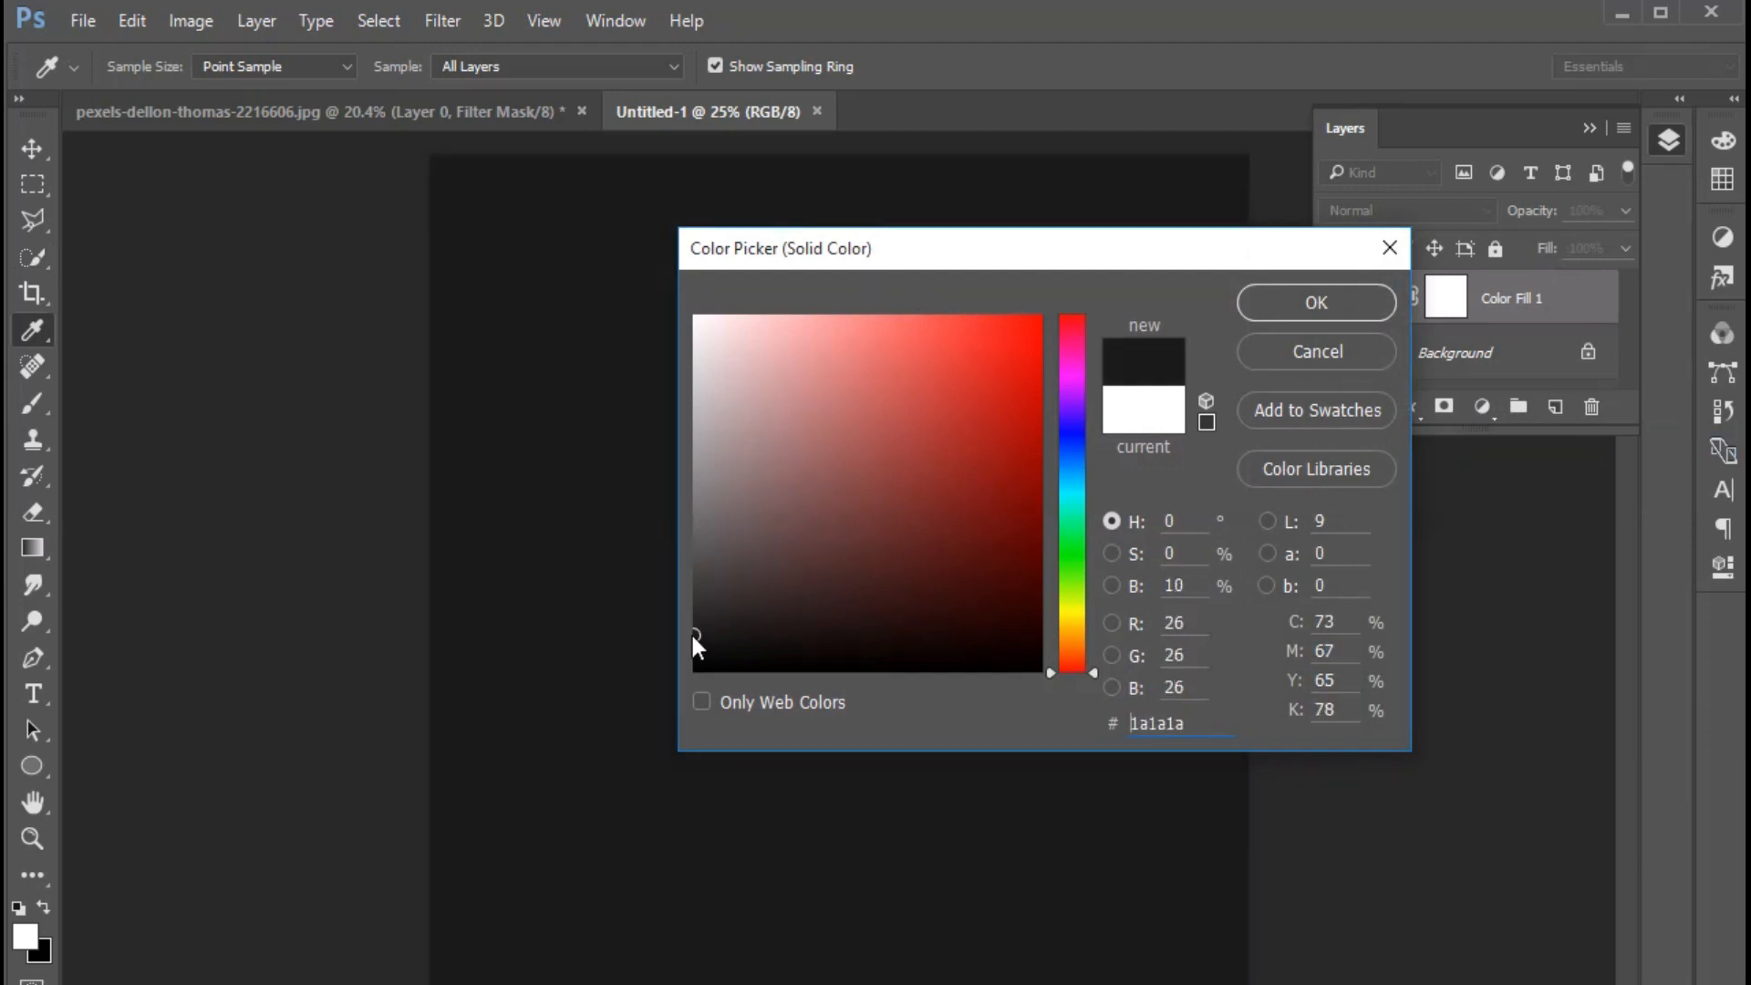
{"action": "left_click", "coordinate": [696, 644]}
{"action": "left_click", "coordinate": [1303, 320]}
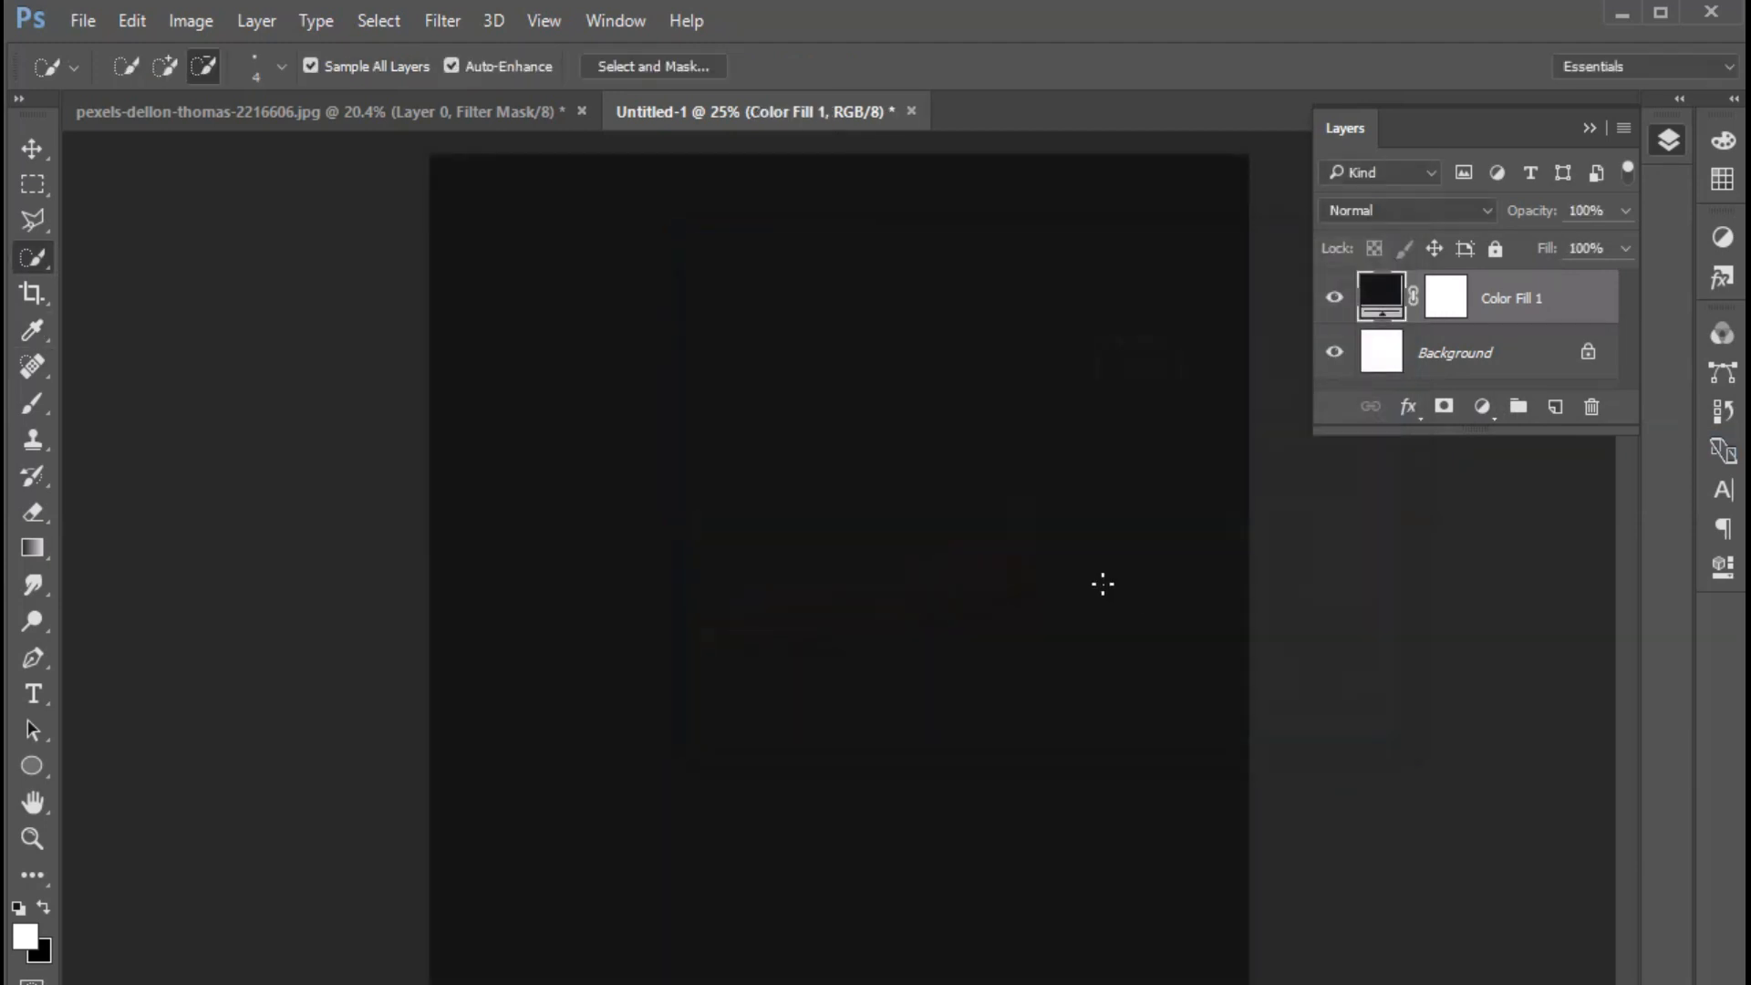
{"action": "left_click", "coordinate": [1590, 128]}
Copy the black-and-white portrait smart object from the photo file into the Untitled-1 document with the Move tool
{"action": "left_click", "coordinate": [365, 112]}
{"action": "left_click", "coordinate": [30, 151]}
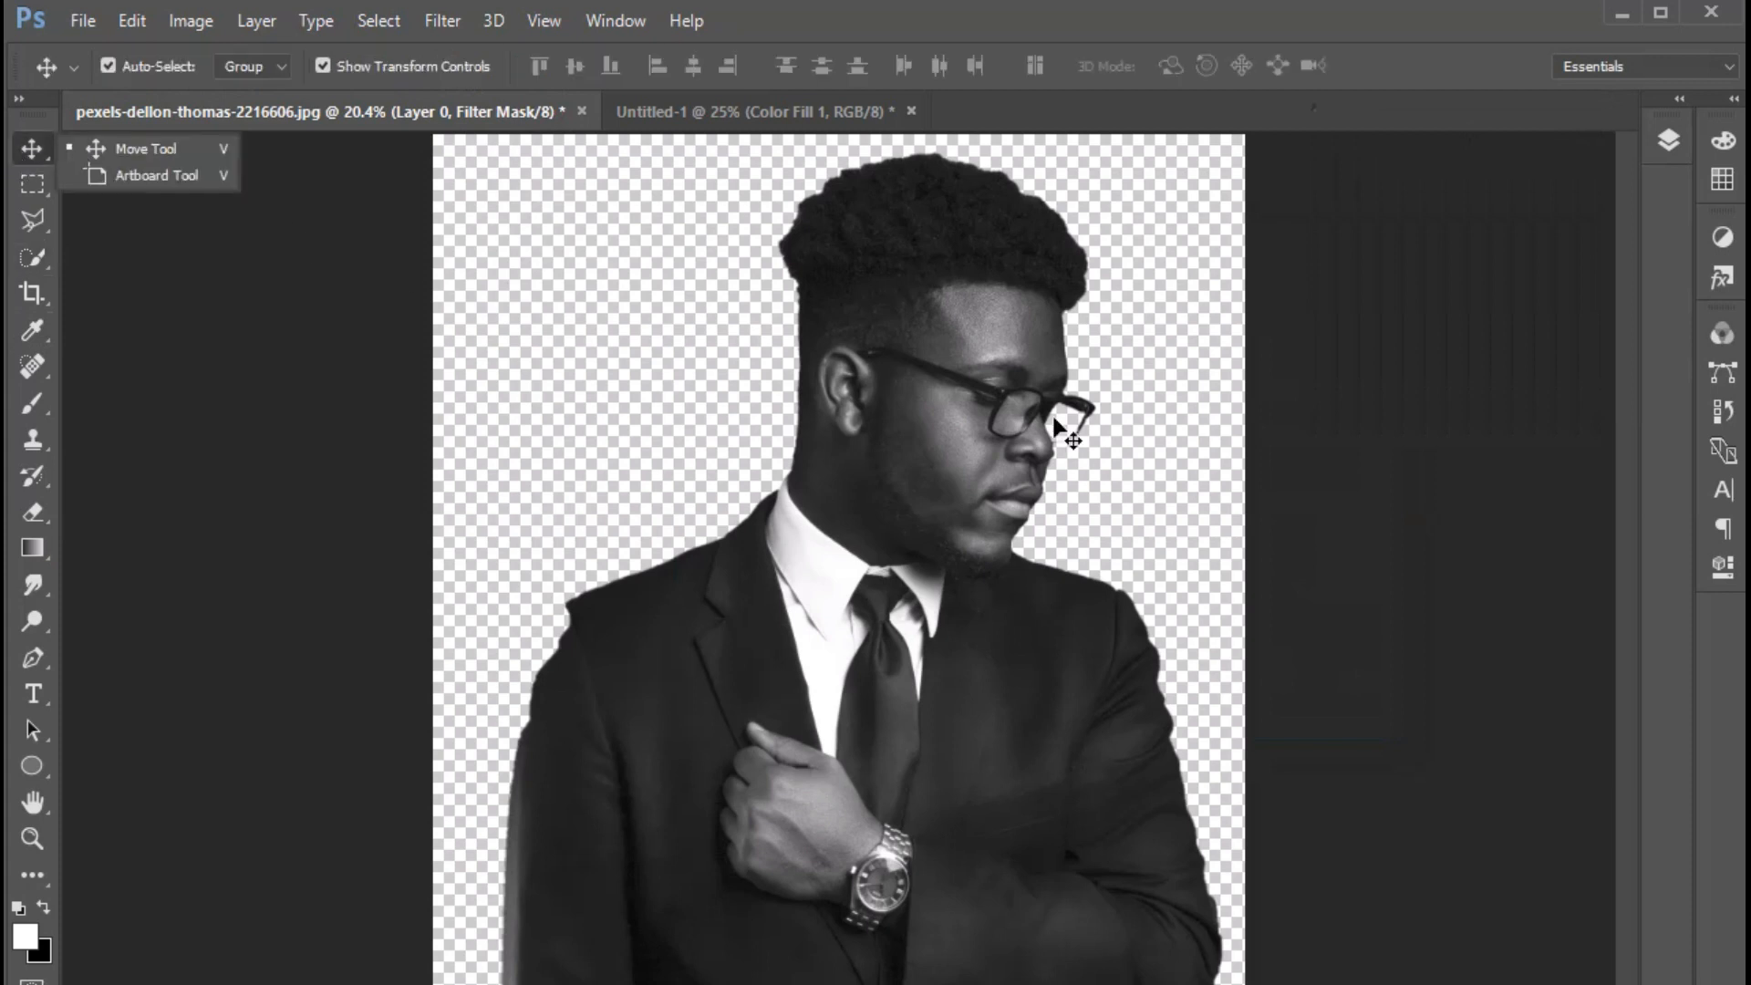
{"action": "left_click_drag", "start_coordinate": [1063, 424], "coordinate": [750, 145]}
{"action": "left_click_drag", "start_coordinate": [898, 294], "coordinate": [771, 148]}
{"action": "left_click", "coordinate": [1675, 146]}
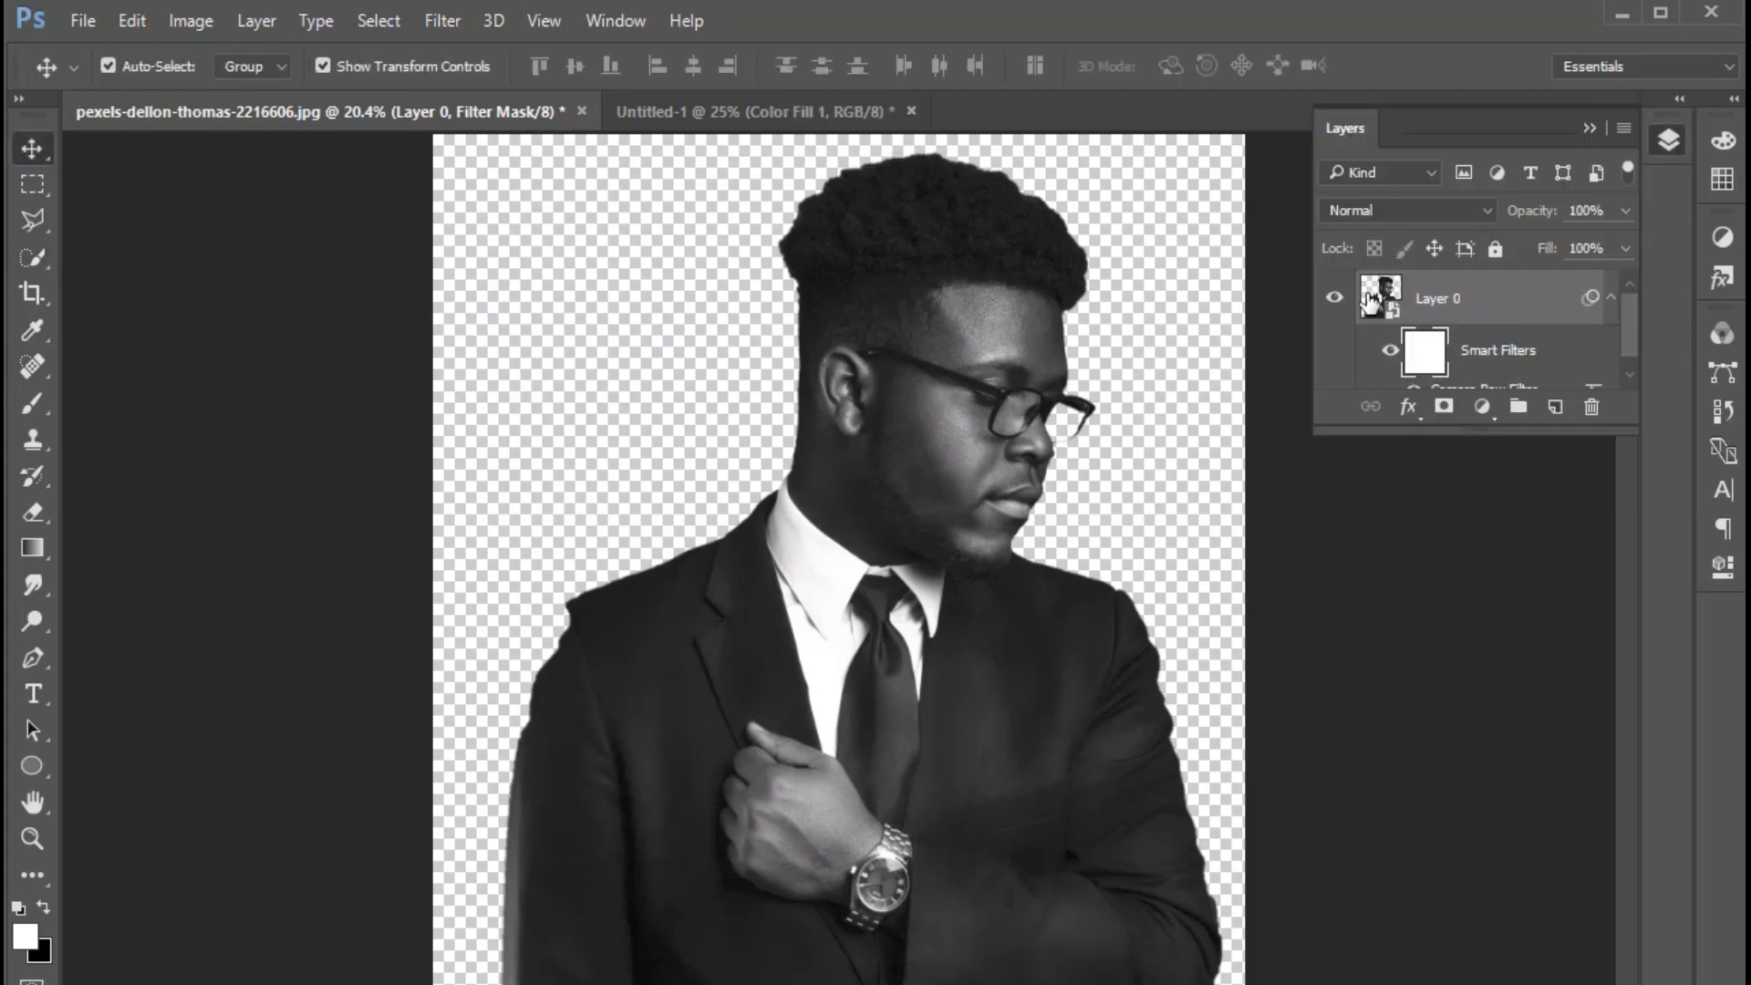
{"action": "left_click", "coordinate": [1371, 300]}
{"action": "left_click_drag", "start_coordinate": [954, 305], "coordinate": [890, 548]}
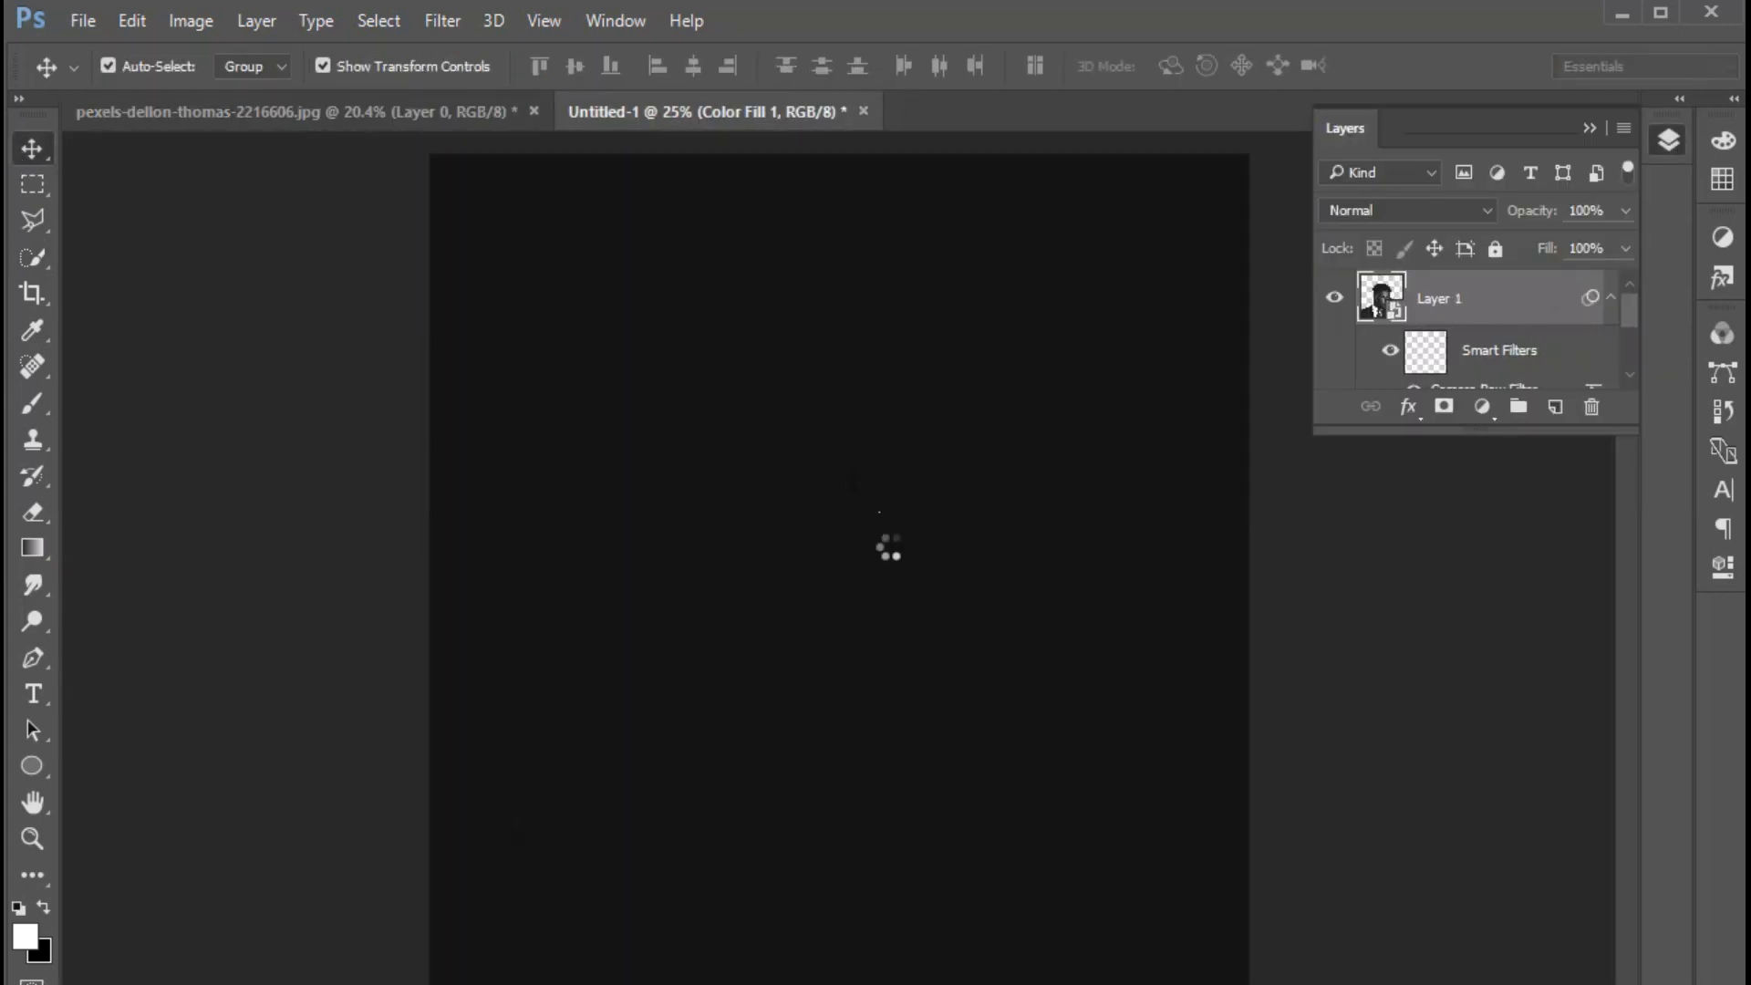
Scale the portrait down proportionally to about 14.8% and place it near the middle of the dark canvas
{"action": "left_click_drag", "start_coordinate": [894, 615], "coordinate": [918, 584]}
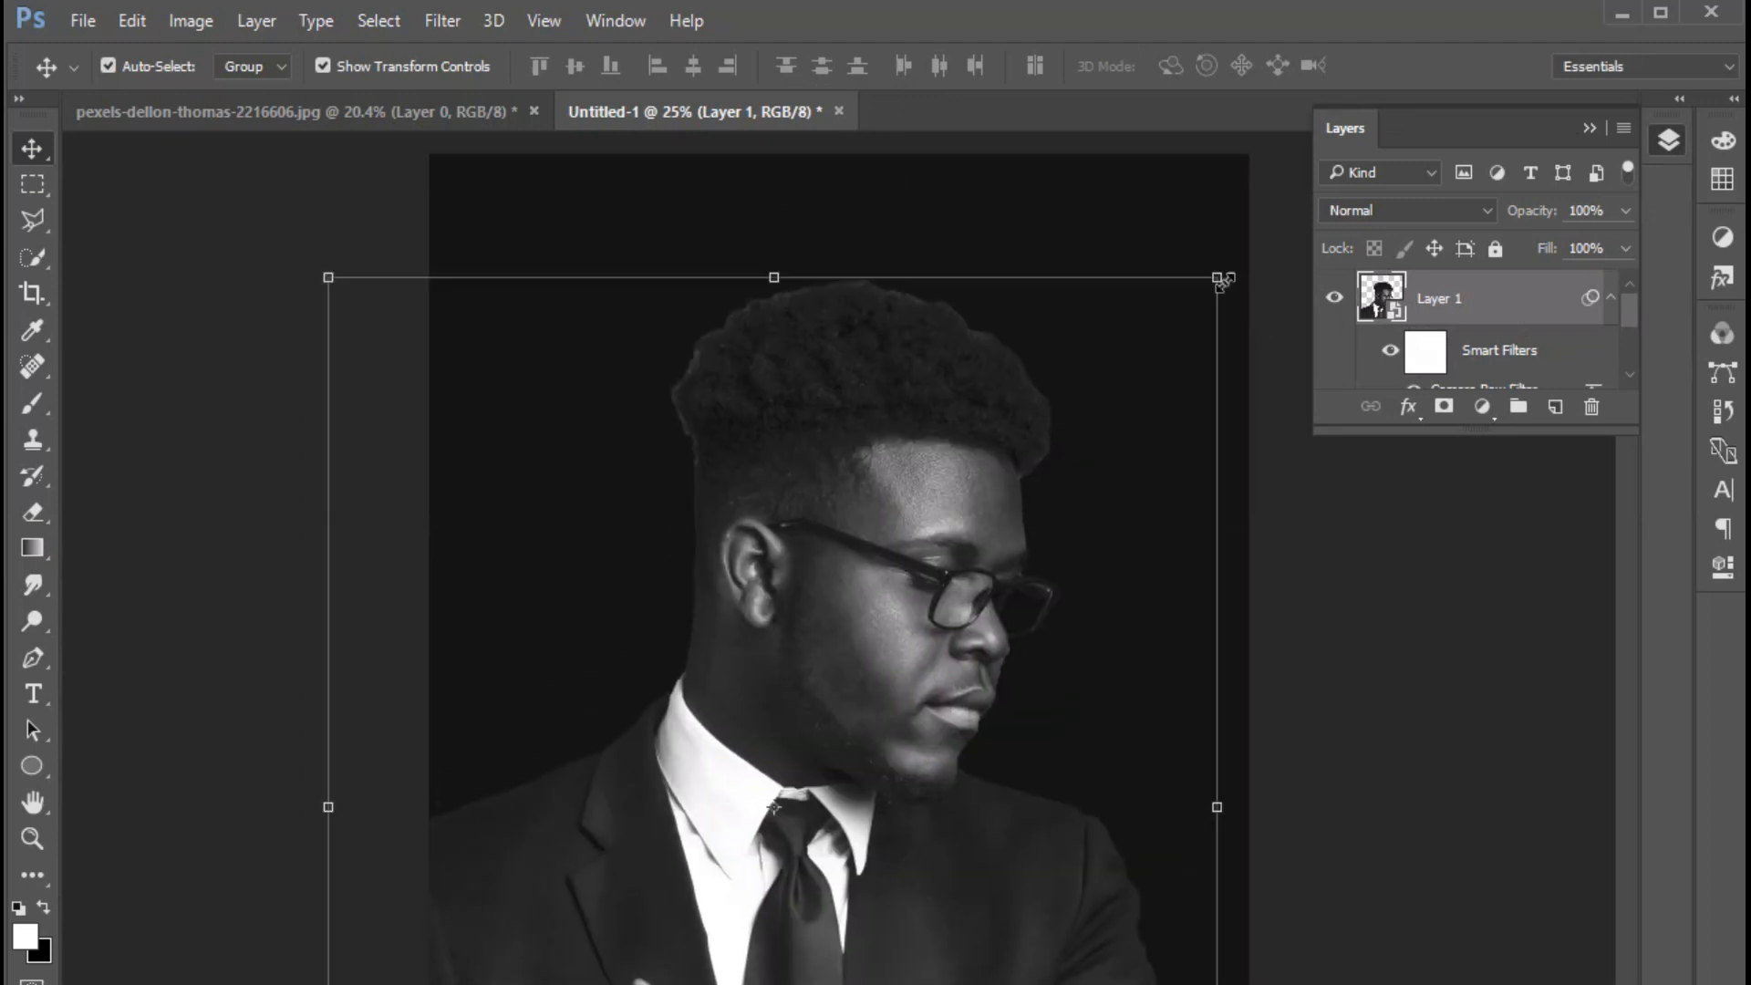
{"action": "left_click", "coordinate": [1219, 279]}
{"action": "left_click", "coordinate": [915, 445]}
{"action": "left_click_drag", "start_coordinate": [1218, 278], "coordinate": [1090, 427]}
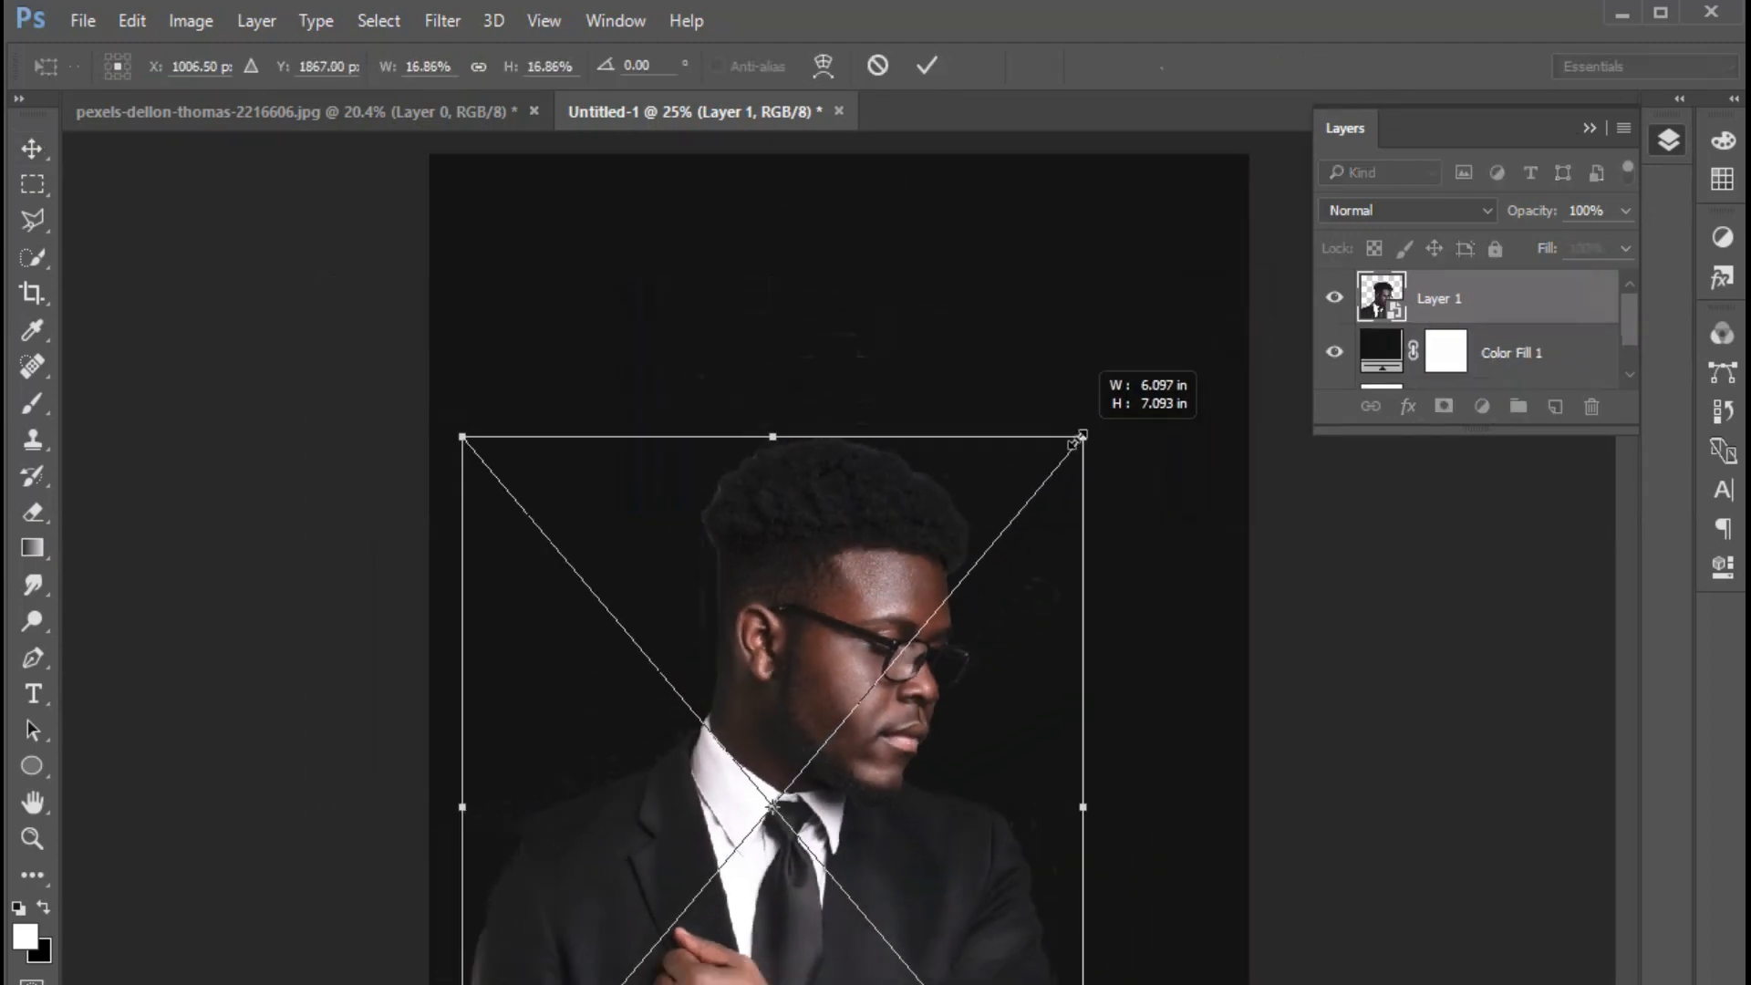
{"action": "left_click_drag", "start_coordinate": [976, 773], "coordinate": [1050, 573]}
{"action": "left_click_drag", "start_coordinate": [1166, 228], "coordinate": [1128, 271]}
{"action": "left_click_drag", "start_coordinate": [1018, 676], "coordinate": [1001, 718]}
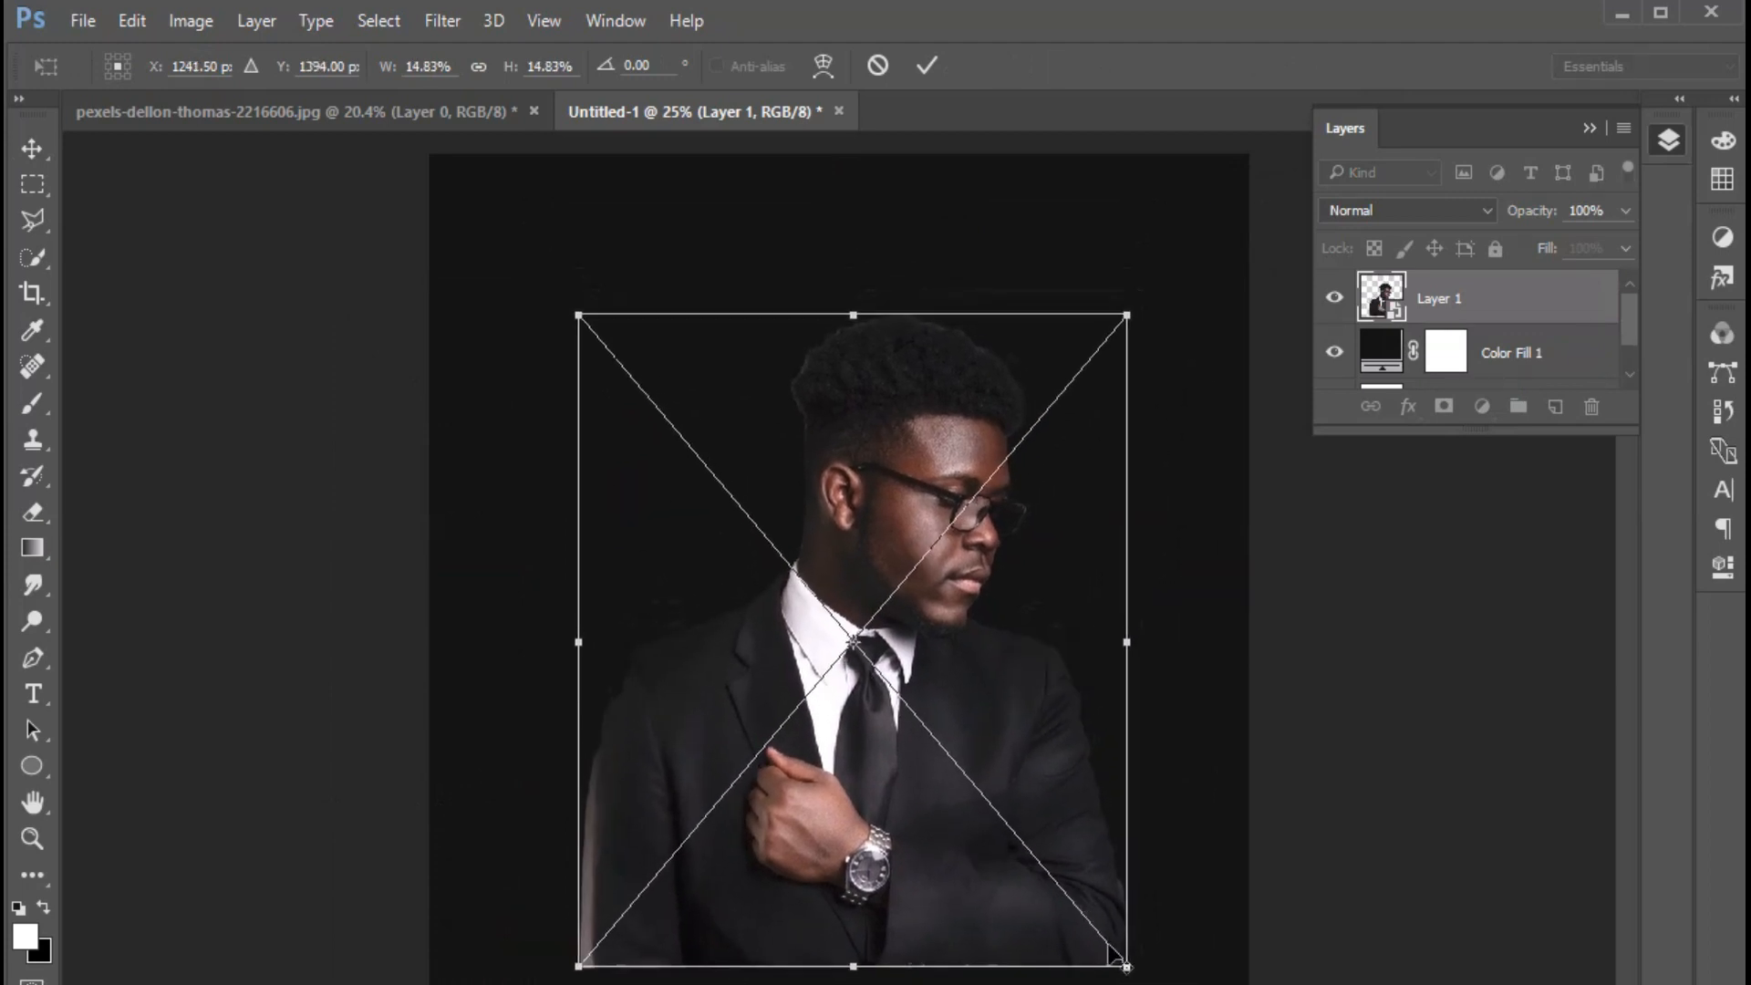
Fine-tune the portrait's size and raise it slightly on the canvas, and apply the transformation
{"action": "left_click_drag", "start_coordinate": [1126, 958], "coordinate": [1115, 950]}
{"action": "left_click_drag", "start_coordinate": [1038, 725], "coordinate": [1038, 696]}
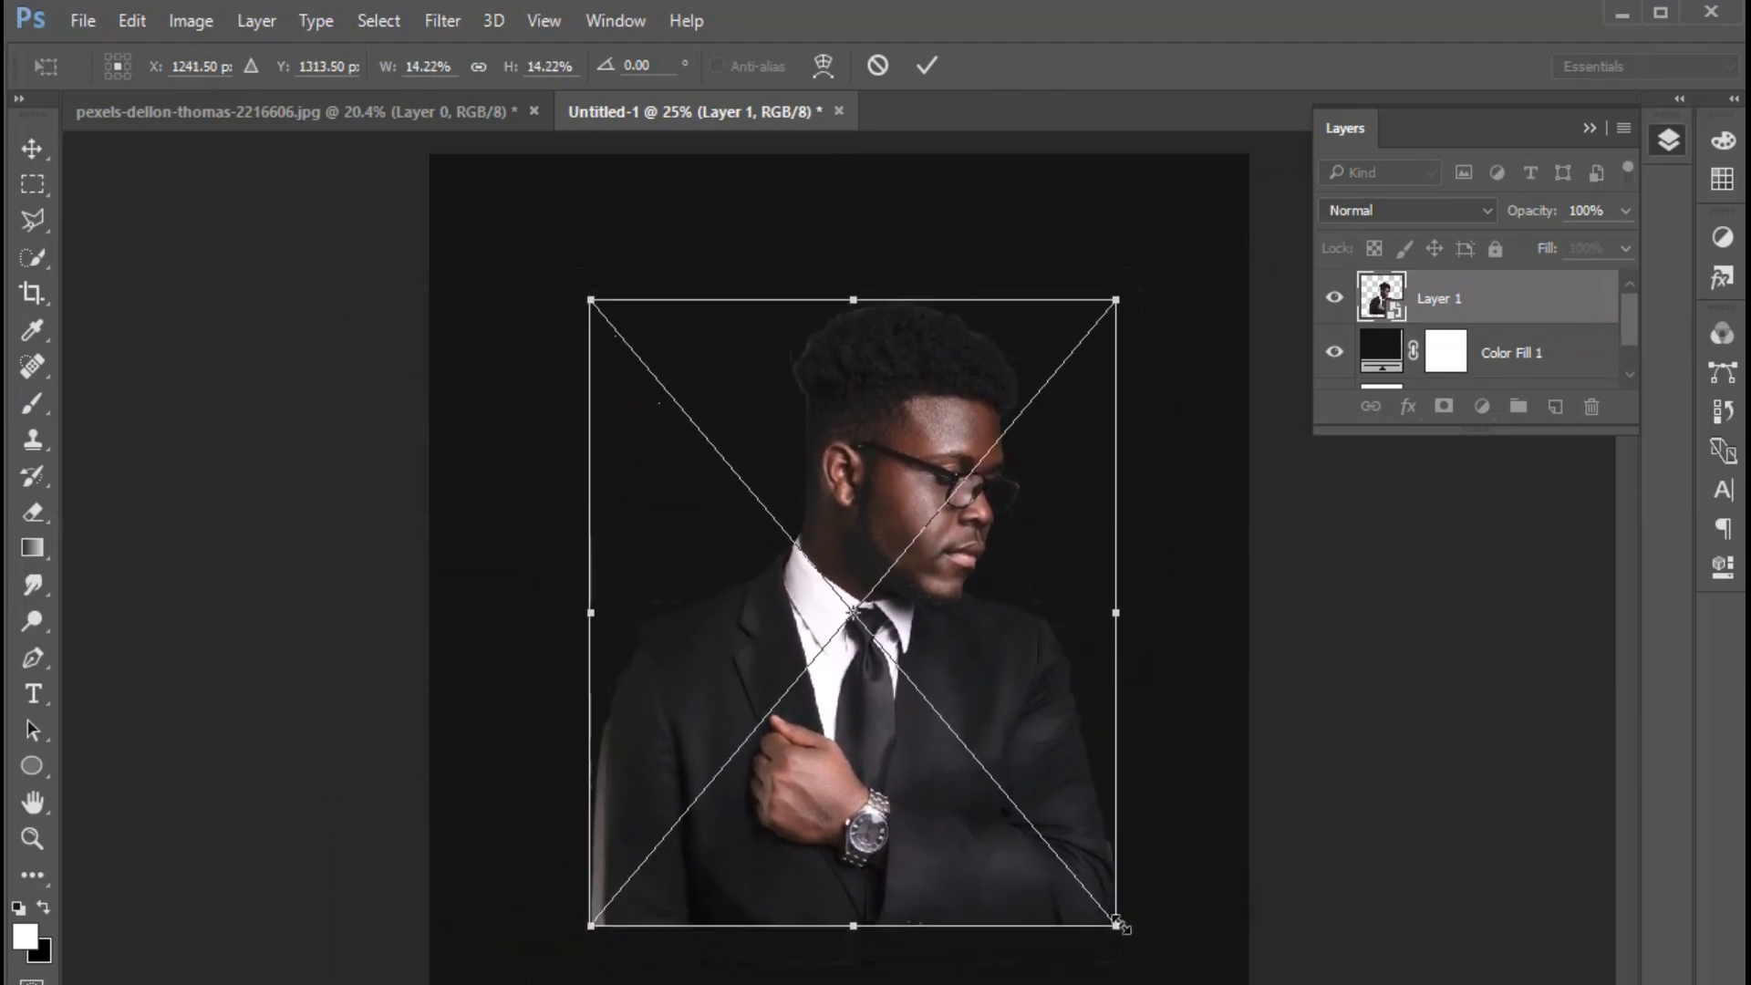
{"action": "left_click_drag", "start_coordinate": [1119, 926], "coordinate": [1131, 941]}
{"action": "left_click_drag", "start_coordinate": [1022, 702], "coordinate": [1019, 697]}
{"action": "key", "text": "Return"}
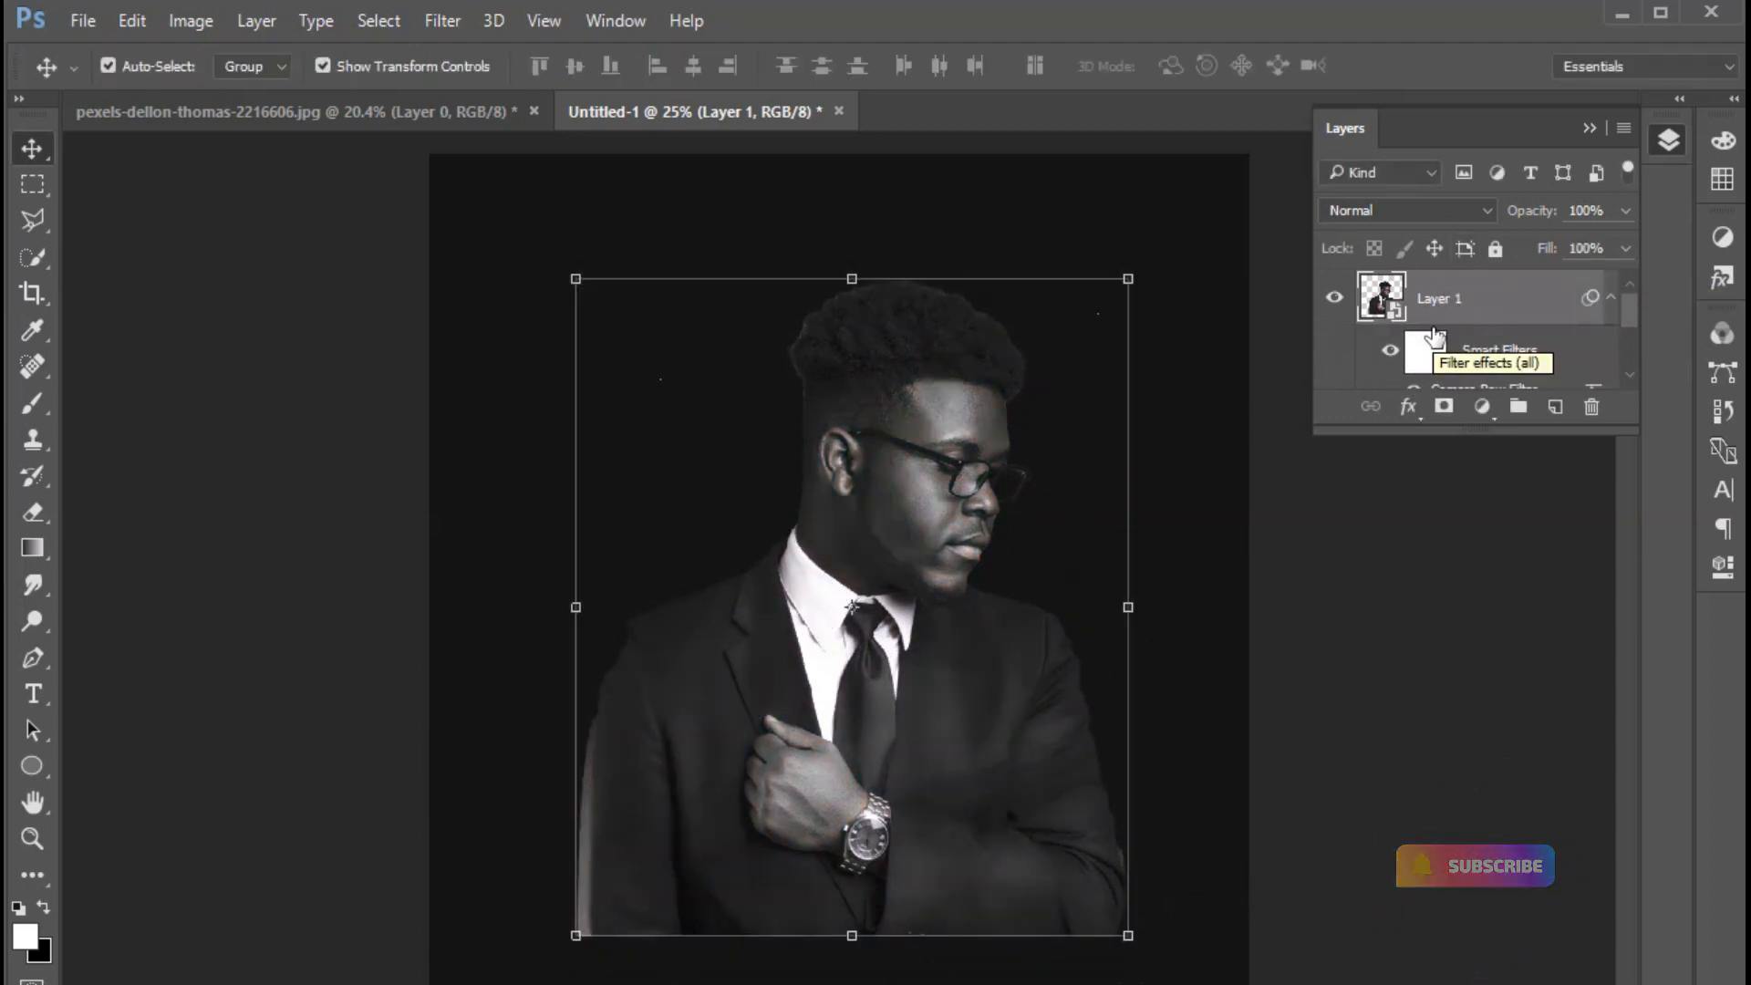
{"action": "scroll", "coordinate": [1478, 329], "scroll_direction": "down", "scroll_amount": 3}
{"action": "scroll", "coordinate": [1477, 303], "scroll_direction": "up", "scroll_amount": 3}
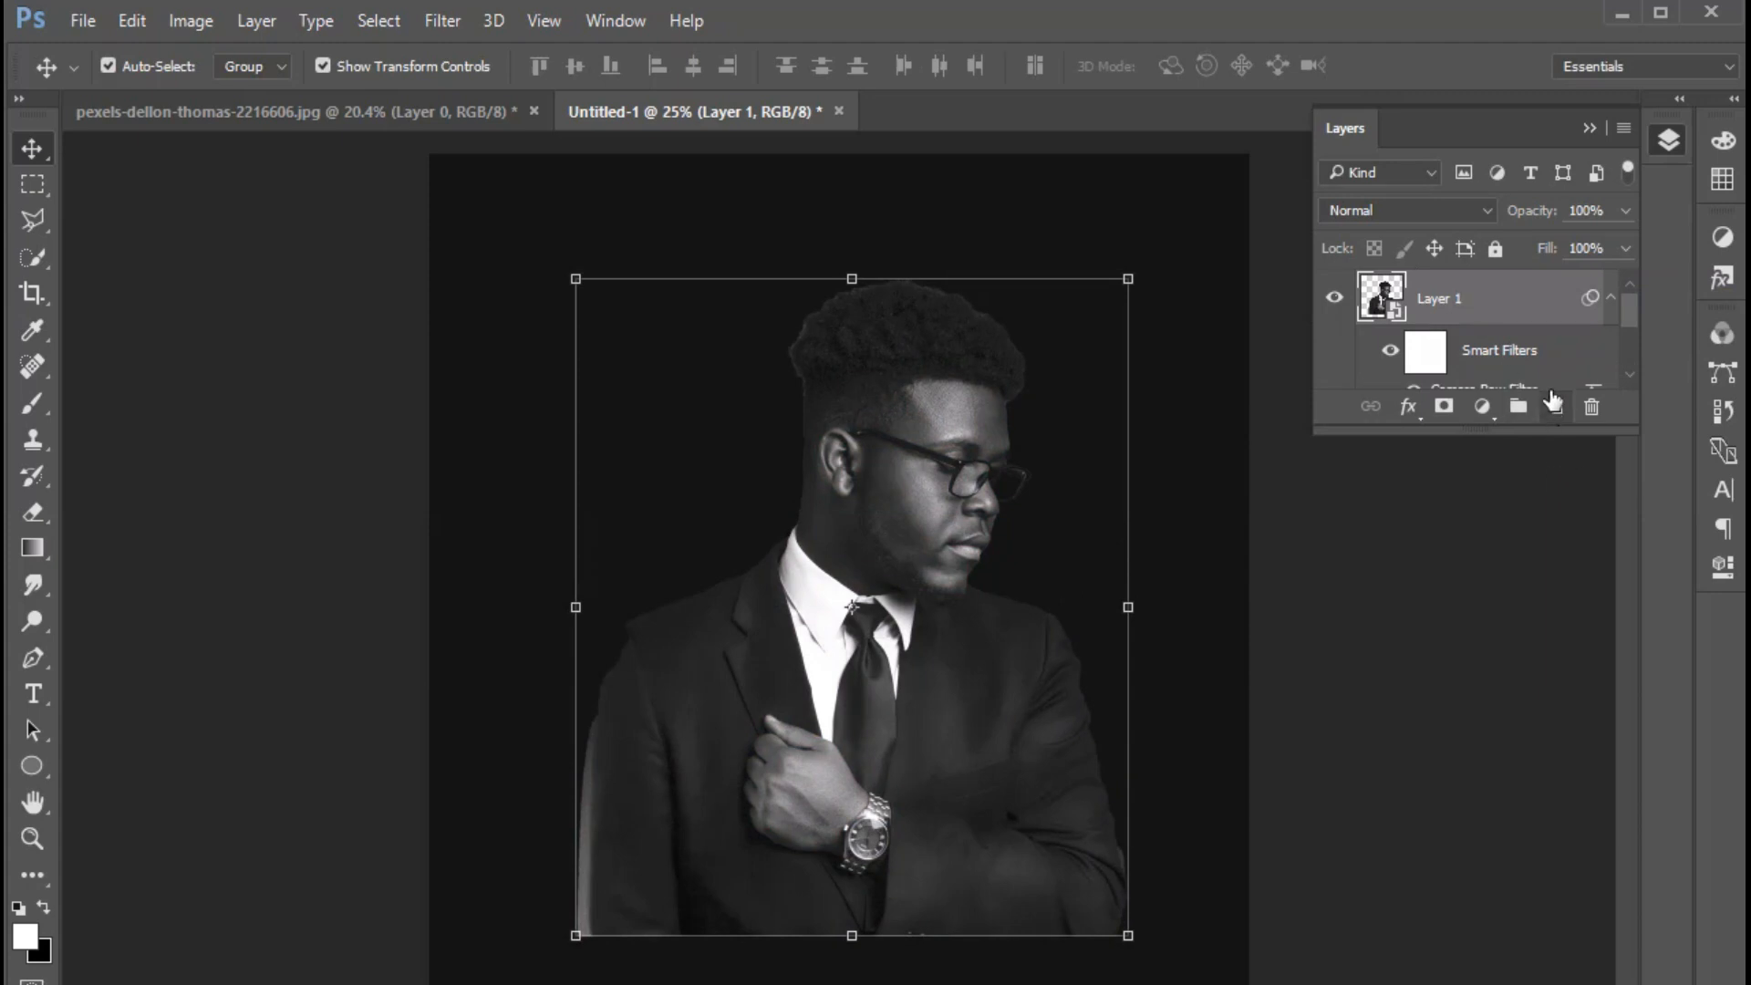
{"action": "left_click", "coordinate": [1590, 128]}
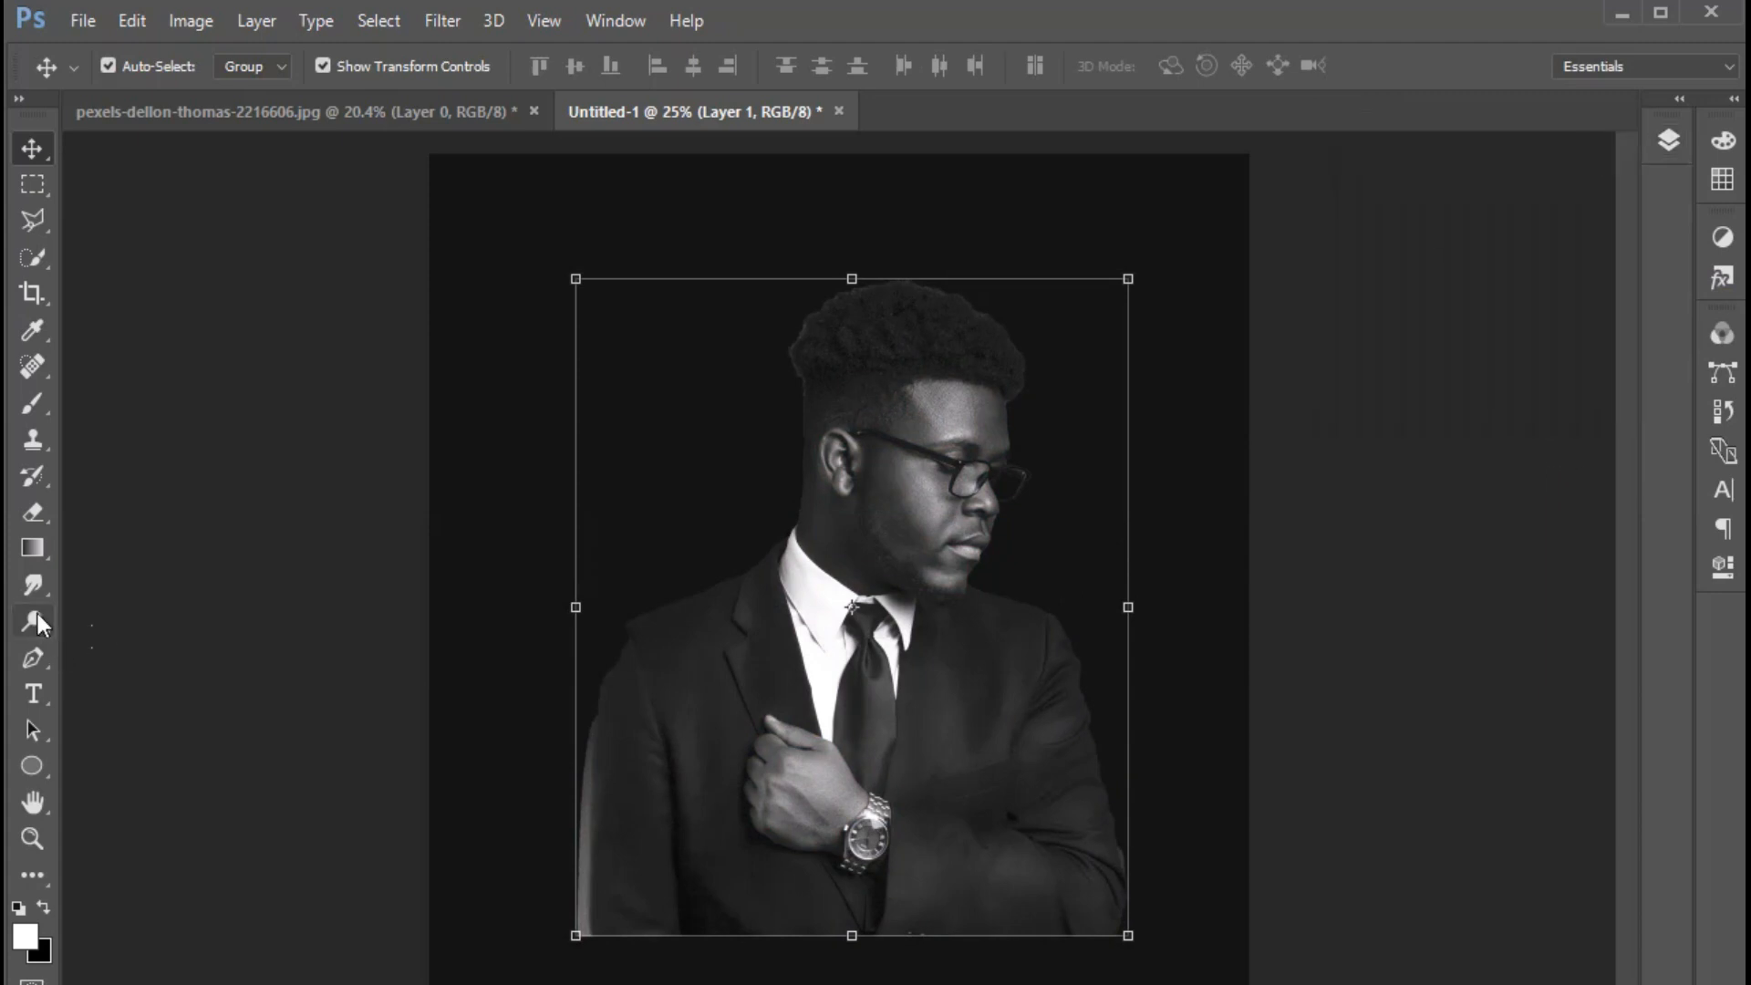
{"action": "right_click", "coordinate": [33, 764]}
{"action": "left_click", "coordinate": [146, 766]}
{"action": "left_click", "coordinate": [356, 66]}
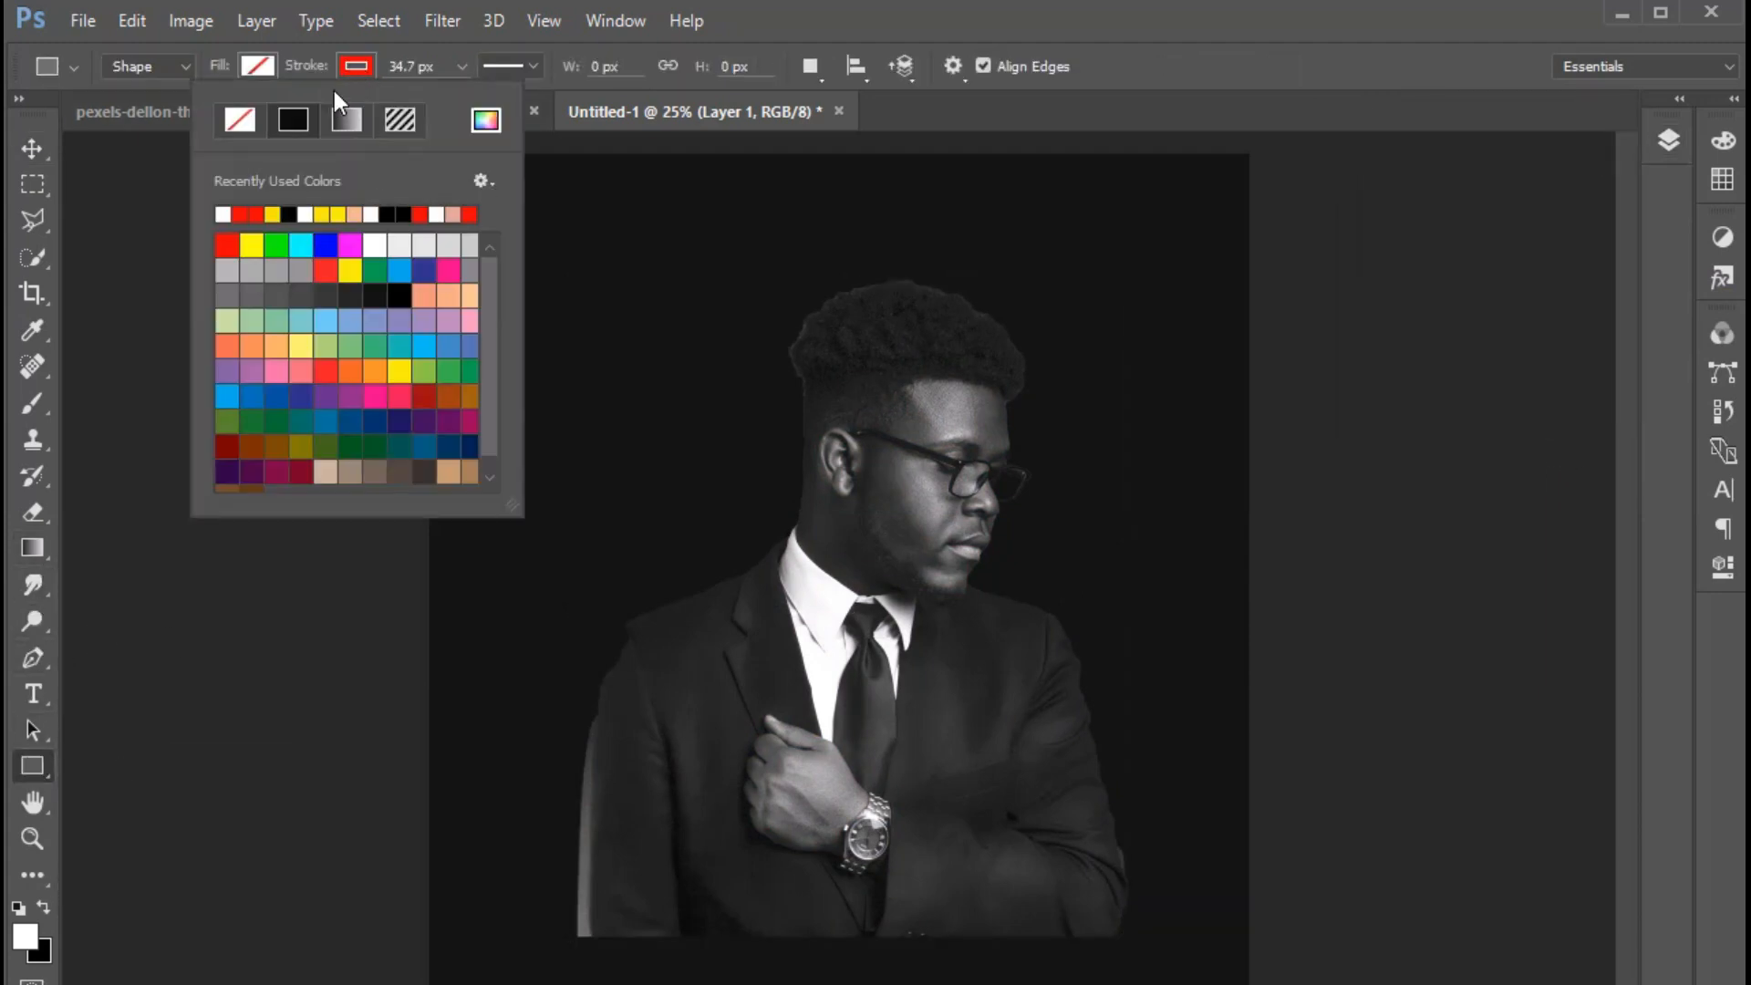
{"action": "left_click", "coordinate": [486, 119]}
{"action": "left_click", "coordinate": [1353, 301]}
{"action": "left_click", "coordinate": [354, 74]}
{"action": "left_click_drag", "start_coordinate": [677, 238], "coordinate": [1126, 614]}
{"action": "key", "text": "ctrl+z"}
Draw an unfilled, red-stroked ellipse about 1276 by 1328 px around the man's head and set its stroke width to 26.7 px
{"action": "right_click", "coordinate": [32, 766]}
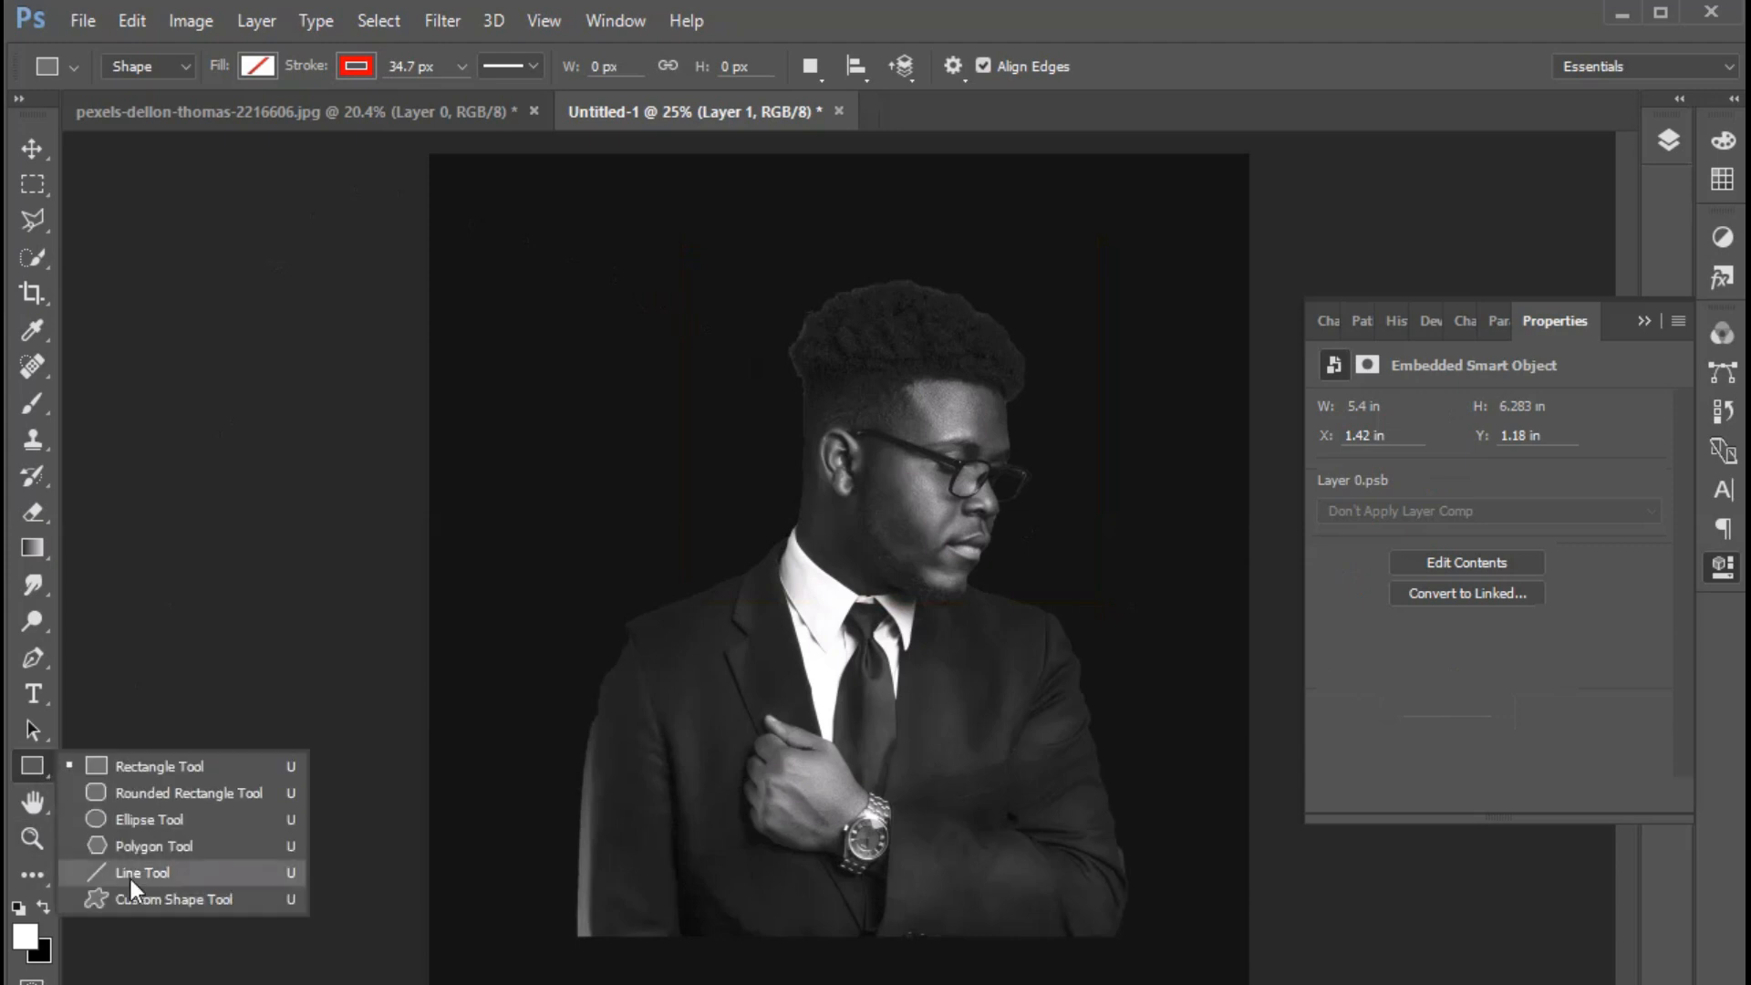
{"action": "left_click", "coordinate": [136, 817]}
{"action": "mouse_move", "coordinate": [698, 253]}
{"action": "left_mouse_down"}
{"action": "mouse_move", "coordinate": [1113, 598]}
{"action": "mouse_move", "coordinate": [1132, 715]}
{"action": "left_mouse_up"}
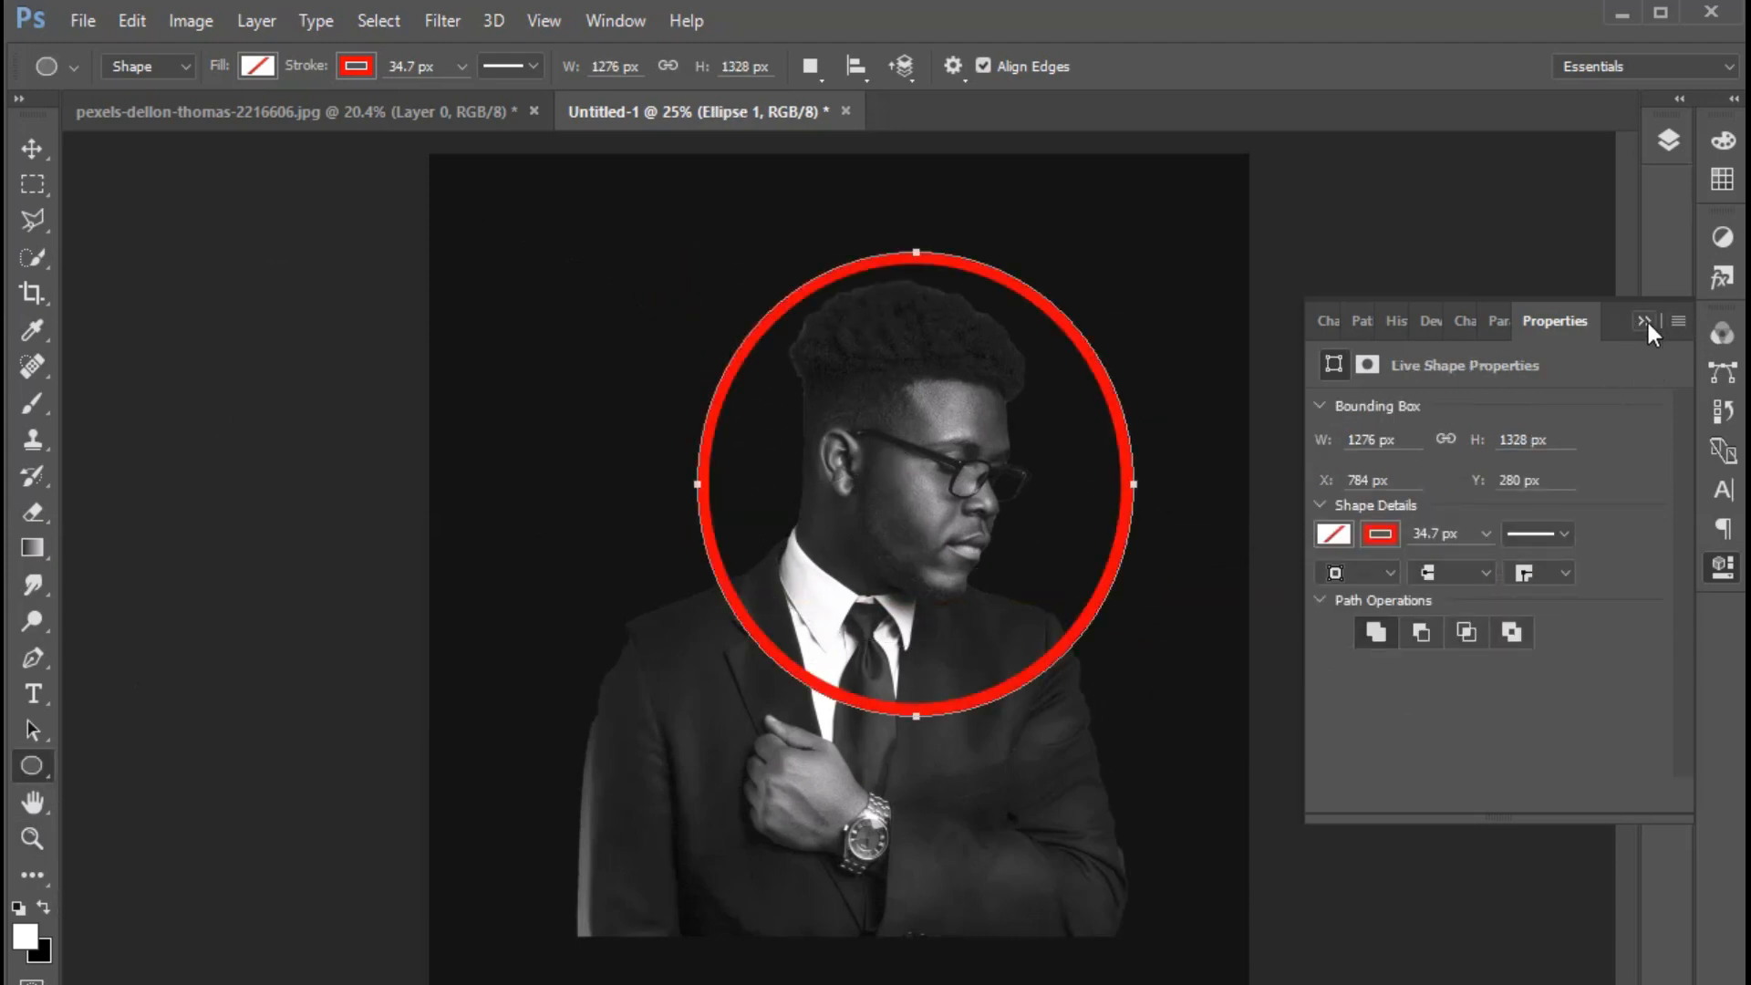
{"action": "left_click", "coordinate": [1644, 320]}
{"action": "left_click_drag", "start_coordinate": [324, 72], "coordinate": [313, 77]}
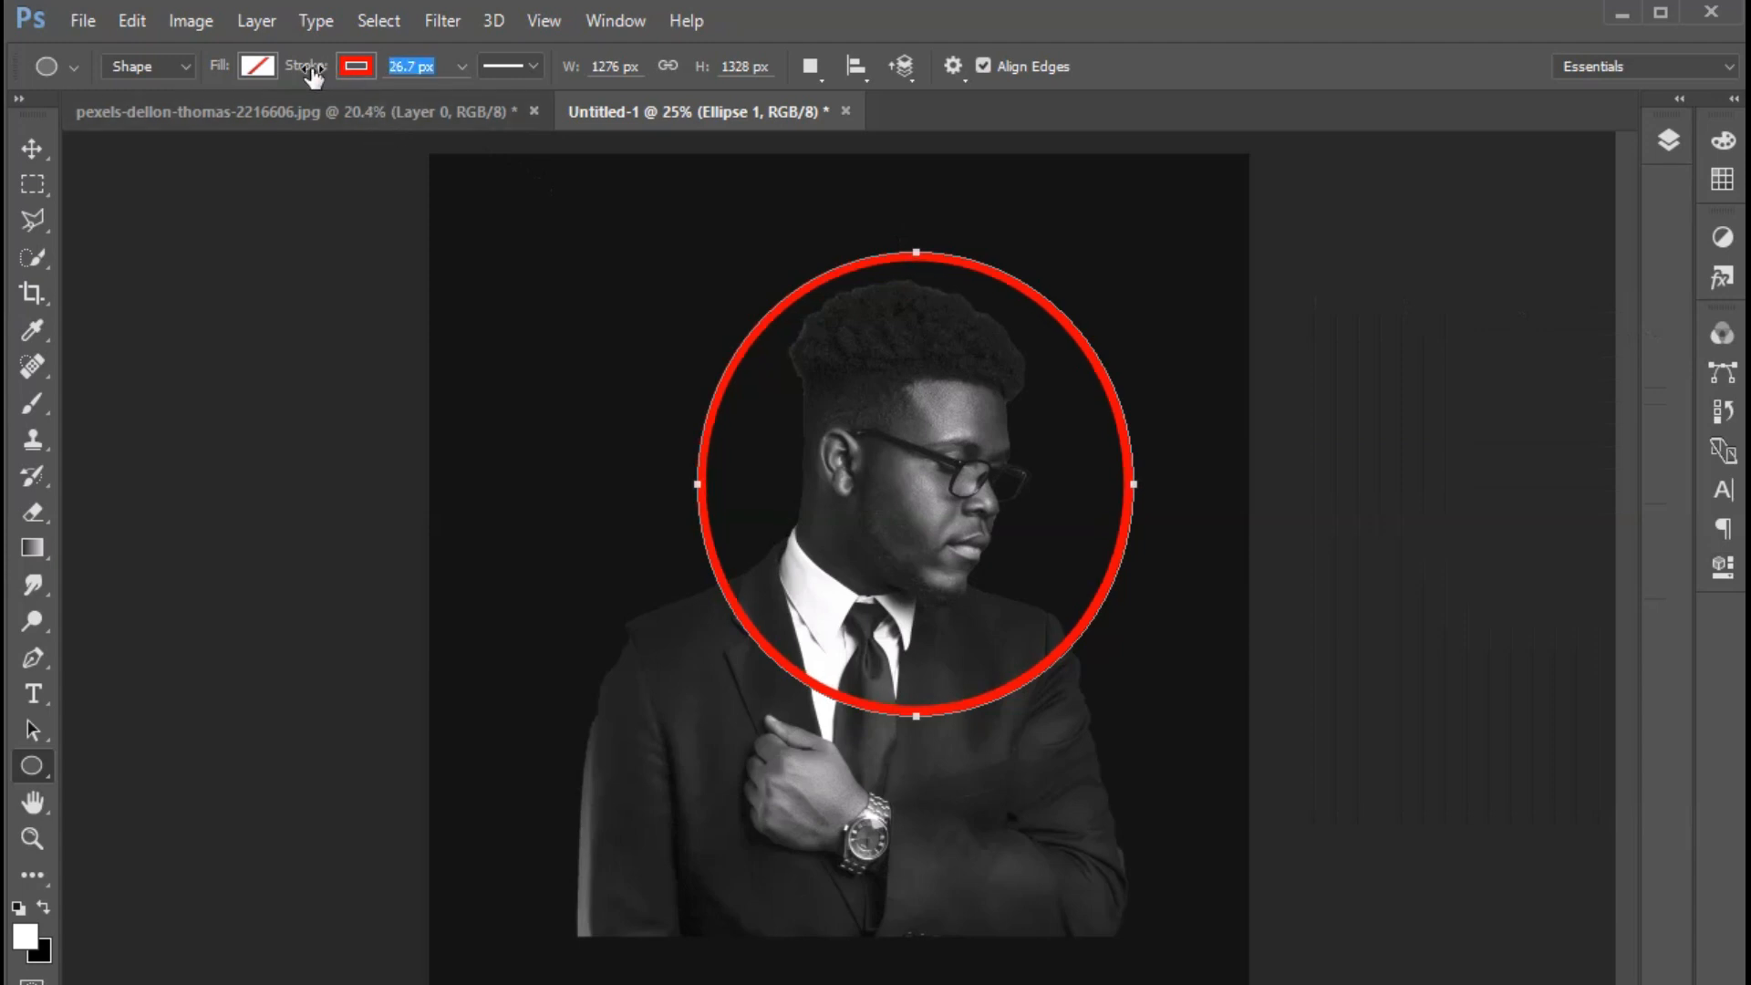
Reposition the red ellipse around the head, reduce it to a slightly smaller, rounder circle and apply the transformation
{"action": "left_click", "coordinate": [31, 151]}
{"action": "left_click_drag", "start_coordinate": [1042, 339], "coordinate": [1018, 304]}
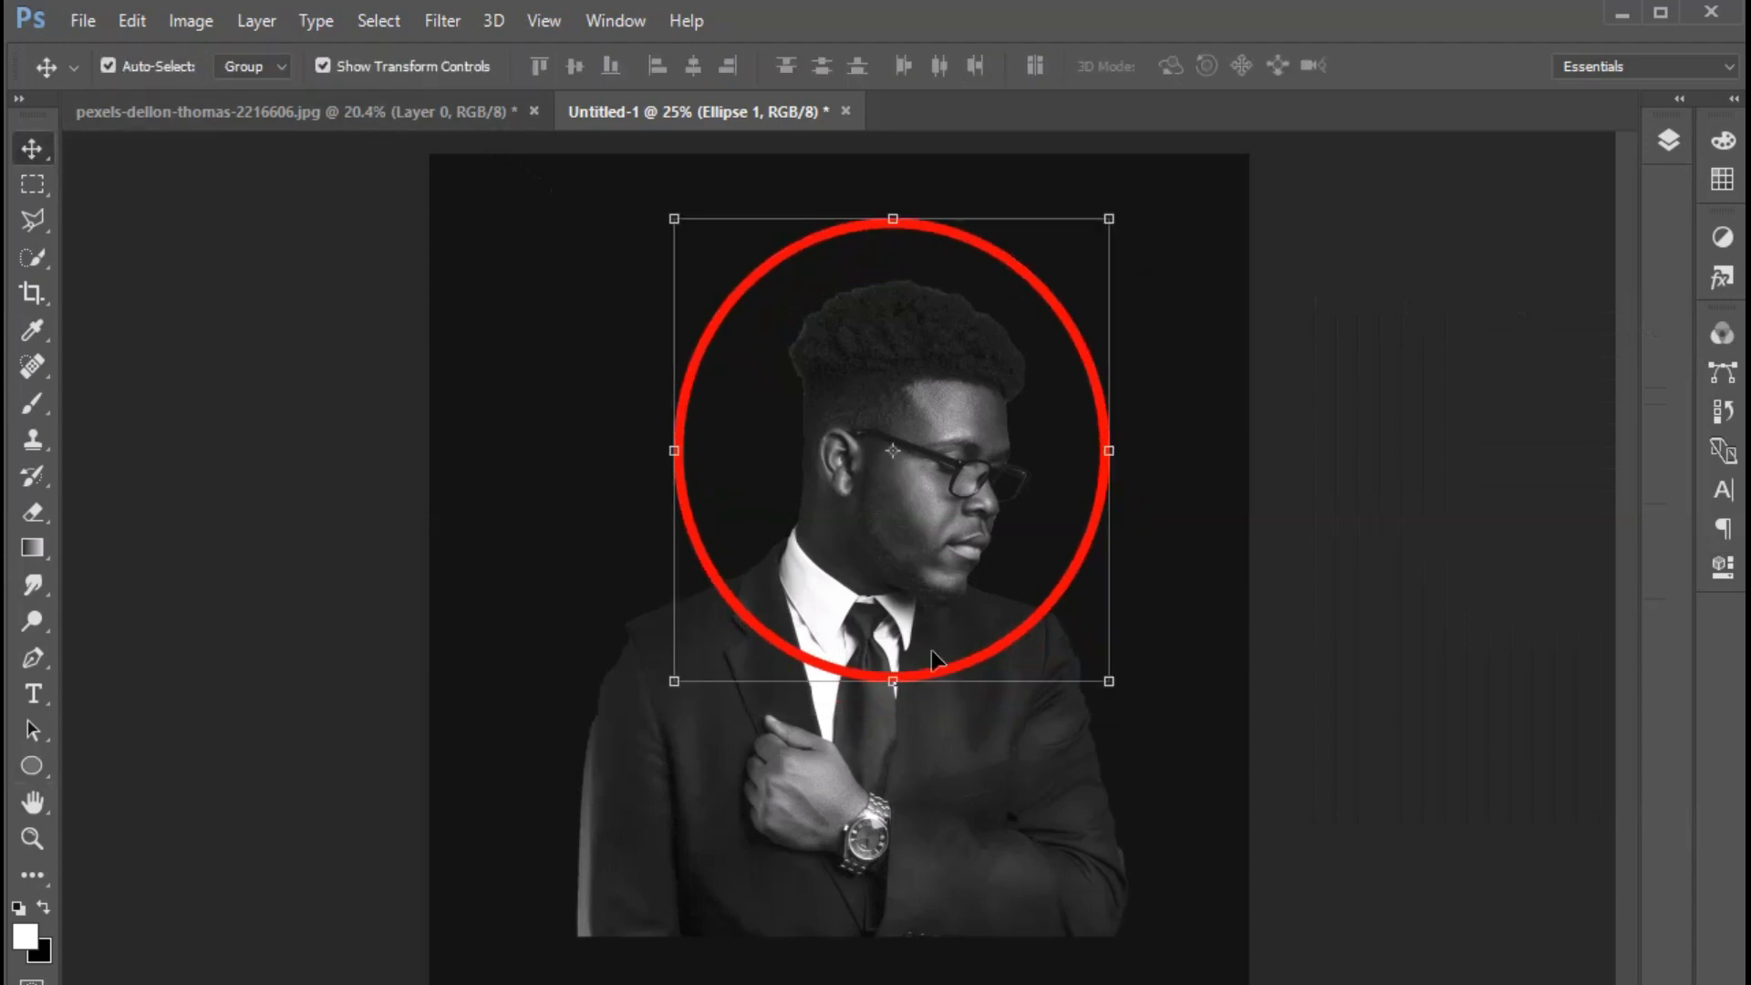
{"action": "left_click_drag", "start_coordinate": [895, 681], "coordinate": [899, 676]}
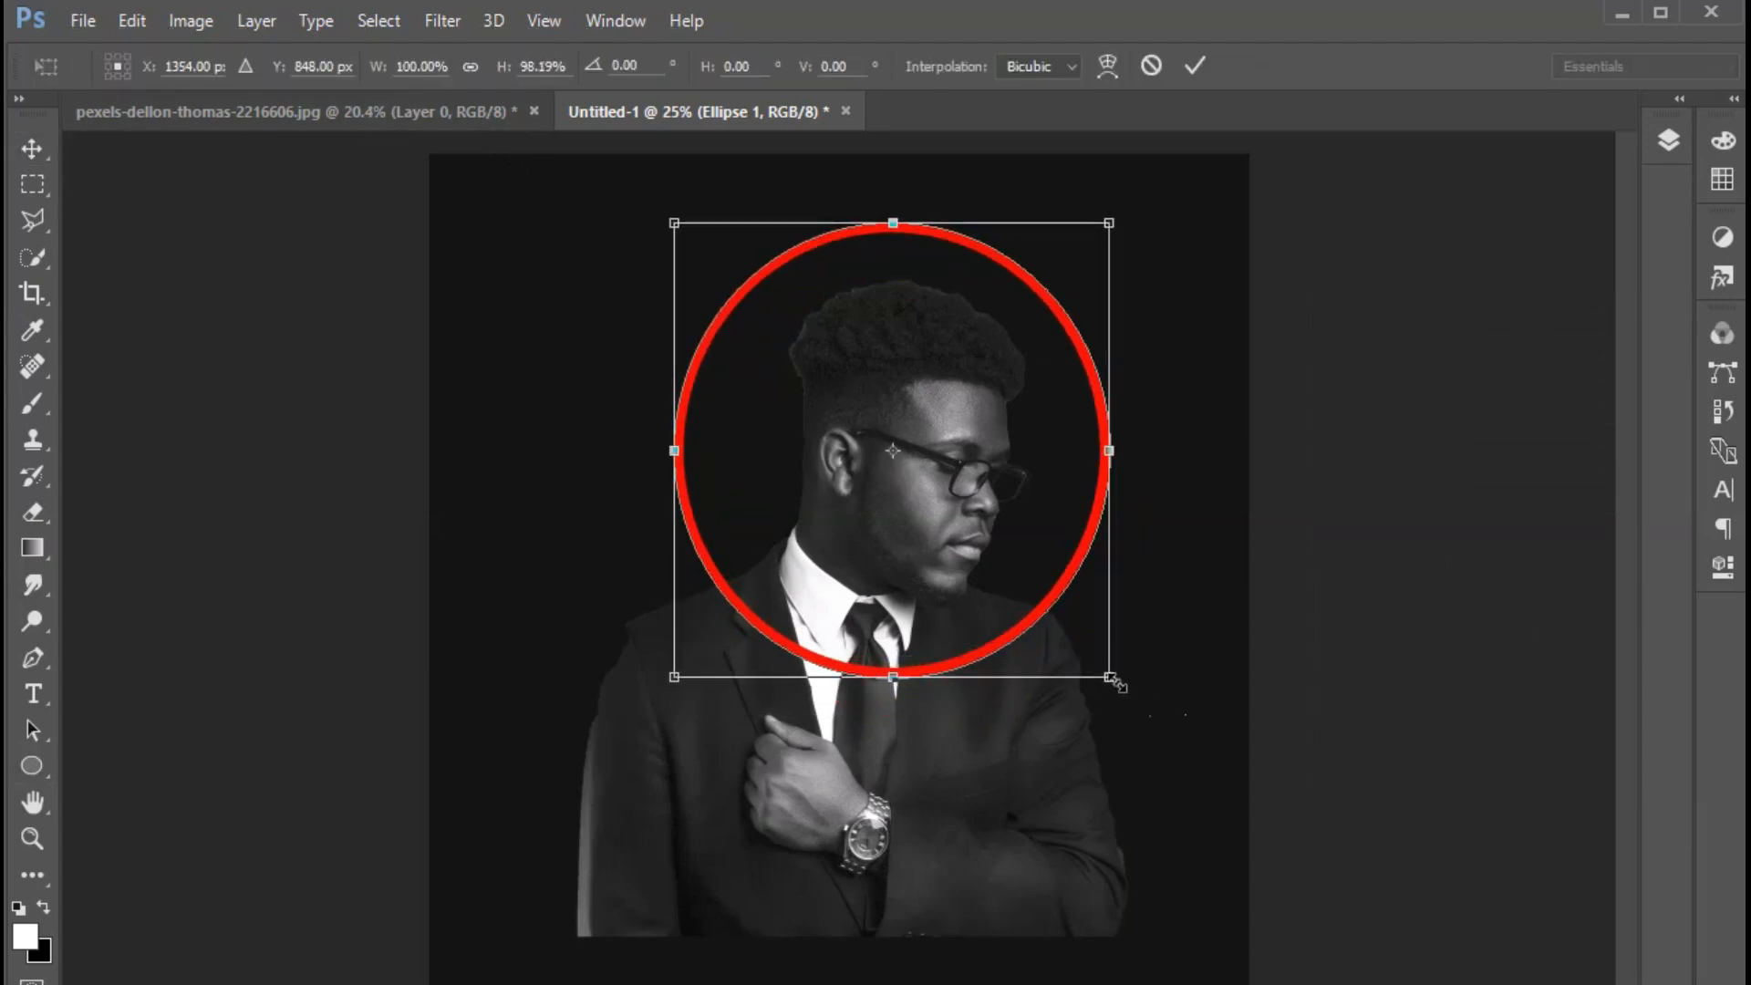
{"action": "left_click_drag", "start_coordinate": [1109, 676], "coordinate": [1090, 655]}
{"action": "left_click_drag", "start_coordinate": [951, 566], "coordinate": [967, 557]}
{"action": "key", "text": "Return"}
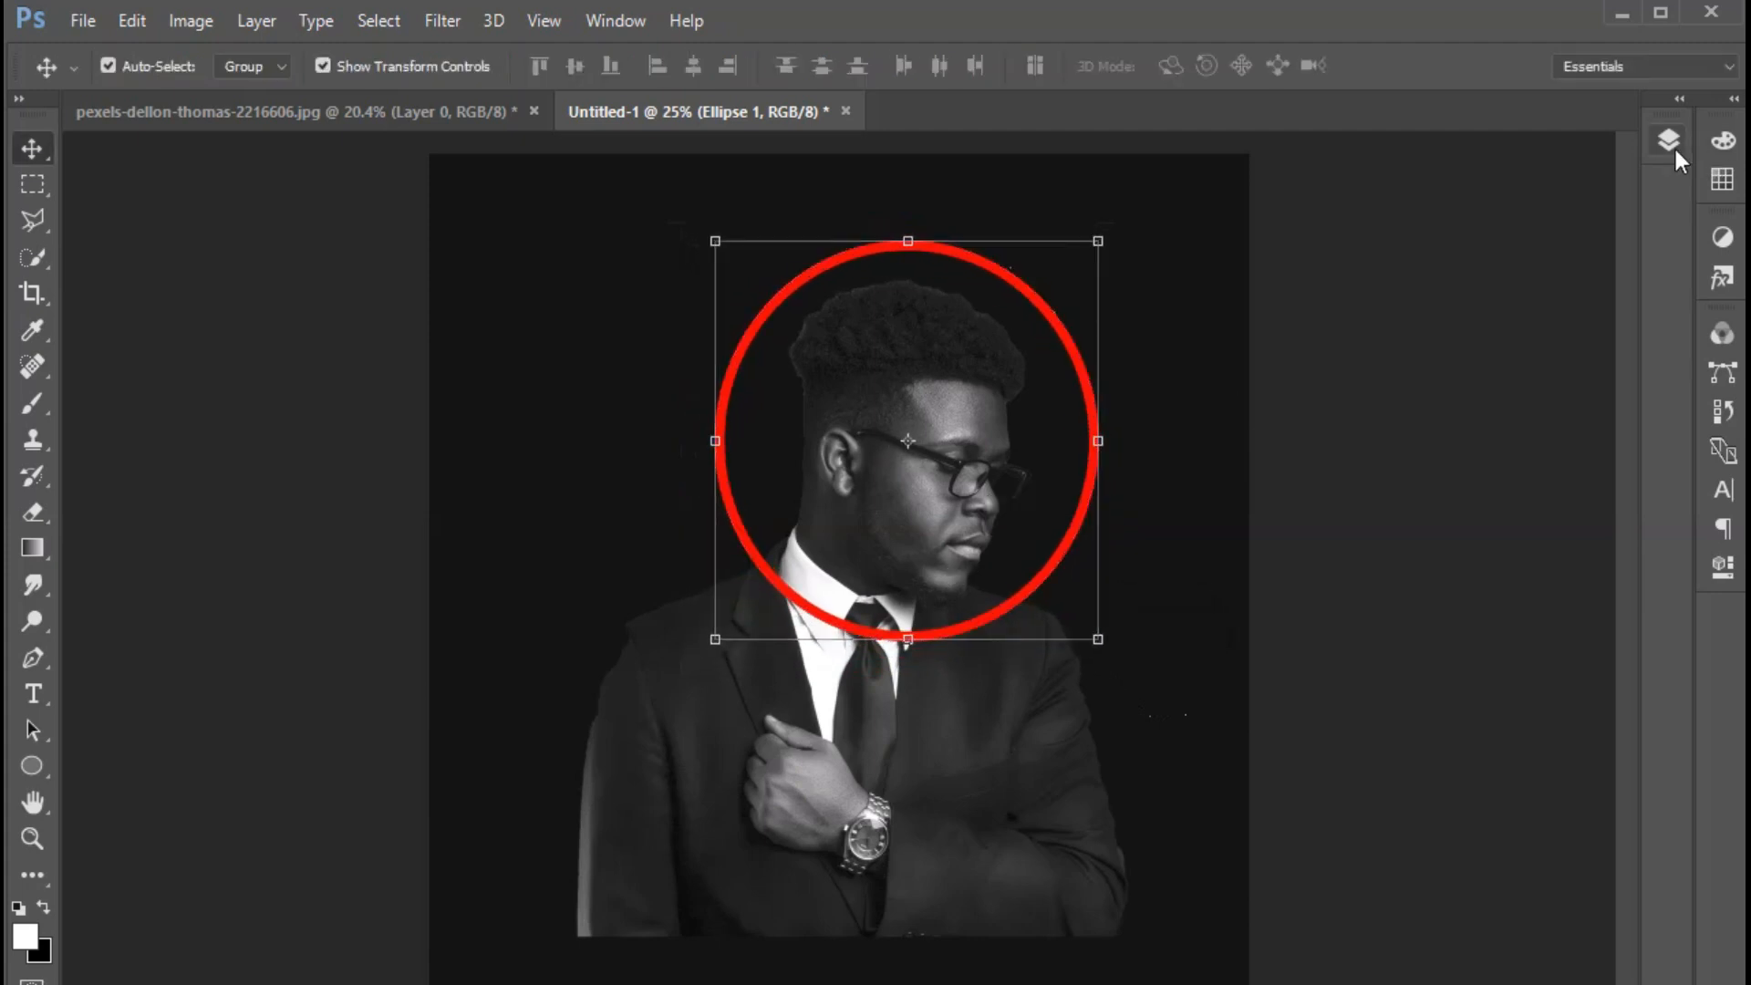
Move the Ellipse 1 layer beneath the portrait layer and nudge the ring slightly into place behind the head
{"action": "left_click", "coordinate": [1669, 140]}
{"action": "left_click_drag", "start_coordinate": [1501, 310], "coordinate": [1504, 351]}
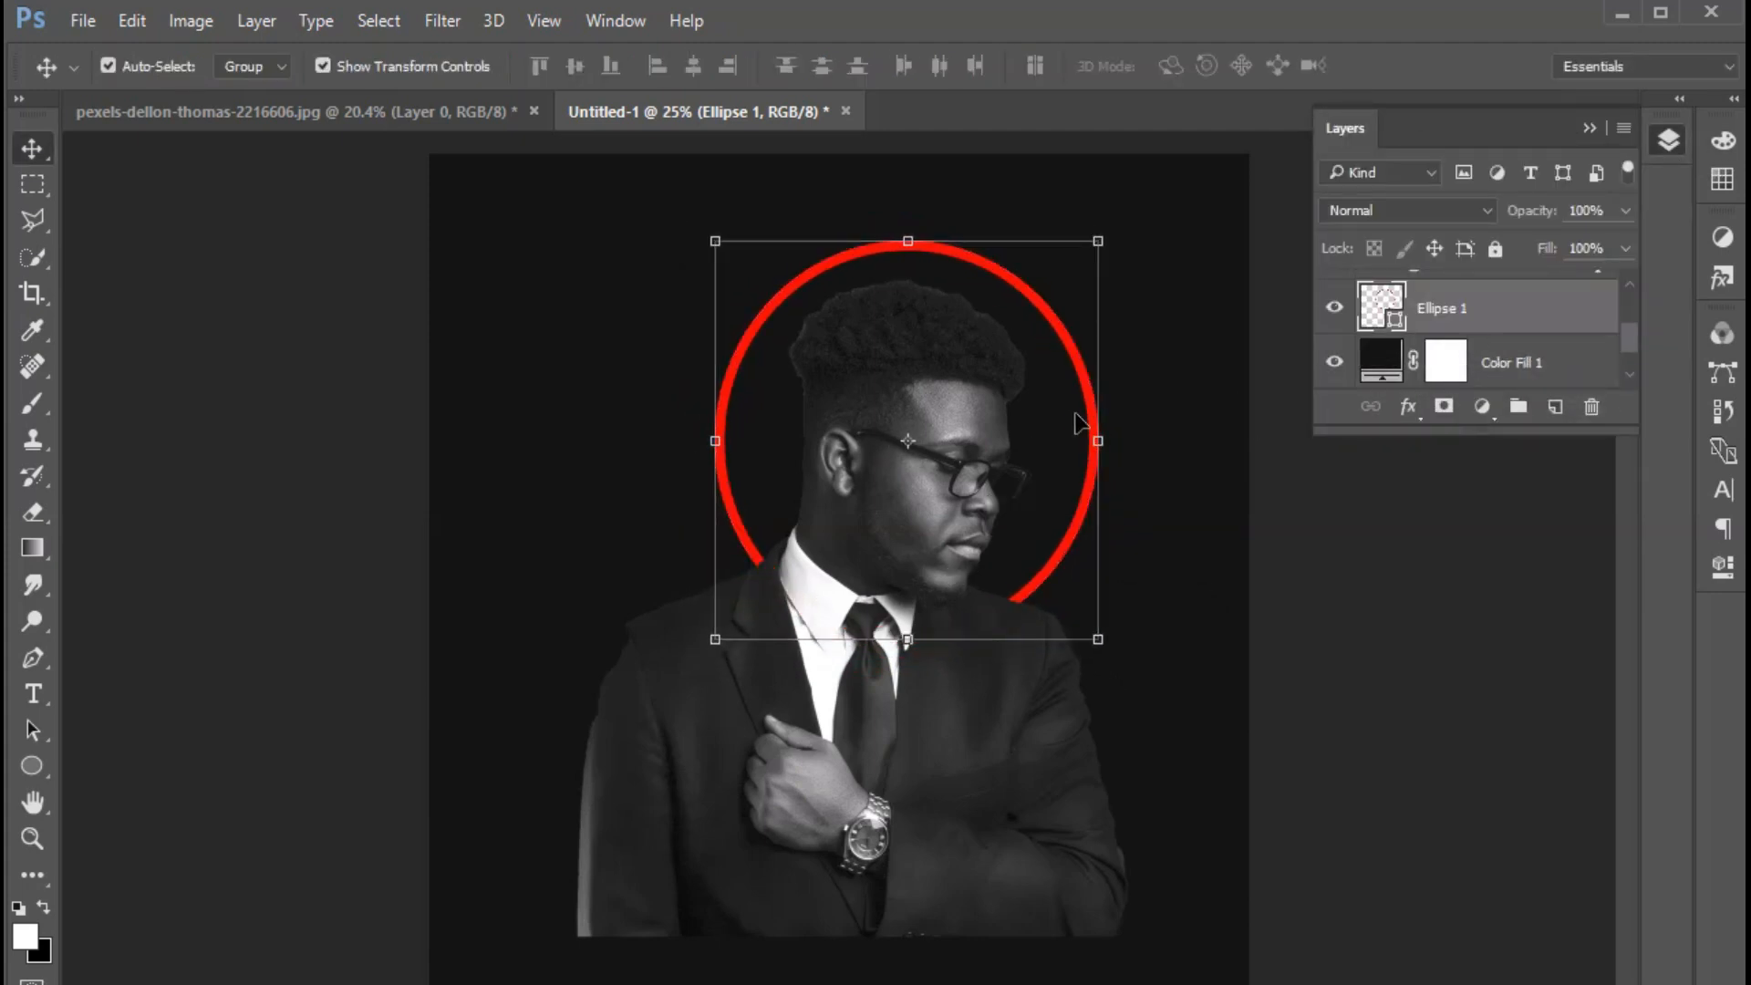
{"action": "left_click_drag", "start_coordinate": [1082, 359], "coordinate": [1077, 357]}
Add an Outer Glow to the ring in red (#ff0000) with Linear Dodge (Add) blending and a size of 59 px
{"action": "left_click", "coordinate": [1409, 408]}
{"action": "left_click", "coordinate": [1391, 489]}
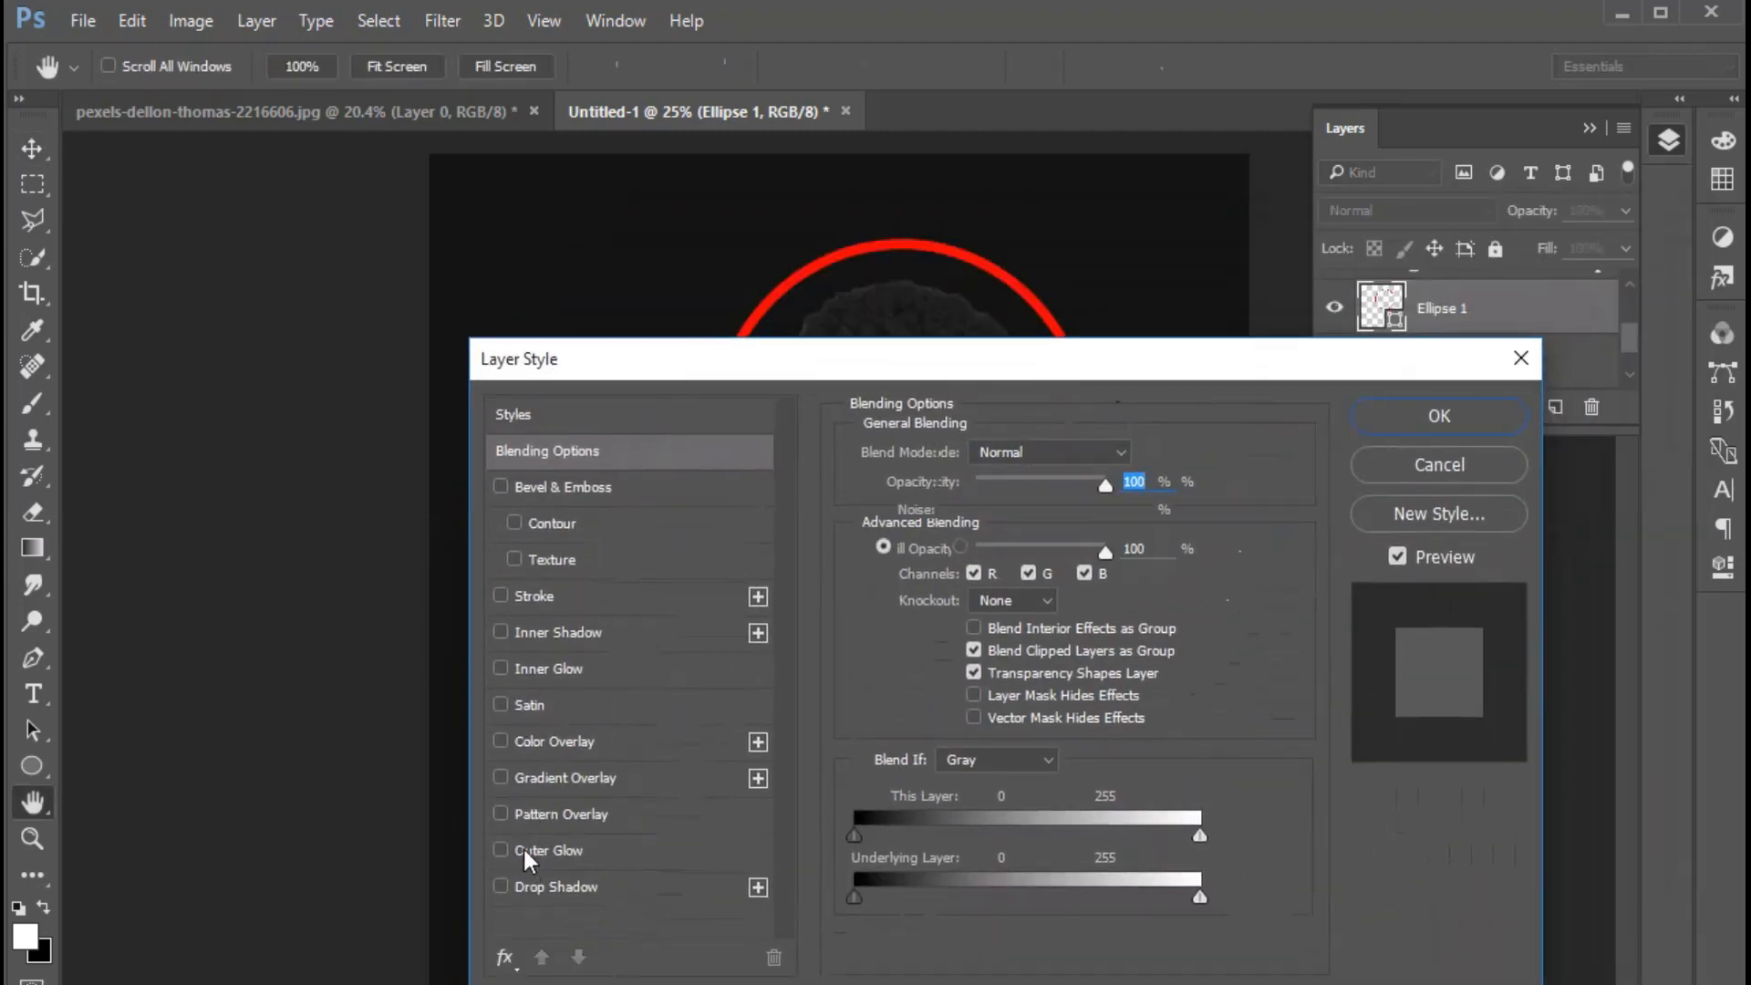
{"action": "left_click", "coordinate": [528, 853]}
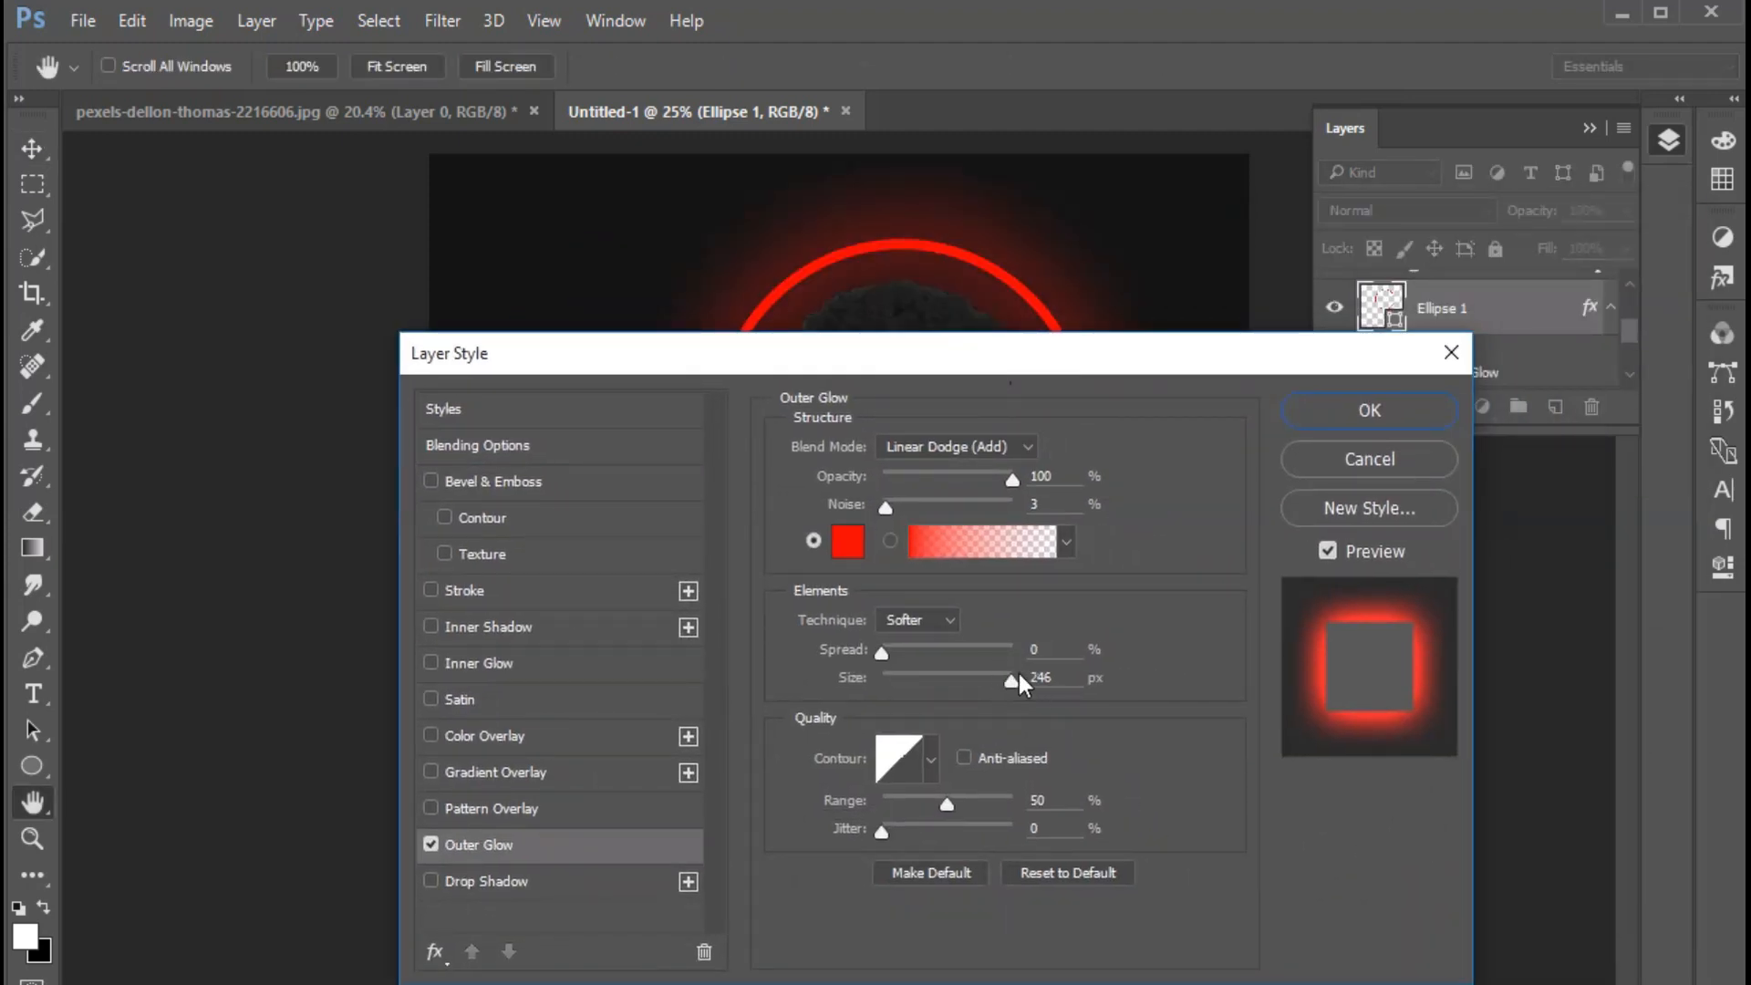
{"action": "left_click", "coordinate": [957, 446]}
{"action": "key", "text": "Escape"}
{"action": "left_click", "coordinate": [849, 541]}
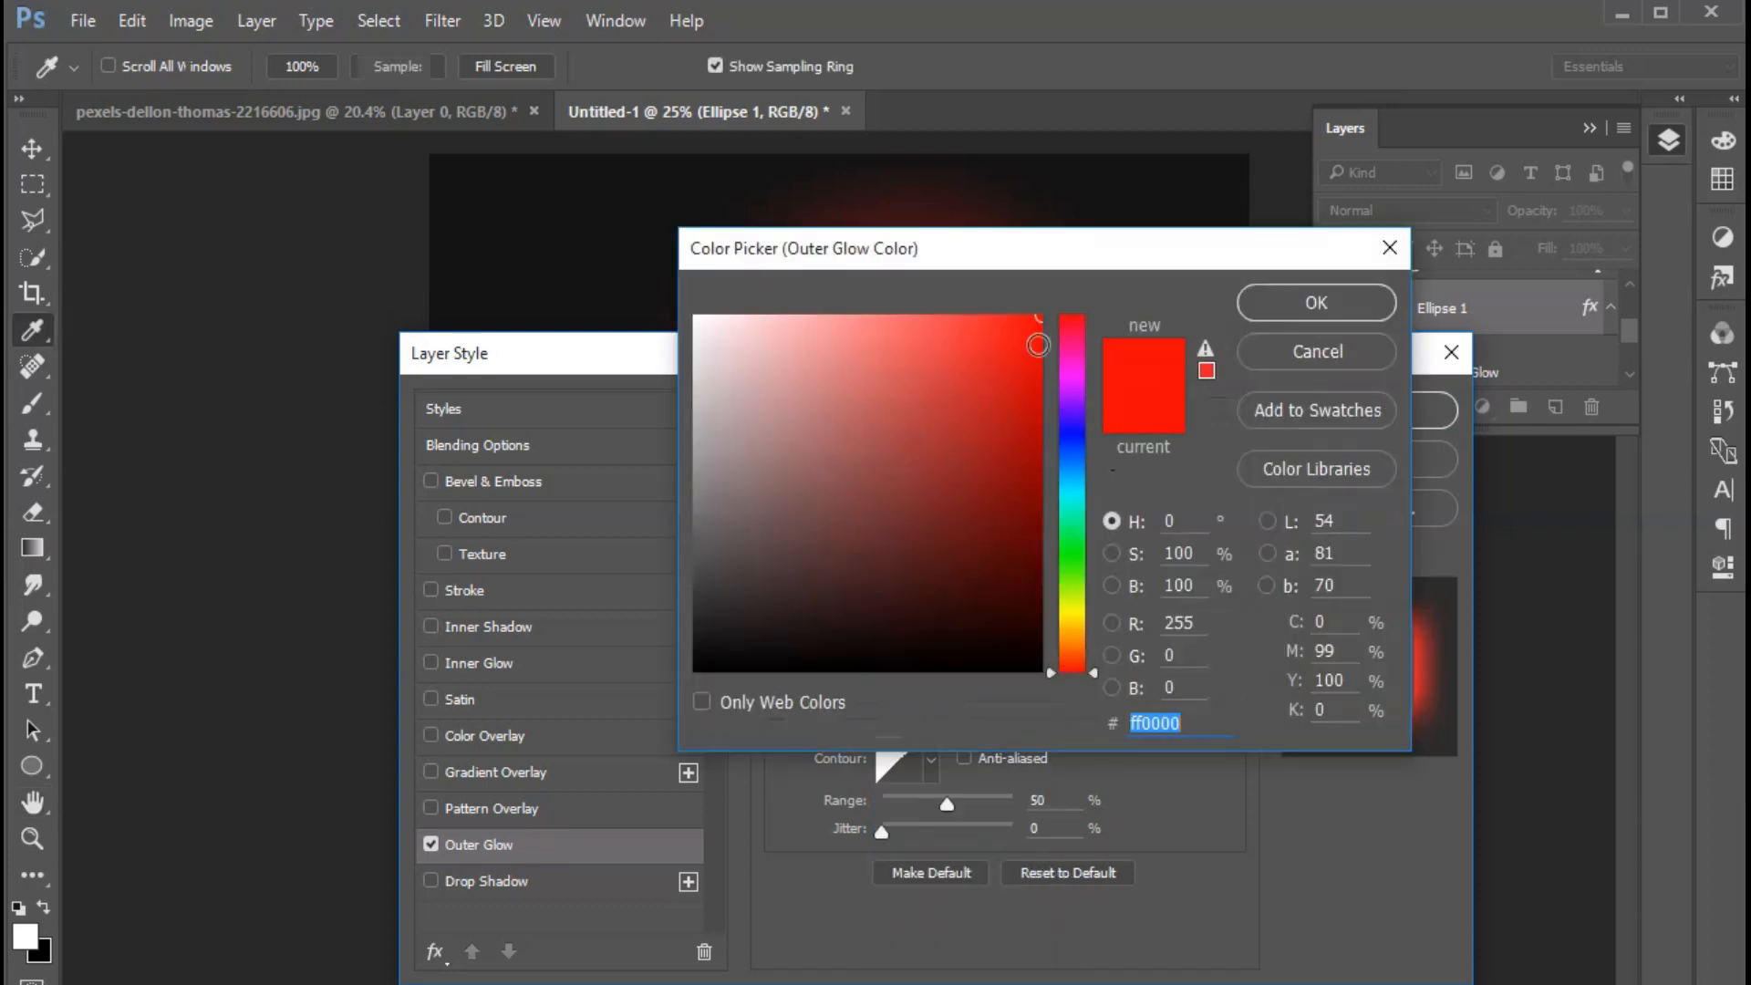
{"action": "left_click", "coordinate": [1273, 304]}
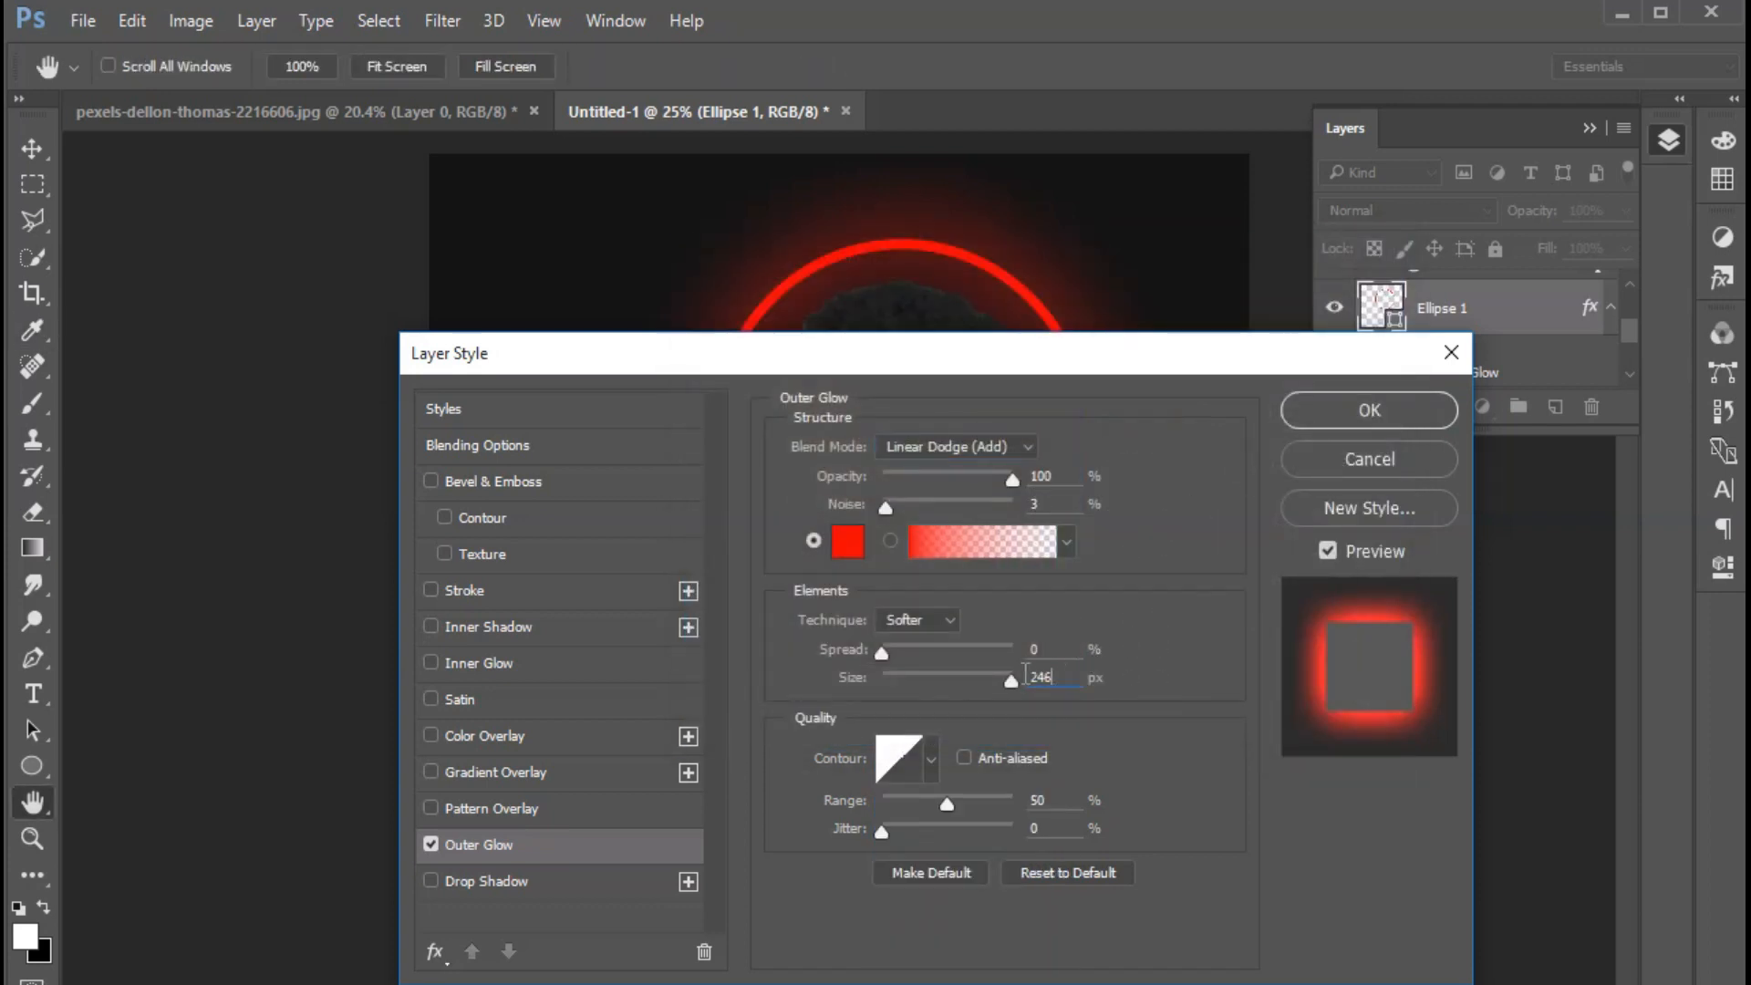
{"action": "left_click_drag", "start_coordinate": [1026, 677], "coordinate": [1057, 677]}
{"action": "type", "text": "59"}
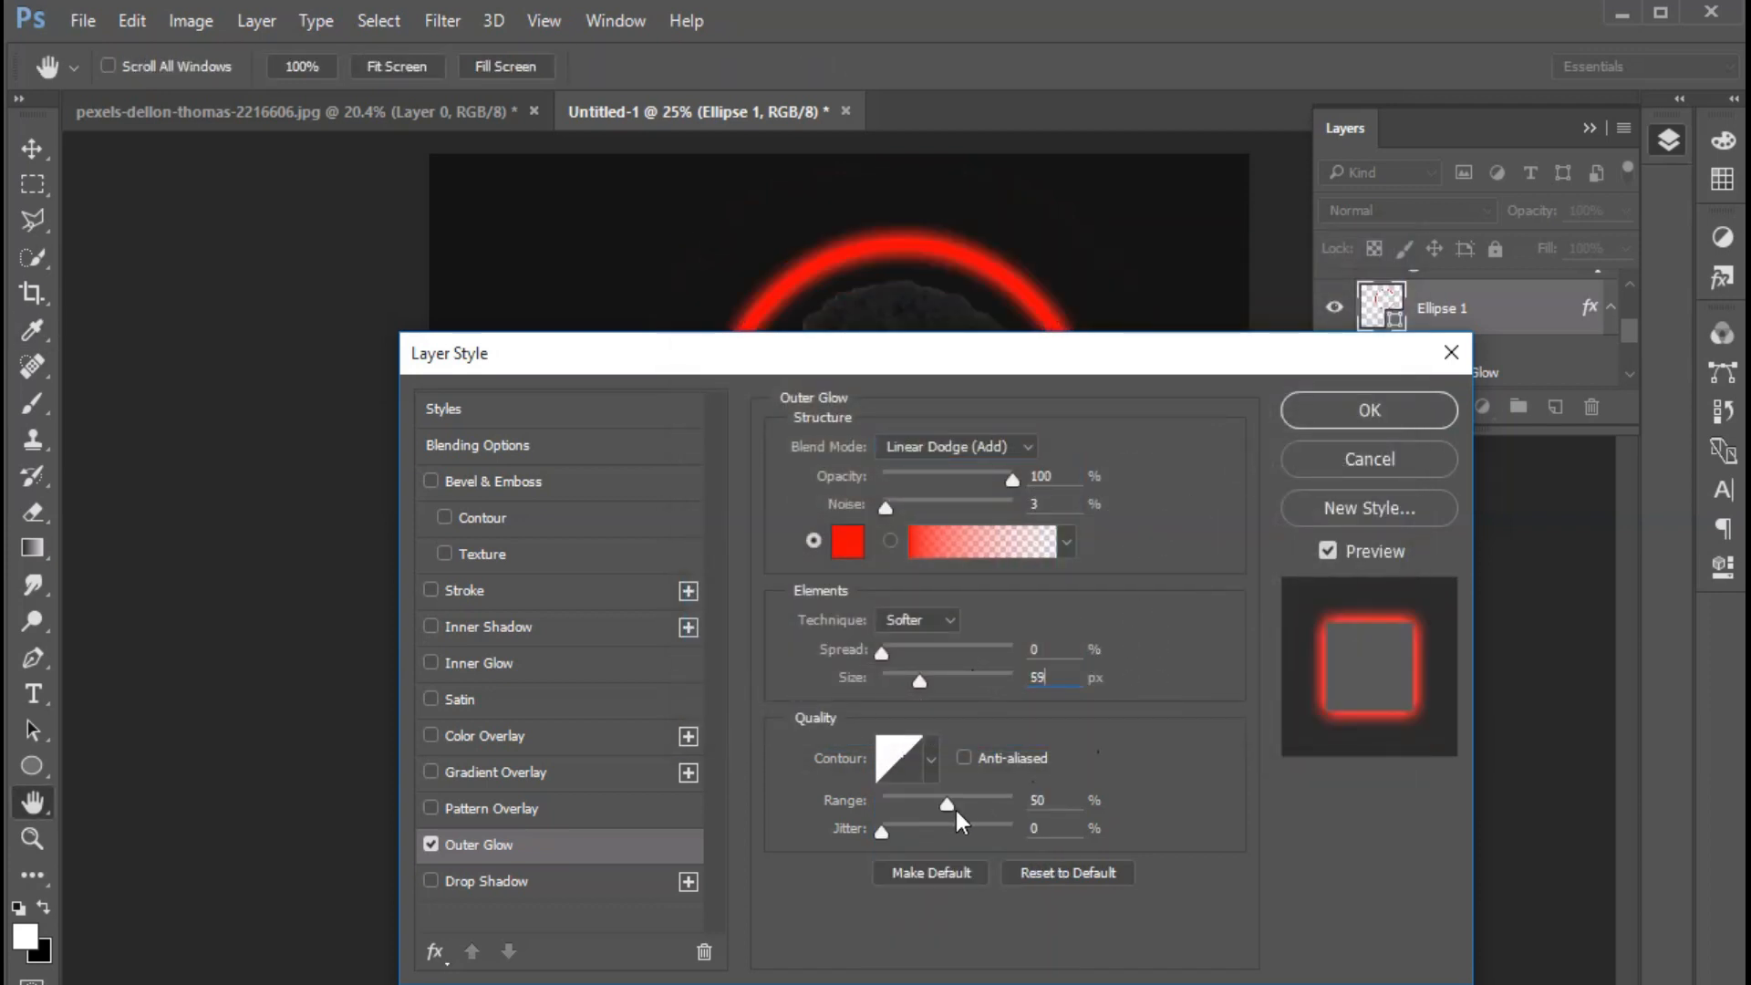
{"action": "mouse_move", "coordinate": [952, 810]}
{"action": "left_mouse_down"}
{"action": "mouse_move", "coordinate": [1005, 807]}
{"action": "mouse_move", "coordinate": [934, 797]}
{"action": "mouse_move", "coordinate": [951, 802]}
{"action": "left_mouse_up"}
Add a Color Overlay effect in a light pink to the ring's layer style
{"action": "left_click", "coordinate": [470, 739]}
{"action": "left_click", "coordinate": [1065, 451]}
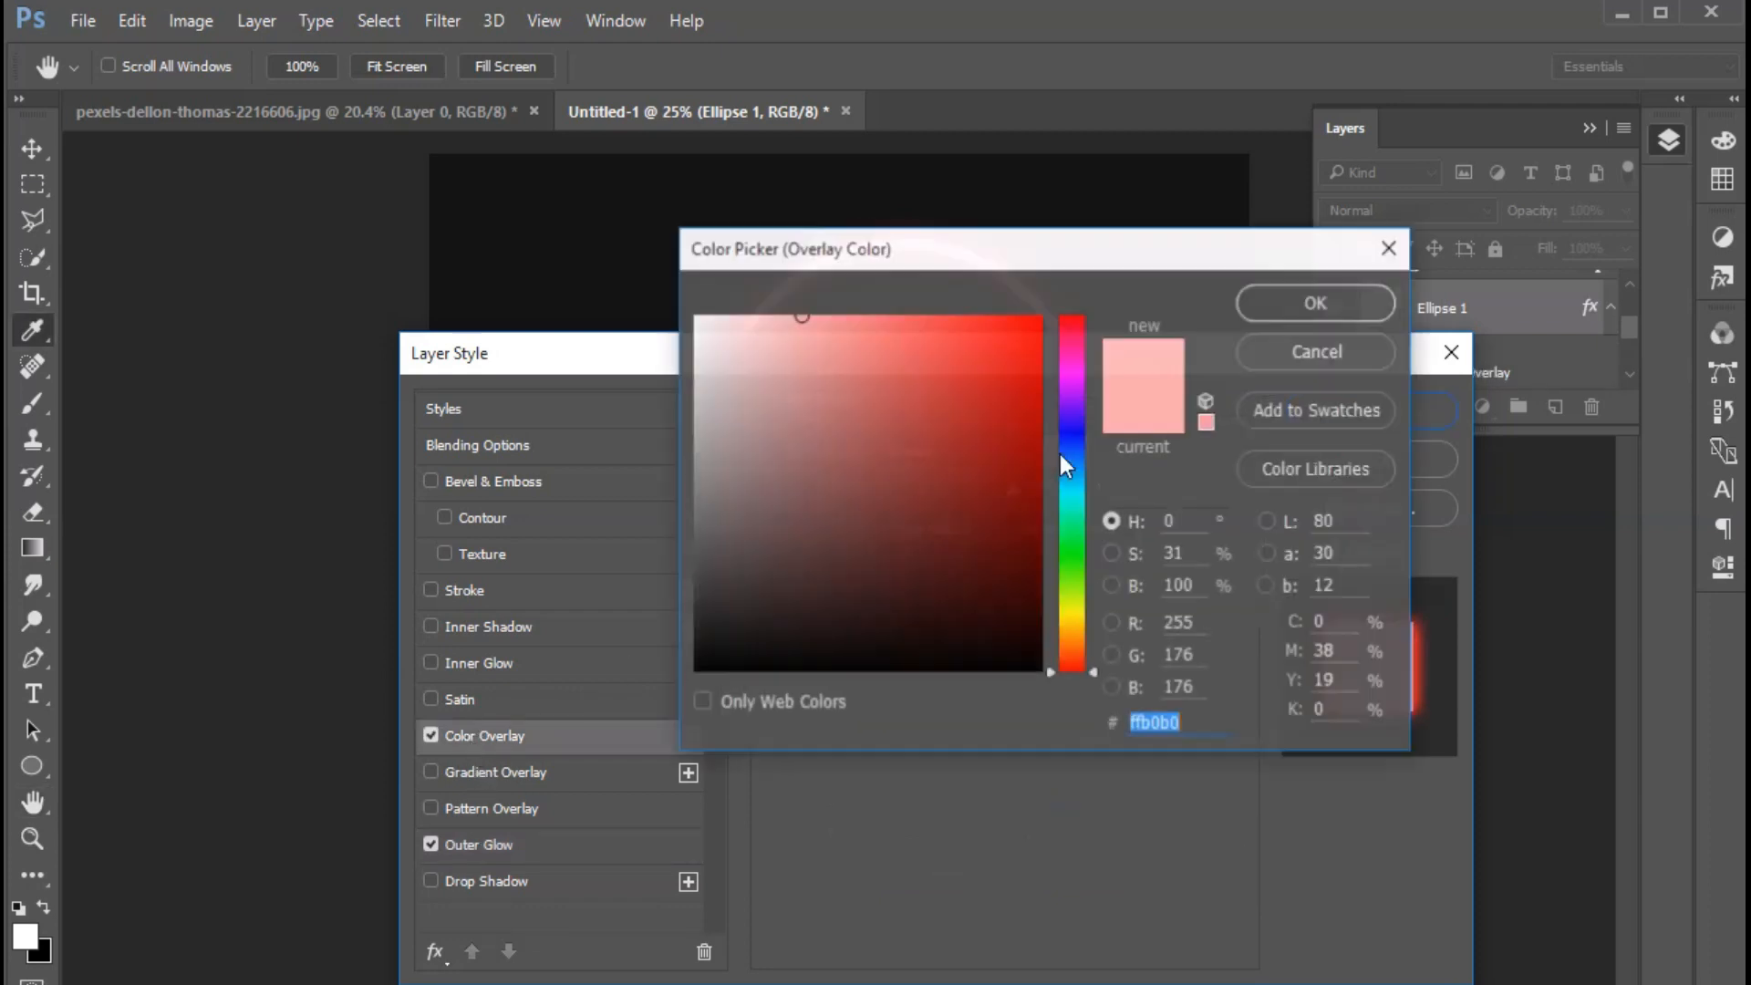
{"action": "left_click", "coordinate": [792, 311]}
{"action": "left_click", "coordinate": [1322, 302]}
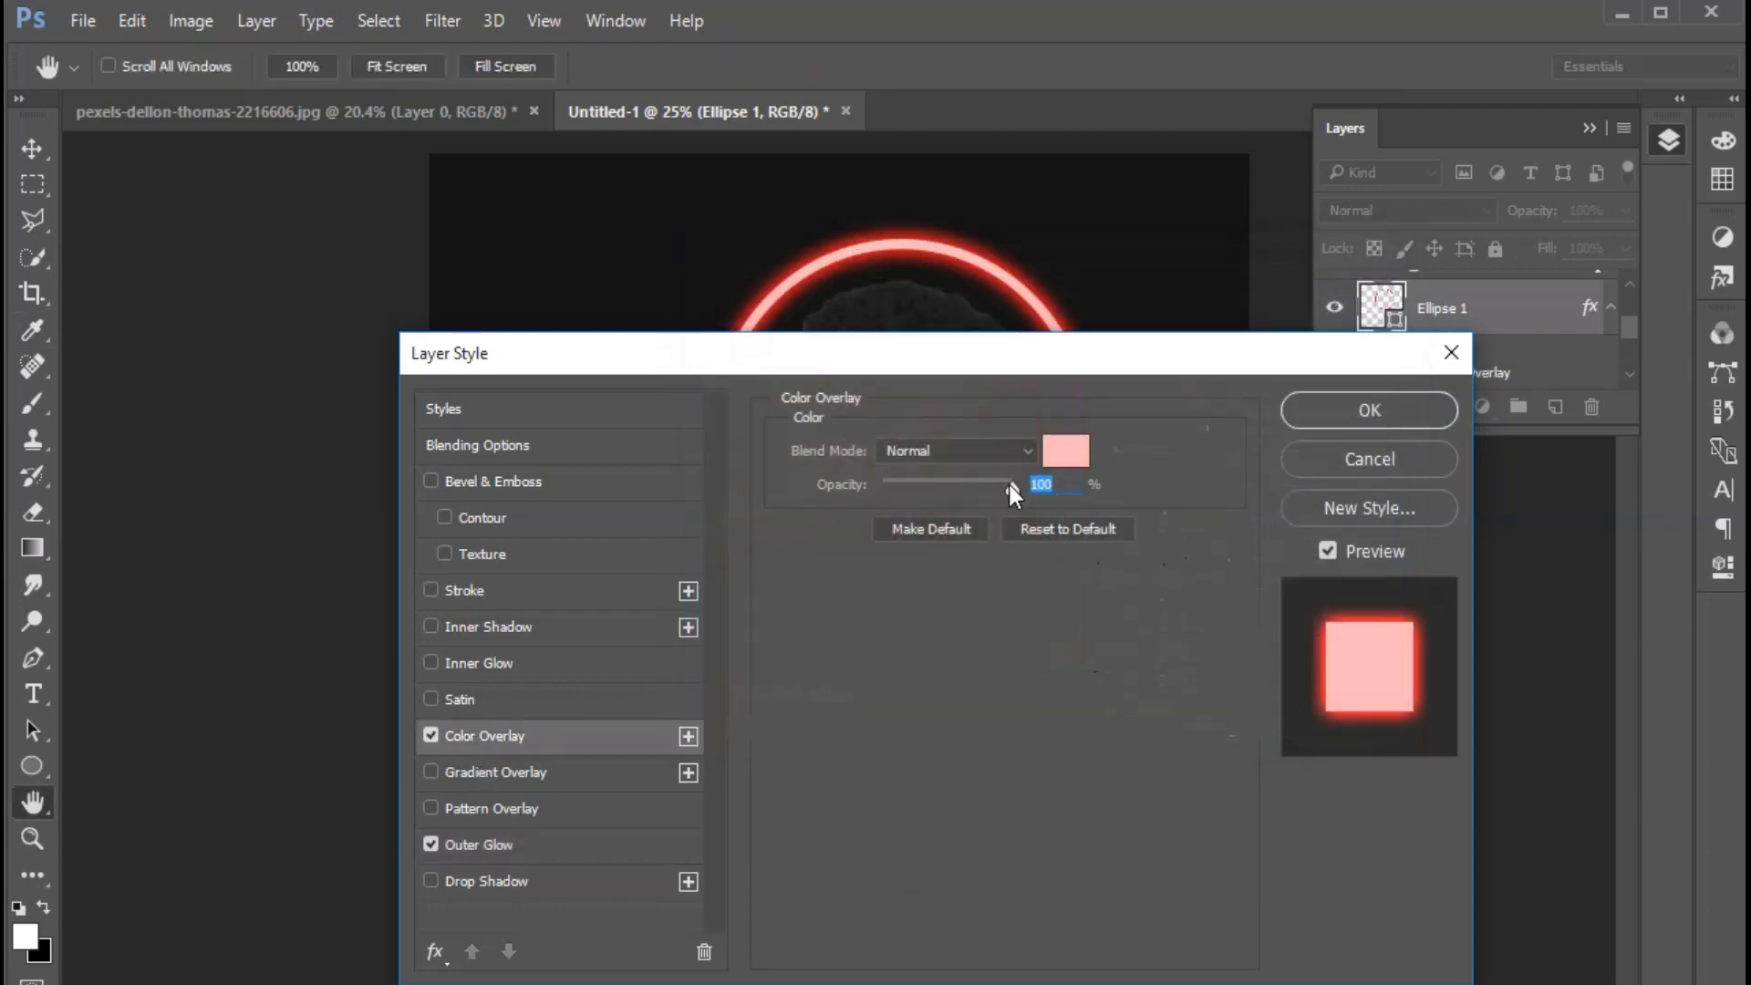
Change the ring's Color Overlay to the deeper salmon red #ff7878 and apply the layer style
{"action": "left_click", "coordinate": [1065, 450]}
{"action": "left_click_drag", "start_coordinate": [821, 313], "coordinate": [868, 320]}
{"action": "left_click_drag", "start_coordinate": [1009, 254], "coordinate": [966, 499]}
{"action": "left_click", "coordinate": [841, 555]}
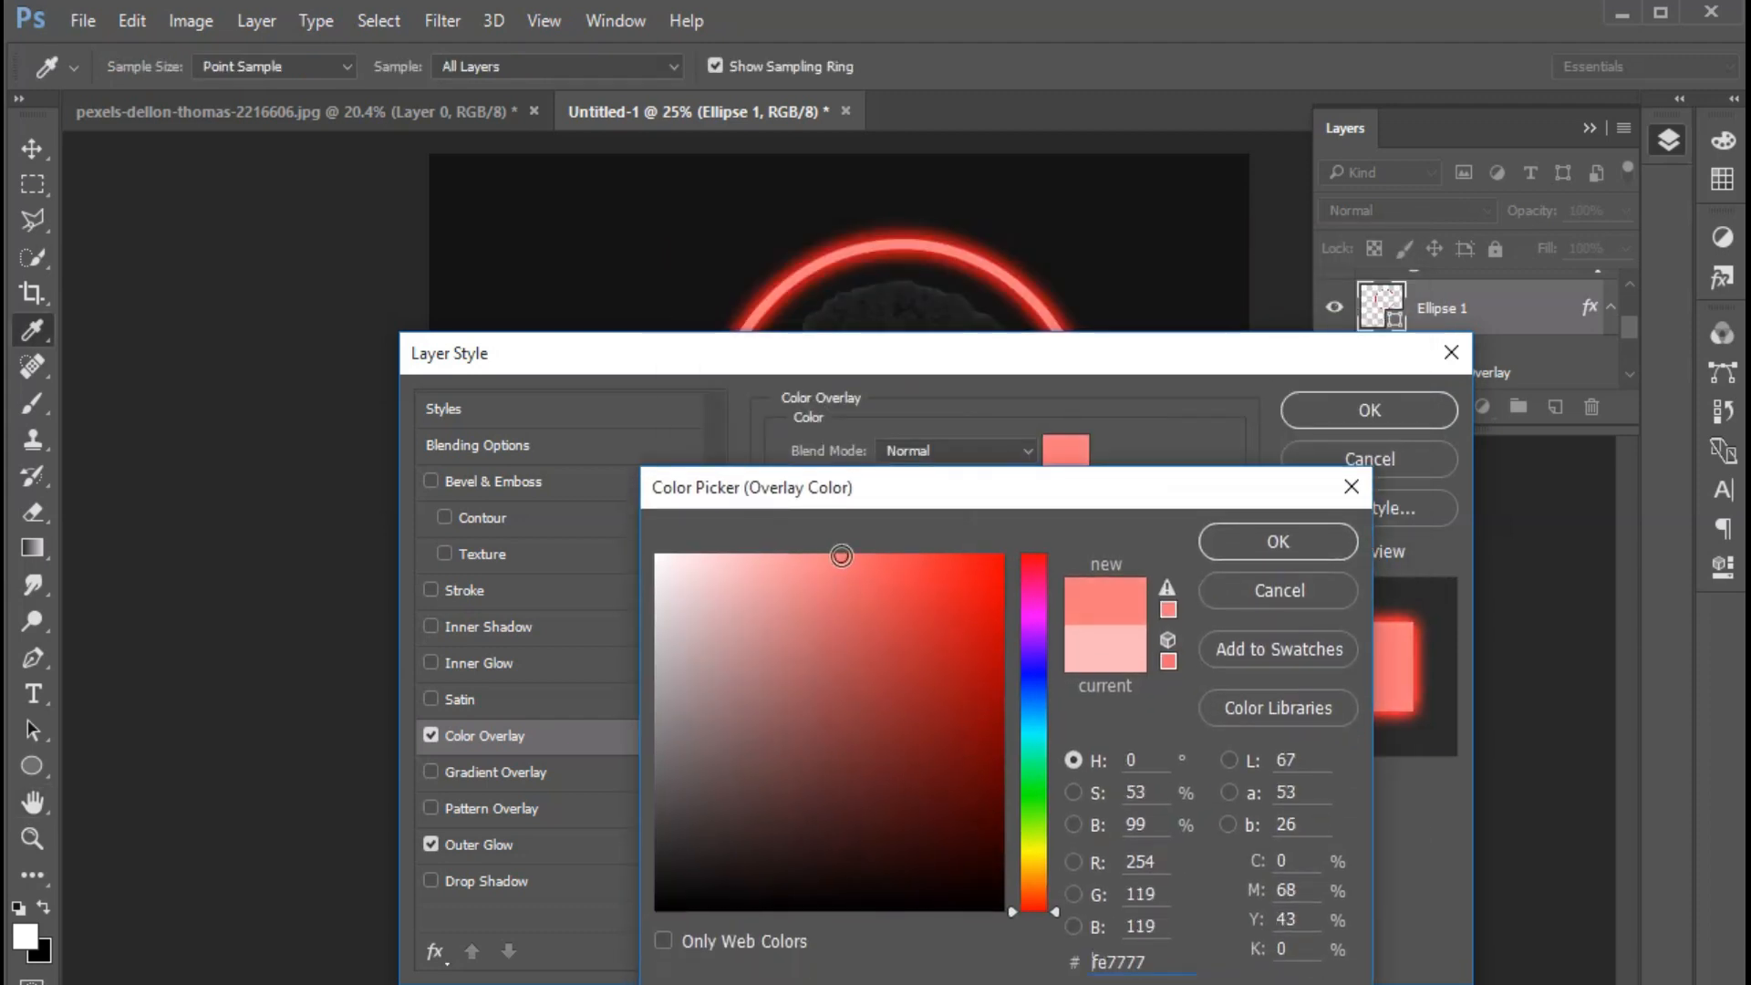
{"action": "left_click", "coordinate": [1251, 553]}
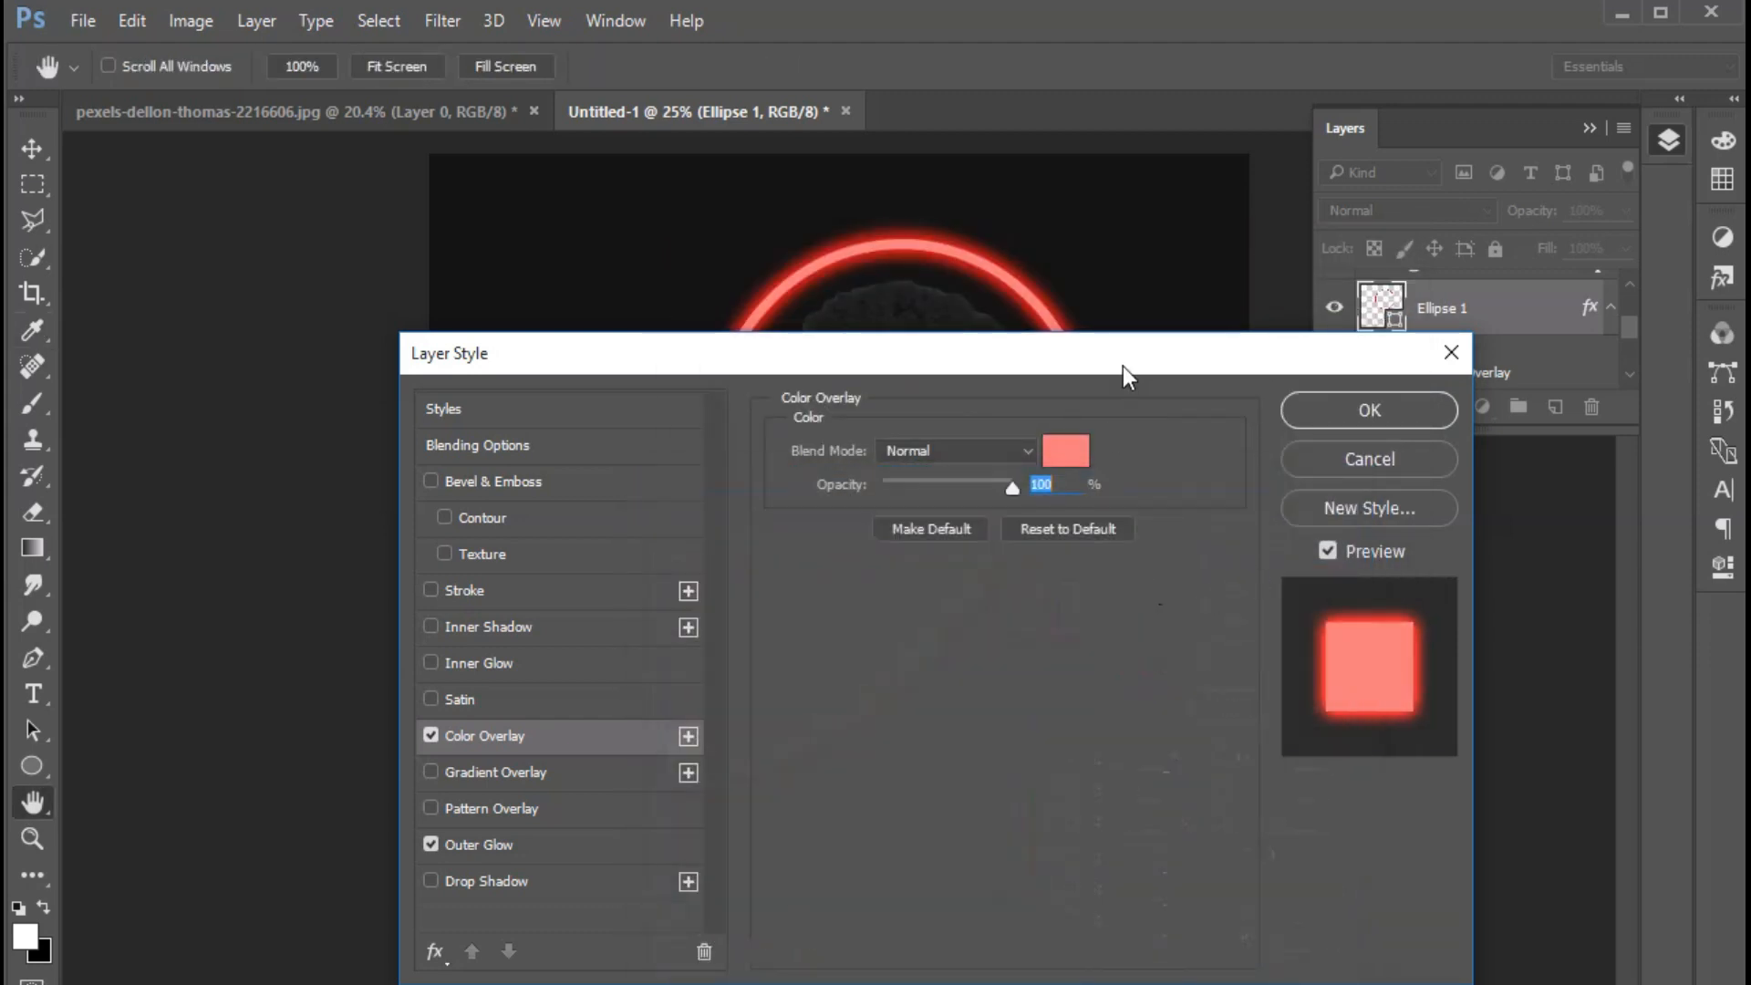
{"action": "mouse_move", "coordinate": [1124, 364]}
{"action": "left_mouse_down"}
{"action": "mouse_move", "coordinate": [1182, 563]}
{"action": "mouse_move", "coordinate": [1106, 215]}
{"action": "left_mouse_up"}
{"action": "left_click", "coordinate": [1048, 301]}
{"action": "left_click", "coordinate": [841, 550]}
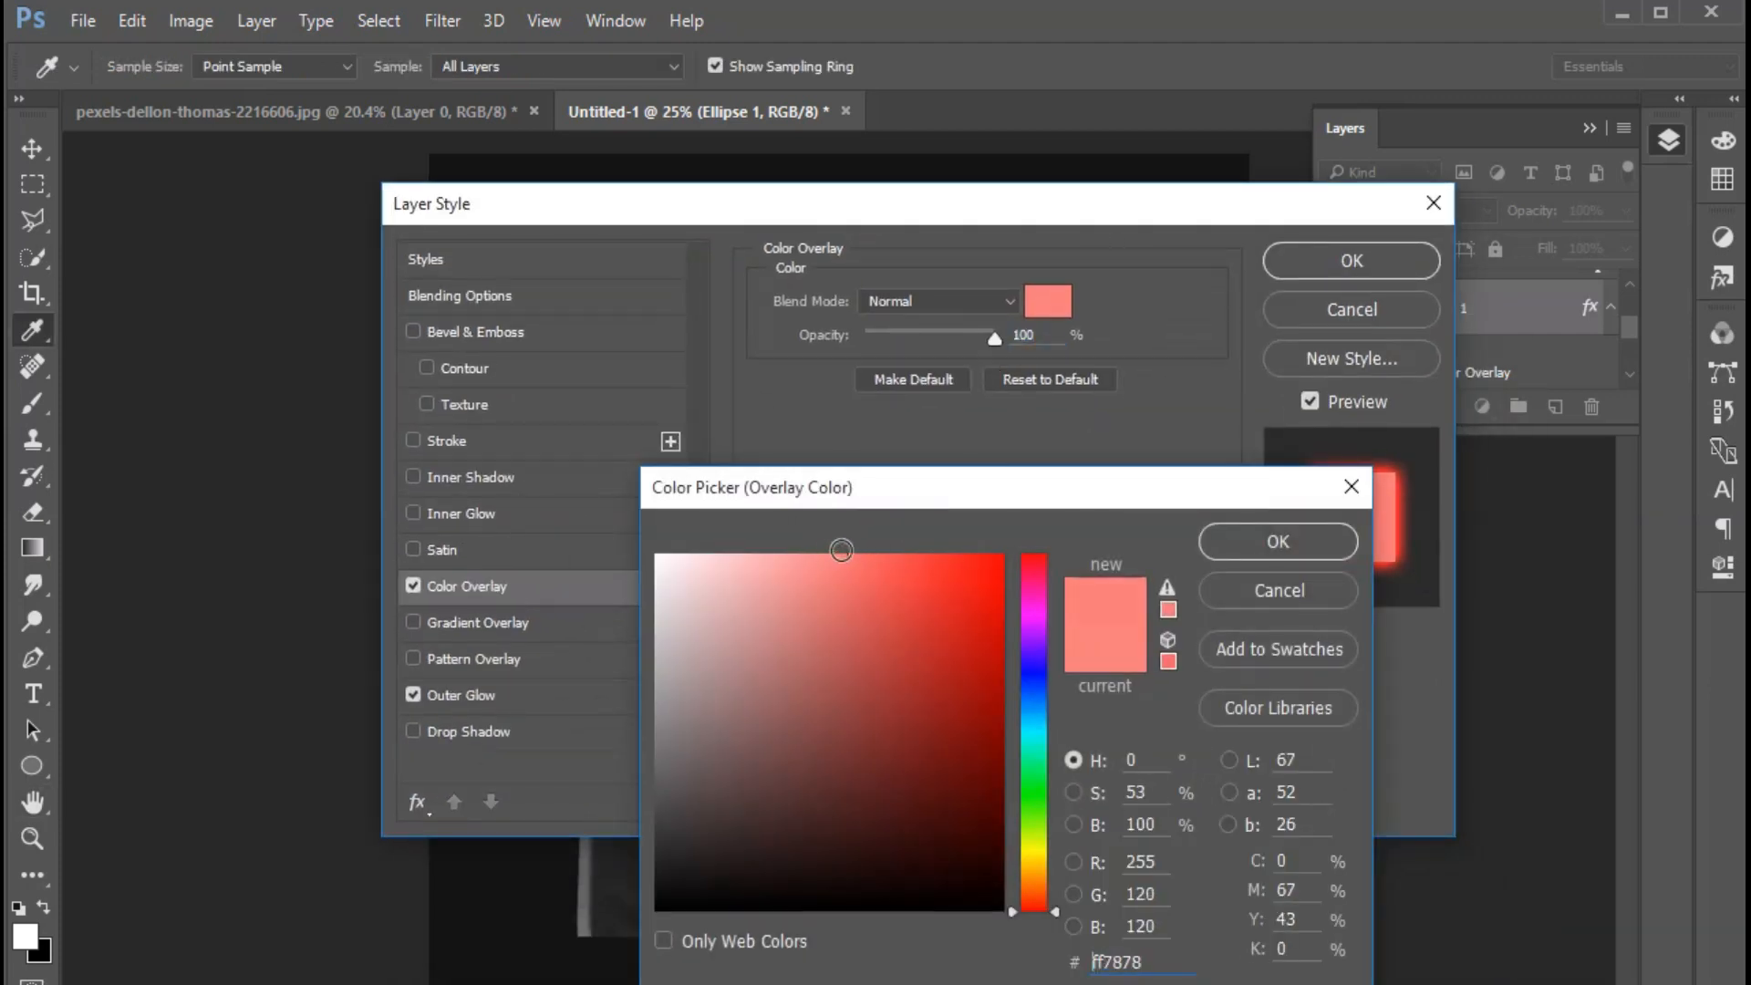
{"action": "left_click", "coordinate": [1272, 547]}
{"action": "left_click", "coordinate": [1350, 251]}
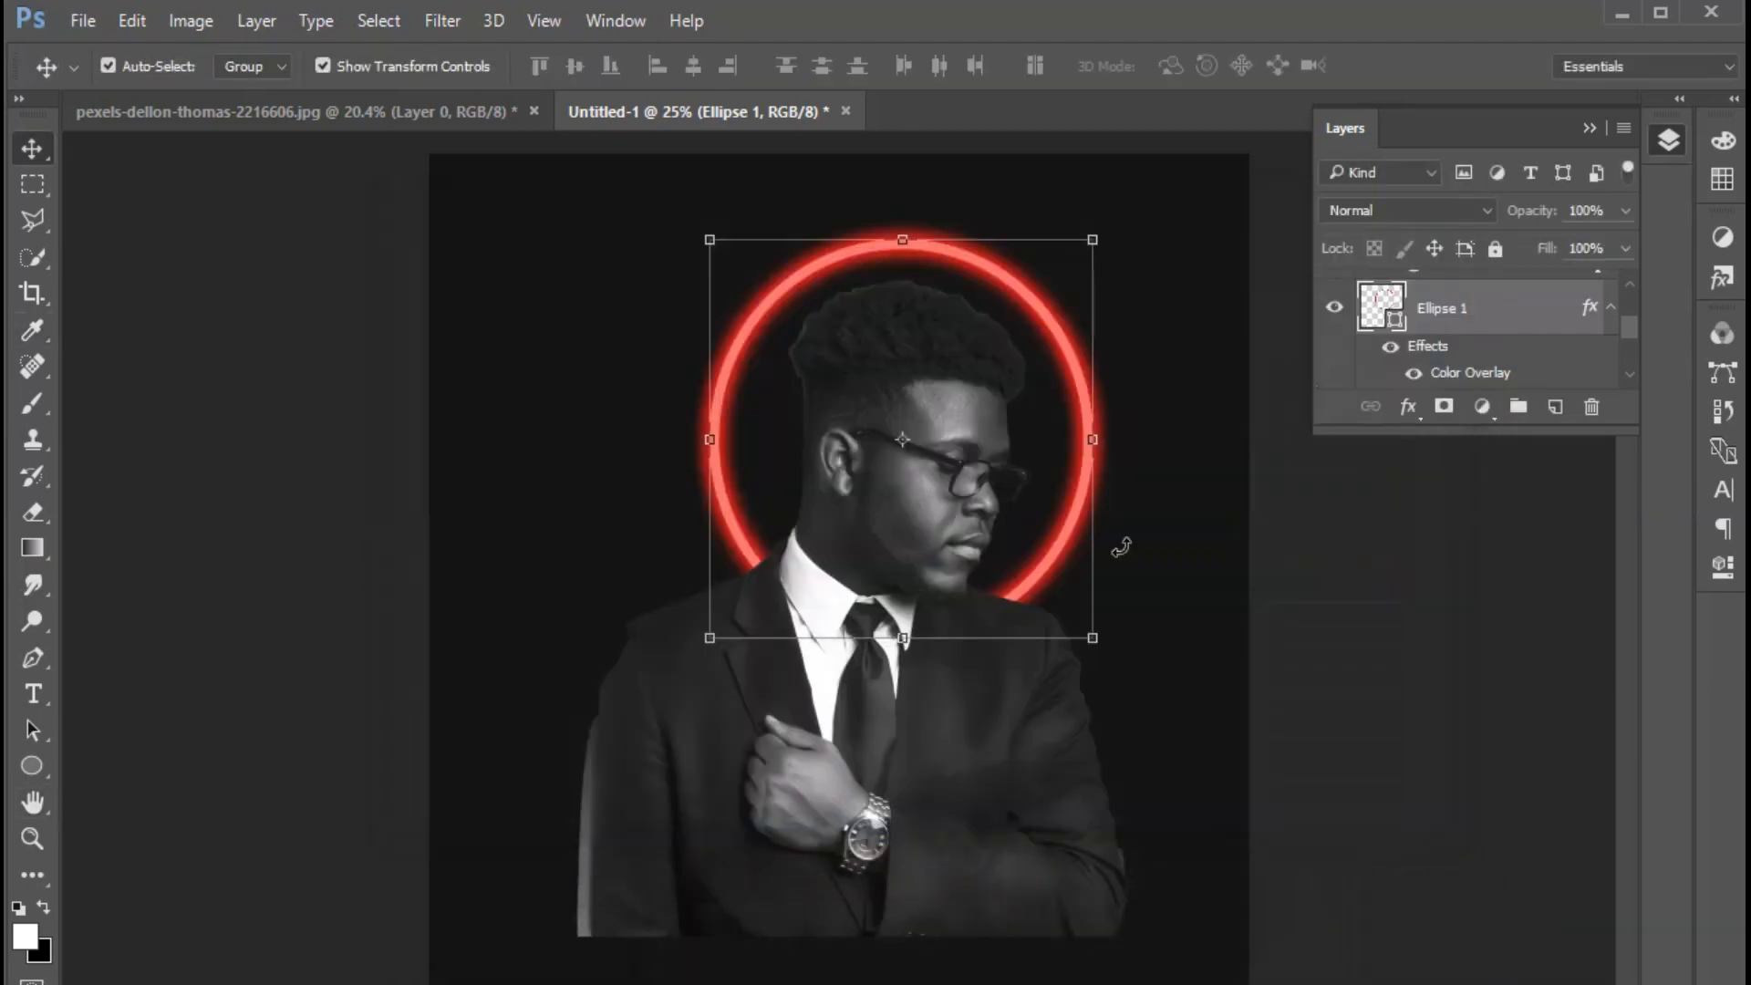
Add a new empty layer directly above the Color Fill 1 layer
{"action": "scroll", "coordinate": [1479, 315], "scroll_direction": "down", "scroll_amount": 2}
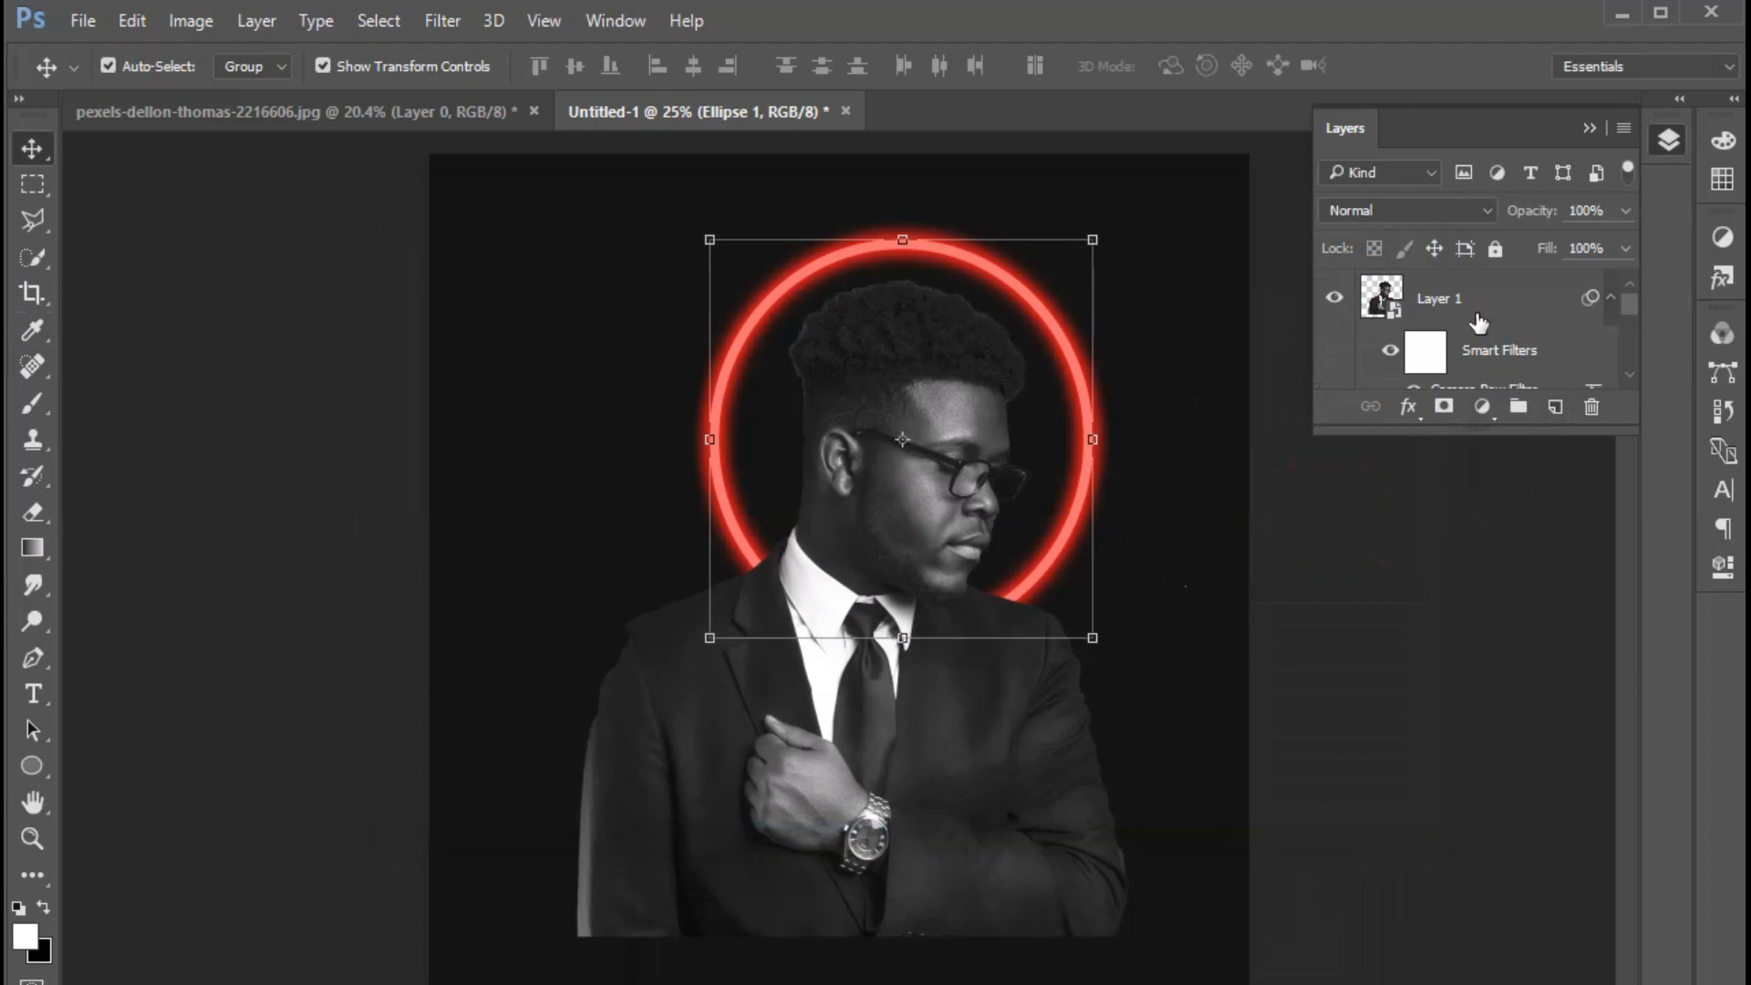
{"action": "scroll", "coordinate": [1480, 321], "scroll_direction": "down", "scroll_amount": 2}
{"action": "scroll", "coordinate": [1459, 328], "scroll_direction": "up", "scroll_amount": 3}
{"action": "scroll", "coordinate": [1414, 355], "scroll_direction": "down", "scroll_amount": 3}
{"action": "scroll", "coordinate": [1405, 365], "scroll_direction": "up", "scroll_amount": 3}
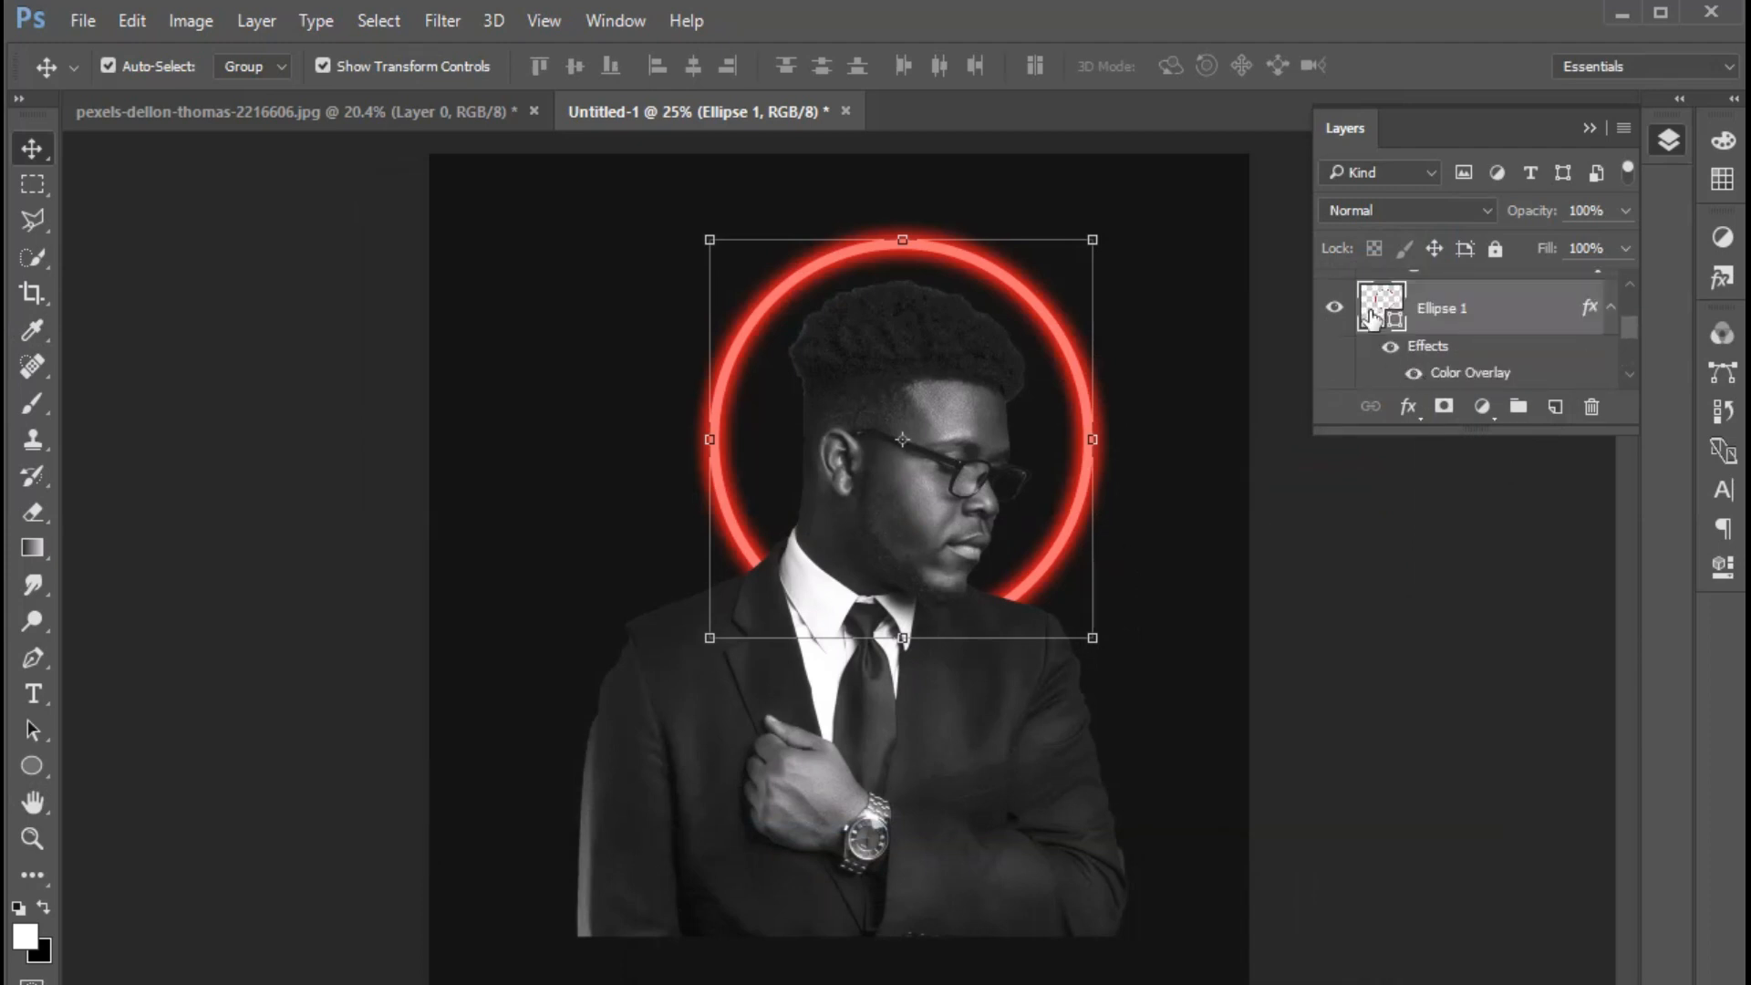
{"action": "scroll", "coordinate": [1477, 365], "scroll_direction": "down", "scroll_amount": 2}
{"action": "scroll", "coordinate": [1449, 324], "scroll_direction": "down", "scroll_amount": 2}
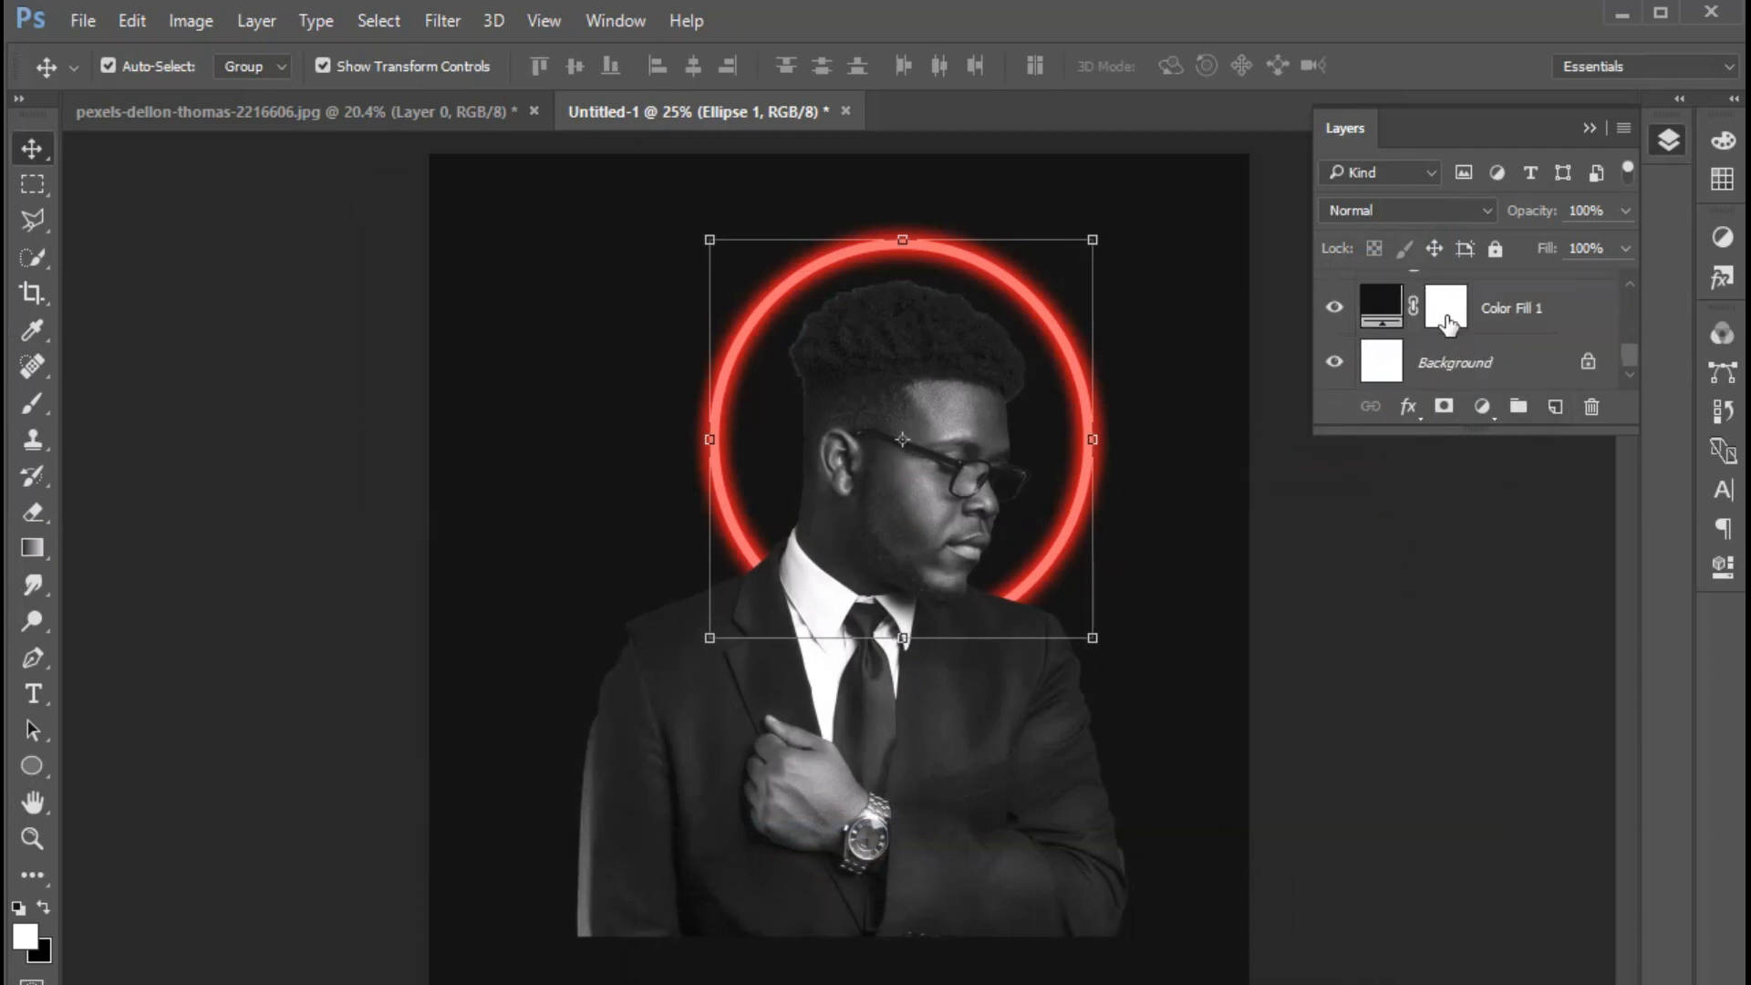
{"action": "left_click", "coordinate": [1437, 315]}
{"action": "left_click", "coordinate": [1555, 407]}
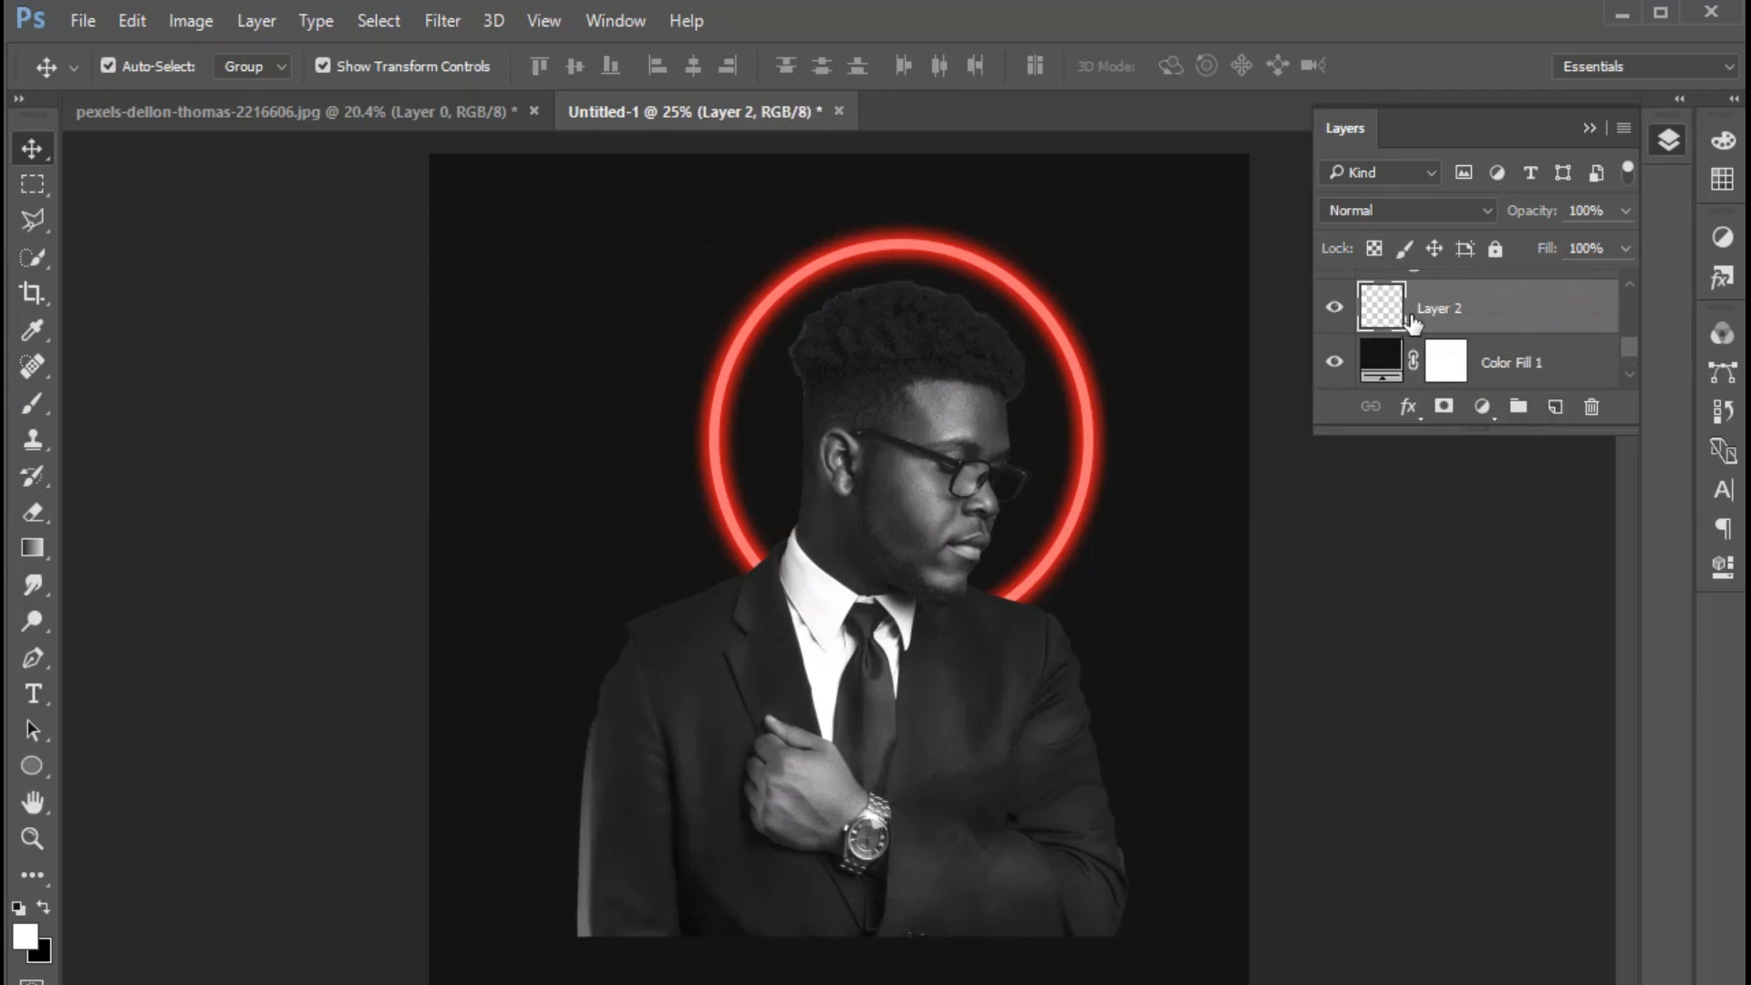
{"action": "left_click", "coordinate": [1590, 128]}
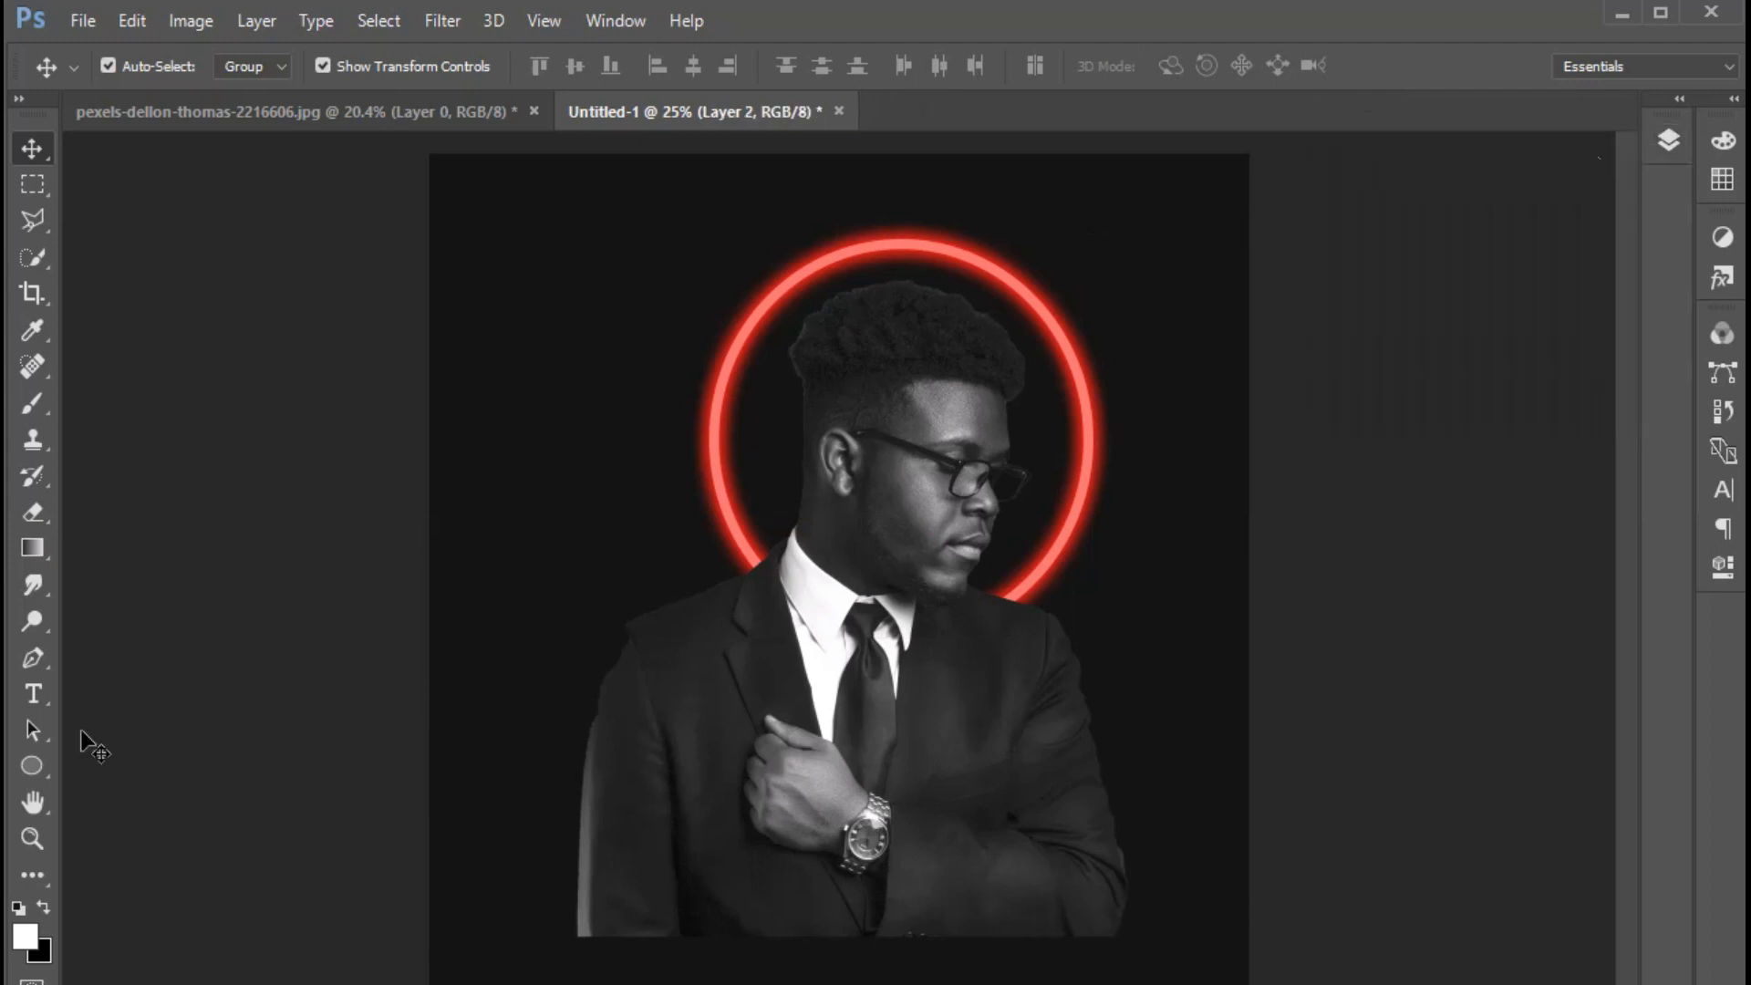
Set up the Brush tool with 100% opacity, 100% flow and a bright red foreground colour
{"action": "right_click", "coordinate": [39, 404]}
{"action": "left_click", "coordinate": [84, 408]}
{"action": "left_click_drag", "start_coordinate": [486, 71], "coordinate": [851, 95]}
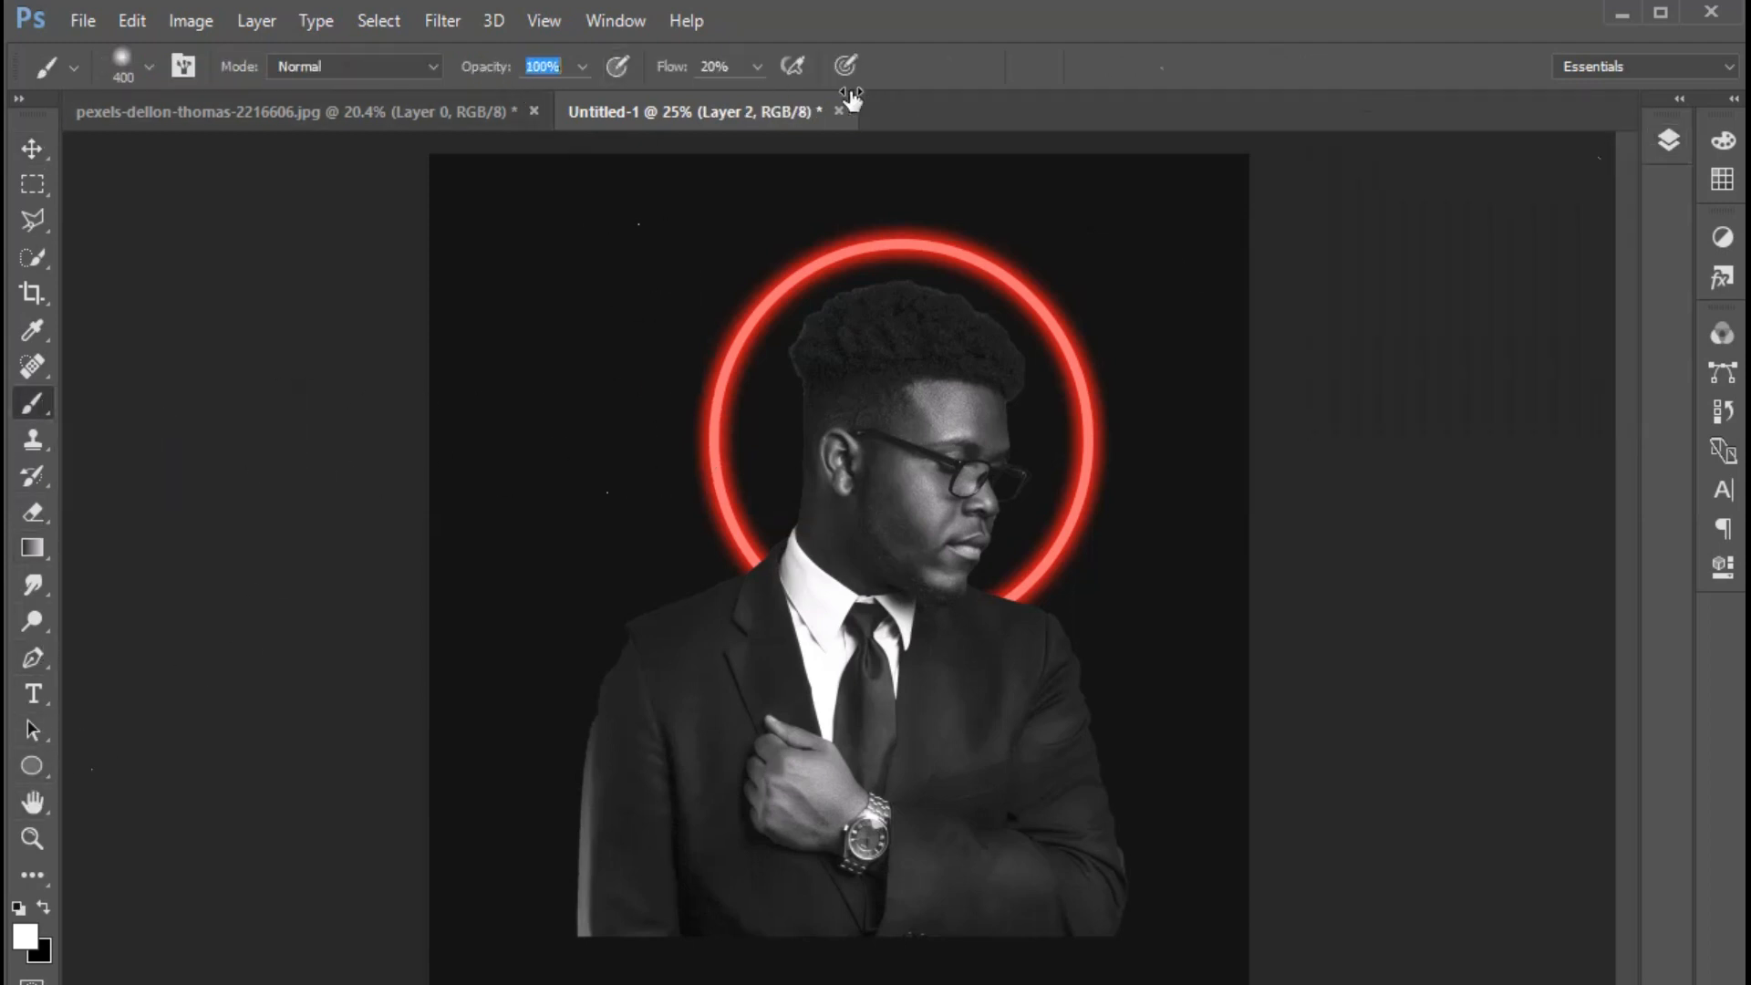
{"action": "left_click_drag", "start_coordinate": [675, 80], "coordinate": [854, 84]}
{"action": "left_click", "coordinate": [26, 944]}
{"action": "left_click", "coordinate": [980, 578]}
{"action": "left_click", "coordinate": [1278, 539]}
Enlarge the soft brush to 2100 px and paint one red dab behind the man's head, centred on the ring
{"action": "key", "text": "bracketright"}
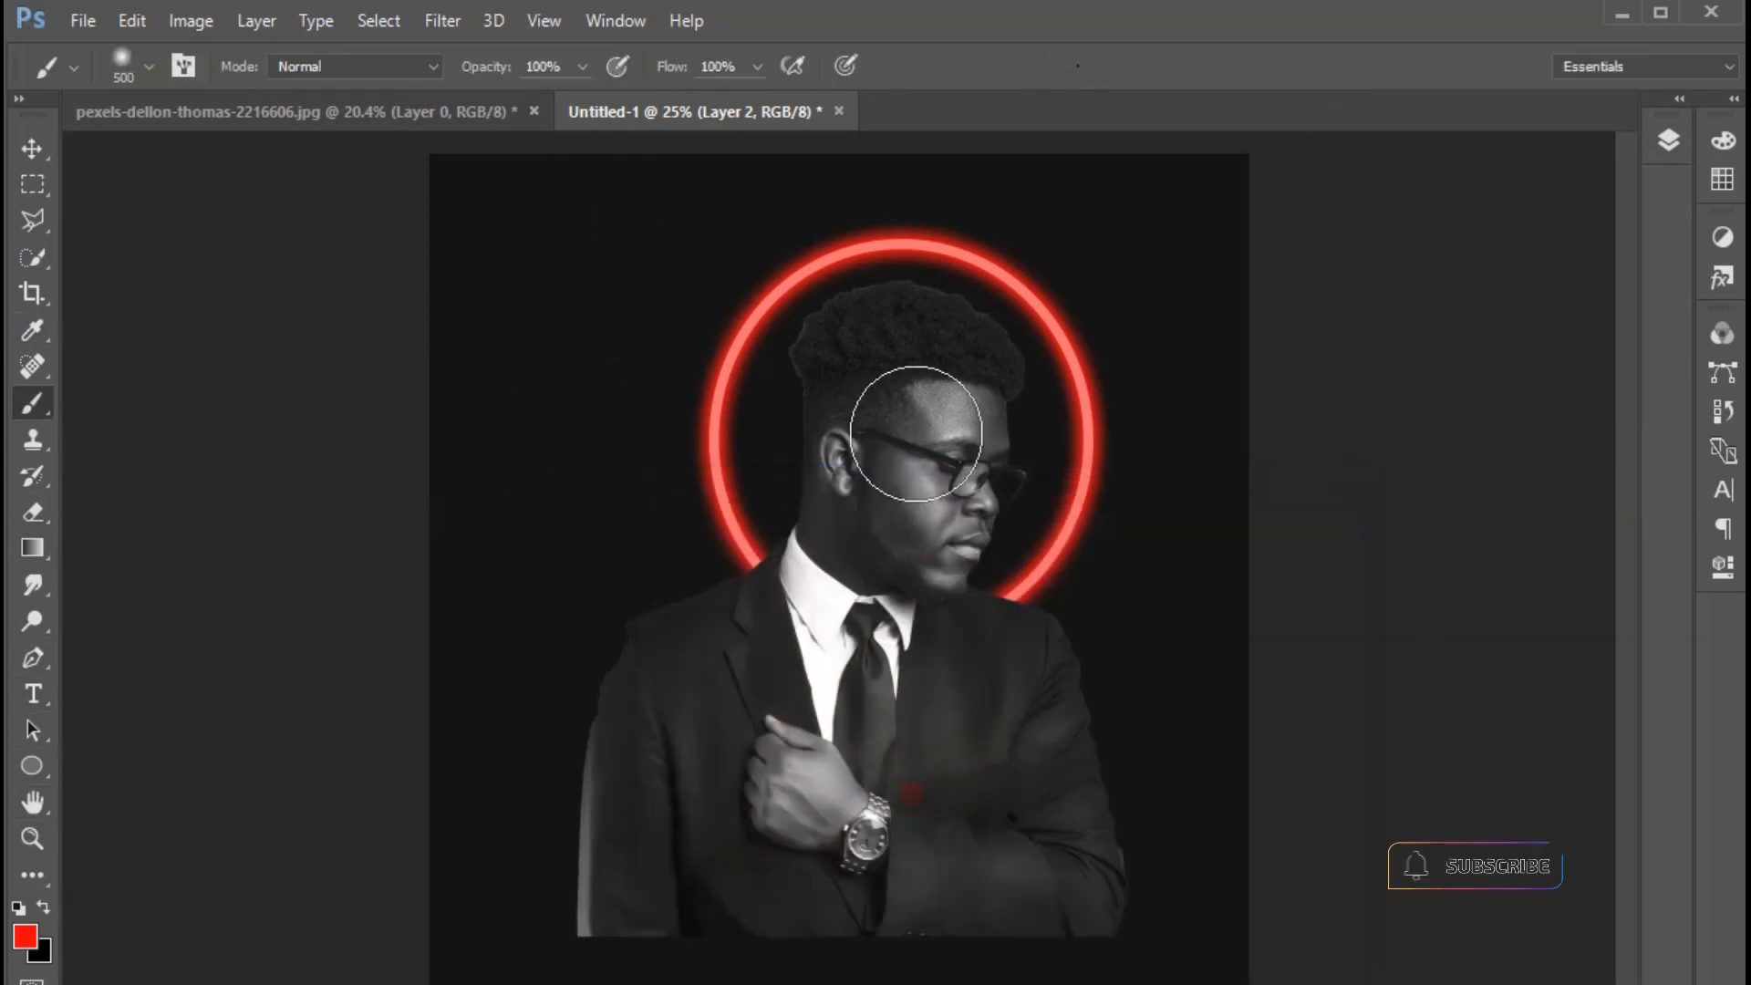
{"action": "key", "text": "bracketright"}
{"action": "key", "text": "bracketright"}
{"action": "key", "text": "bracketright"}
{"action": "key", "text": "bracketright"}
{"action": "key", "text": "bracketright"}
{"action": "key", "text": "bracketright"}
{"action": "key", "text": "bracketright"}
{"action": "key", "text": "bracketright"}
{"action": "key", "text": "bracketright"}
{"action": "key", "text": "bracketright"}
{"action": "key", "text": "bracketright"}
{"action": "key", "text": "bracketright"}
{"action": "key", "text": "bracketright"}
{"action": "key", "text": "bracketright"}
{"action": "key", "text": "bracketright"}
{"action": "key", "text": "bracketright"}
{"action": "key", "text": "bracketright"}
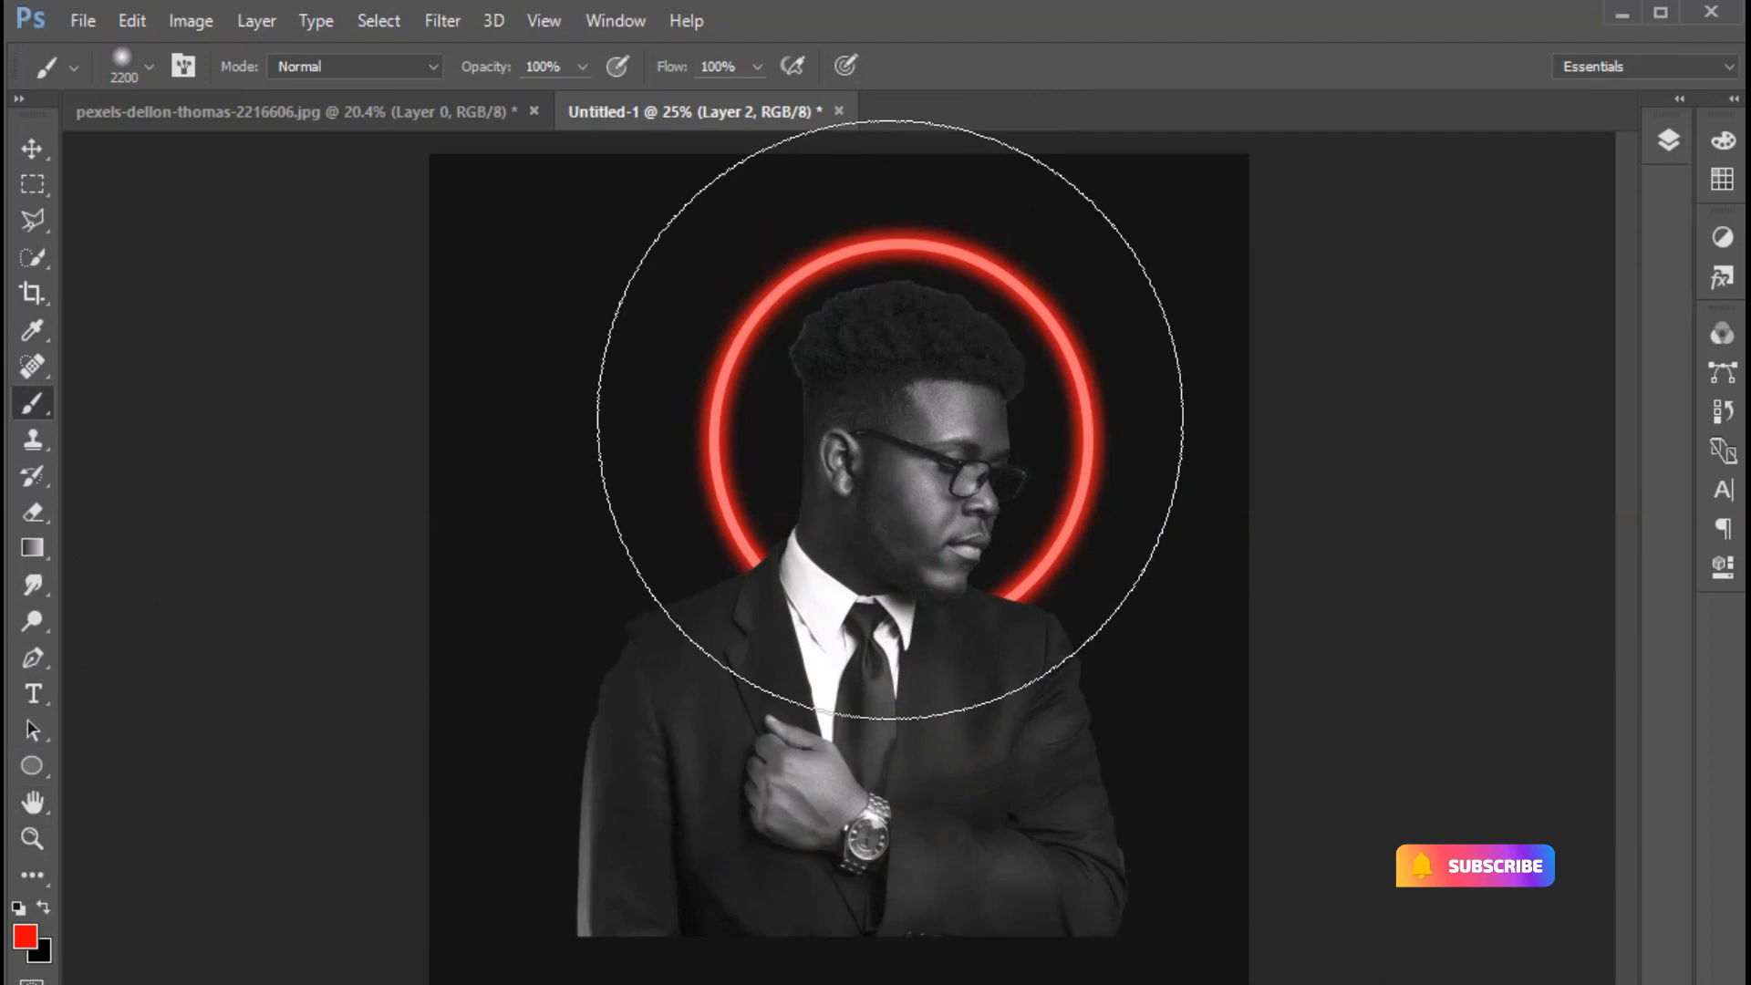
{"action": "key", "text": "bracketleft"}
{"action": "key", "text": "bracketright"}
{"action": "key", "text": "bracketleft"}
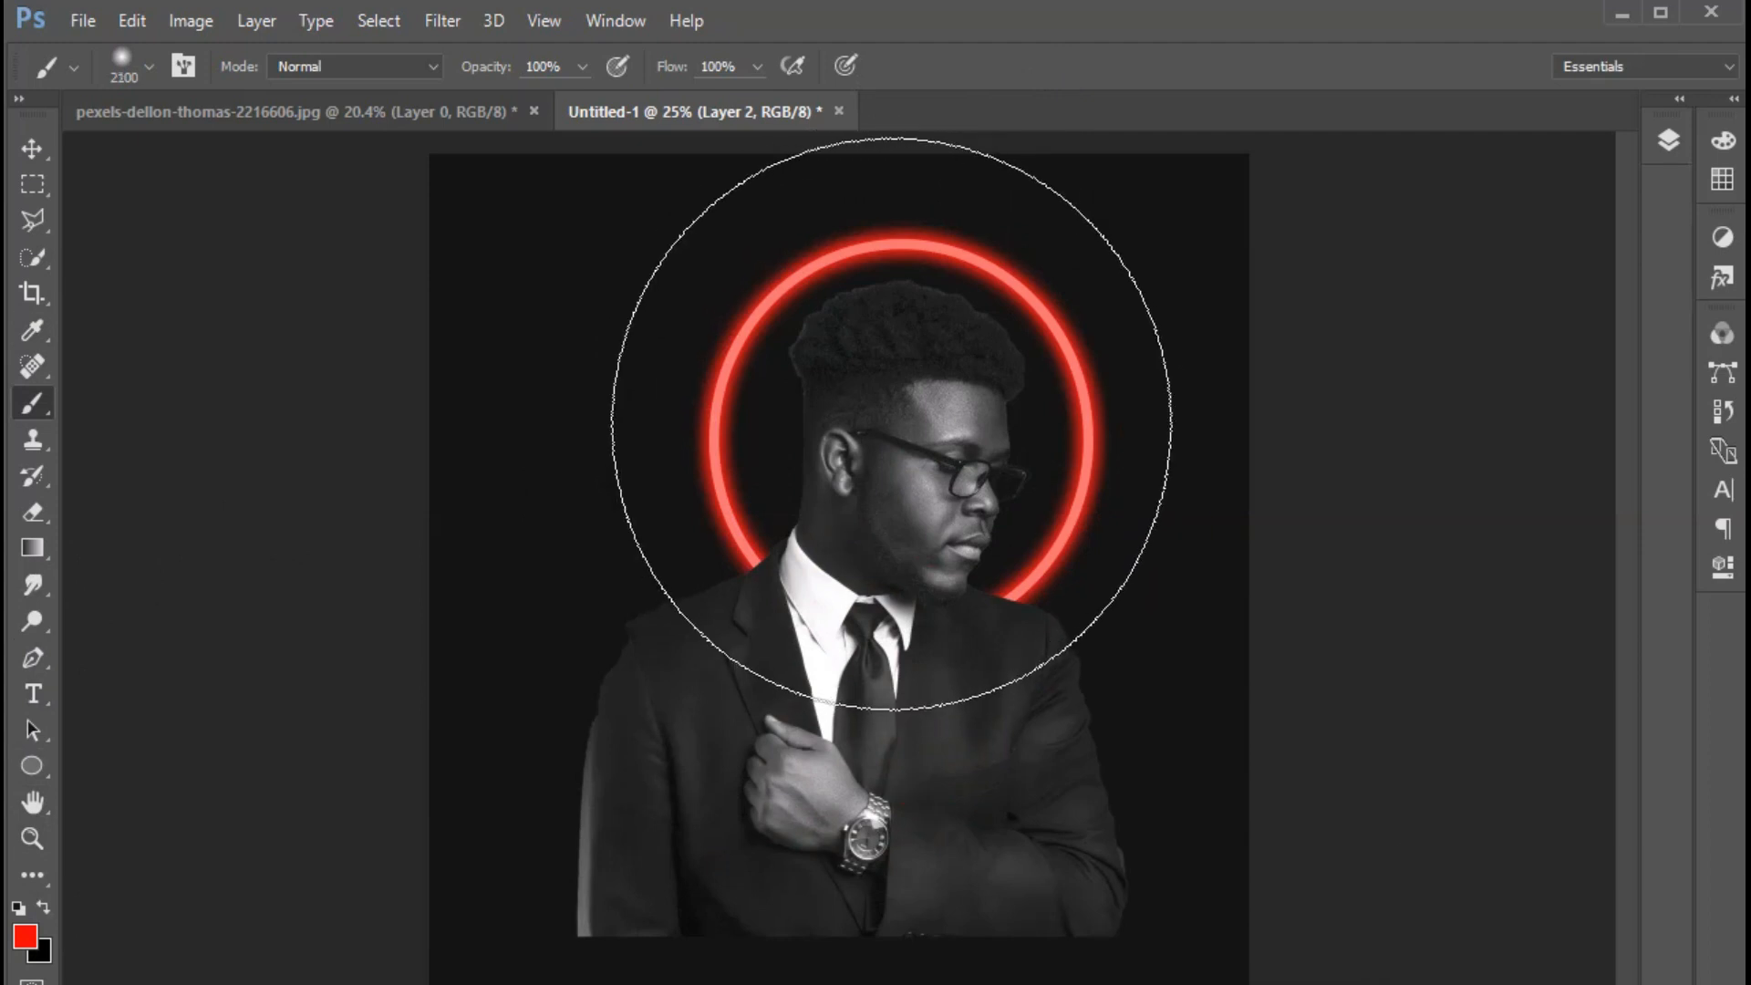
{"action": "left_click", "coordinate": [891, 423]}
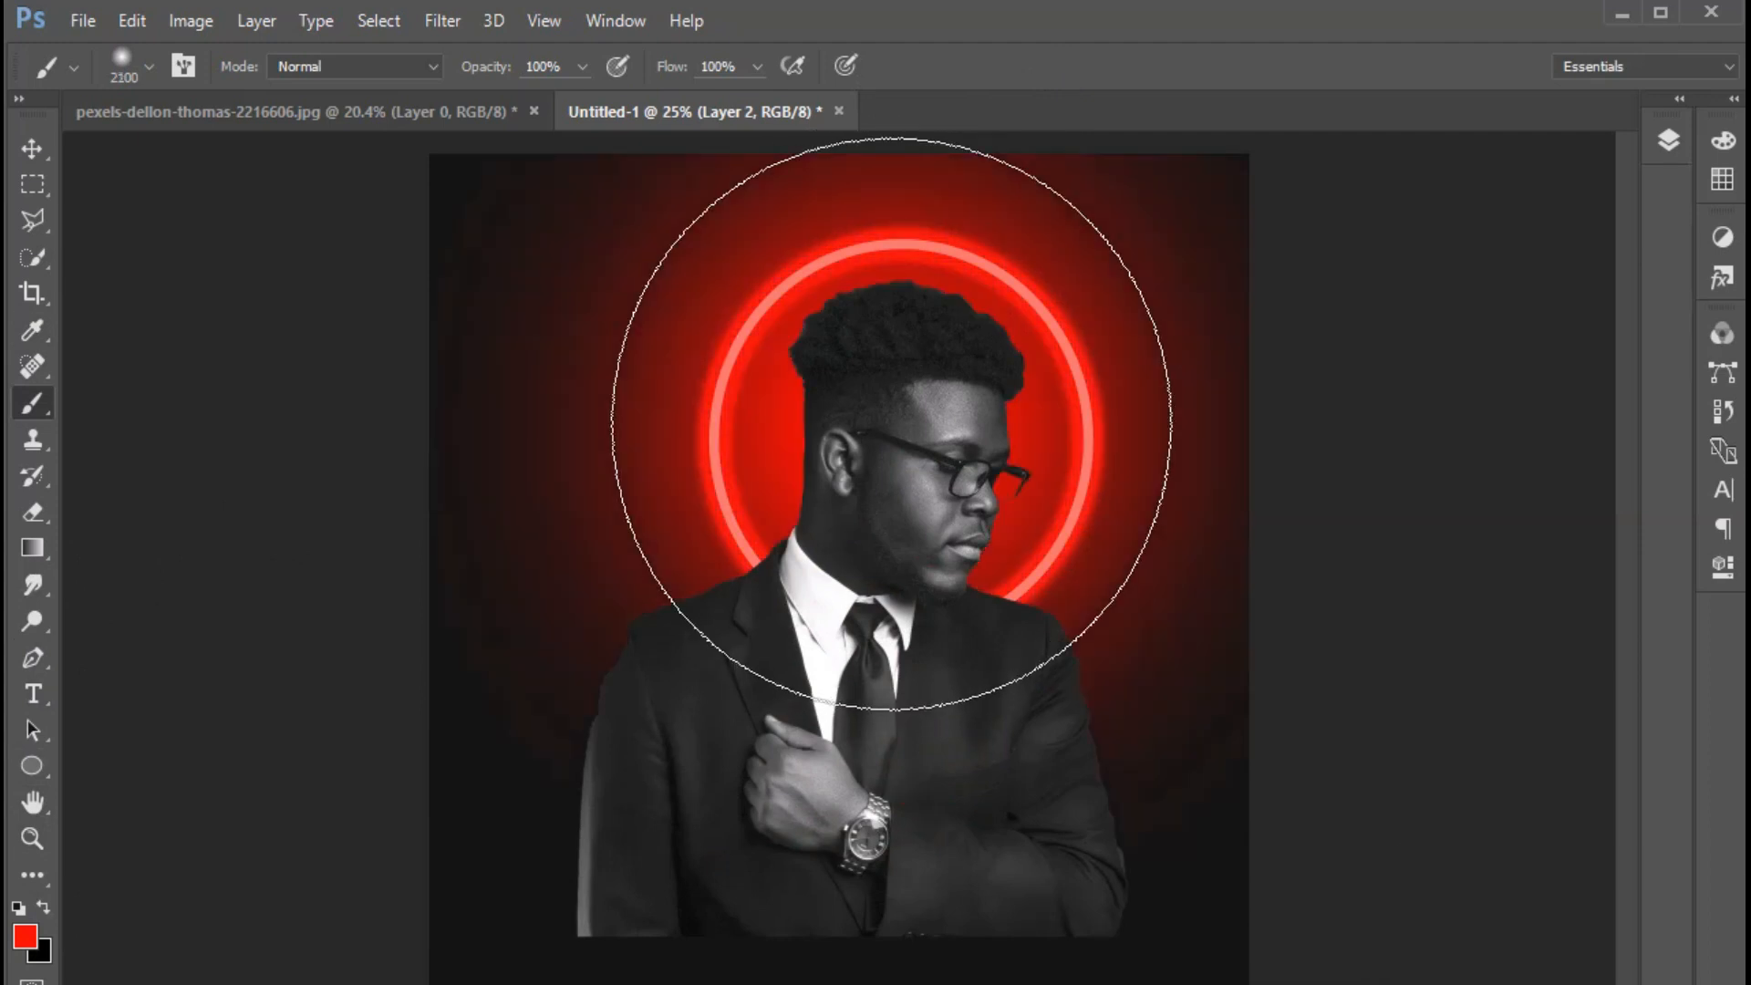
Reduce the brush size to 1300 px
{"action": "key", "text": "bracketleft"}
{"action": "key", "text": "bracketleft"}
{"action": "key", "text": "bracketleft"}
{"action": "key", "text": "bracketleft"}
{"action": "key", "text": "bracketleft"}
{"action": "key", "text": "bracketleft"}
{"action": "key", "text": "bracketleft"}
{"action": "key", "text": "bracketleft"}
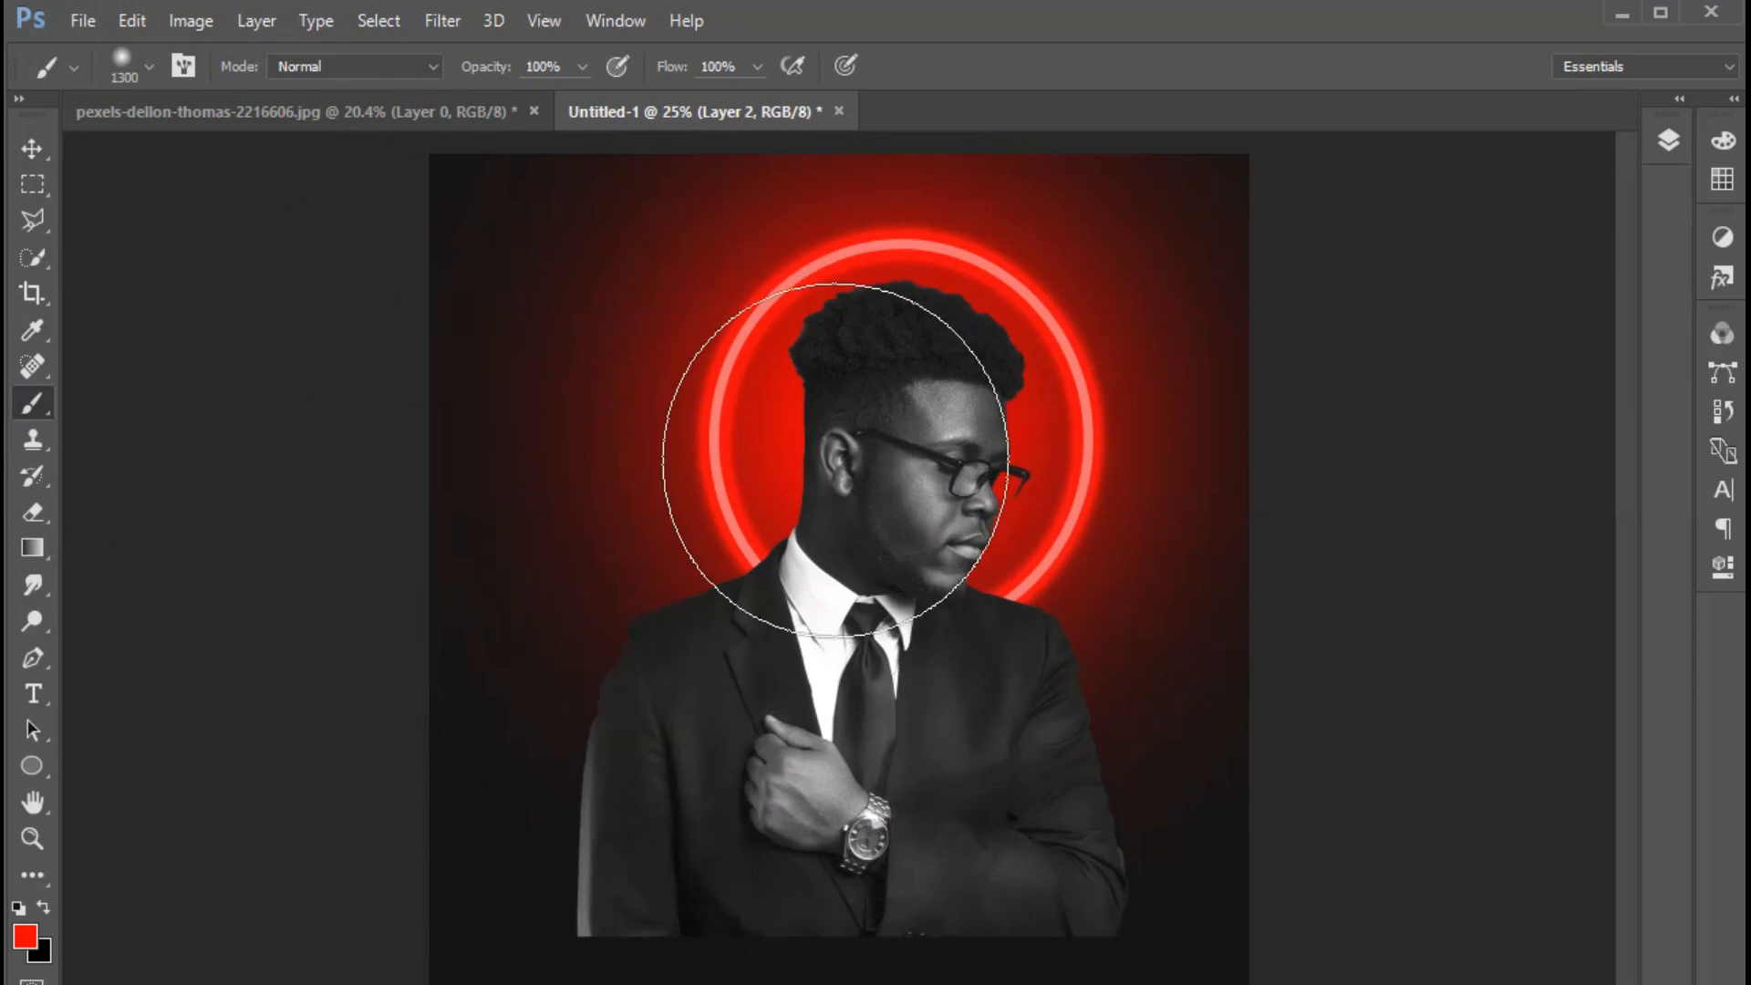
Add a bright red Solid Color fill layer directly above the portrait layer and set its blend mode to Overlay
{"action": "left_click", "coordinate": [30, 153]}
{"action": "left_click", "coordinate": [1065, 420]}
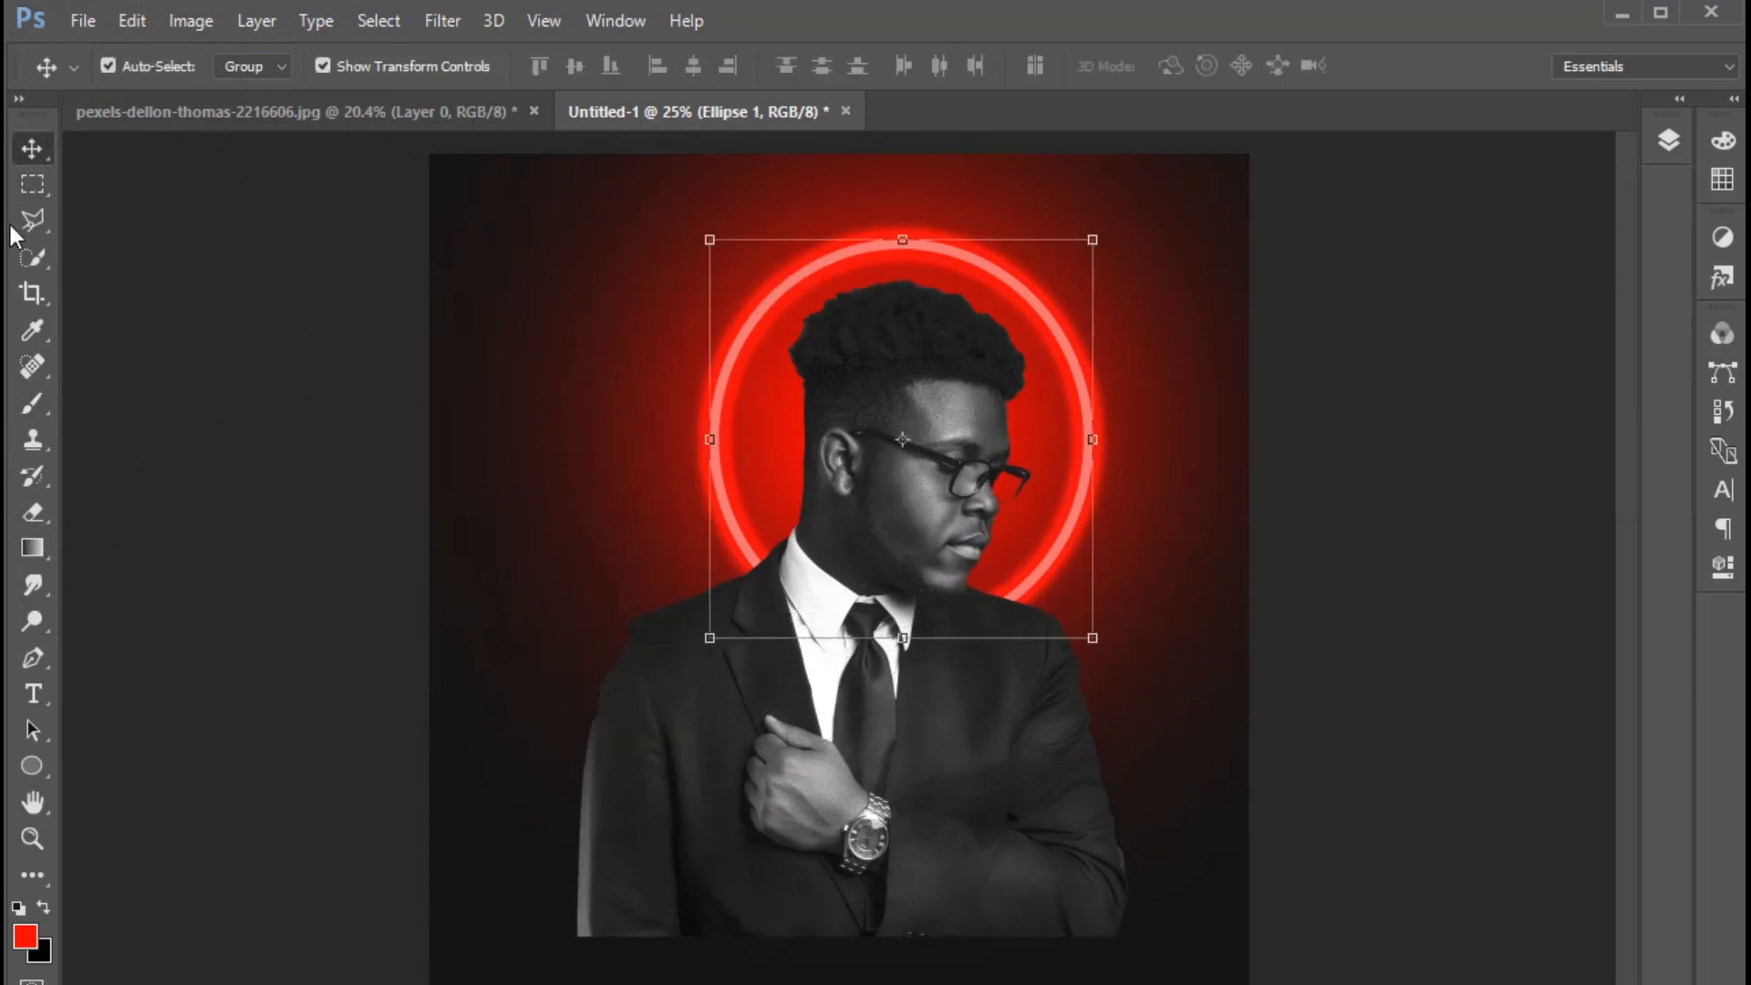
{"action": "left_click", "coordinate": [1668, 141]}
{"action": "scroll", "coordinate": [1384, 313], "scroll_direction": "up", "scroll_amount": 2}
{"action": "left_click", "coordinate": [1384, 298]}
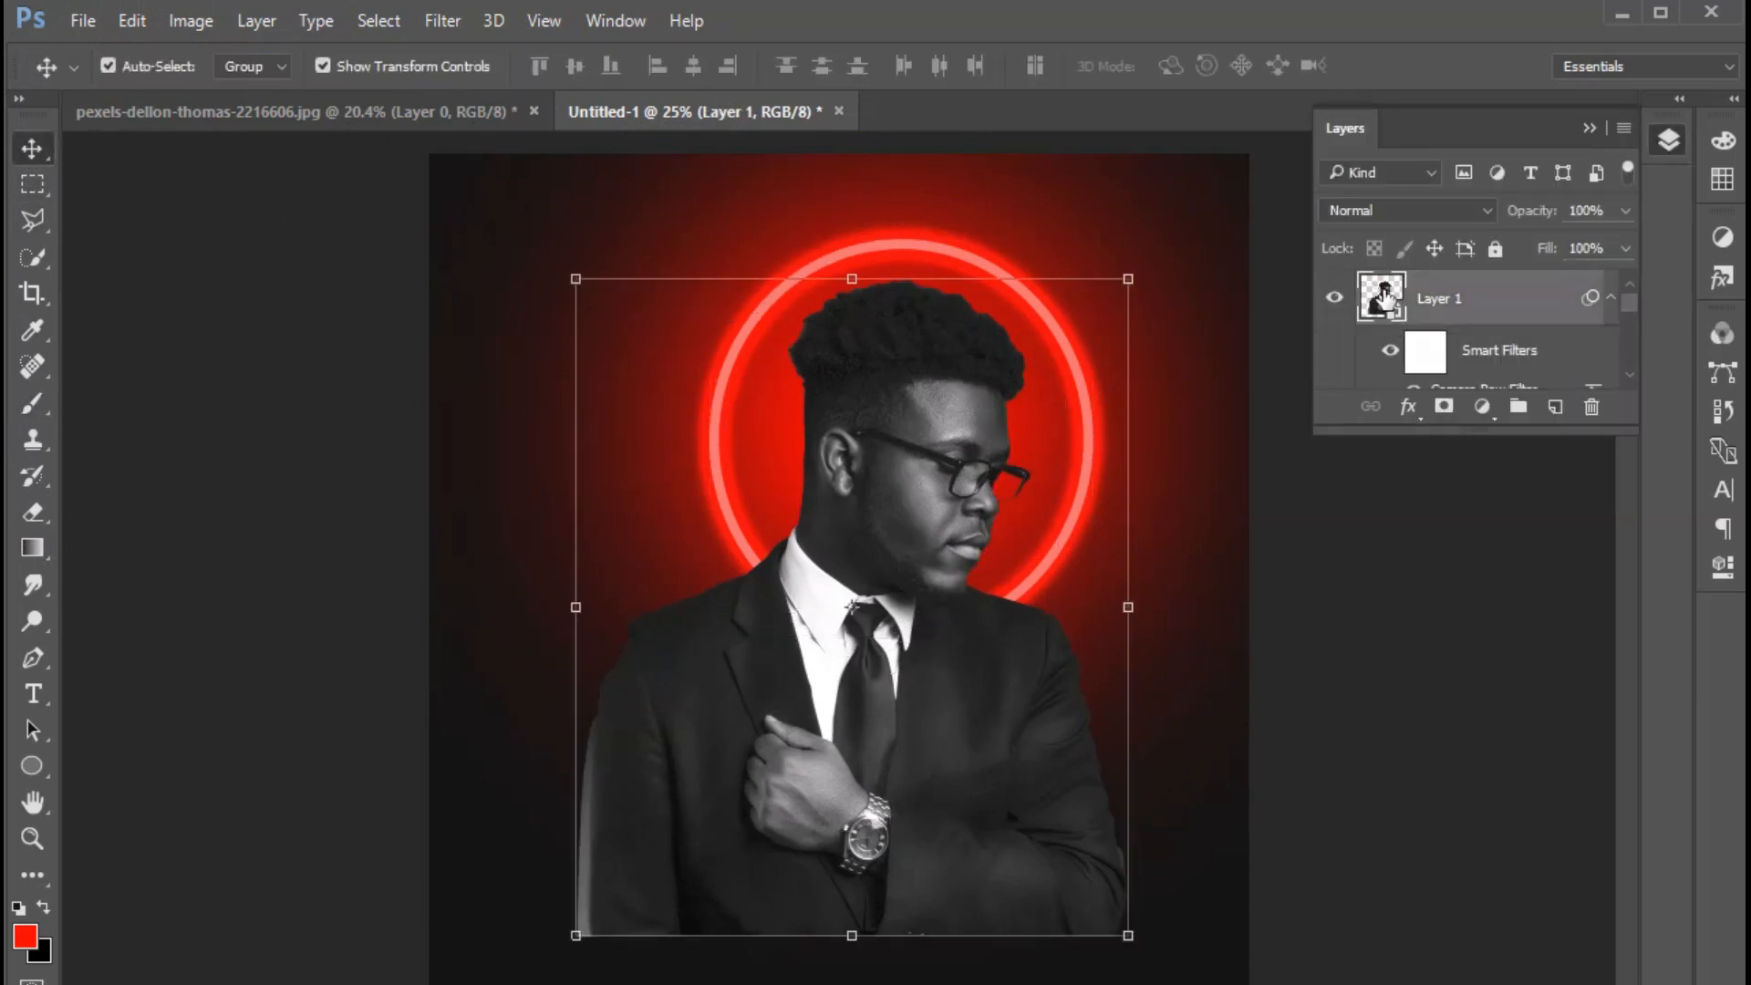
{"action": "left_click", "coordinate": [1482, 407]}
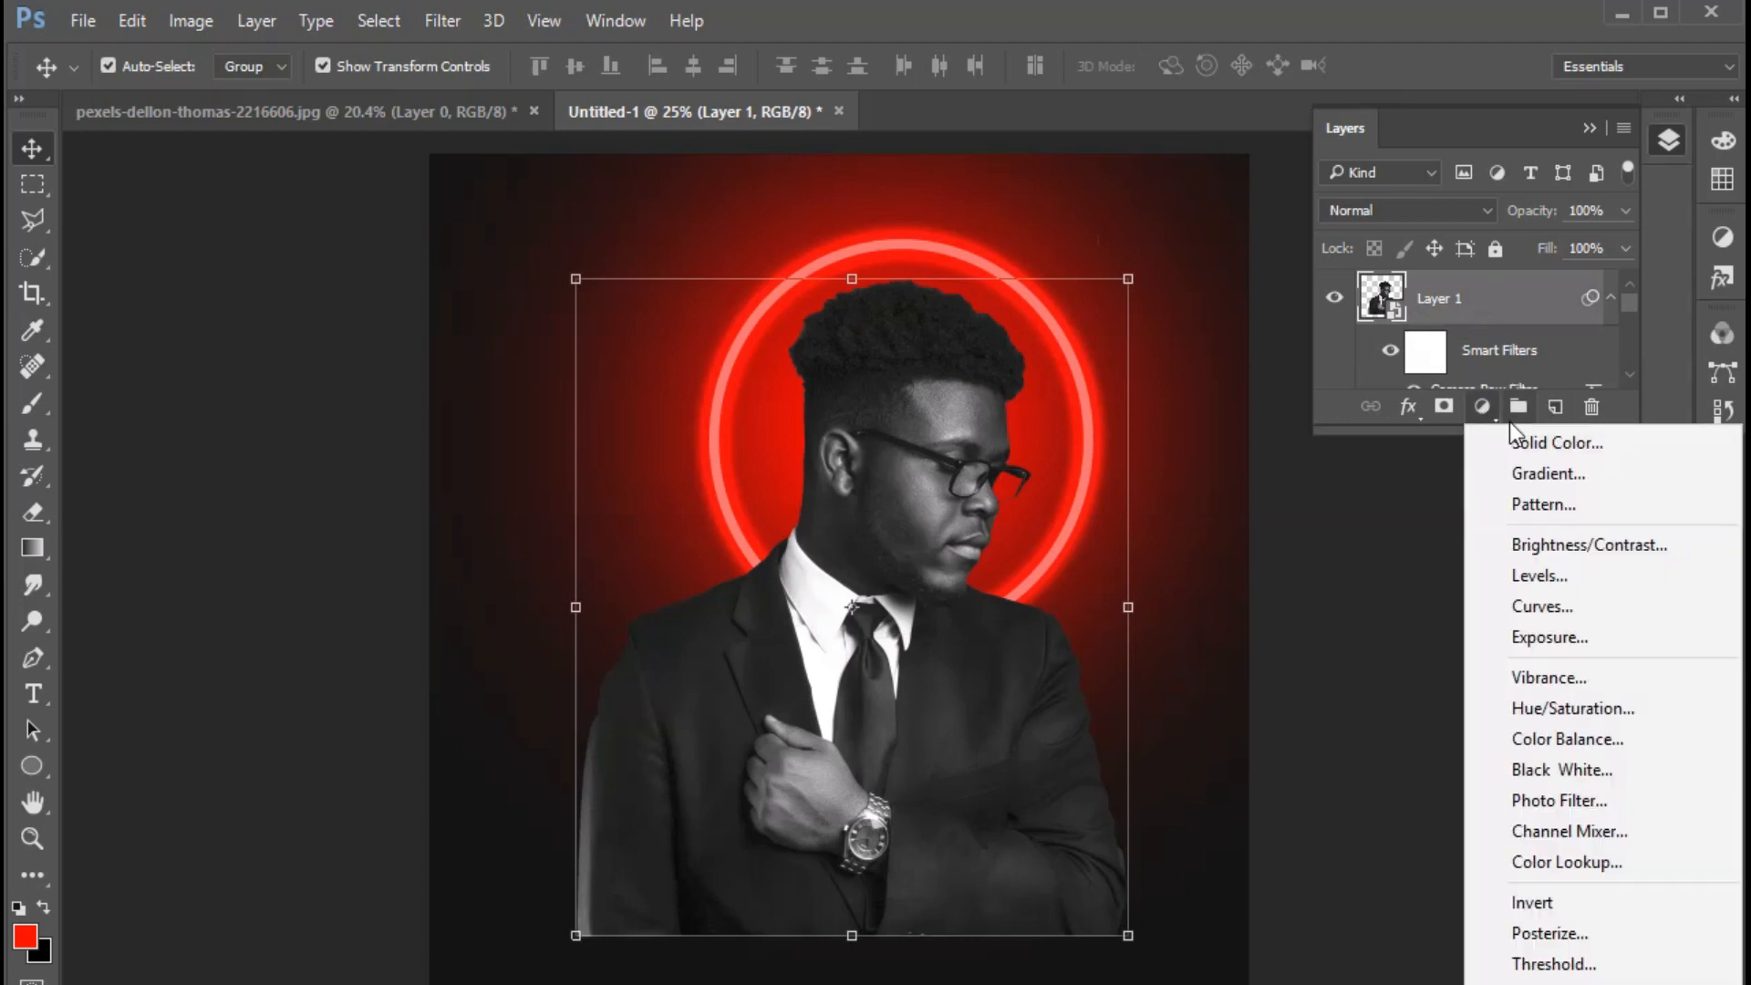
{"action": "left_click", "coordinate": [1523, 441]}
{"action": "left_click", "coordinate": [1268, 543]}
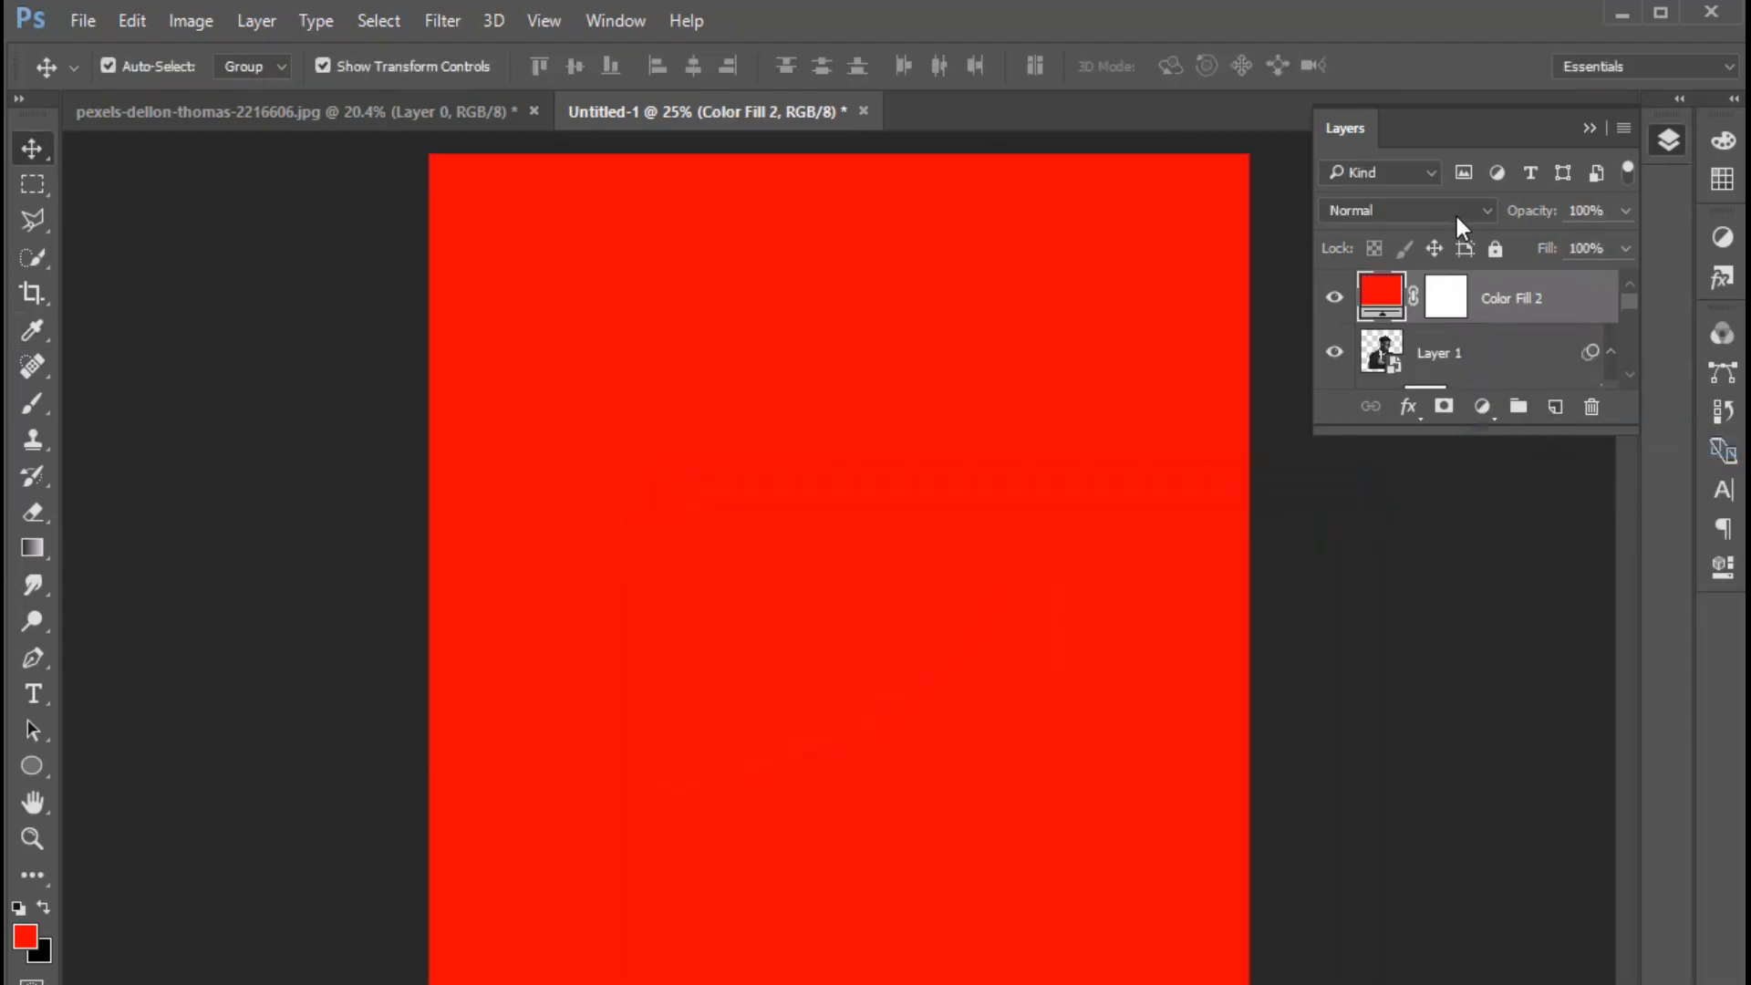
{"action": "left_click", "coordinate": [1458, 216]}
{"action": "left_click", "coordinate": [1386, 484]}
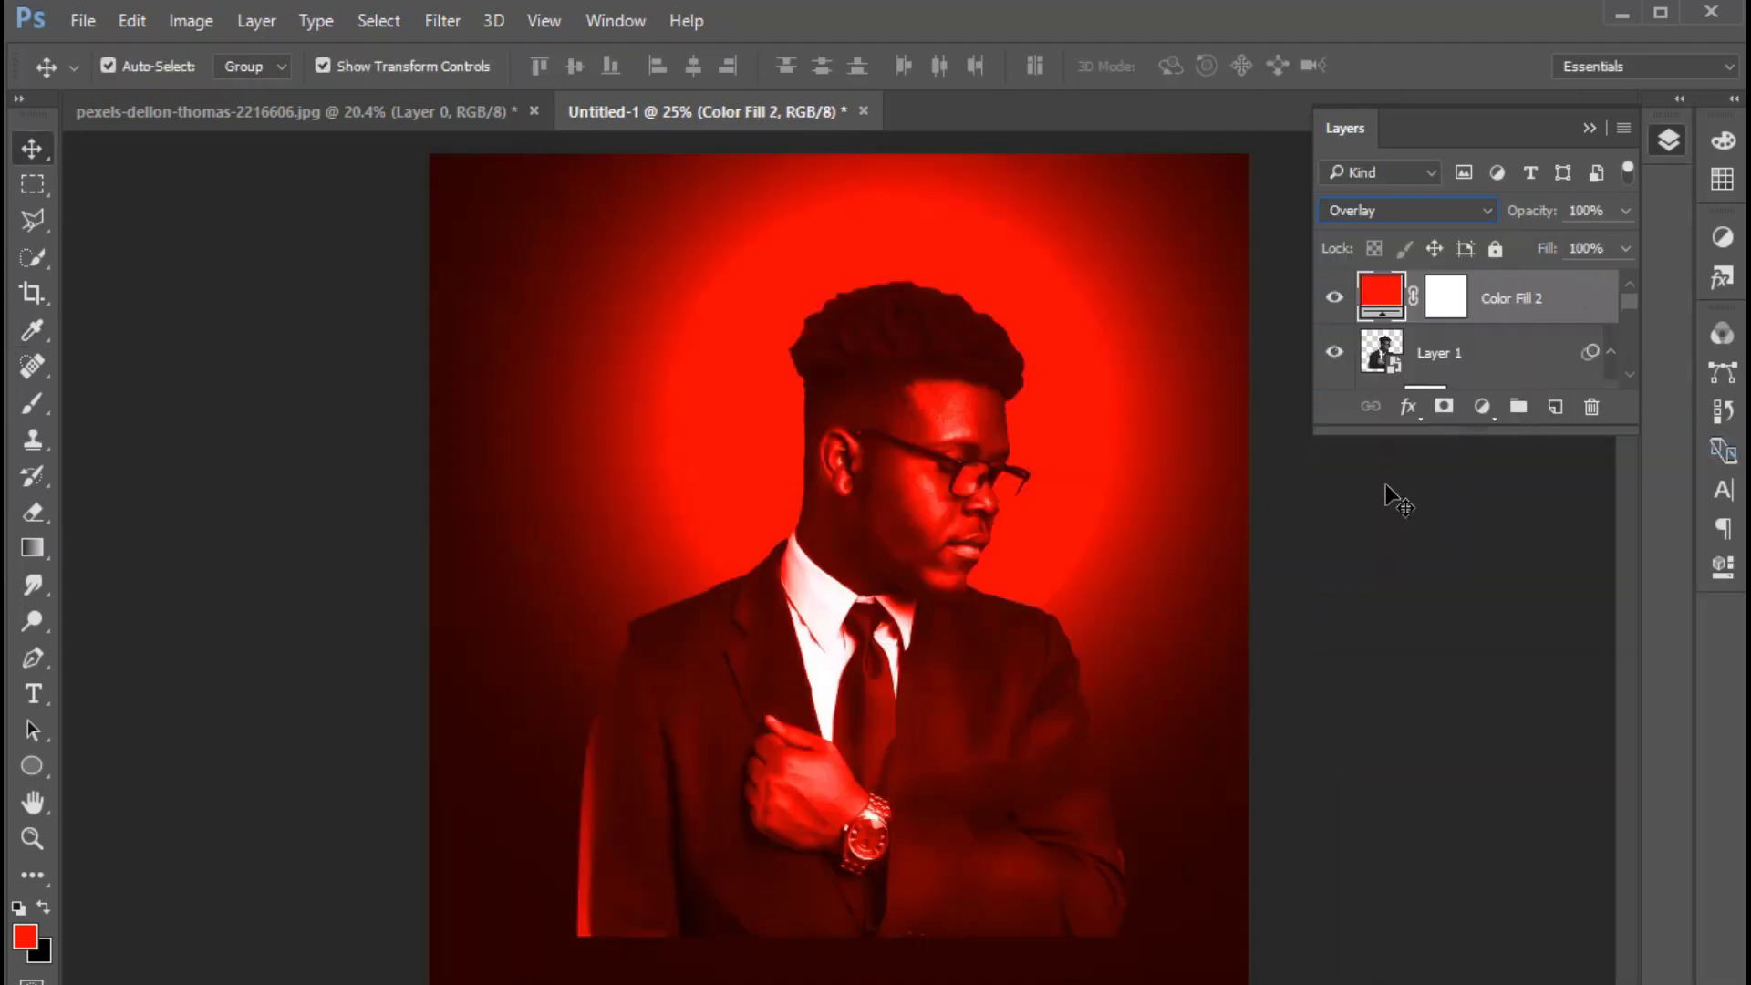
Clip the red Overlay fill layer to the portrait layer and set its opacity to 70%
{"action": "right_click", "coordinate": [1503, 302]}
{"action": "left_click", "coordinate": [1352, 566]}
{"action": "left_click", "coordinate": [1519, 212]}
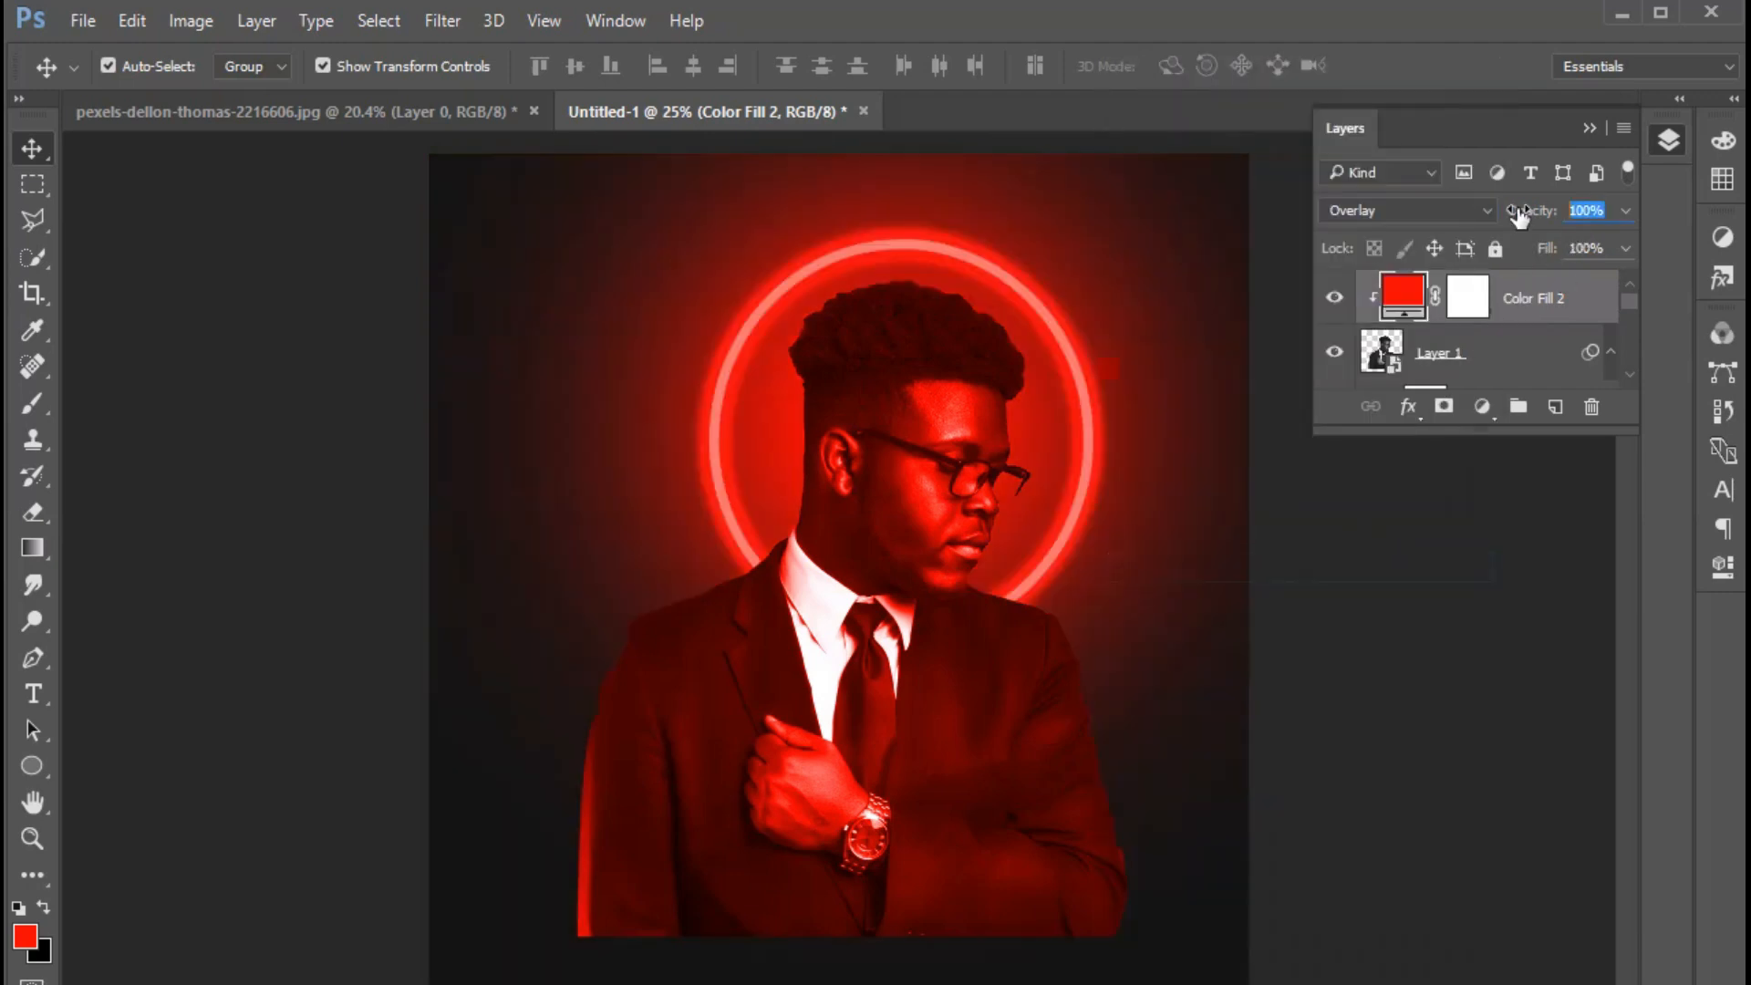
{"action": "type", "text": "70"}
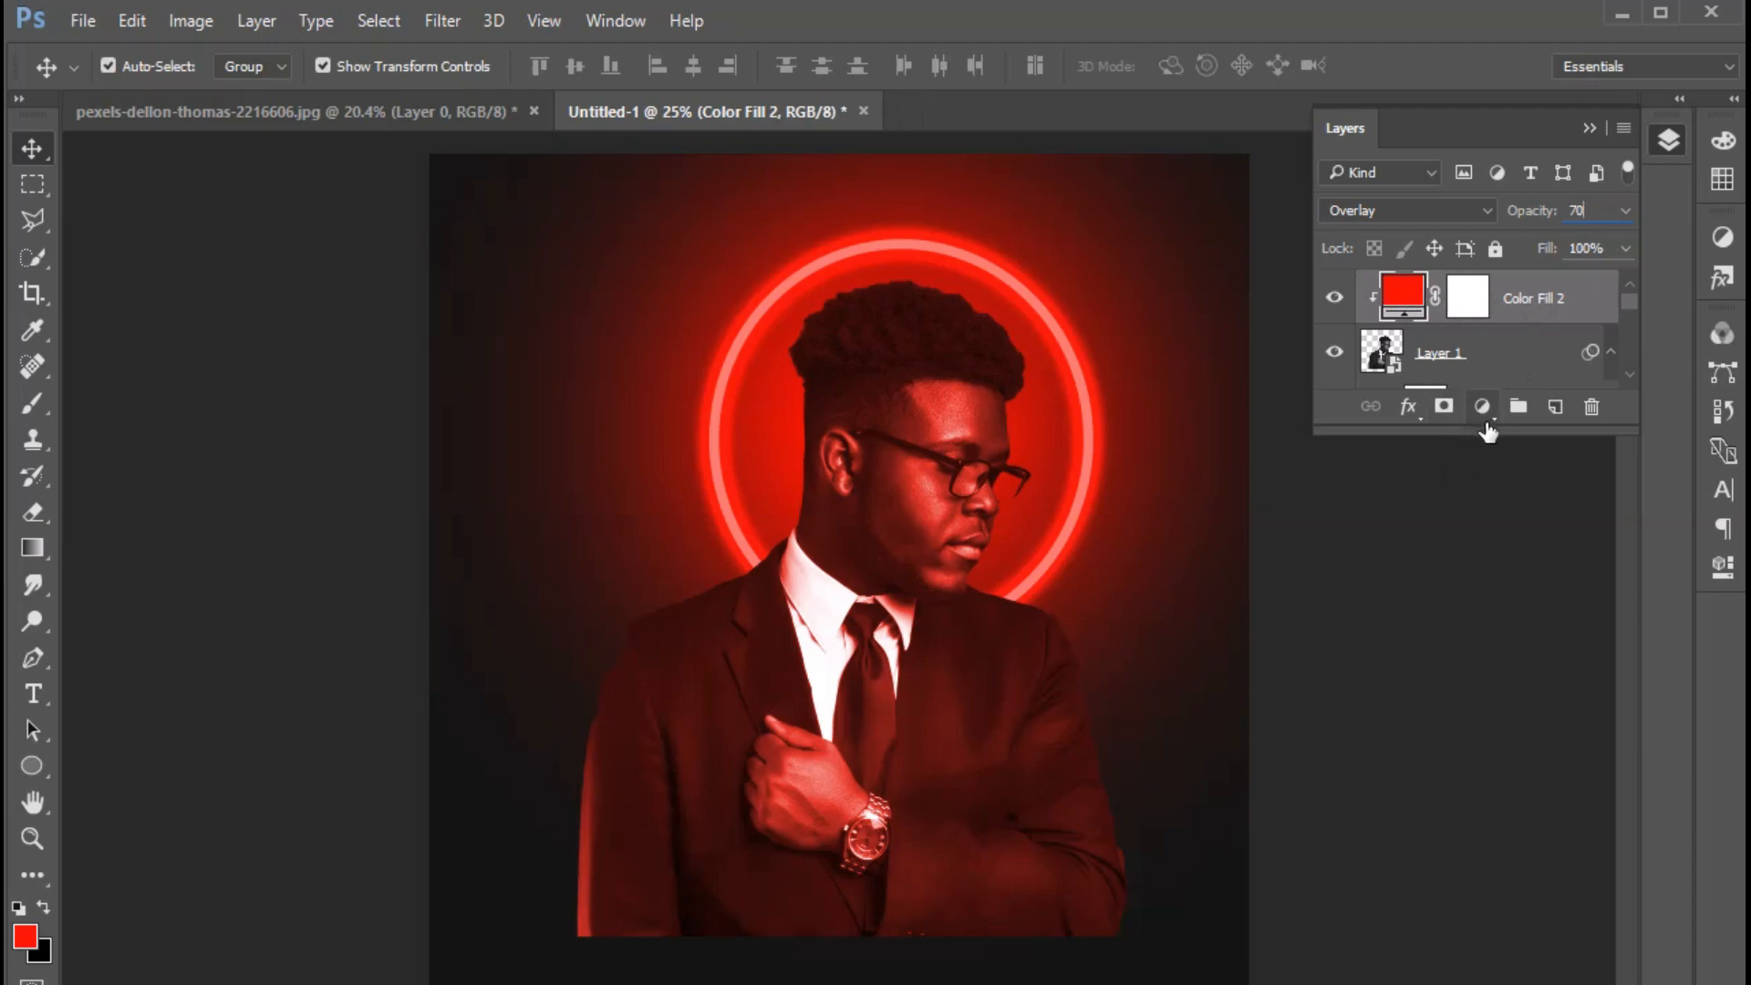
Add another Solid Color fill layer in red ff0000 above the Overlay fill and set its blend mode to Color Dodge
{"action": "left_click", "coordinate": [1482, 408]}
{"action": "left_click", "coordinate": [1509, 441]}
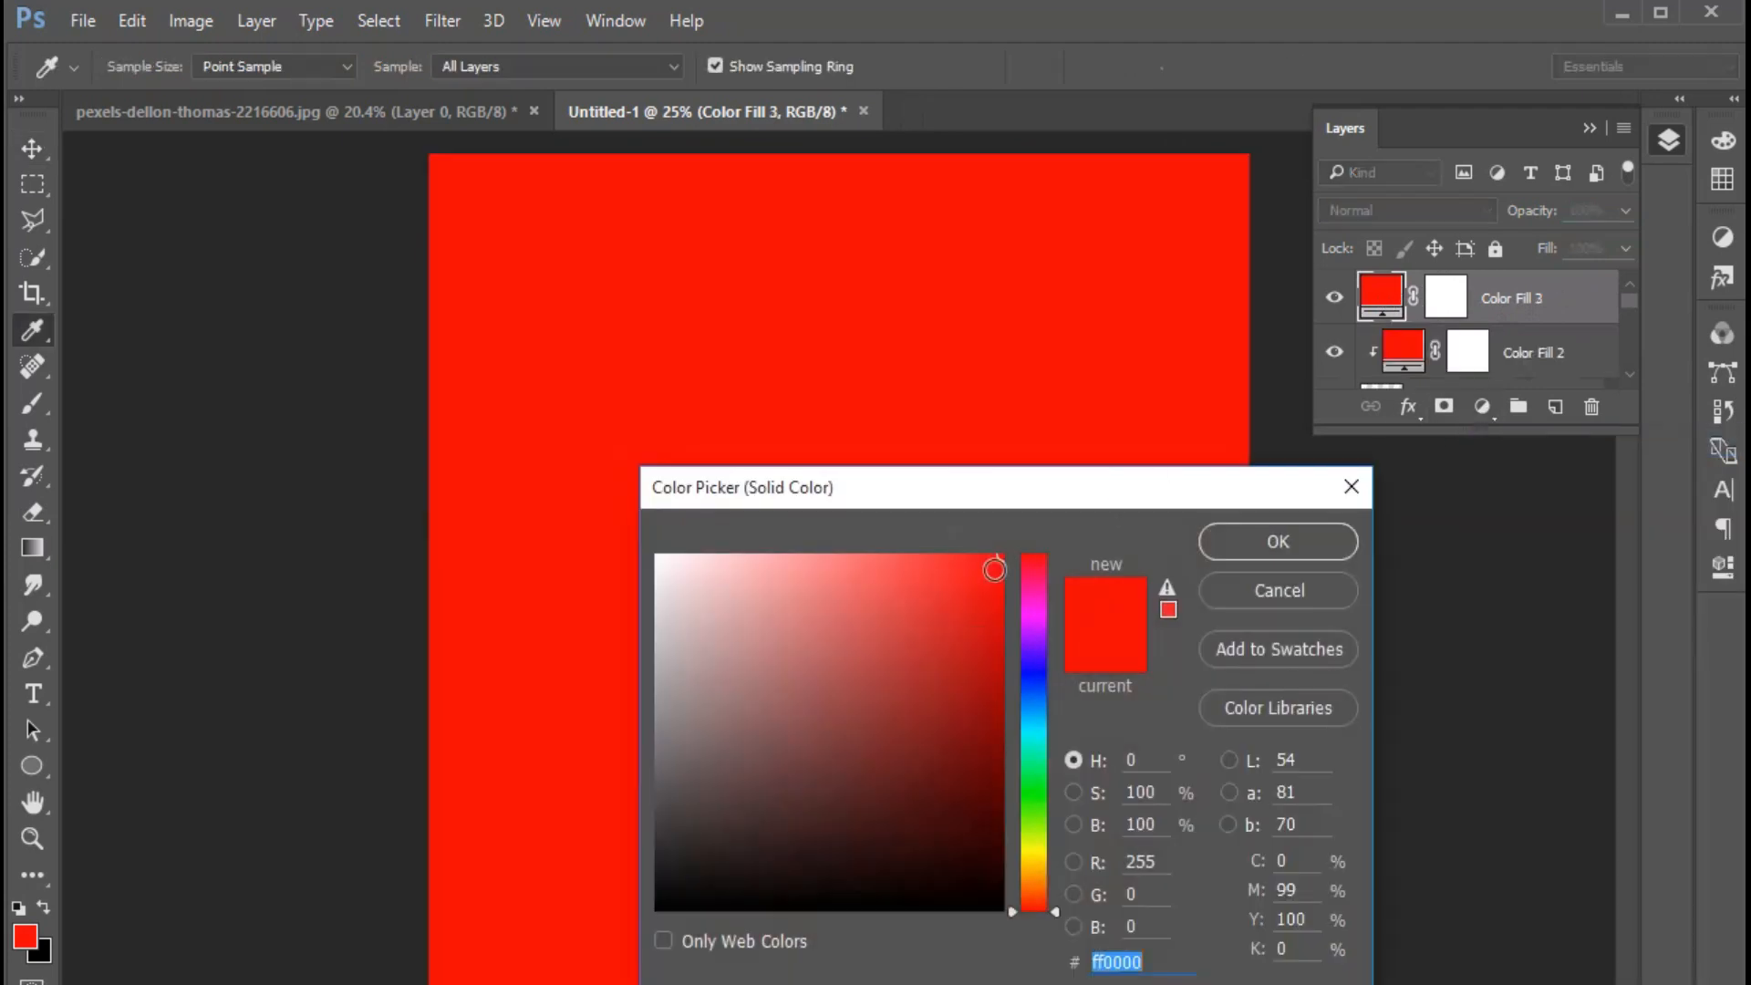
{"action": "left_click", "coordinate": [1259, 540]}
{"action": "left_click", "coordinate": [1428, 211]}
{"action": "left_click", "coordinate": [1405, 422]}
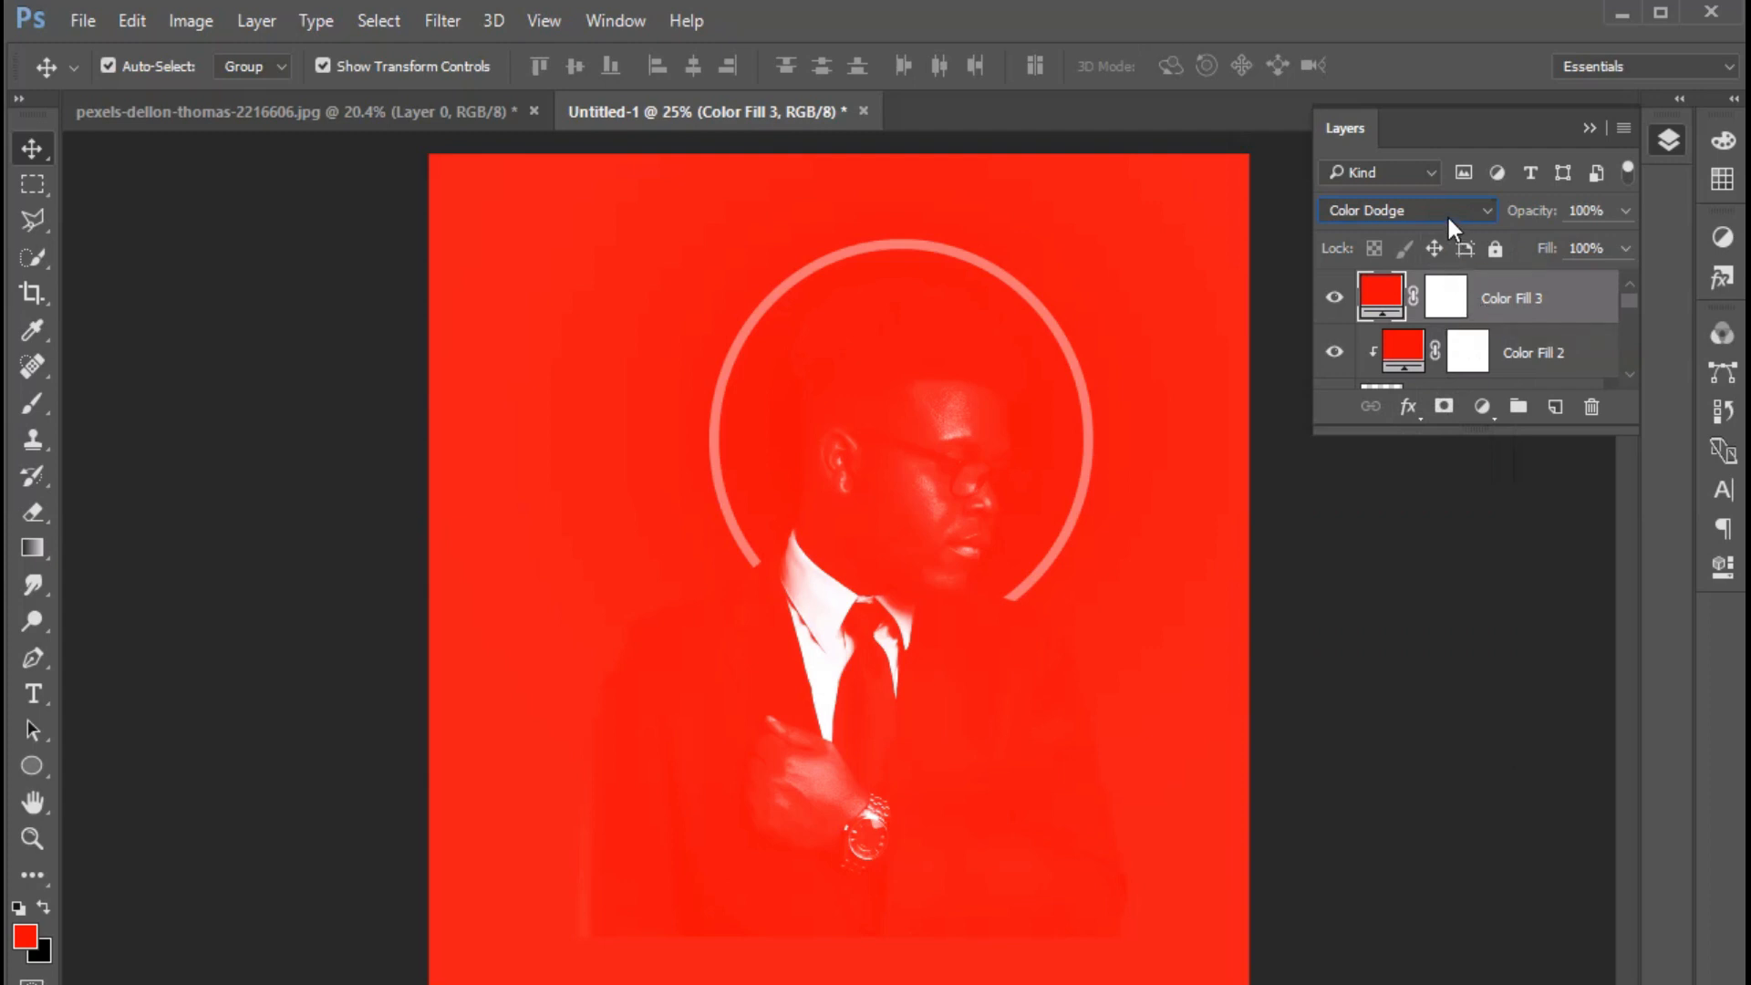
Clip the Color Dodge fill to the portrait and invert its layer mask to black
{"action": "right_click", "coordinate": [1496, 304]}
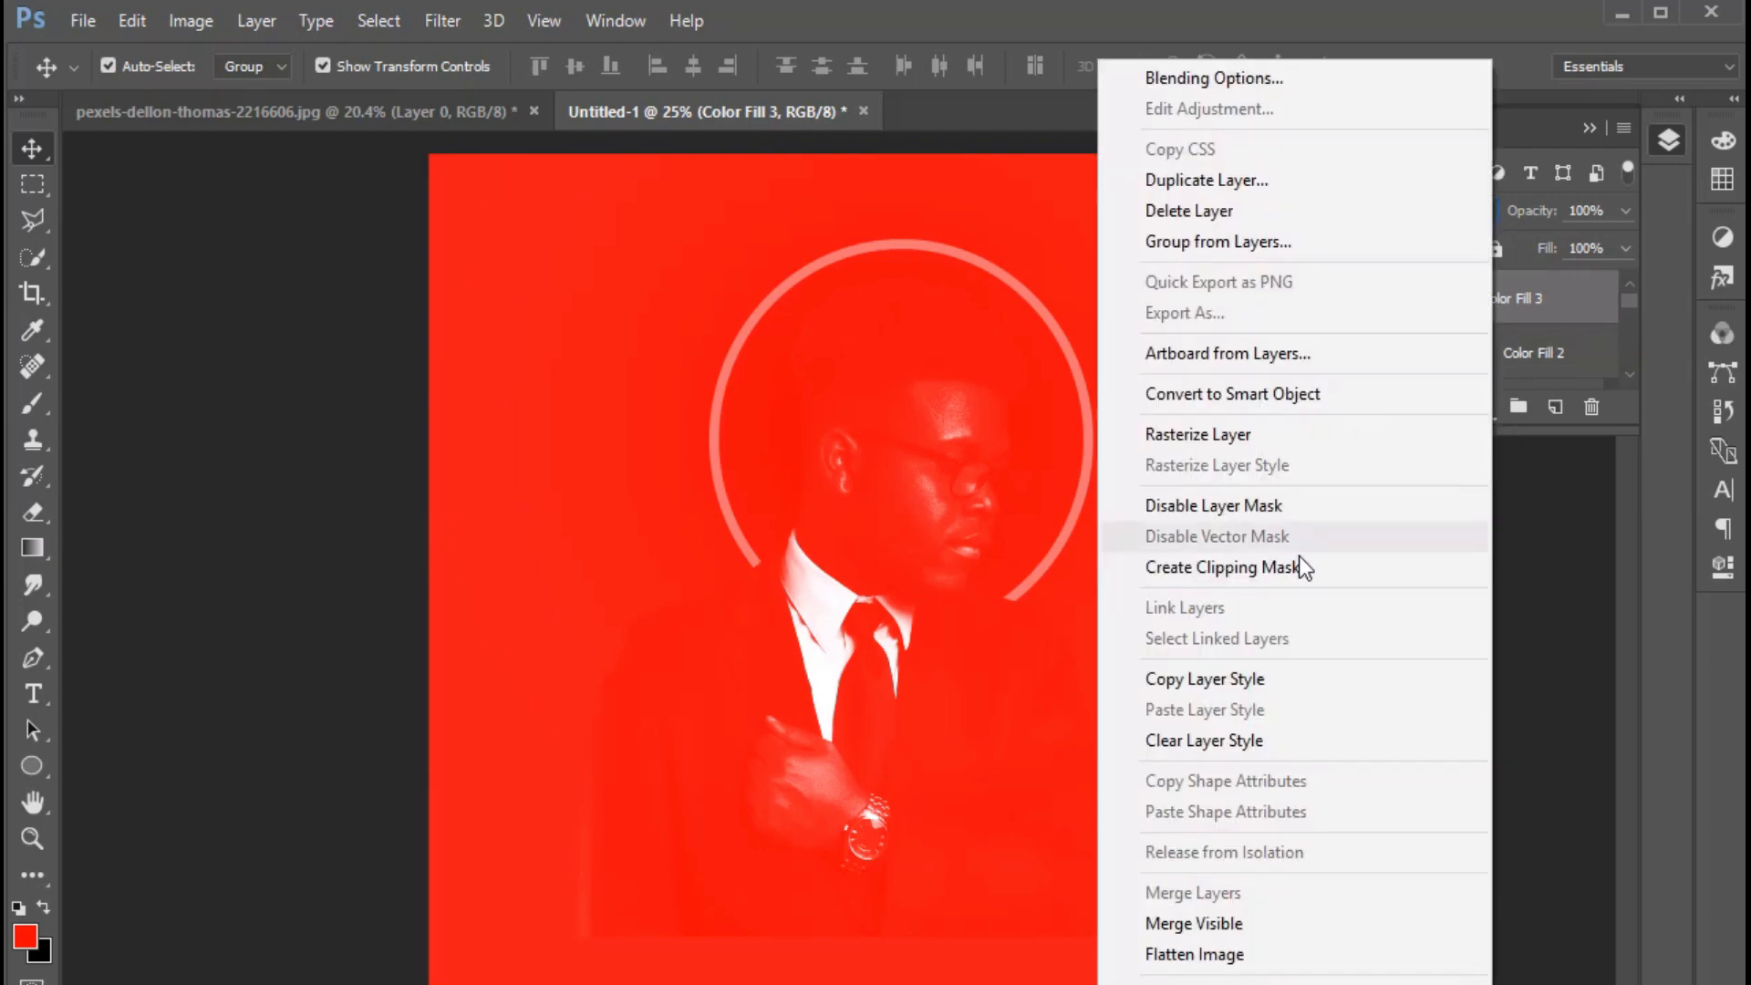
{"action": "left_click", "coordinate": [1302, 567]}
{"action": "left_click", "coordinate": [1470, 305]}
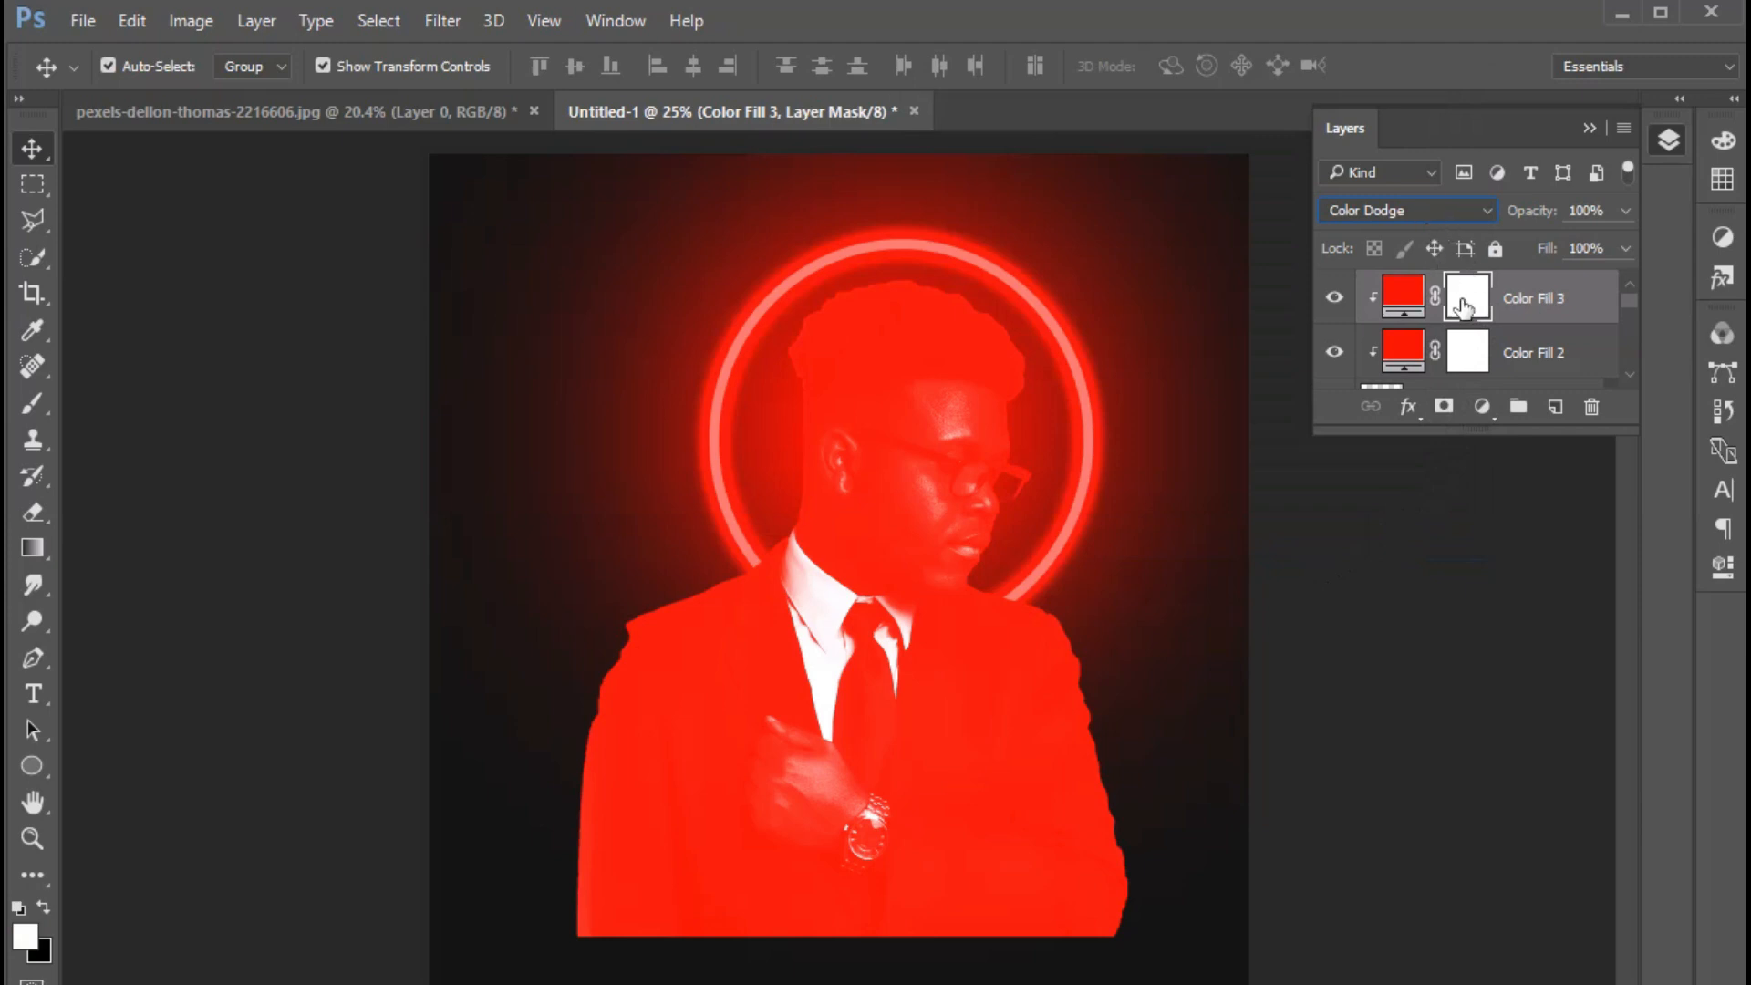
{"action": "key", "text": "ctrl+i"}
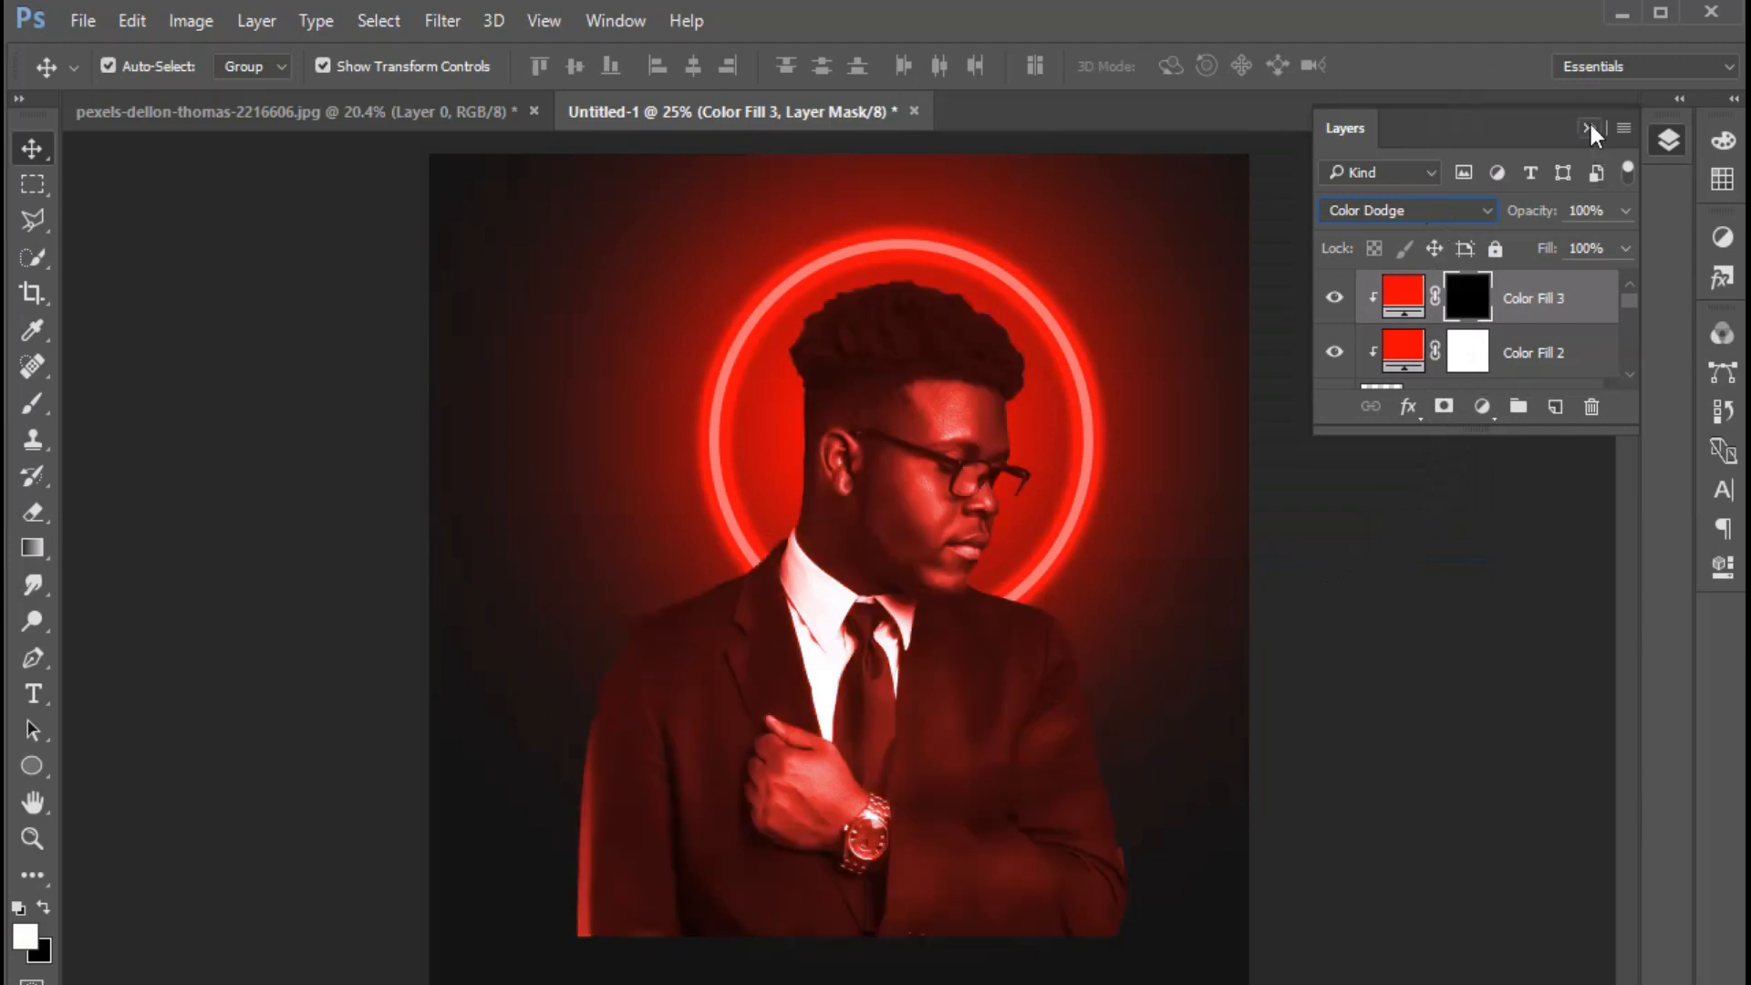
Set up the Brush tool with 20% opacity and 20% flow for painting on the mask
{"action": "left_click", "coordinate": [33, 404]}
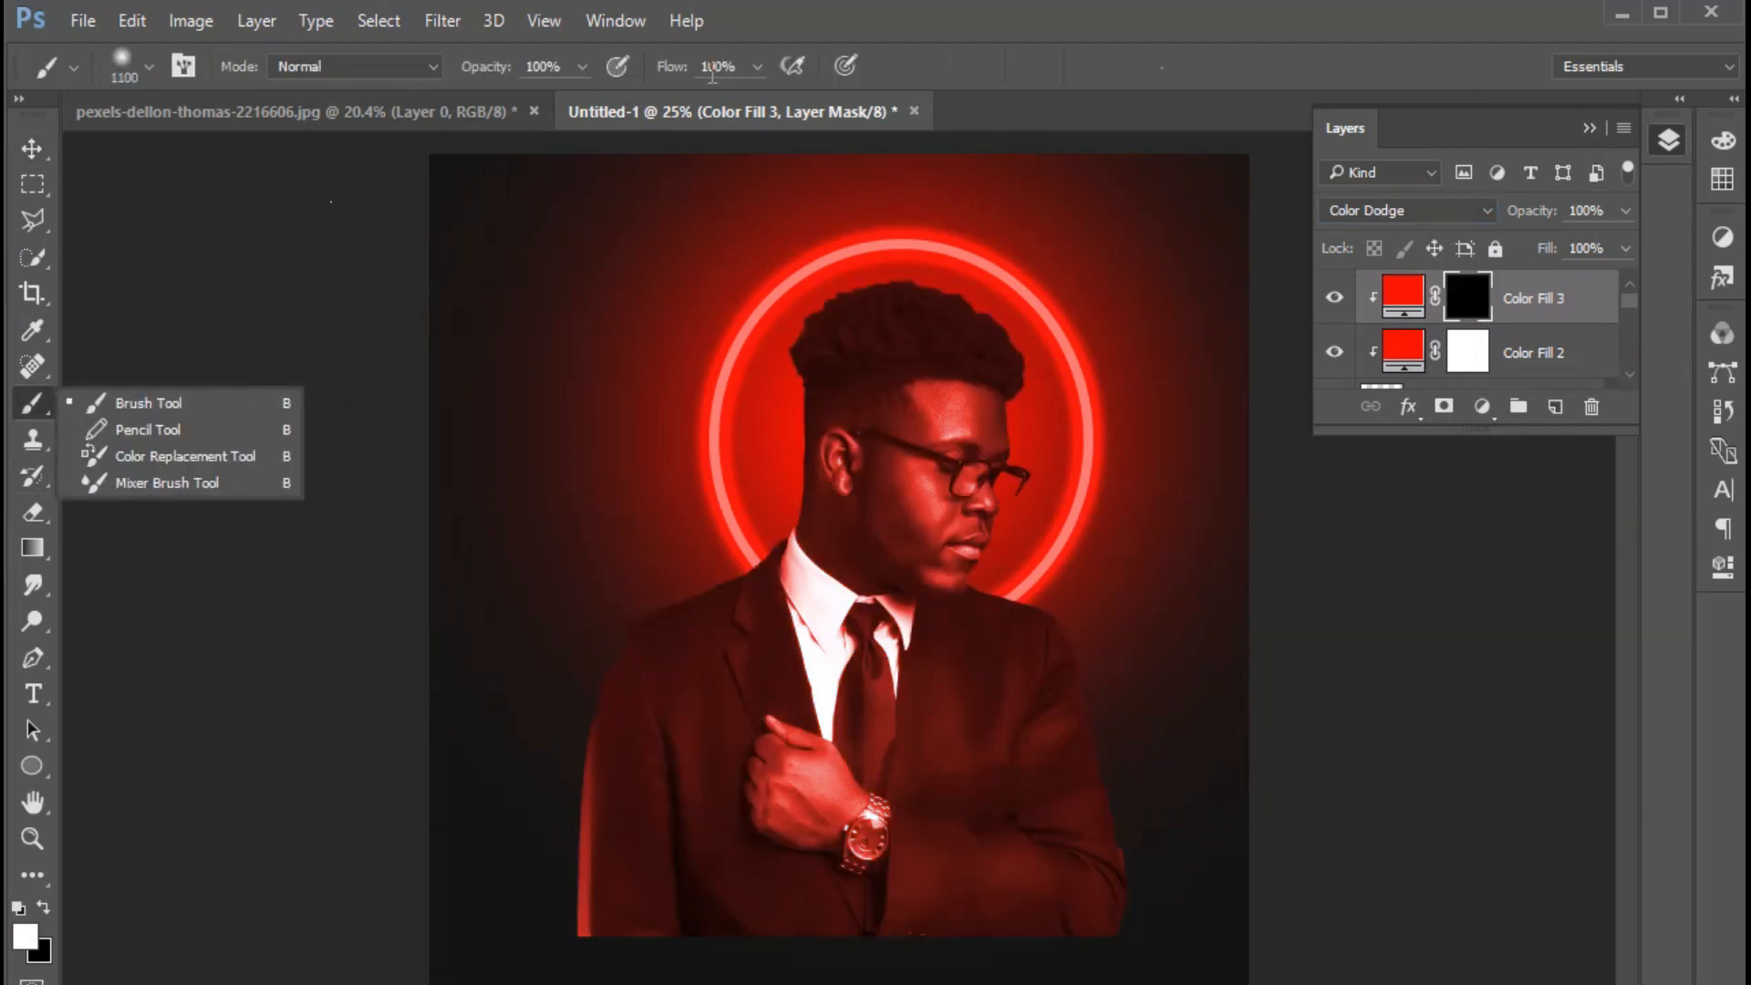
{"action": "left_click", "coordinate": [708, 67]}
{"action": "key", "text": "2"}
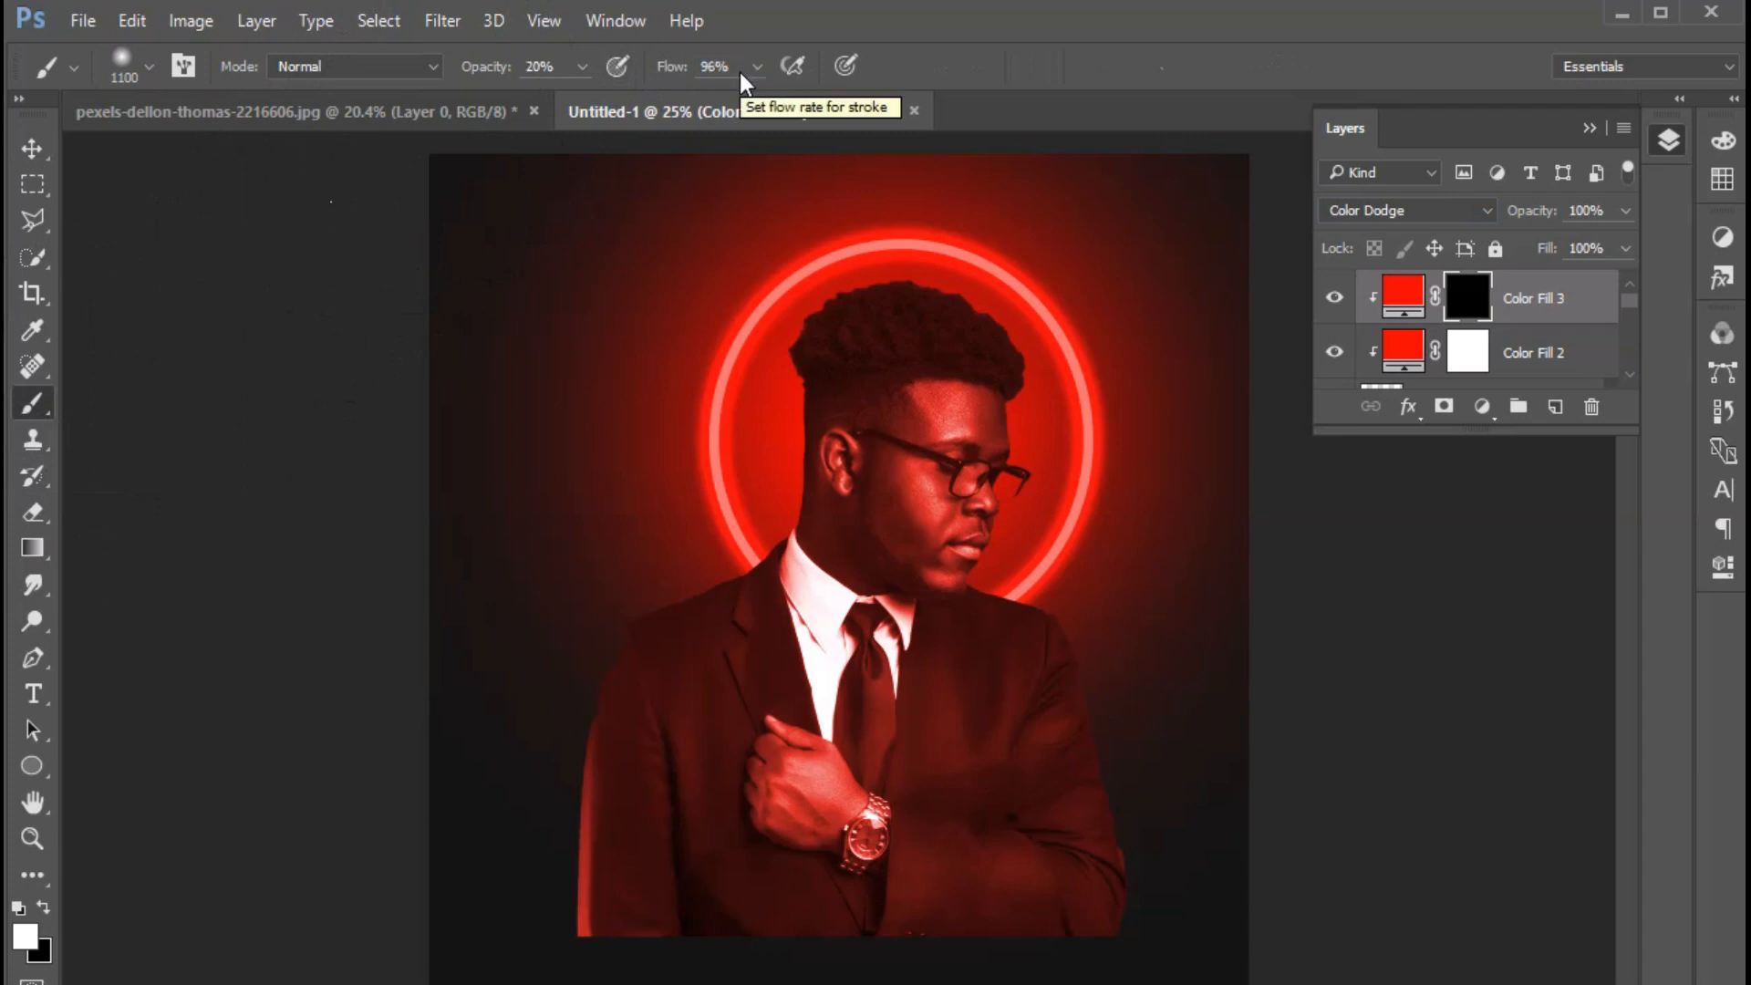
{"action": "left_click_drag", "start_coordinate": [661, 70], "coordinate": [740, 67]}
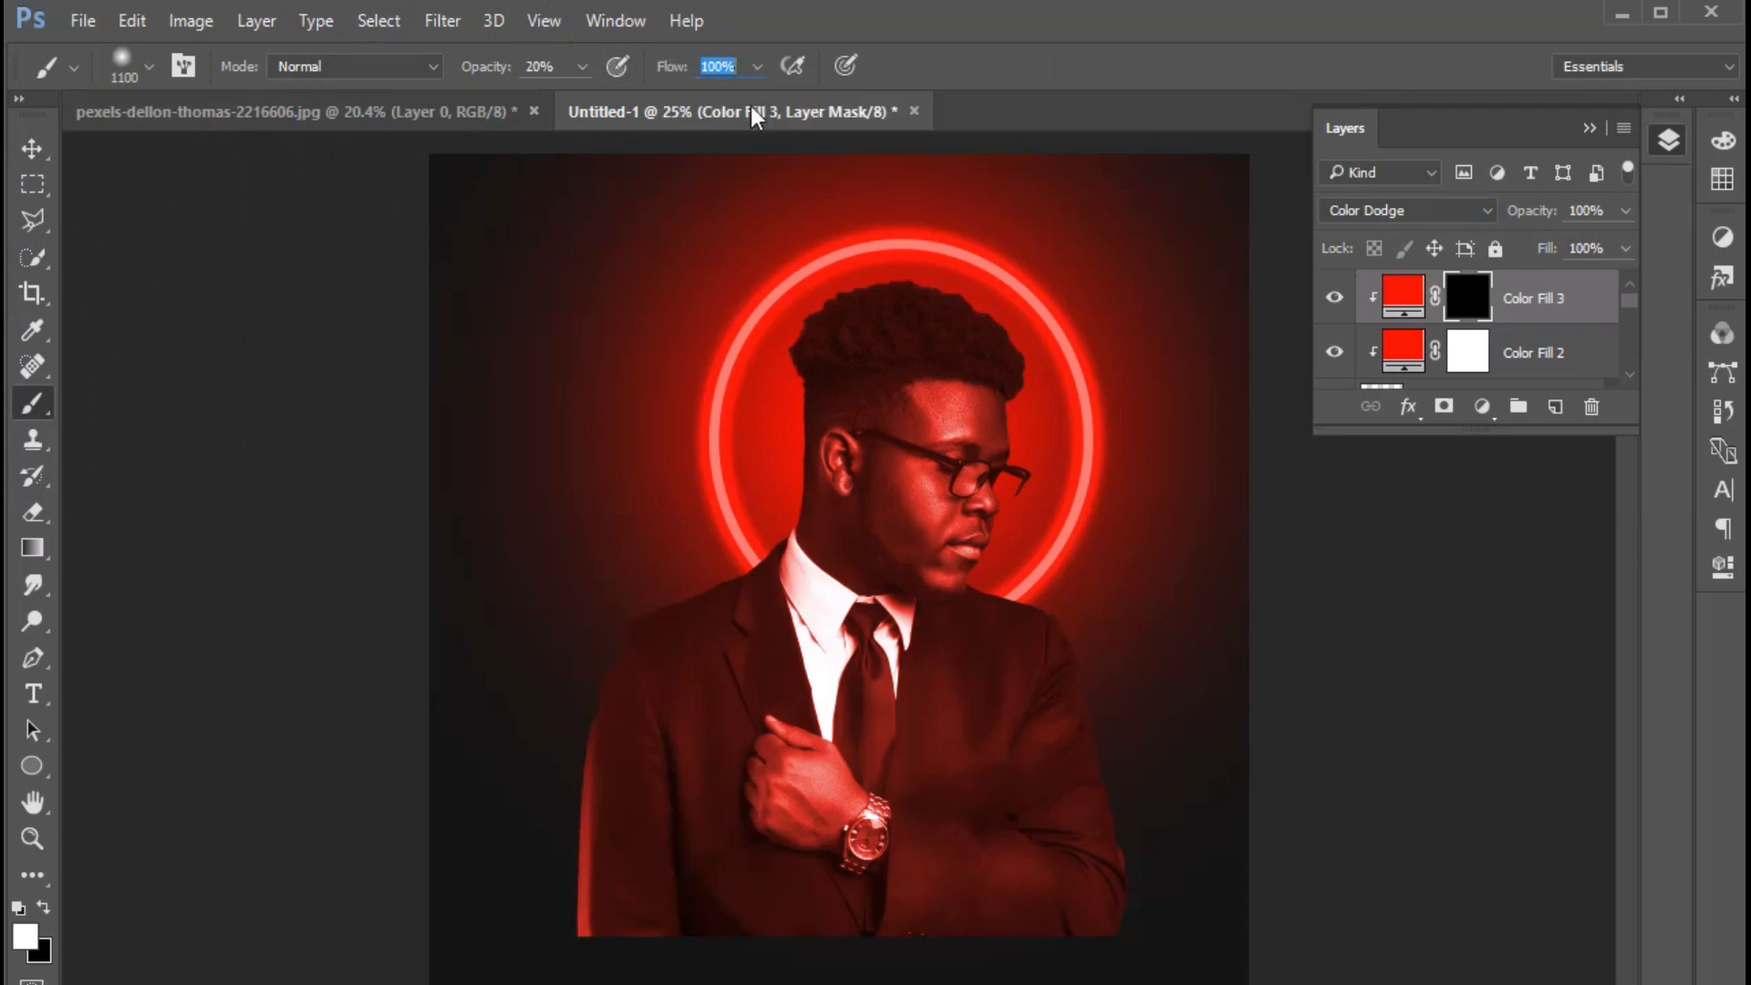
{"action": "type", "text": "20"}
{"action": "left_click", "coordinate": [1589, 128]}
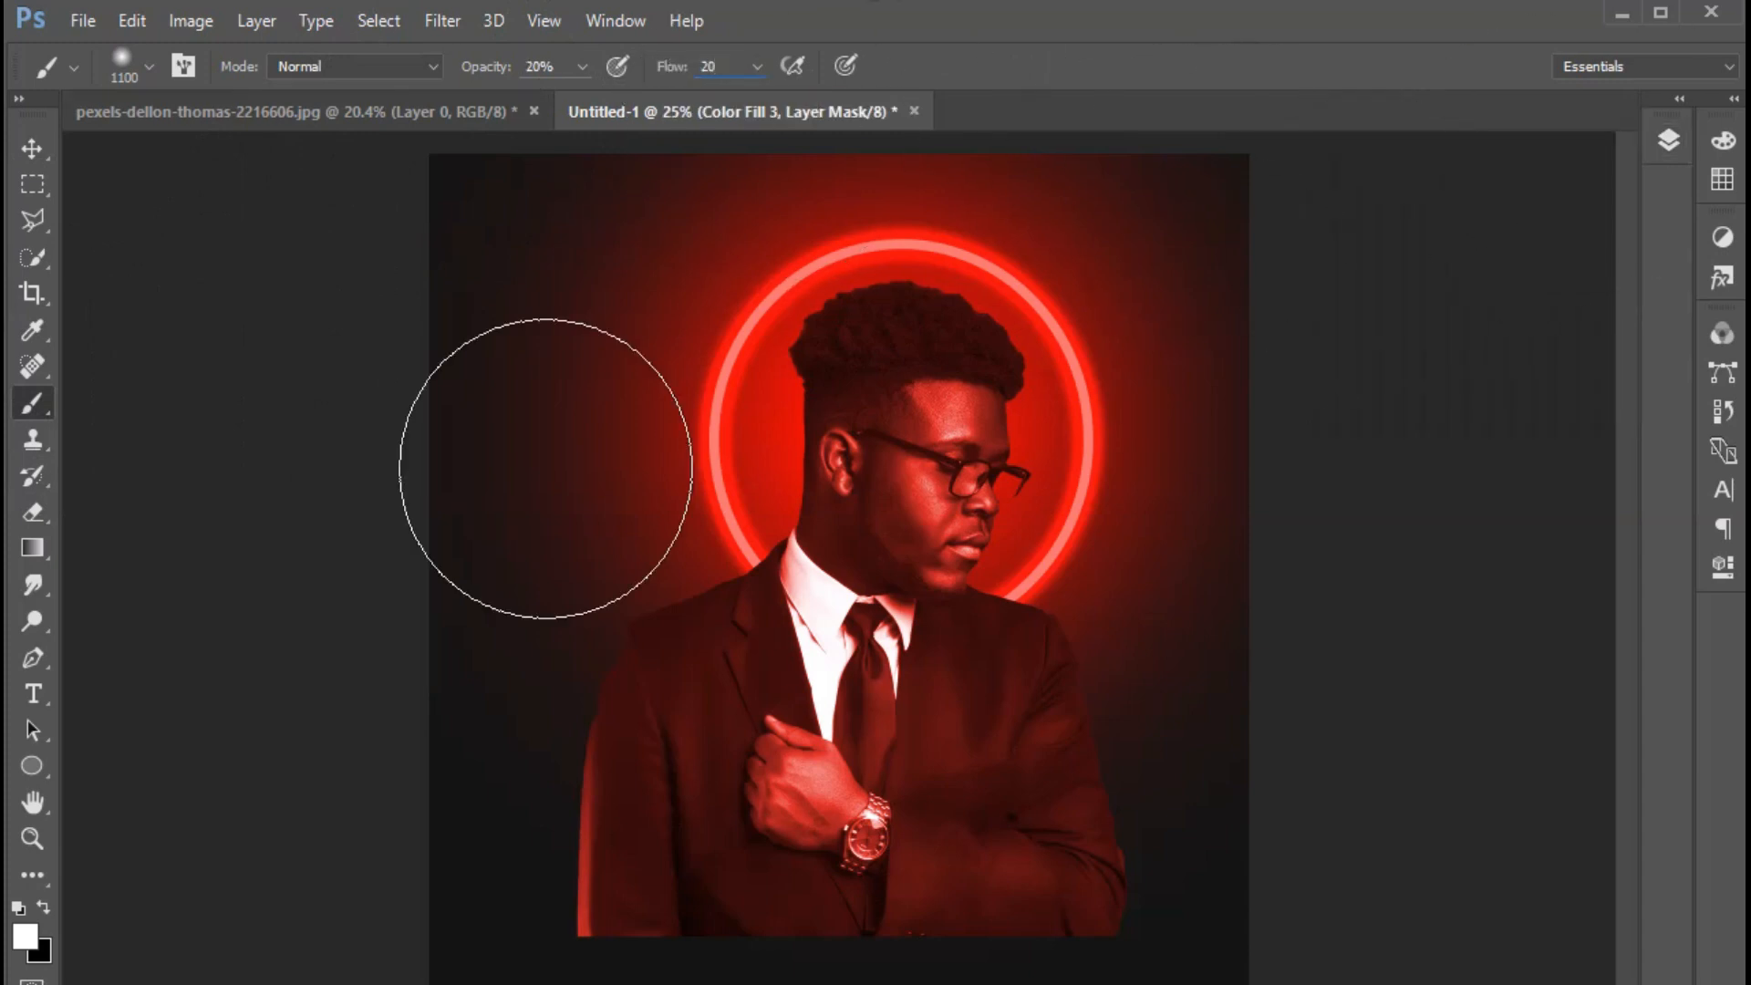
{"action": "left_click", "coordinate": [32, 148]}
{"action": "left_click", "coordinate": [46, 405]}
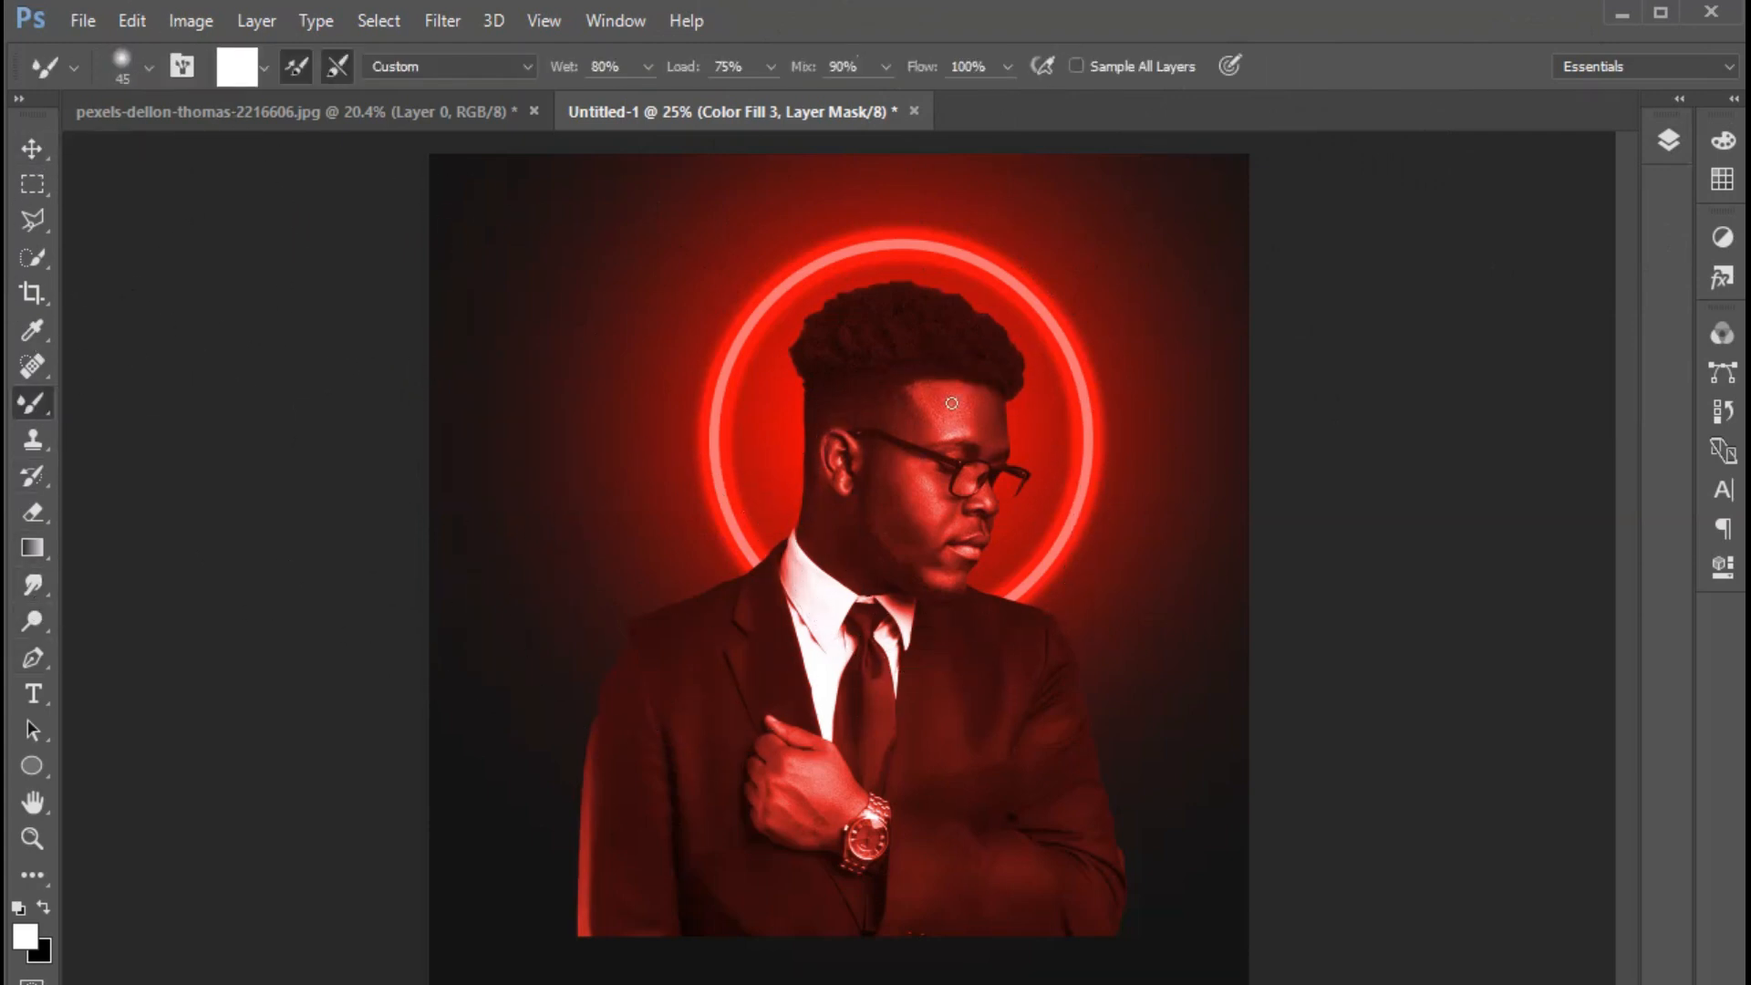
{"action": "key", "text": "bracketright"}
{"action": "key", "text": "bracketright"}
{"action": "key", "text": "bracketright"}
{"action": "key", "text": "bracketright"}
{"action": "key", "text": "bracketright"}
{"action": "key", "text": "bracketright"}
{"action": "key", "text": "bracketright"}
{"action": "key", "text": "bracketleft"}
{"action": "left_click", "coordinate": [1670, 139]}
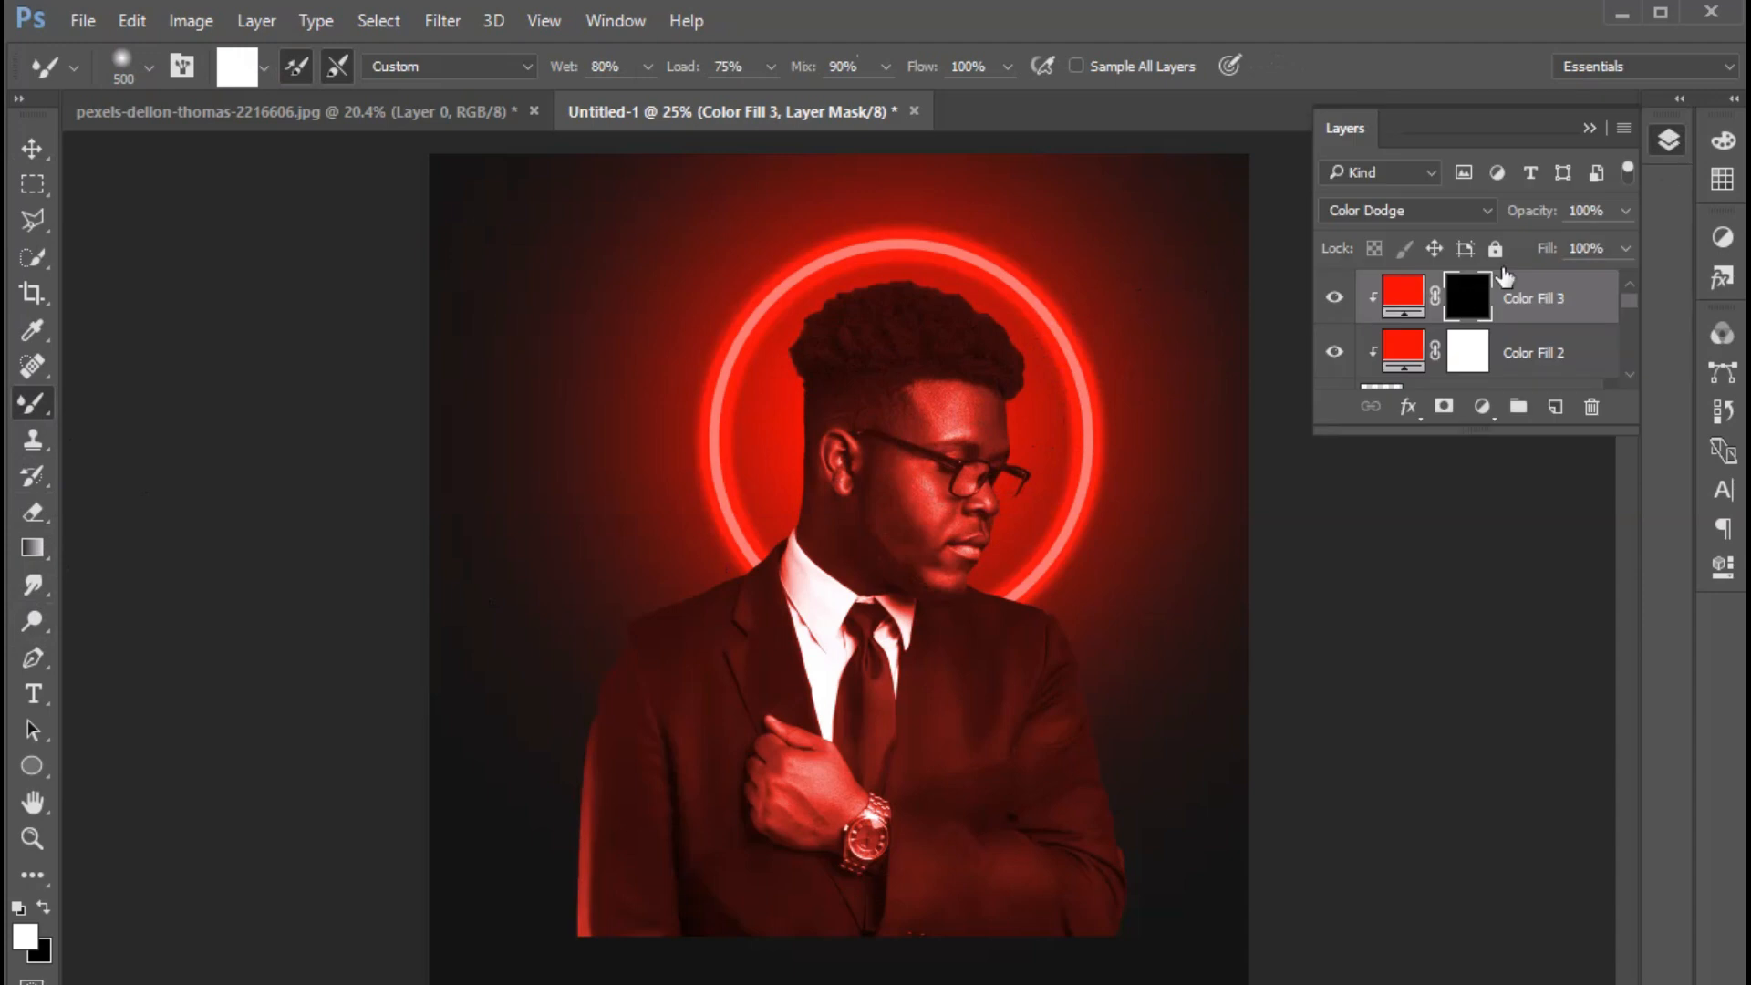
{"action": "left_click", "coordinate": [1590, 133]}
{"action": "key", "text": "bracketleft"}
{"action": "key", "text": "bracketleft"}
{"action": "key", "text": "bracketleft"}
{"action": "key", "text": "bracketleft"}
{"action": "key", "text": "bracketleft"}
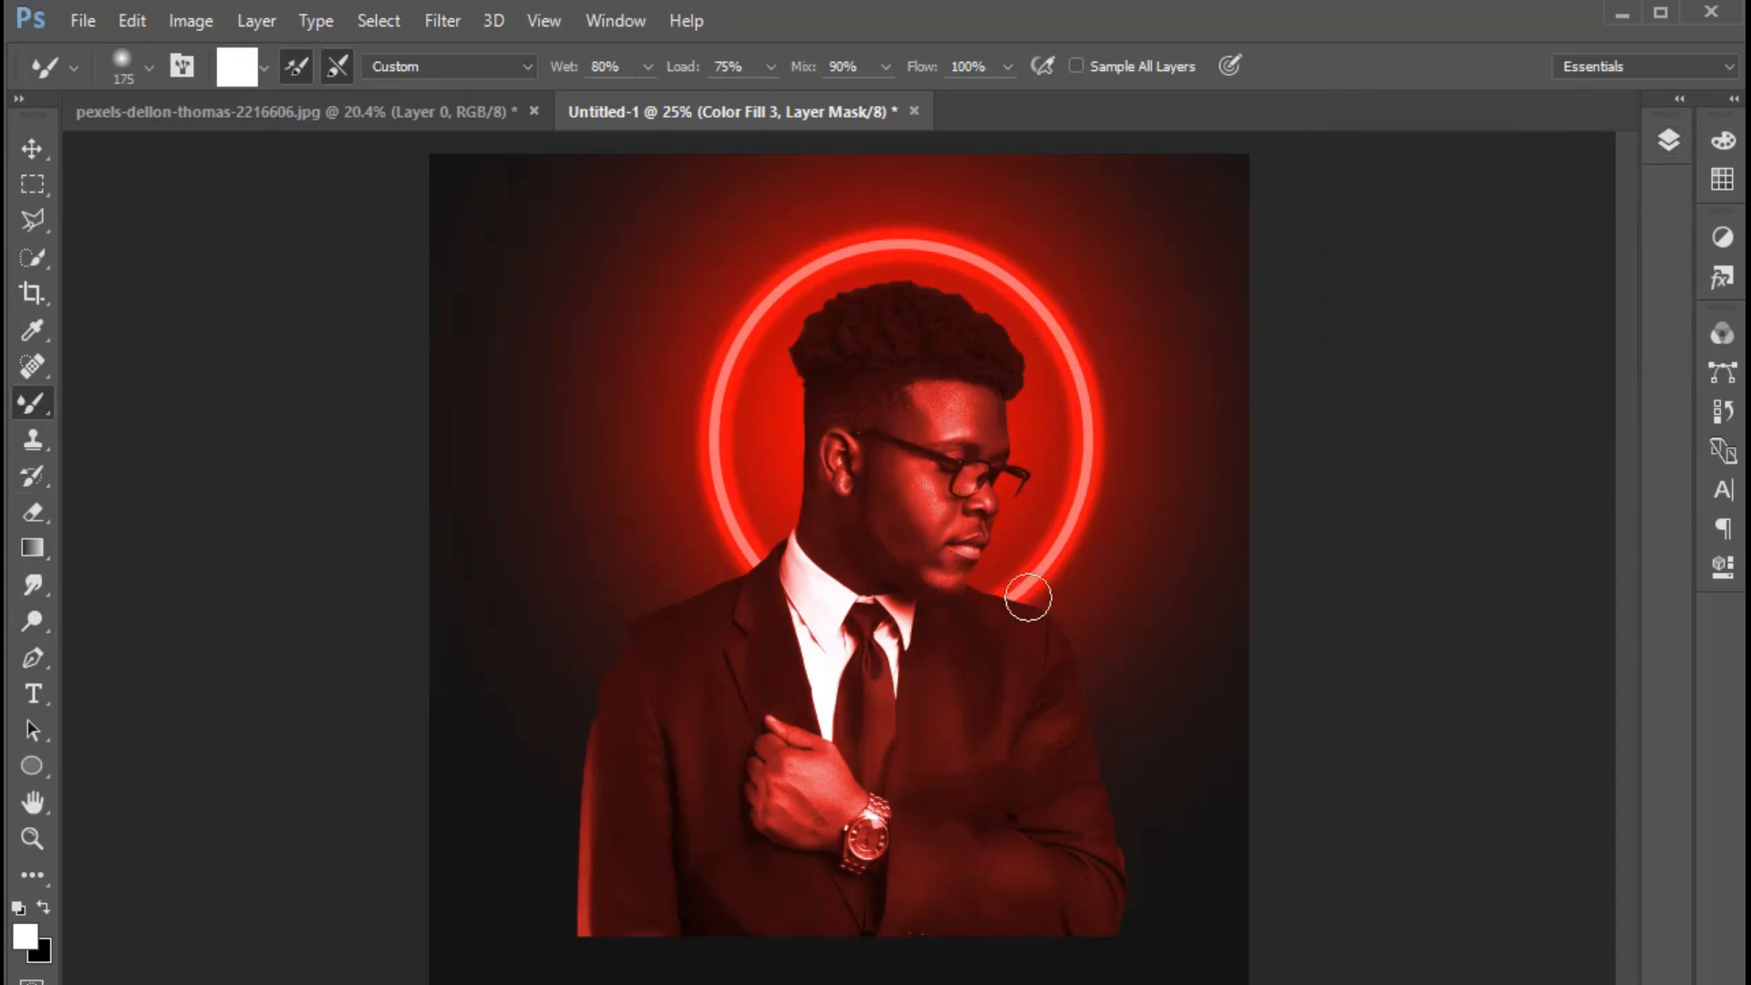
With the Brush tool, paint white on the Color Dodge mask over the shoulder the man faces, and set the brush to 250 px, 100% opacity
{"action": "right_click", "coordinate": [22, 408]}
{"action": "left_click", "coordinate": [119, 402]}
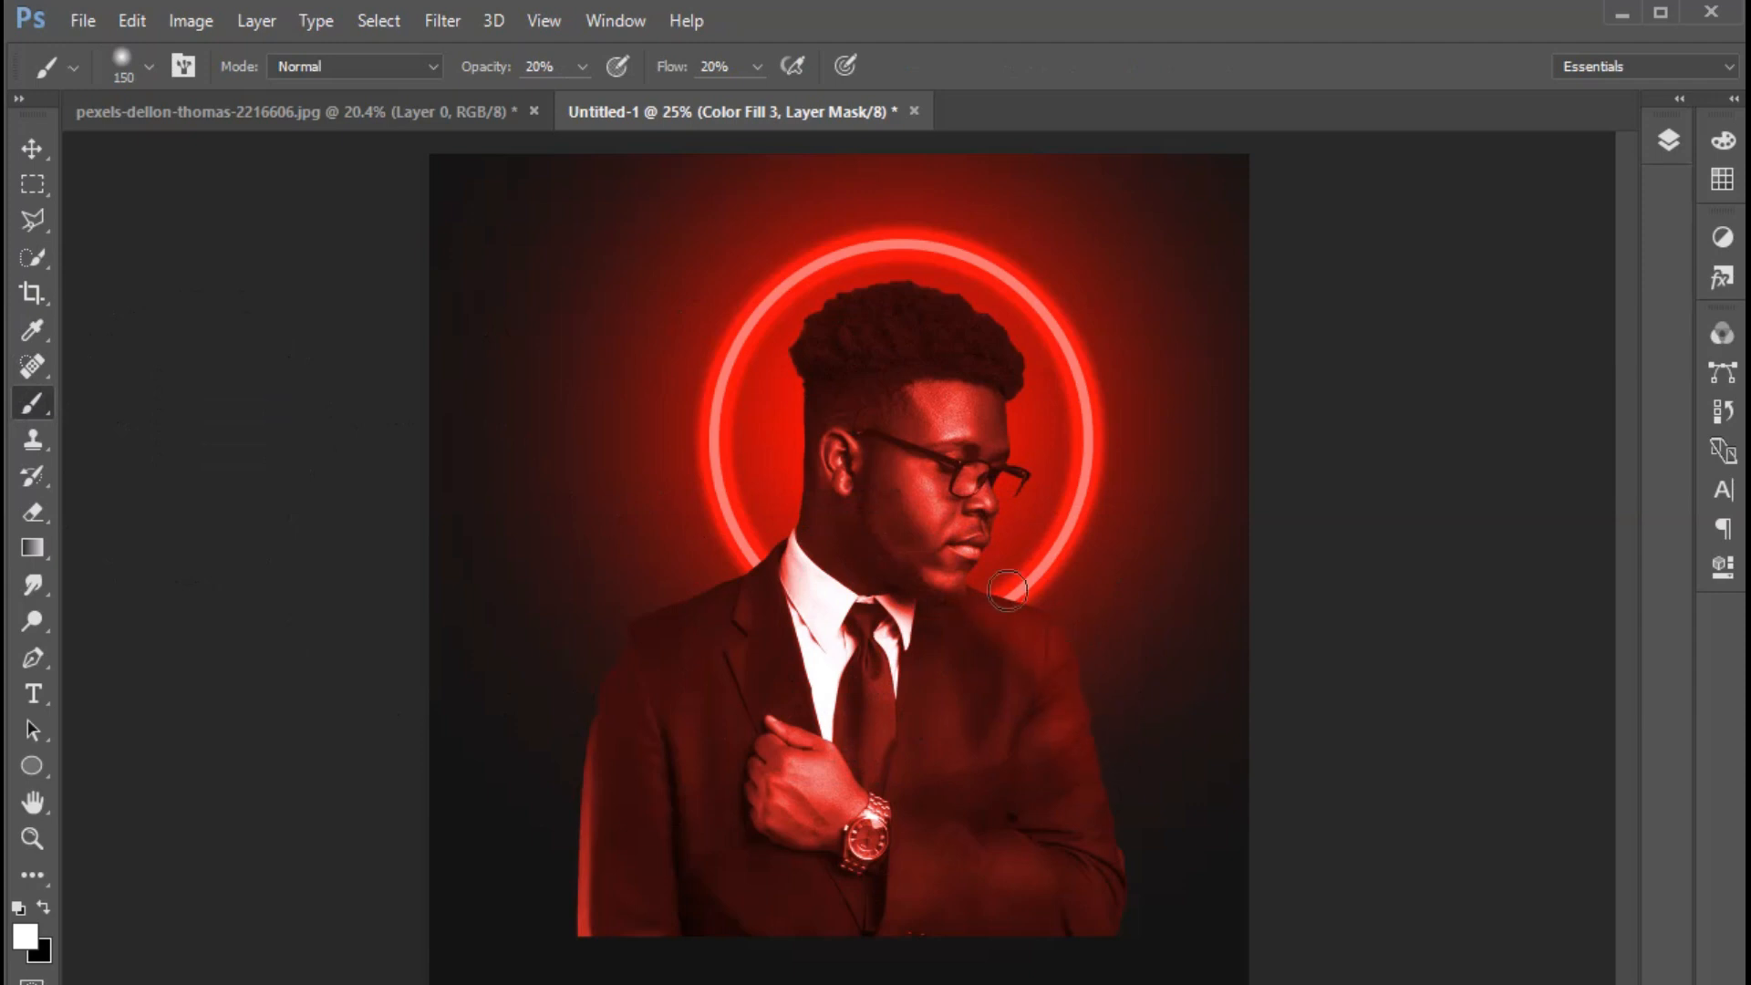
{"action": "mouse_move", "coordinate": [990, 602]}
{"action": "left_mouse_down"}
{"action": "mouse_move", "coordinate": [1074, 763]}
{"action": "mouse_move", "coordinate": [1056, 635]}
{"action": "mouse_move", "coordinate": [1028, 639]}
{"action": "left_mouse_up"}
{"action": "key", "text": "bracketright"}
{"action": "key", "text": "bracketright"}
{"action": "key", "text": "bracketright"}
Try to paint the red glow along the front of the face and hair on the mask
{"action": "mouse_move", "coordinate": [1038, 479]}
{"action": "left_mouse_down"}
{"action": "mouse_move", "coordinate": [1009, 353]}
{"action": "mouse_move", "coordinate": [984, 356]}
{"action": "left_mouse_up"}
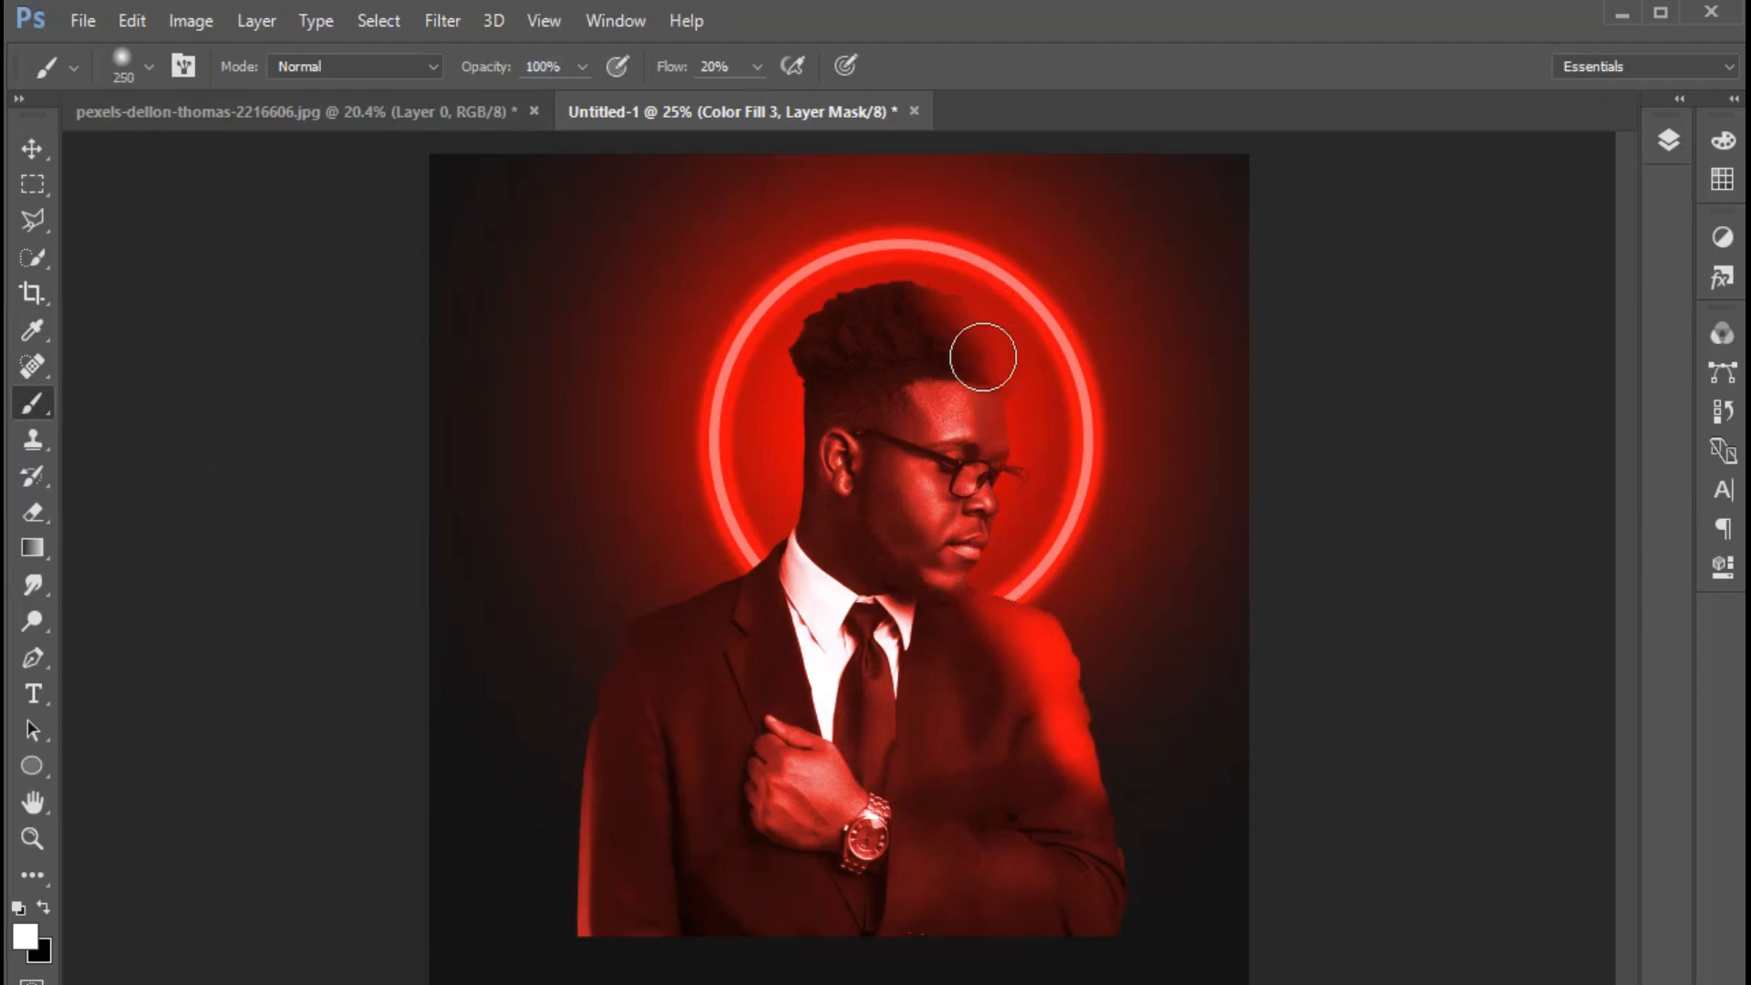
{"action": "mouse_move", "coordinate": [934, 294]}
{"action": "left_mouse_down"}
{"action": "mouse_move", "coordinate": [1025, 391]}
{"action": "mouse_move", "coordinate": [1030, 433]}
{"action": "mouse_move", "coordinate": [1038, 348]}
{"action": "mouse_move", "coordinate": [960, 272]}
{"action": "mouse_move", "coordinate": [842, 247]}
{"action": "mouse_move", "coordinate": [785, 262]}
{"action": "left_mouse_up"}
{"action": "key", "text": "ctrl+z"}
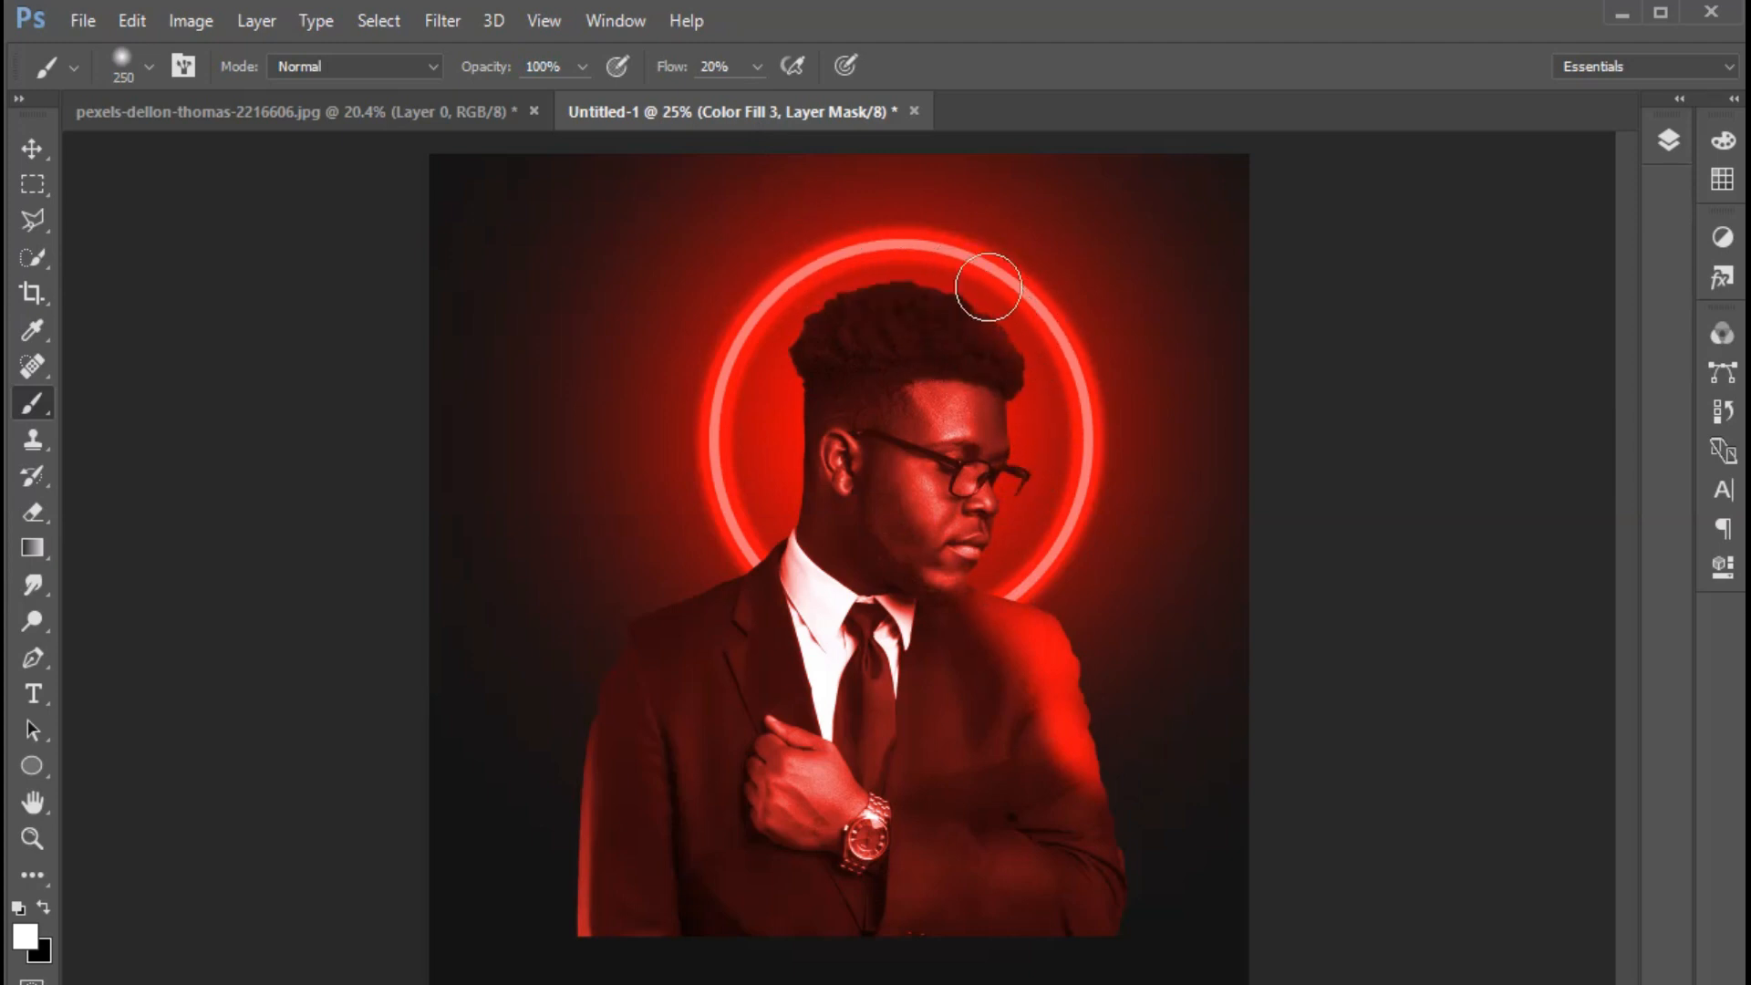
Paint the red glow on the mask along the top and back of the hair and over the shoulder behind him
{"action": "mouse_move", "coordinate": [986, 285]}
{"action": "left_mouse_down"}
{"action": "mouse_move", "coordinate": [961, 269]}
{"action": "mouse_move", "coordinate": [794, 270]}
{"action": "mouse_move", "coordinate": [872, 254]}
{"action": "mouse_move", "coordinate": [770, 384]}
{"action": "mouse_move", "coordinate": [802, 395]}
{"action": "mouse_move", "coordinate": [778, 548]}
{"action": "mouse_move", "coordinate": [653, 630]}
{"action": "mouse_move", "coordinate": [642, 577]}
{"action": "left_mouse_up"}
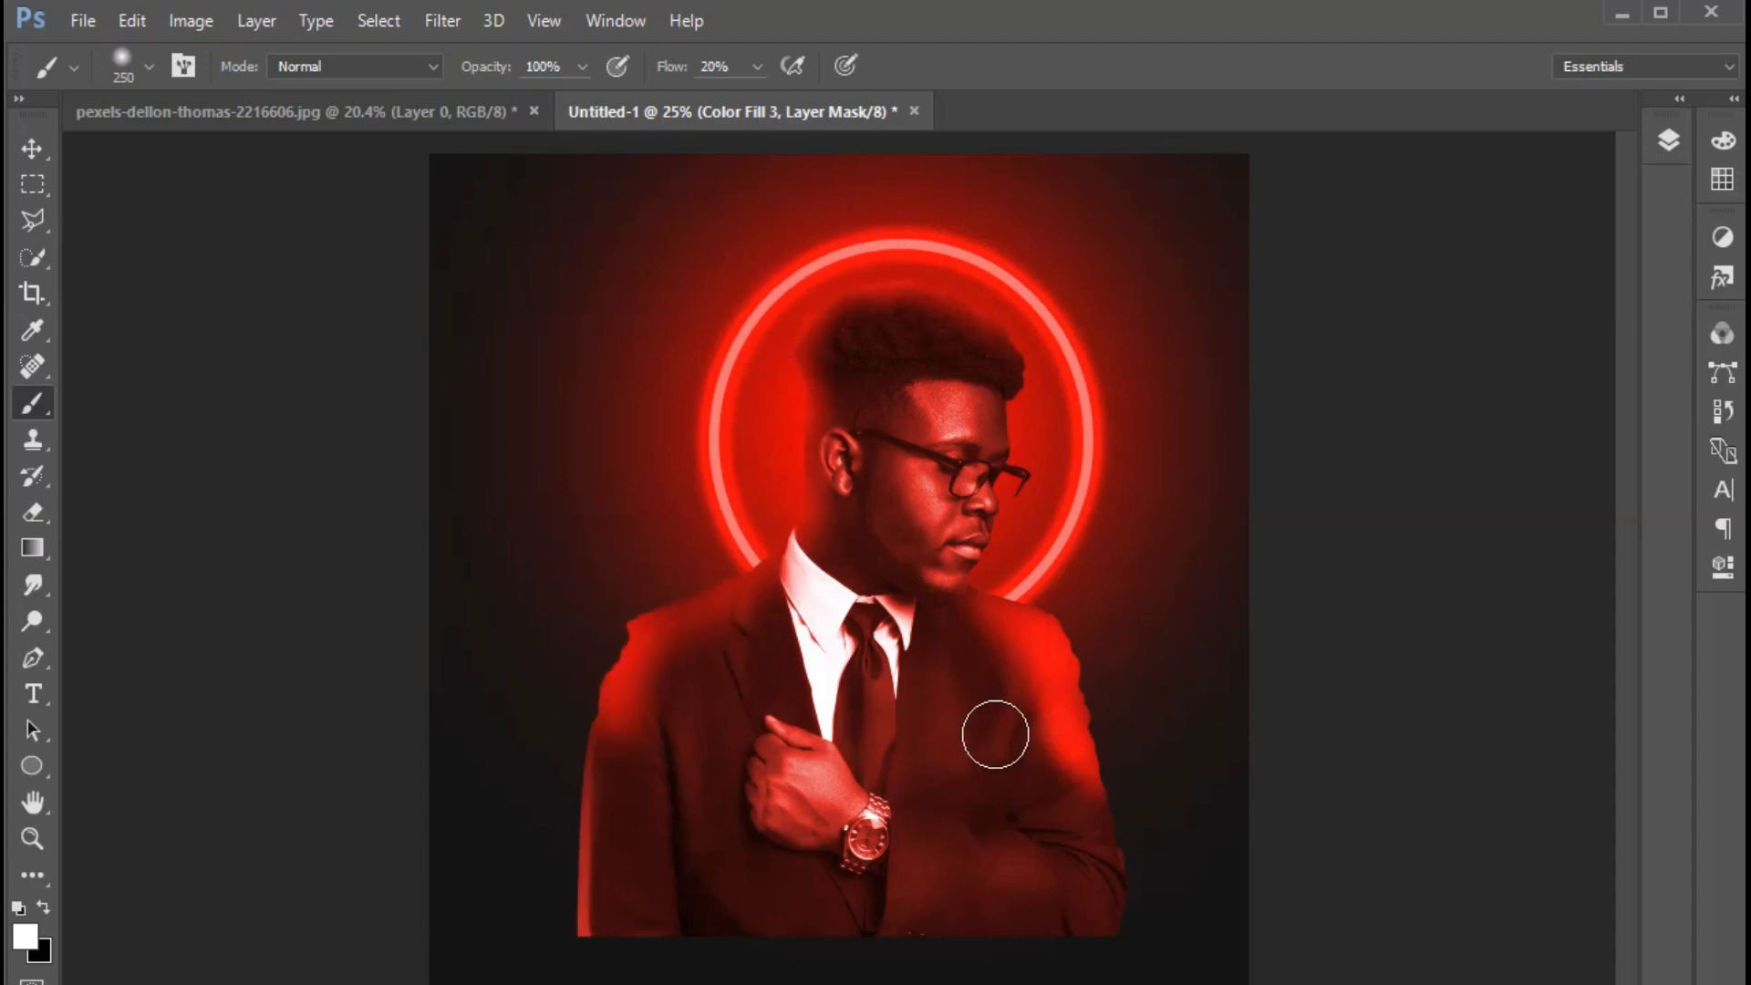
Try to group the two red fill layers and add a layer mask to the group
{"action": "left_click", "coordinate": [1668, 141]}
{"action": "left_click", "coordinate": [1469, 349]}
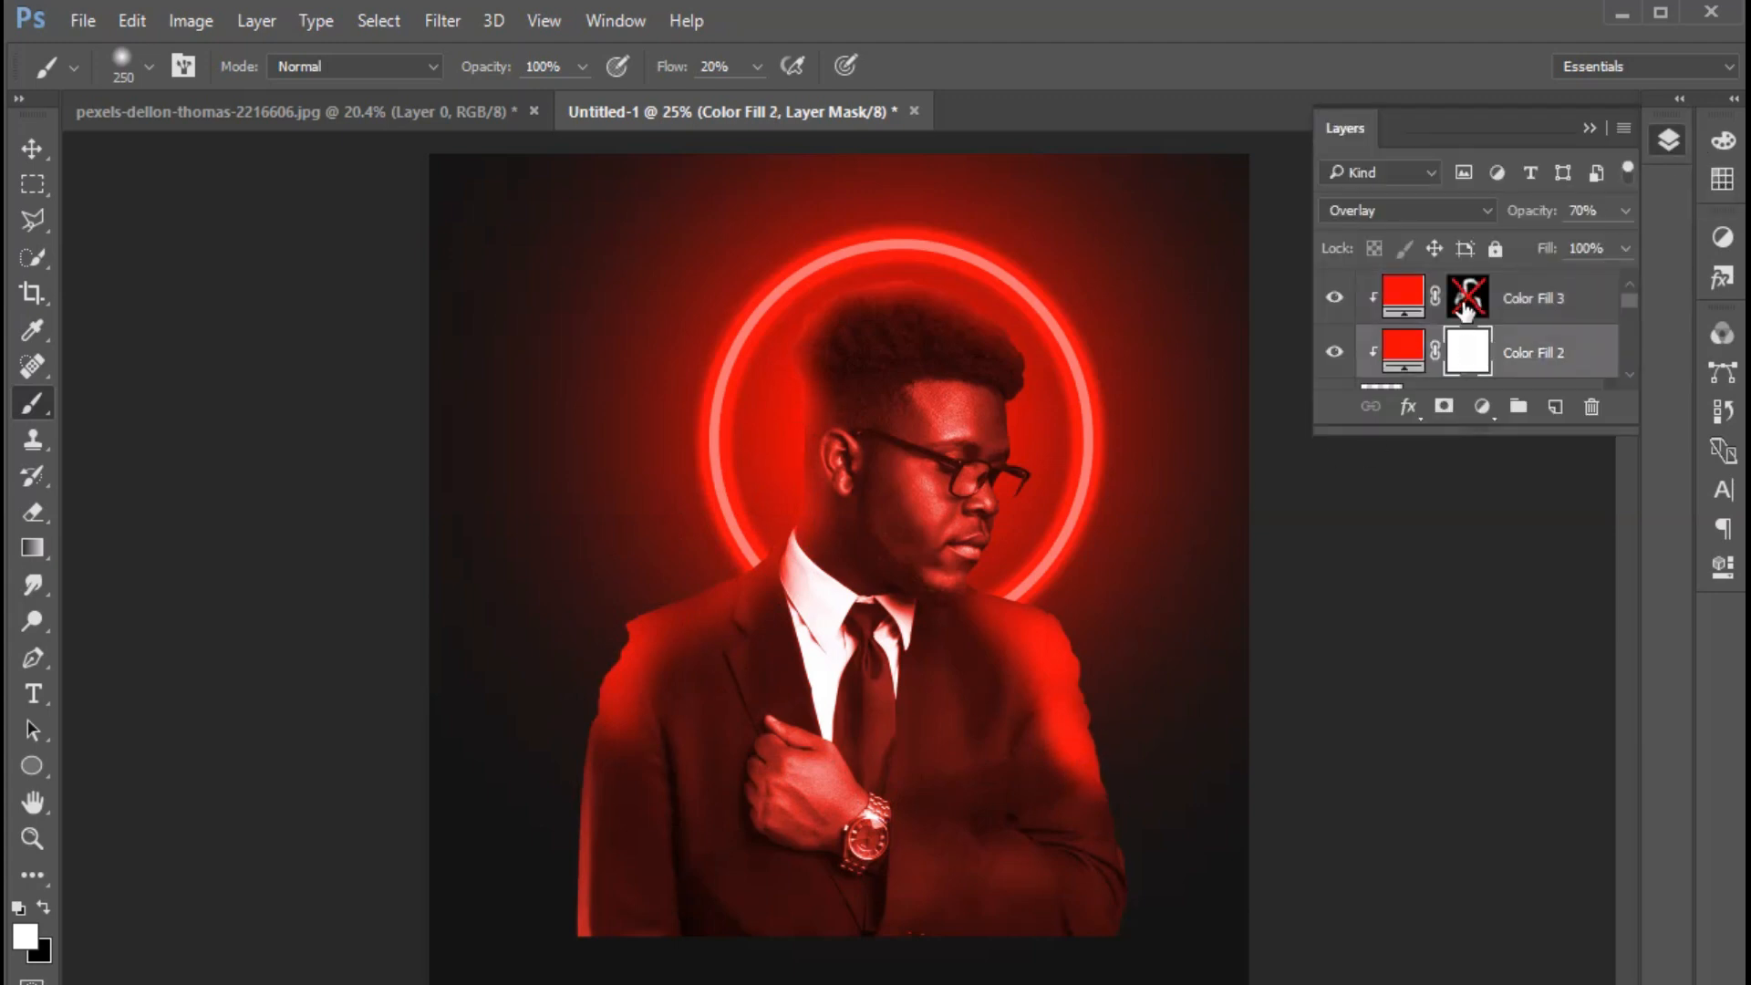
{"action": "left_click", "coordinate": [1465, 310], "text": "shift"}
{"action": "left_click", "coordinate": [1544, 312], "text": "shift"}
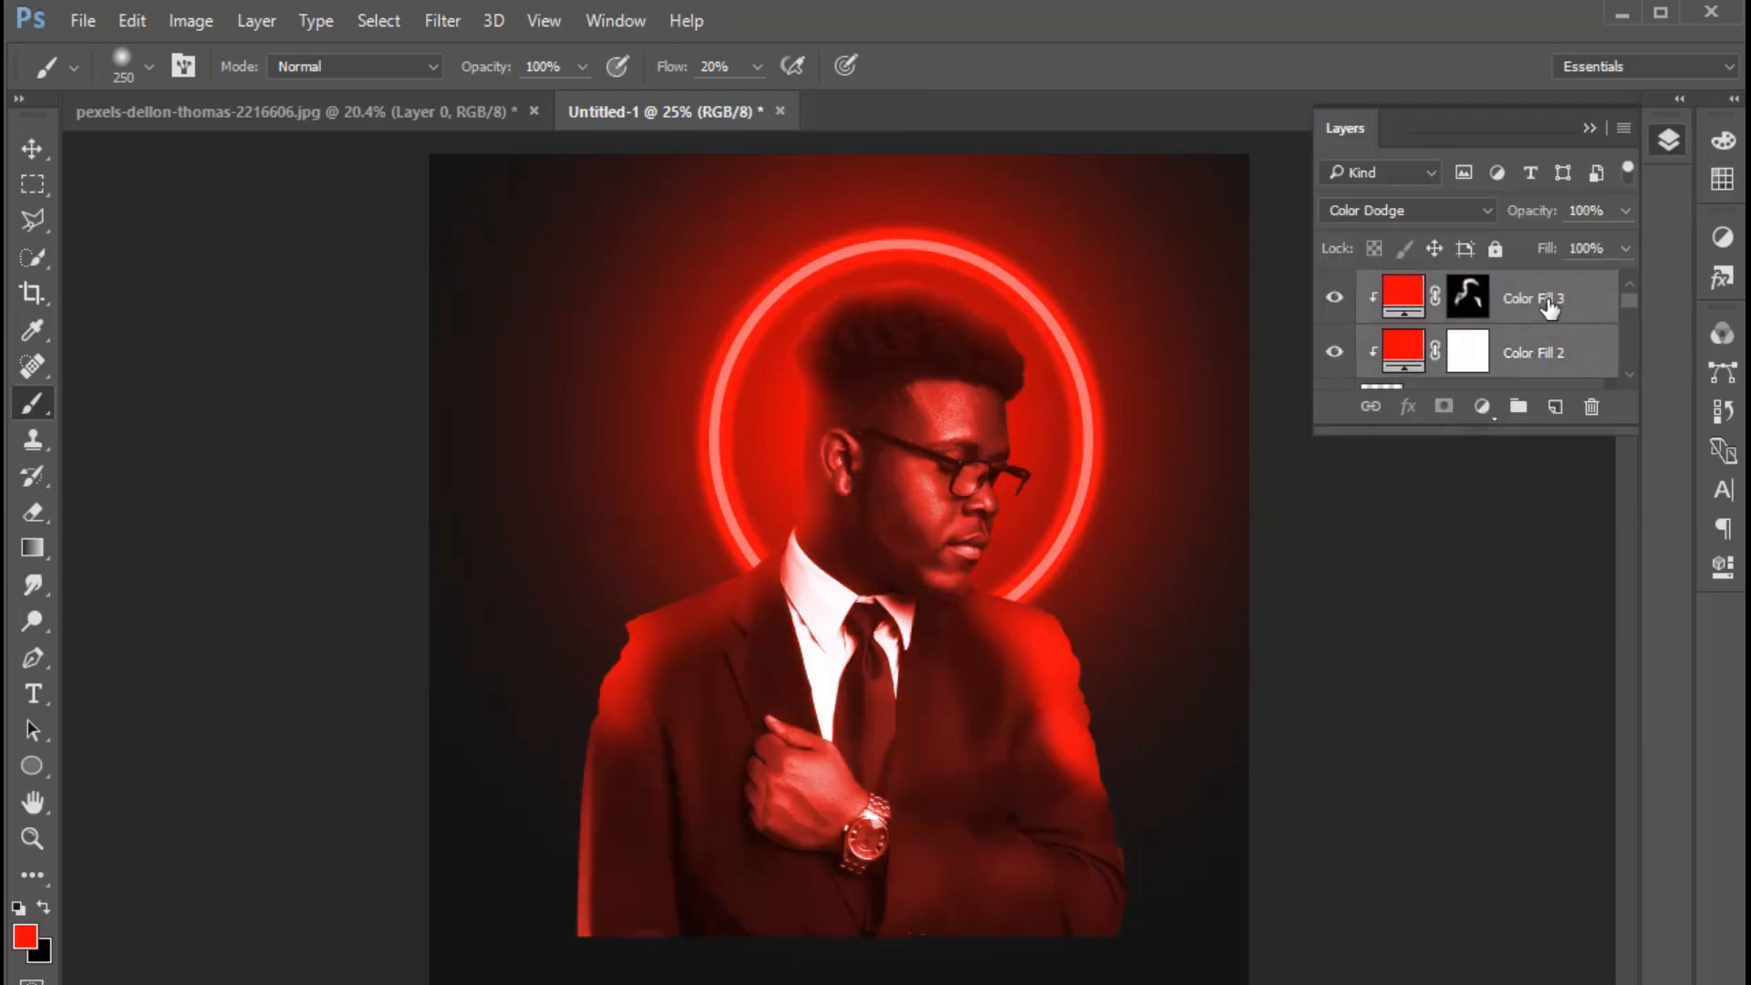
{"action": "key", "text": "ctrl+g"}
{"action": "left_click", "coordinate": [1444, 407]}
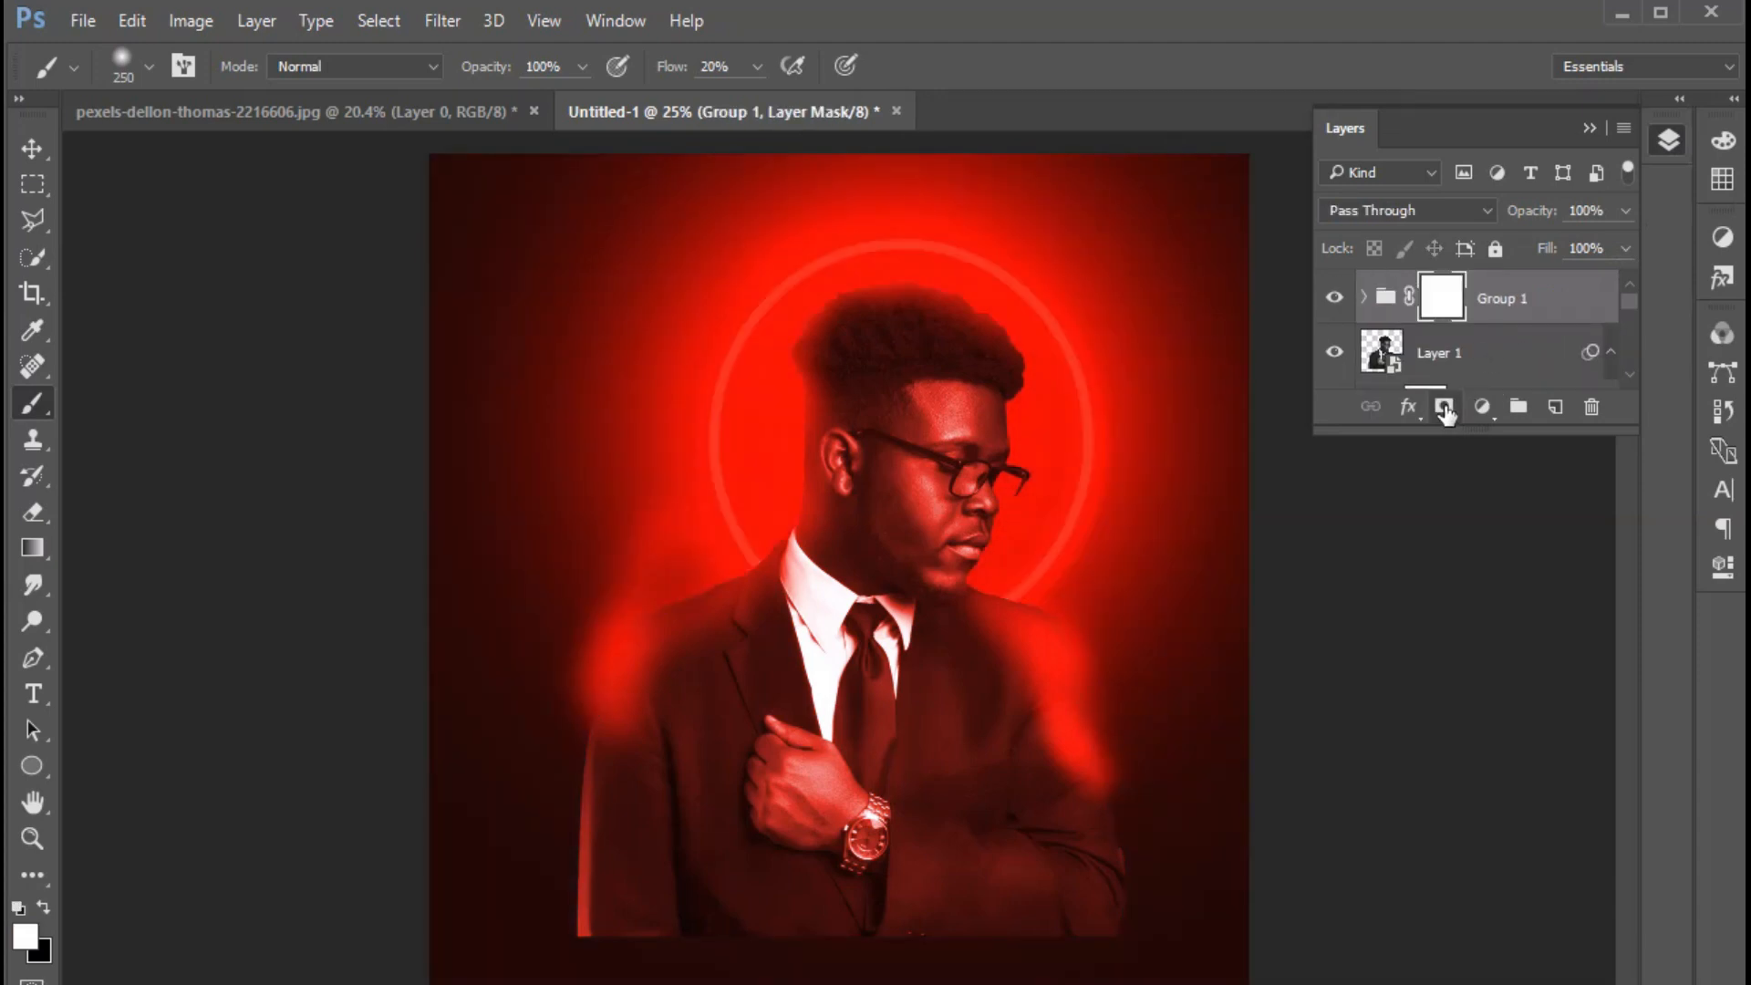
{"action": "key", "text": "ctrl+alt+z"}
{"action": "key", "text": "ctrl+alt+z"}
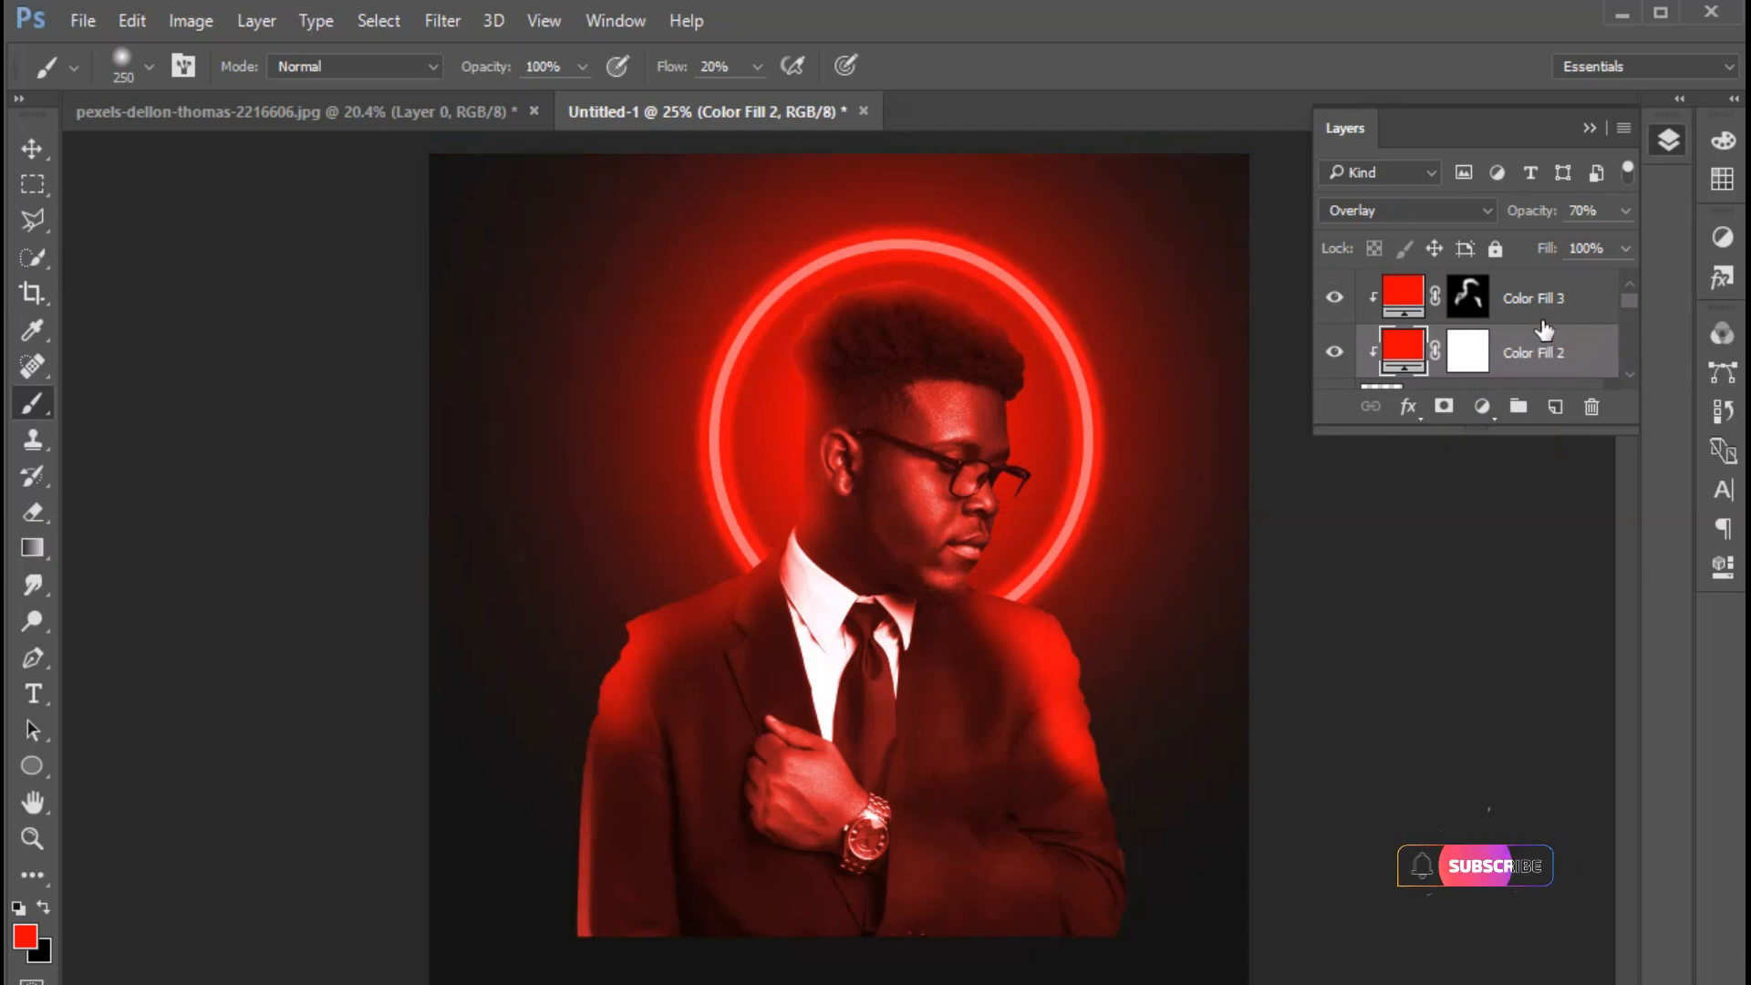
Add a new empty layer above the Color Dodge fill layer
{"action": "left_click", "coordinate": [1479, 282]}
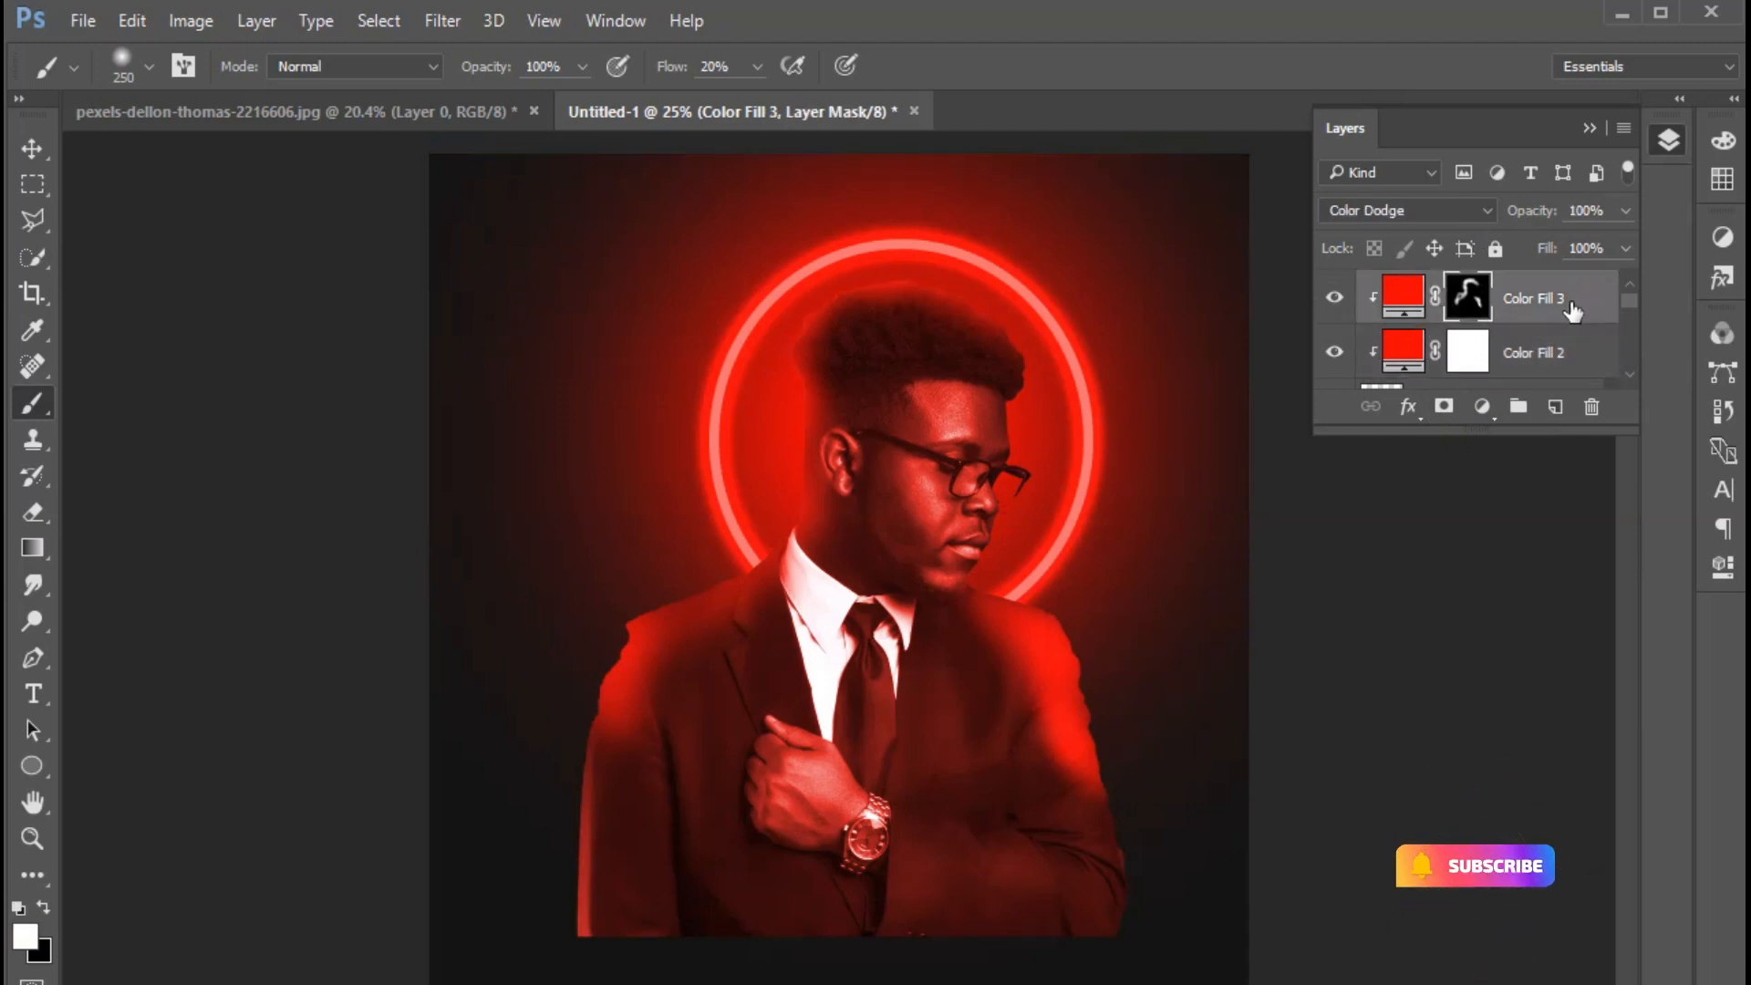
{"action": "left_click", "coordinate": [1555, 407]}
{"action": "left_click", "coordinate": [1590, 128]}
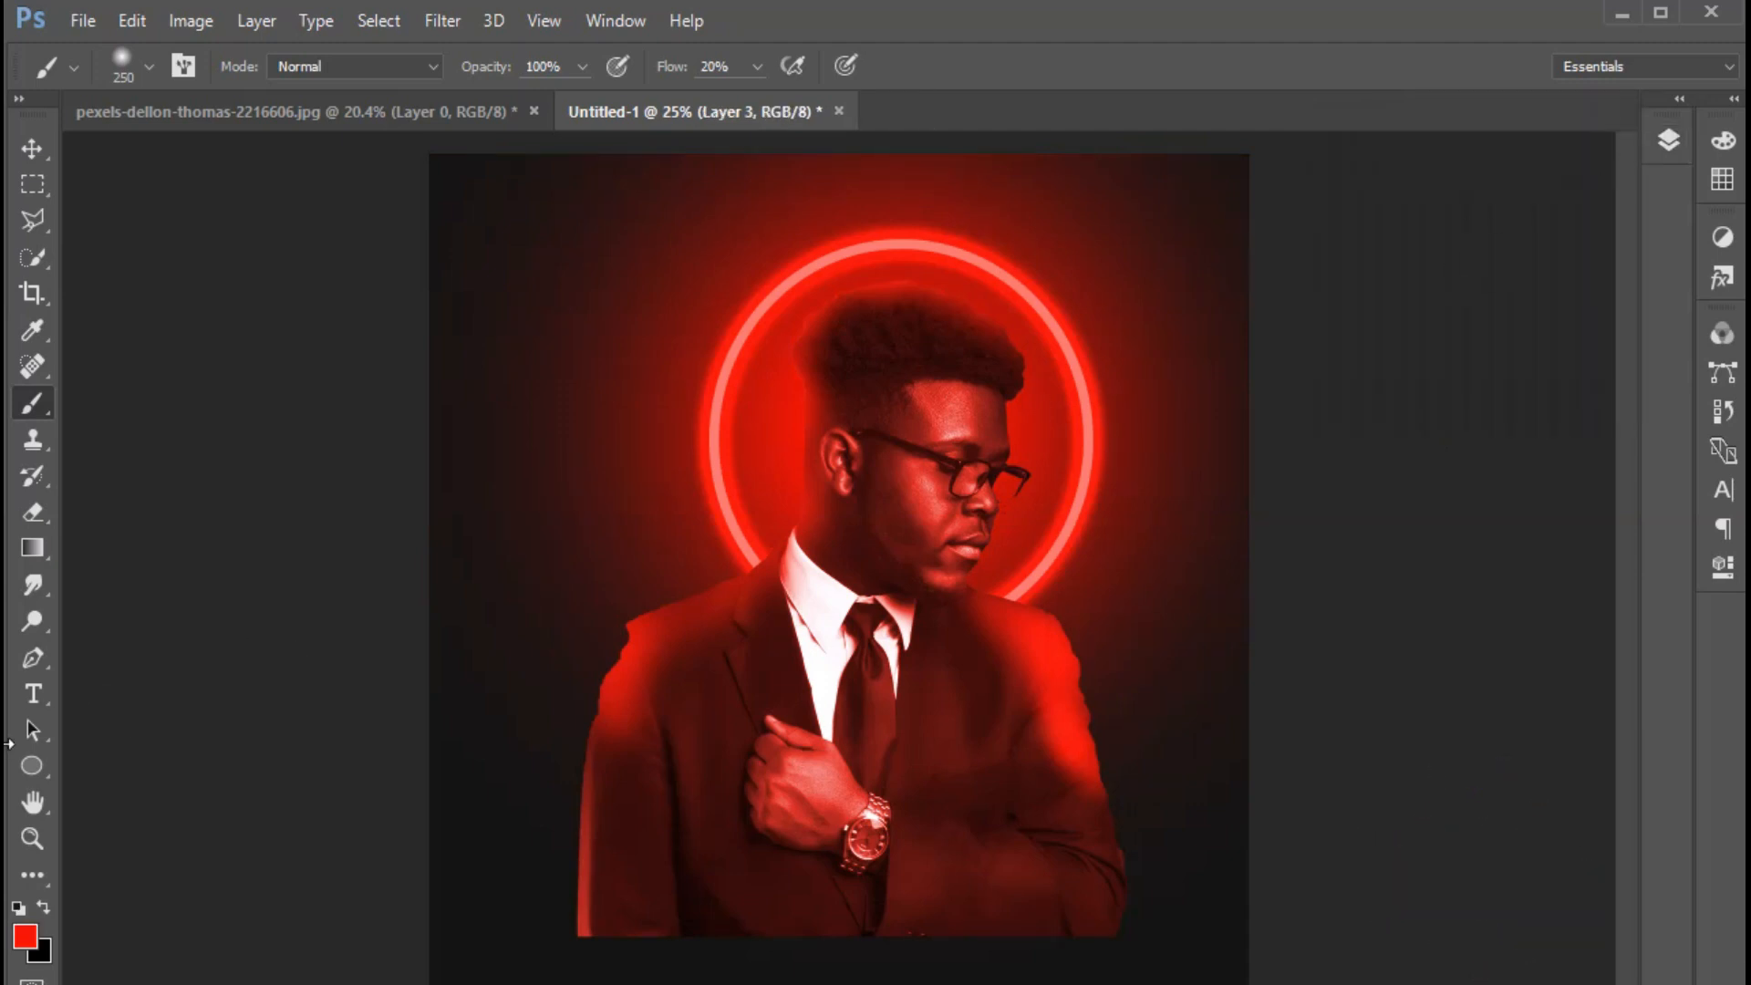
Try a reflected black-to-white gradient upward from the poster's lower edge on the new layer, and undo it
{"action": "left_click", "coordinate": [31, 547]}
{"action": "left_click", "coordinate": [171, 66]}
{"action": "left_click", "coordinate": [885, 342]}
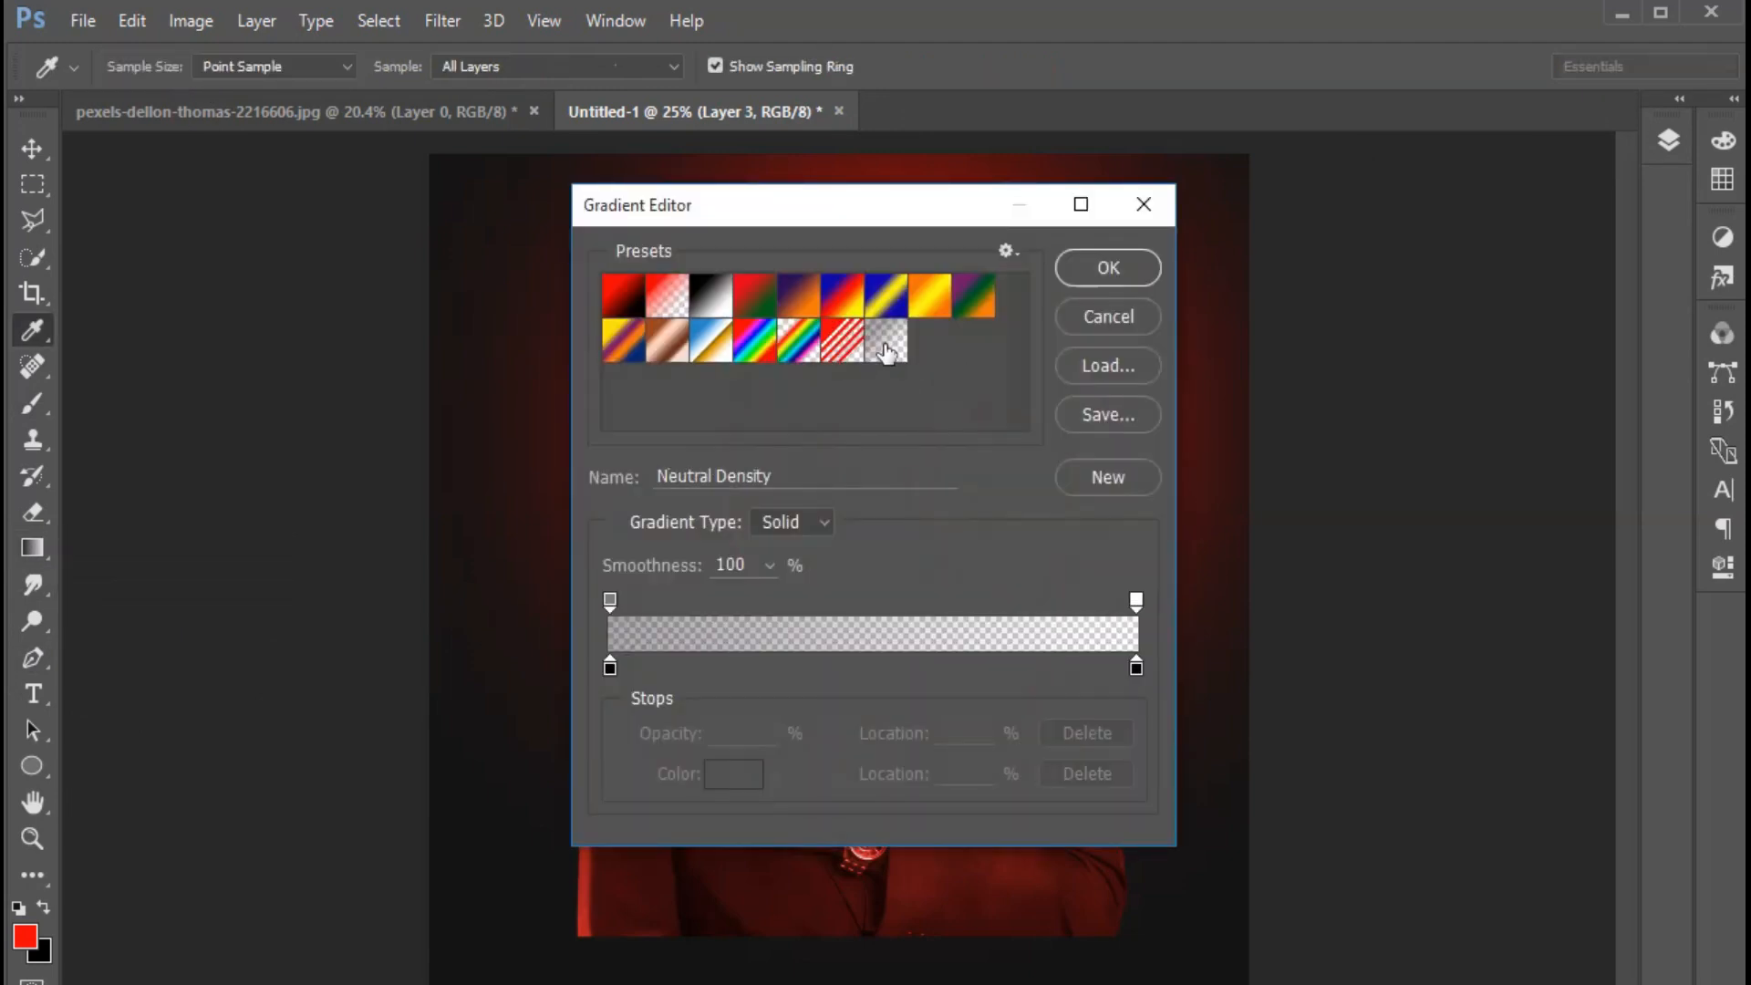
{"action": "left_click", "coordinate": [710, 296]}
{"action": "left_click", "coordinate": [1108, 317]}
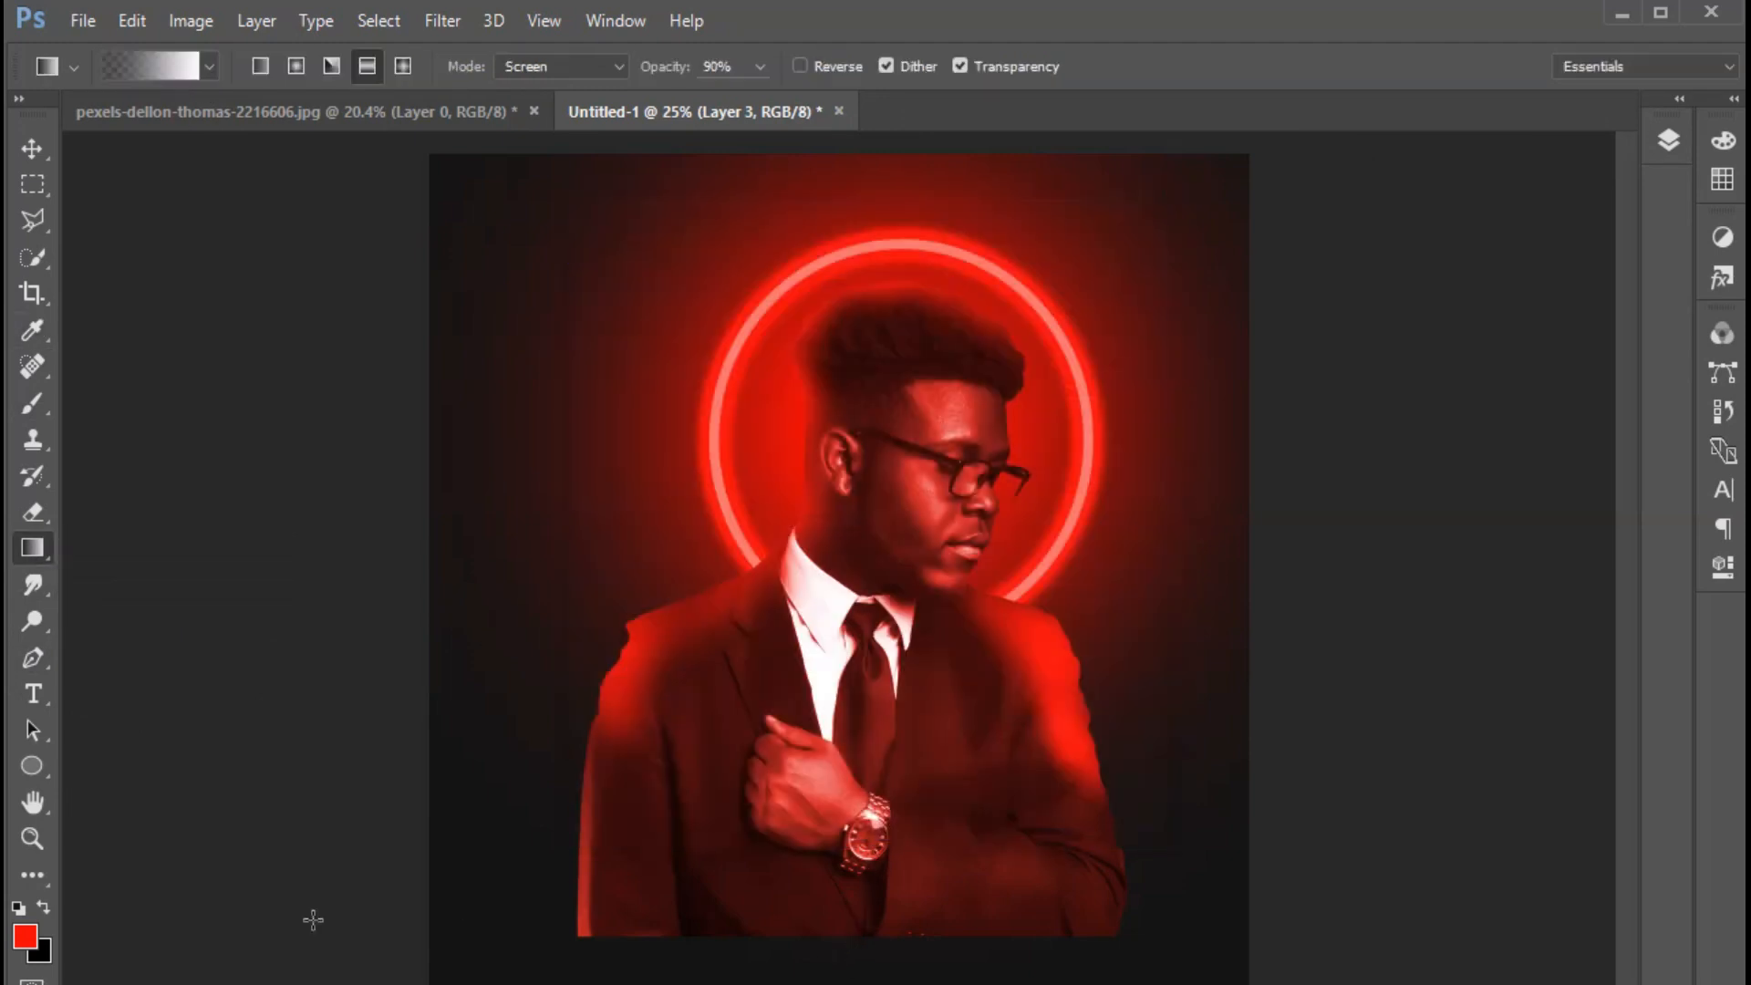
{"action": "left_click_drag", "start_coordinate": [852, 971], "coordinate": [856, 682]}
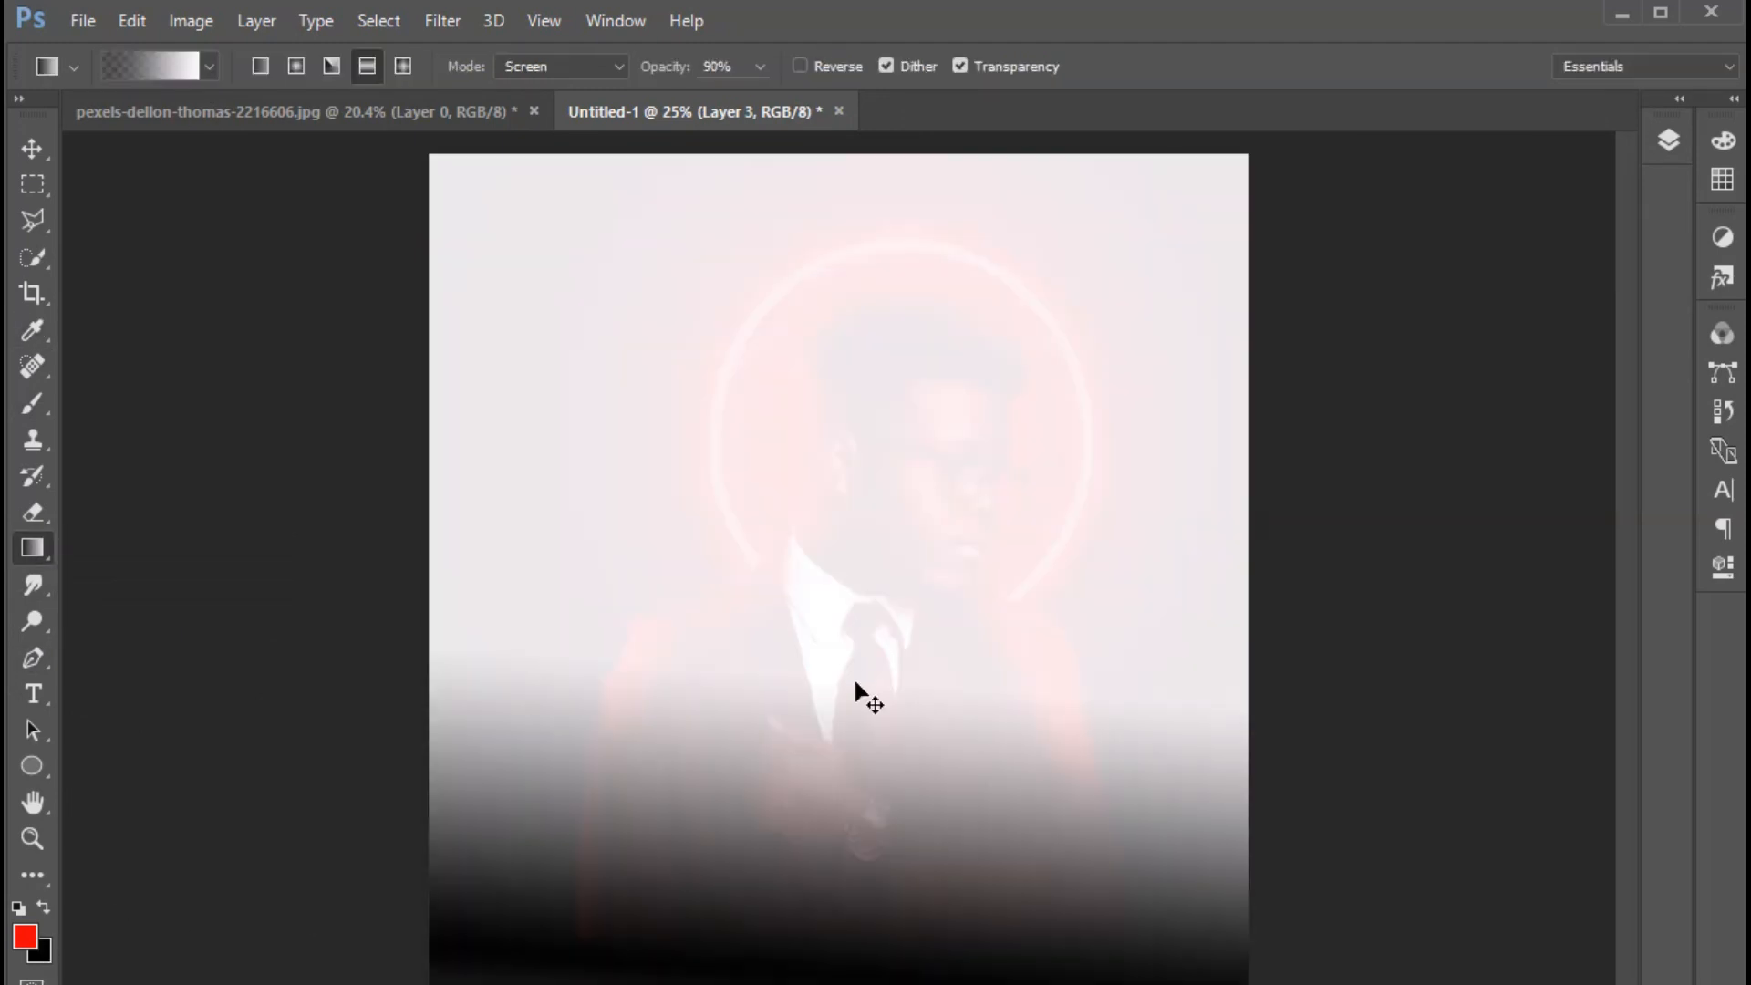
{"action": "key", "text": "ctrl+z"}
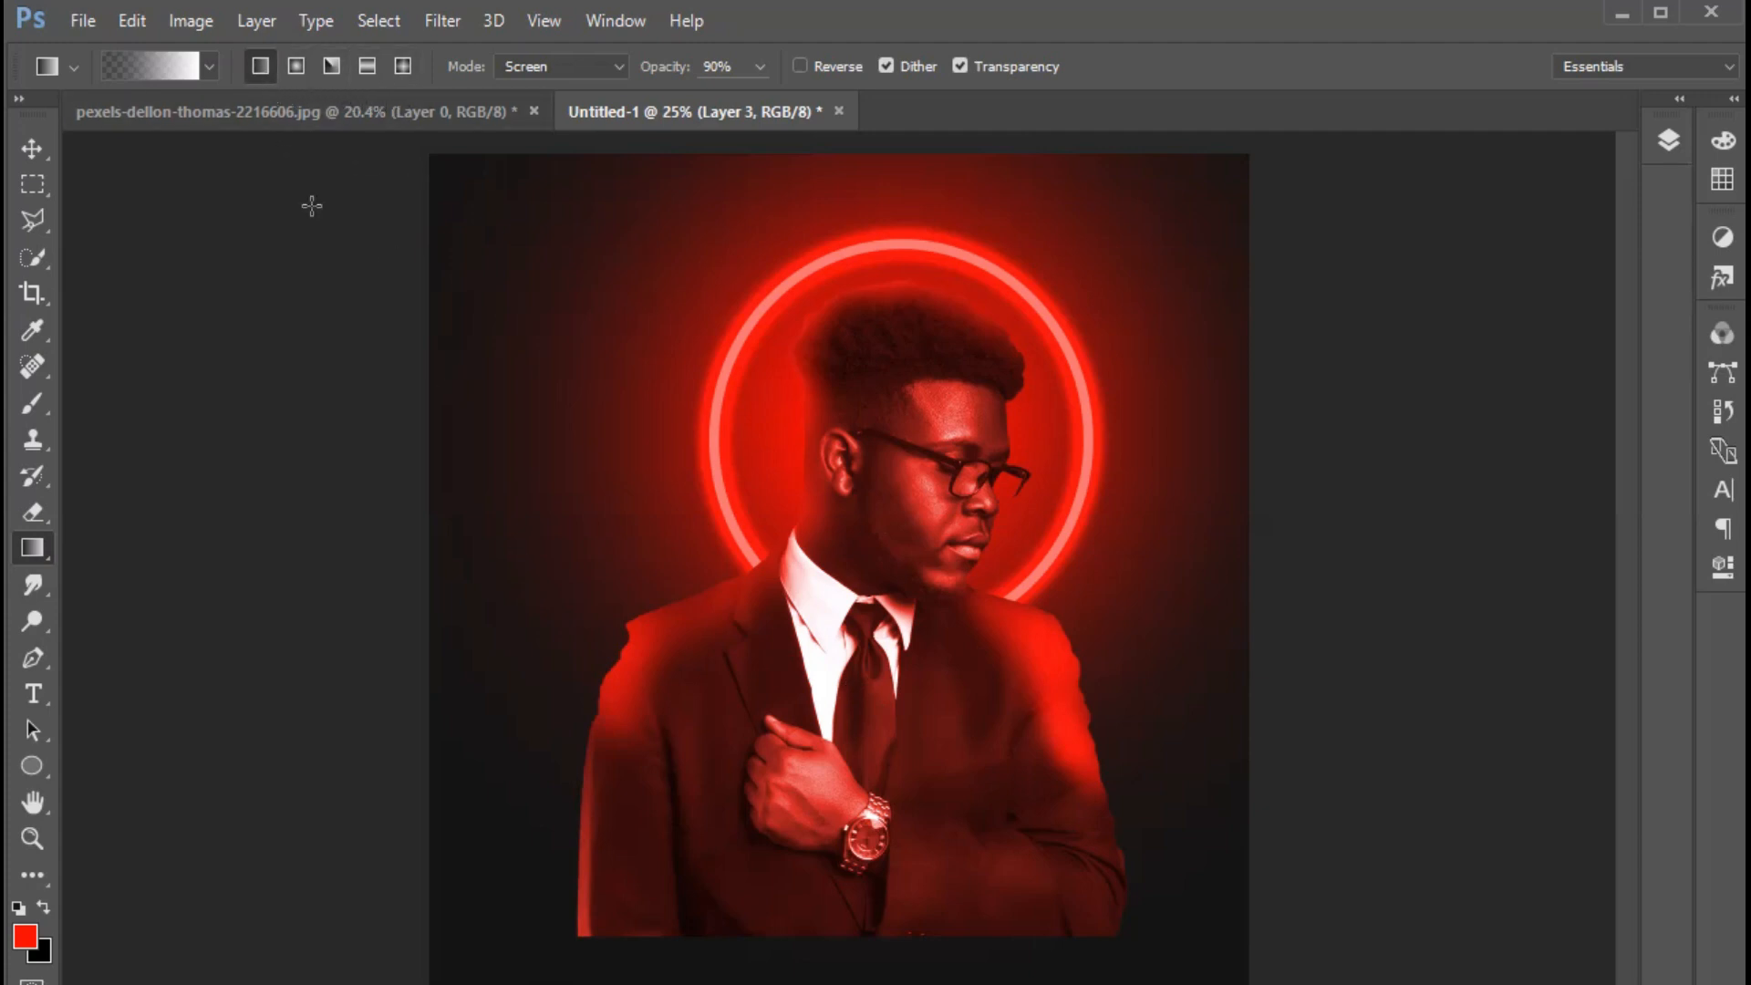
Try a shorter linear black-to-white gradient at the poster's lower edge, undo it and choose the Neutral Density gradient preset
{"action": "left_click_drag", "start_coordinate": [835, 979], "coordinate": [842, 811]}
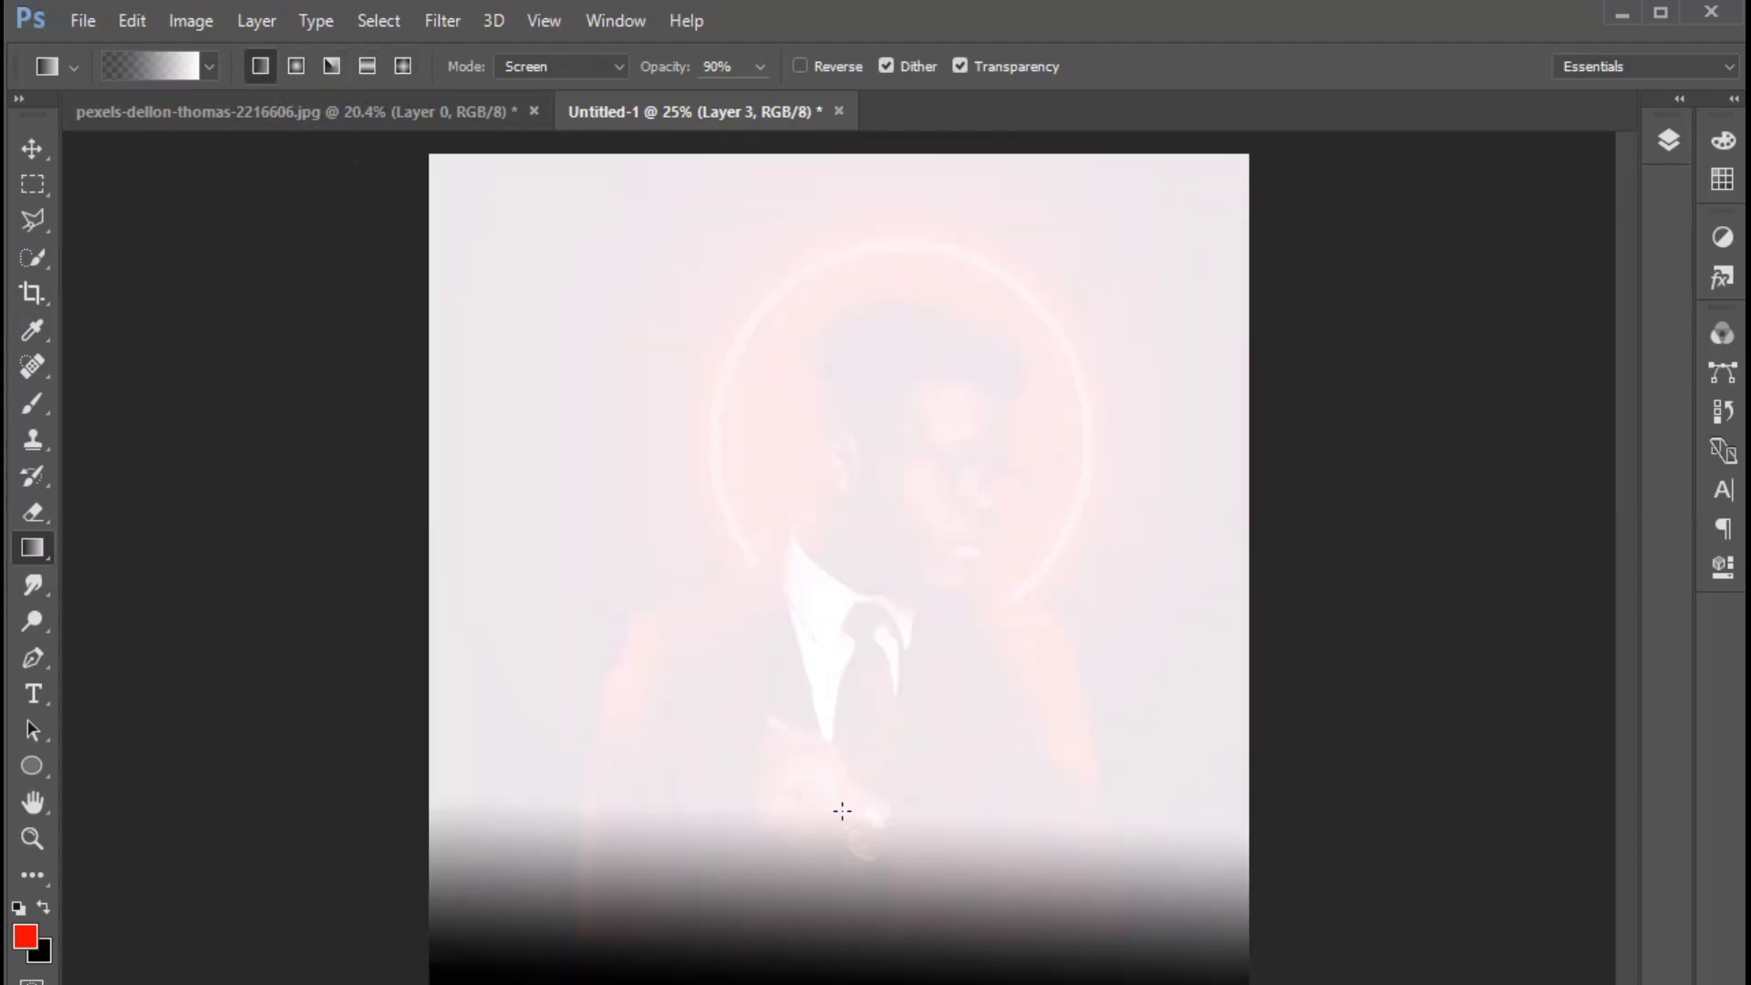
{"action": "key", "text": "ctrl+z"}
{"action": "left_click", "coordinate": [152, 67]}
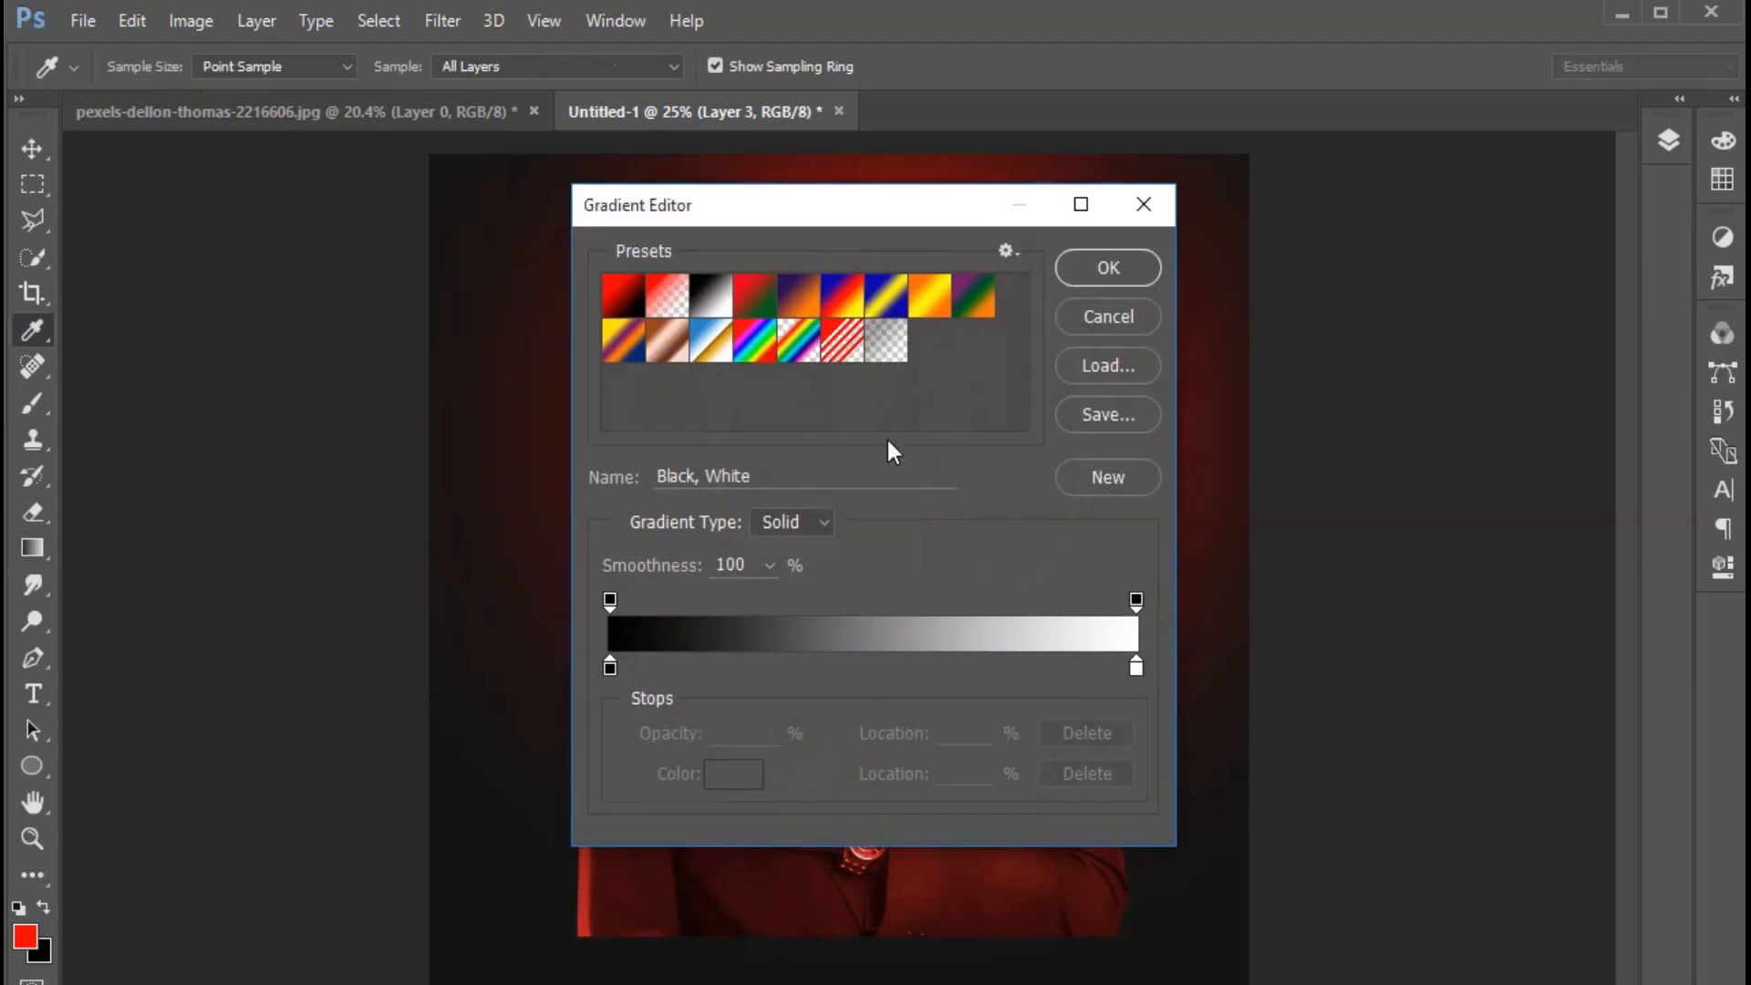
{"action": "left_click", "coordinate": [885, 339]}
{"action": "left_click", "coordinate": [1110, 266]}
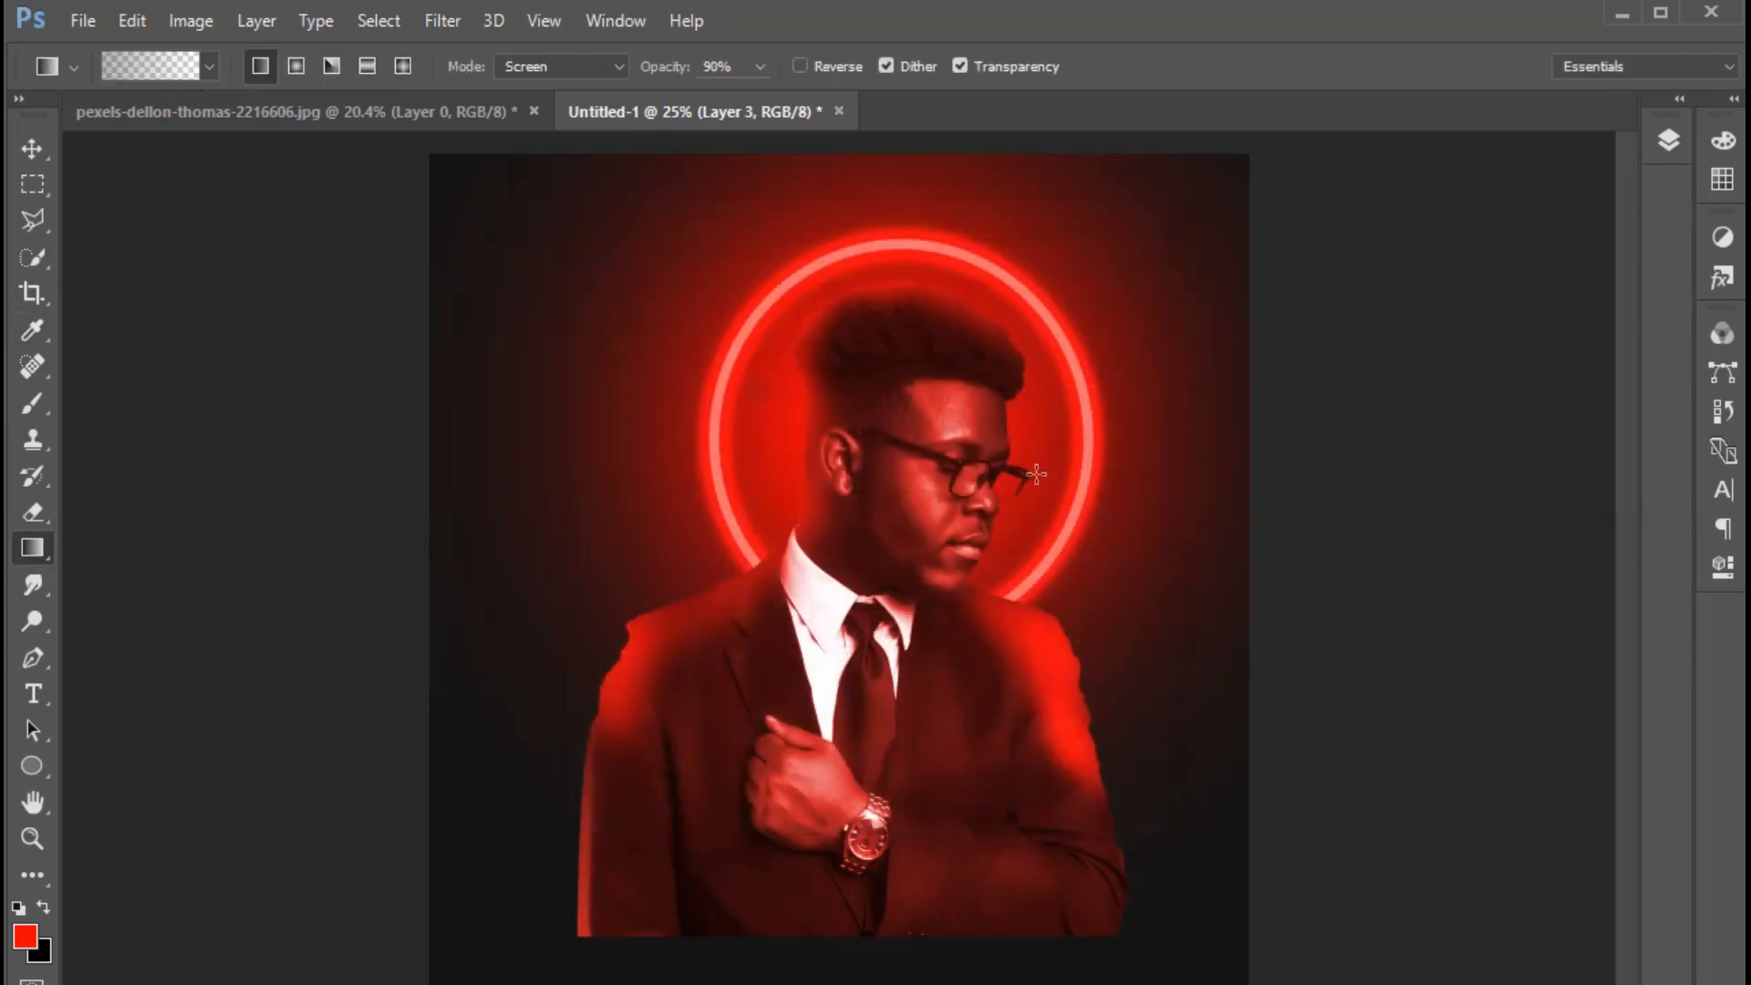
Set up the Brush tool with a black foreground colour, 800 px size and 100% flow
{"action": "left_click", "coordinate": [25, 403]}
{"action": "left_click", "coordinate": [66, 394]}
{"action": "key", "text": "x"}
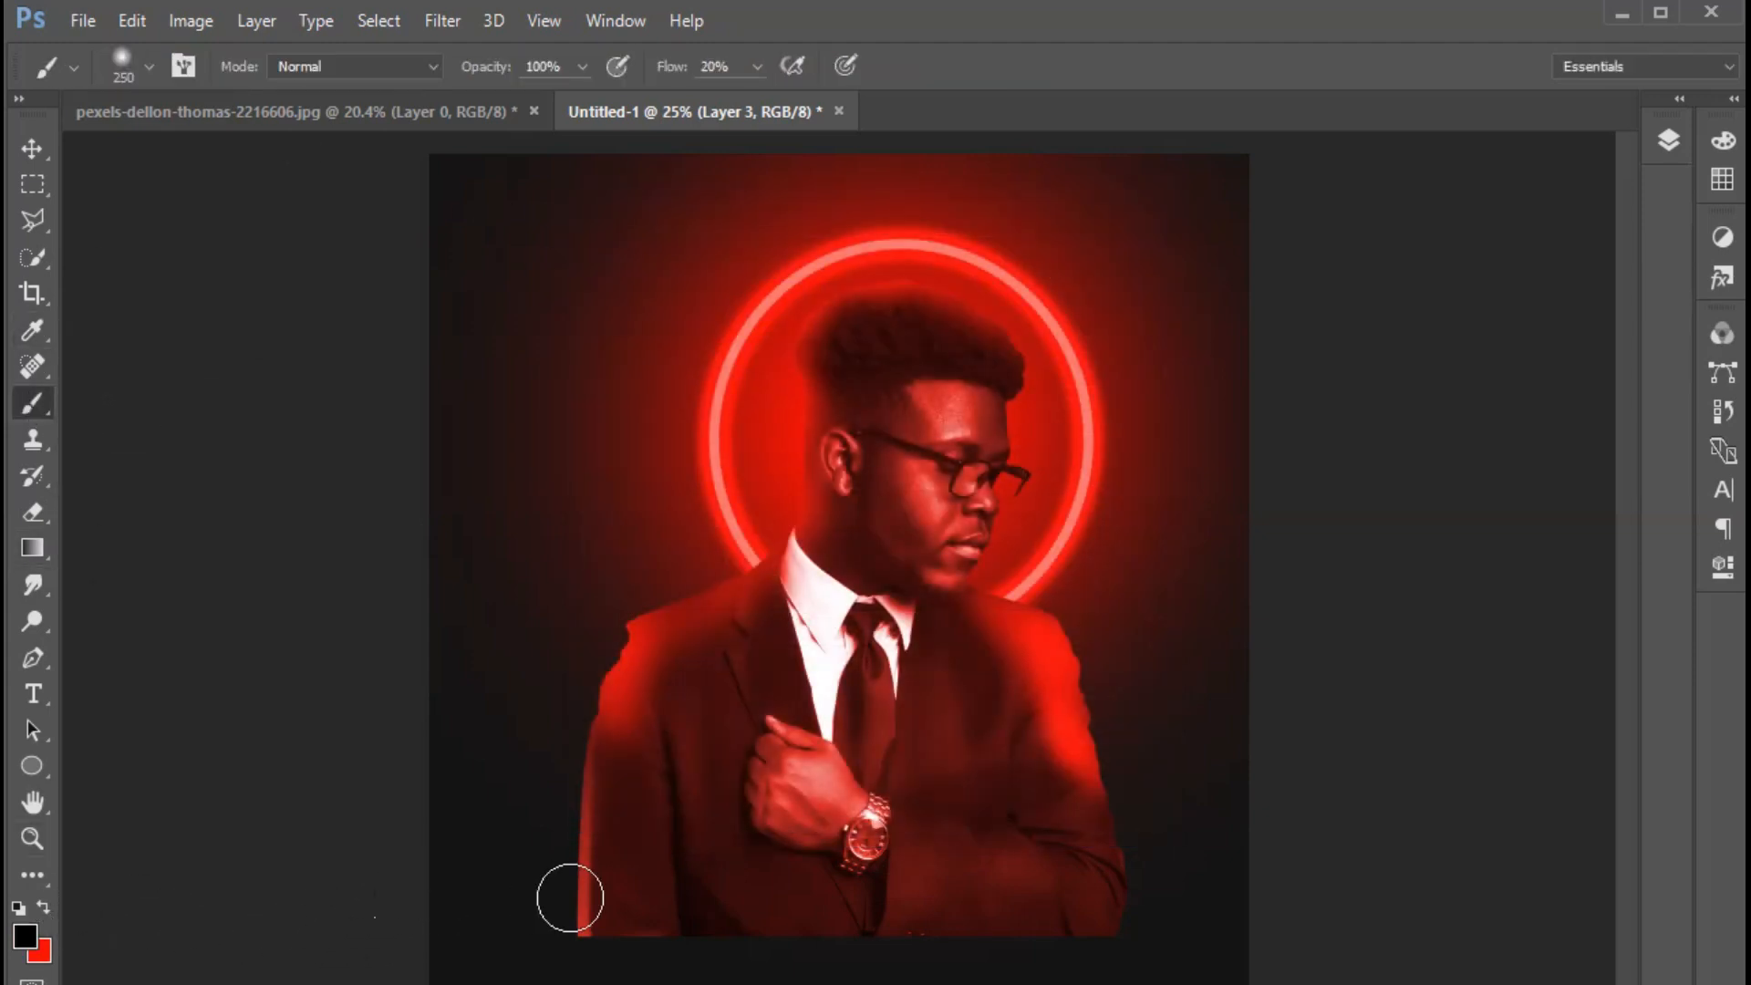
{"action": "key", "text": "bracketright"}
{"action": "key", "text": "bracketright"}
{"action": "key", "text": "bracketright"}
{"action": "key", "text": "bracketright"}
{"action": "key", "text": "bracketright"}
{"action": "key", "text": "bracketright"}
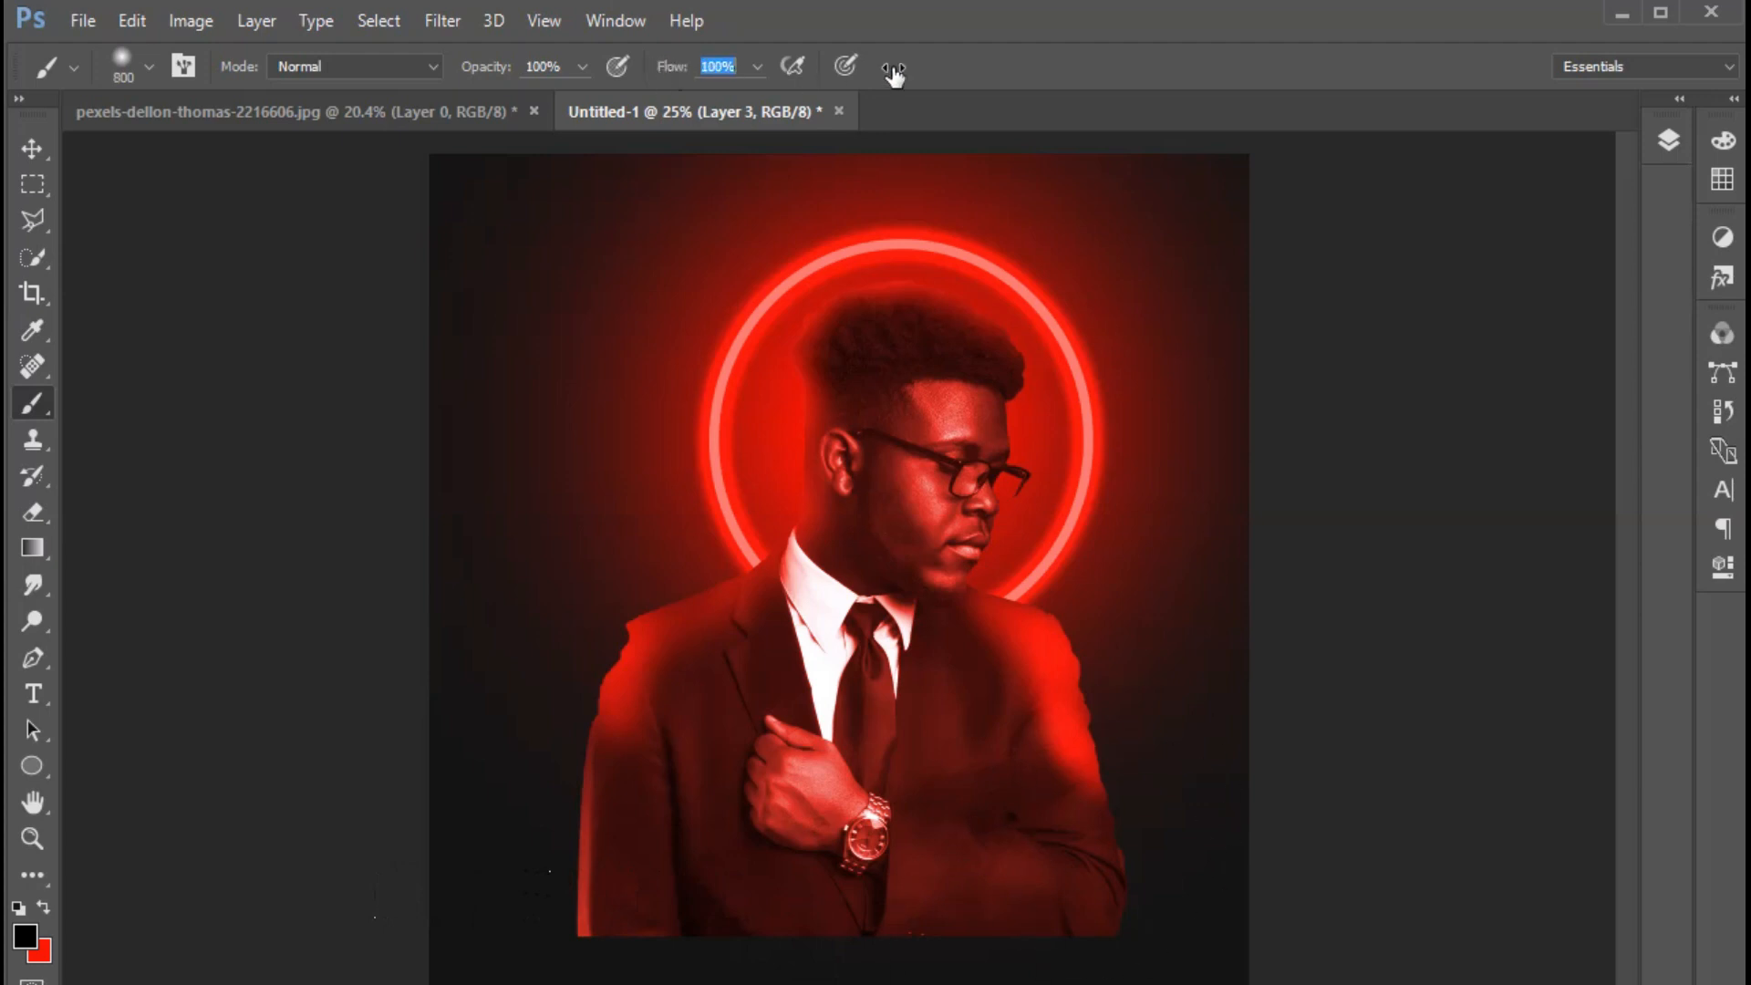
Enlarge the brush to 1300 px and paint soft black along the poster's lower edge to fade out the base of the suit
{"action": "key", "text": "bracketright"}
{"action": "key", "text": "bracketright"}
{"action": "key", "text": "bracketright"}
{"action": "key", "text": "bracketright"}
{"action": "key", "text": "bracketright"}
{"action": "mouse_move", "coordinate": [1268, 953]}
{"action": "left_mouse_down"}
{"action": "mouse_move", "coordinate": [1032, 984]}
{"action": "mouse_move", "coordinate": [530, 984]}
{"action": "left_mouse_up"}
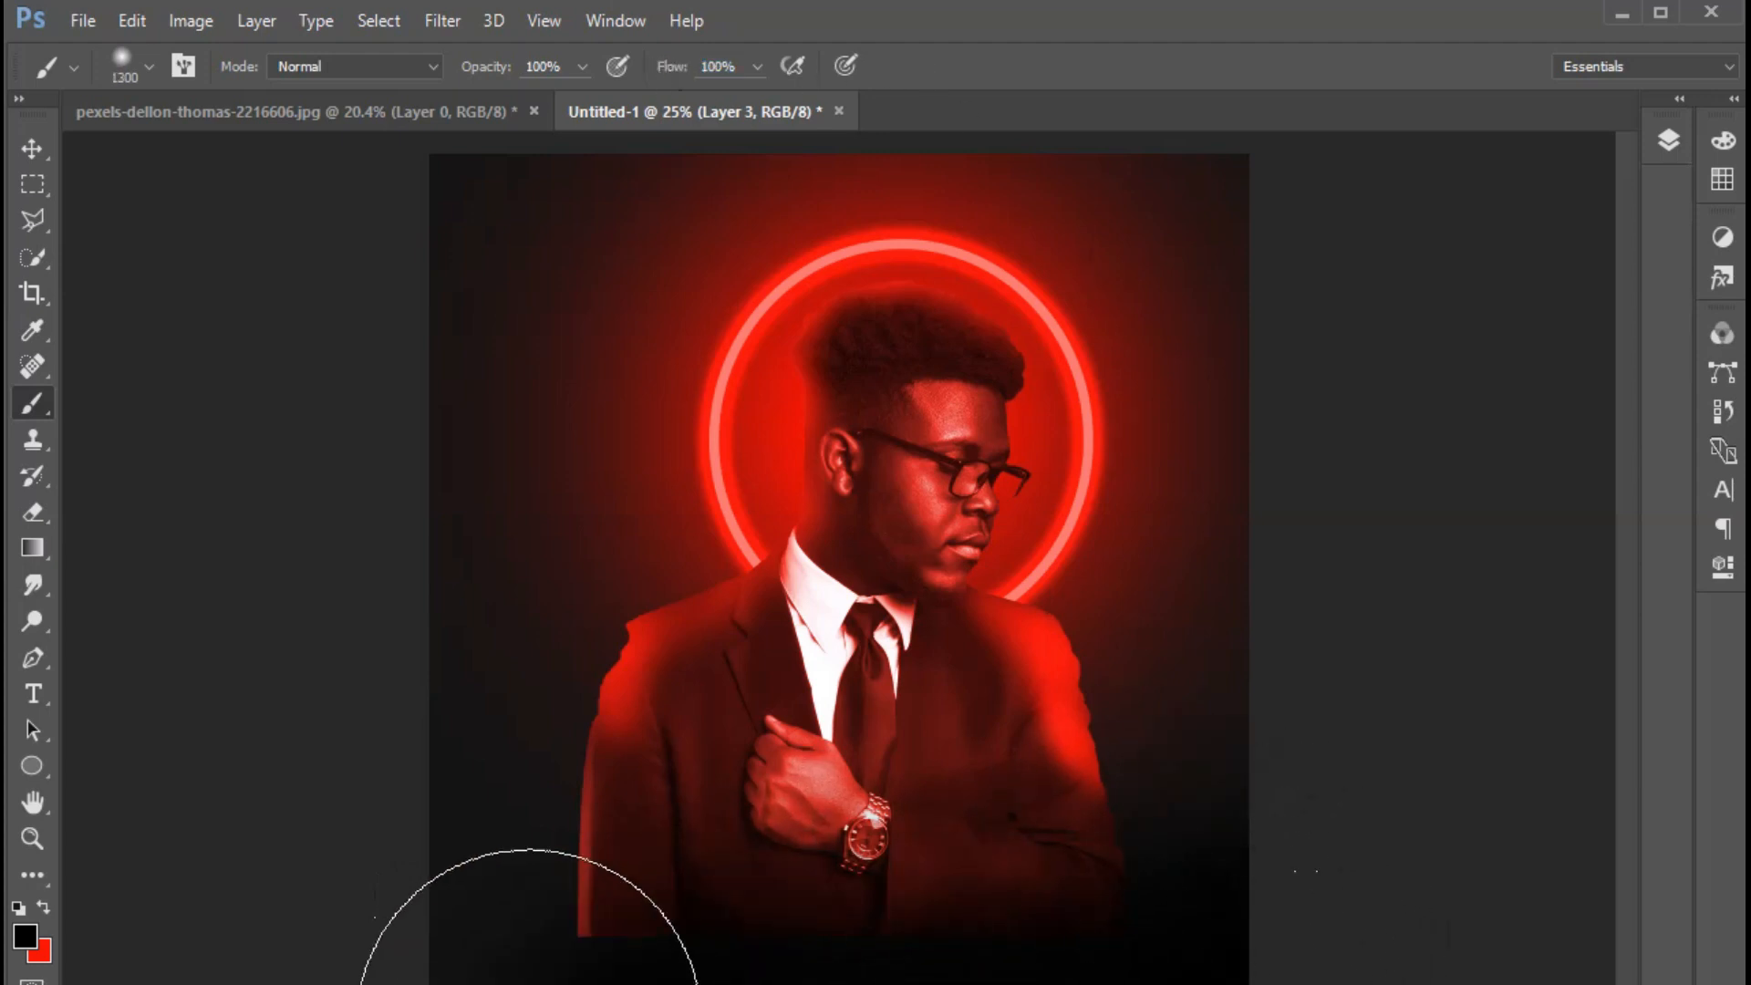
{"action": "mouse_move", "coordinate": [298, 803]}
{"action": "left_mouse_down"}
{"action": "mouse_move", "coordinate": [580, 984]}
{"action": "mouse_move", "coordinate": [1128, 984]}
{"action": "mouse_move", "coordinate": [457, 984]}
{"action": "mouse_move", "coordinate": [281, 721]}
{"action": "mouse_move", "coordinate": [893, 984]}
{"action": "mouse_move", "coordinate": [1263, 984]}
{"action": "left_mouse_up"}
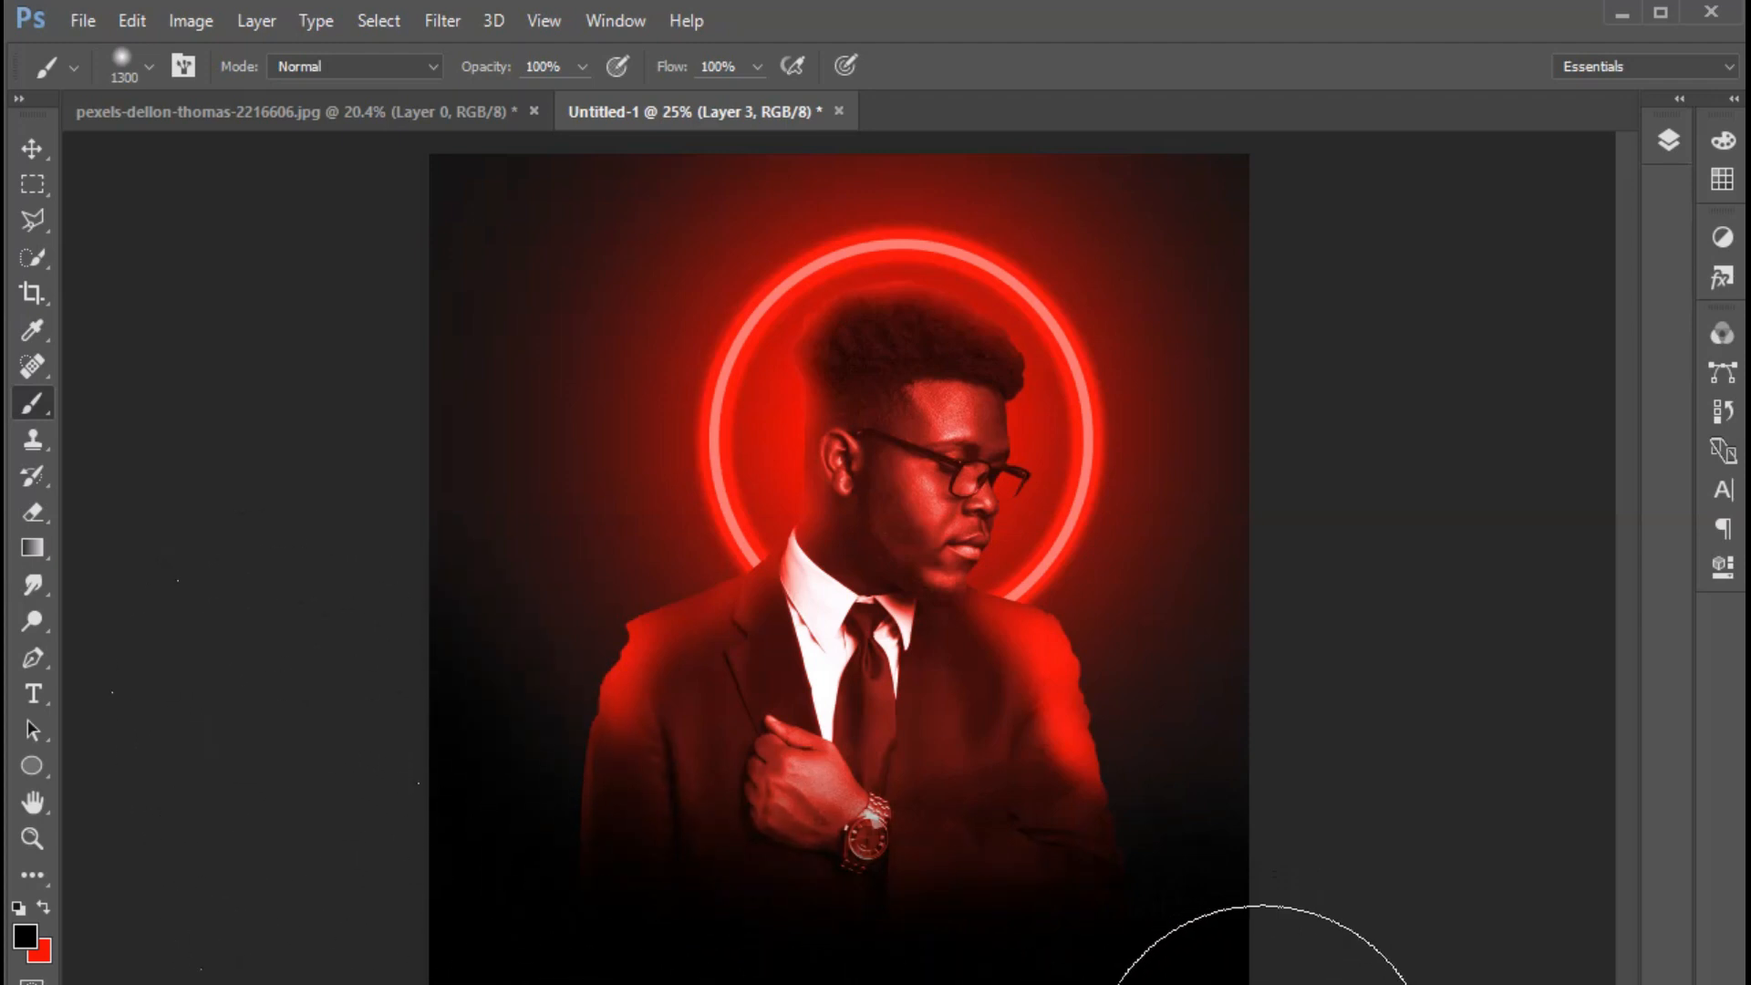
Reduce the brush size to 400 px
{"action": "key", "text": "bracketleft"}
{"action": "key", "text": "bracketleft"}
{"action": "key", "text": "bracketleft"}
{"action": "key", "text": "bracketleft"}
{"action": "key", "text": "bracketleft"}
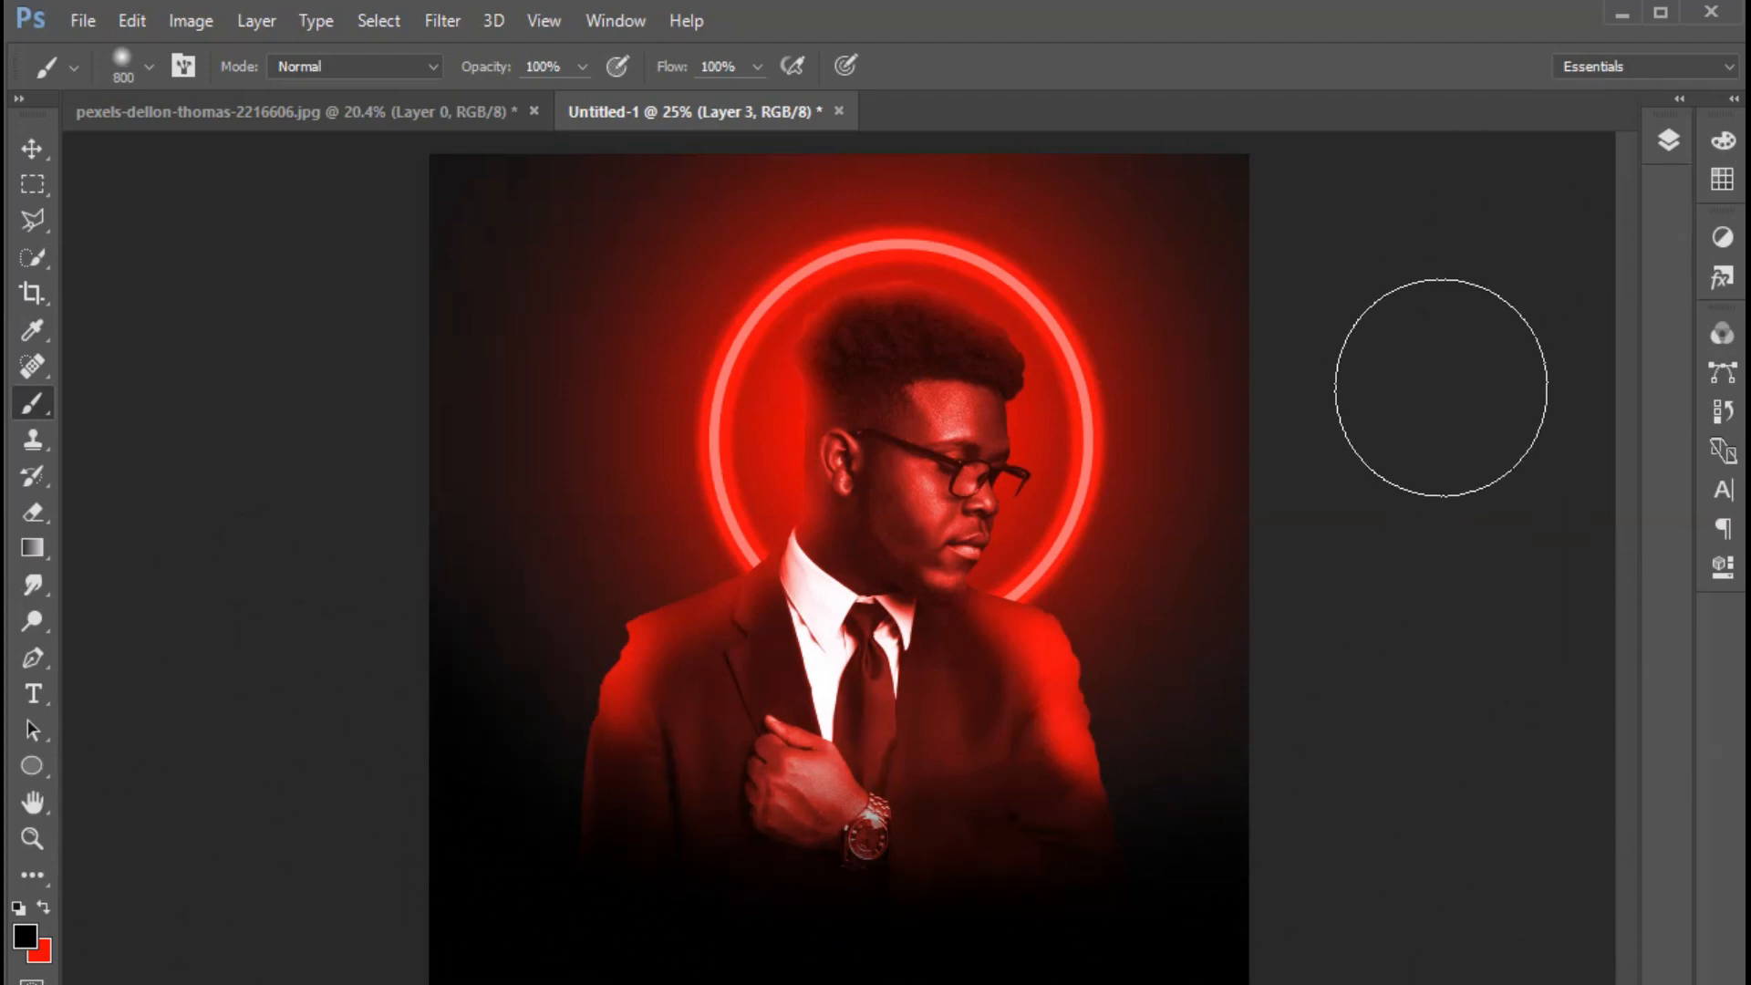
{"action": "key", "text": "bracketleft"}
{"action": "key", "text": "bracketleft"}
{"action": "key", "text": "bracketleft"}
{"action": "key", "text": "bracketleft"}
{"action": "key", "text": "bracketleft"}
{"action": "key", "text": "bracketright"}
{"action": "key", "text": "bracketright"}
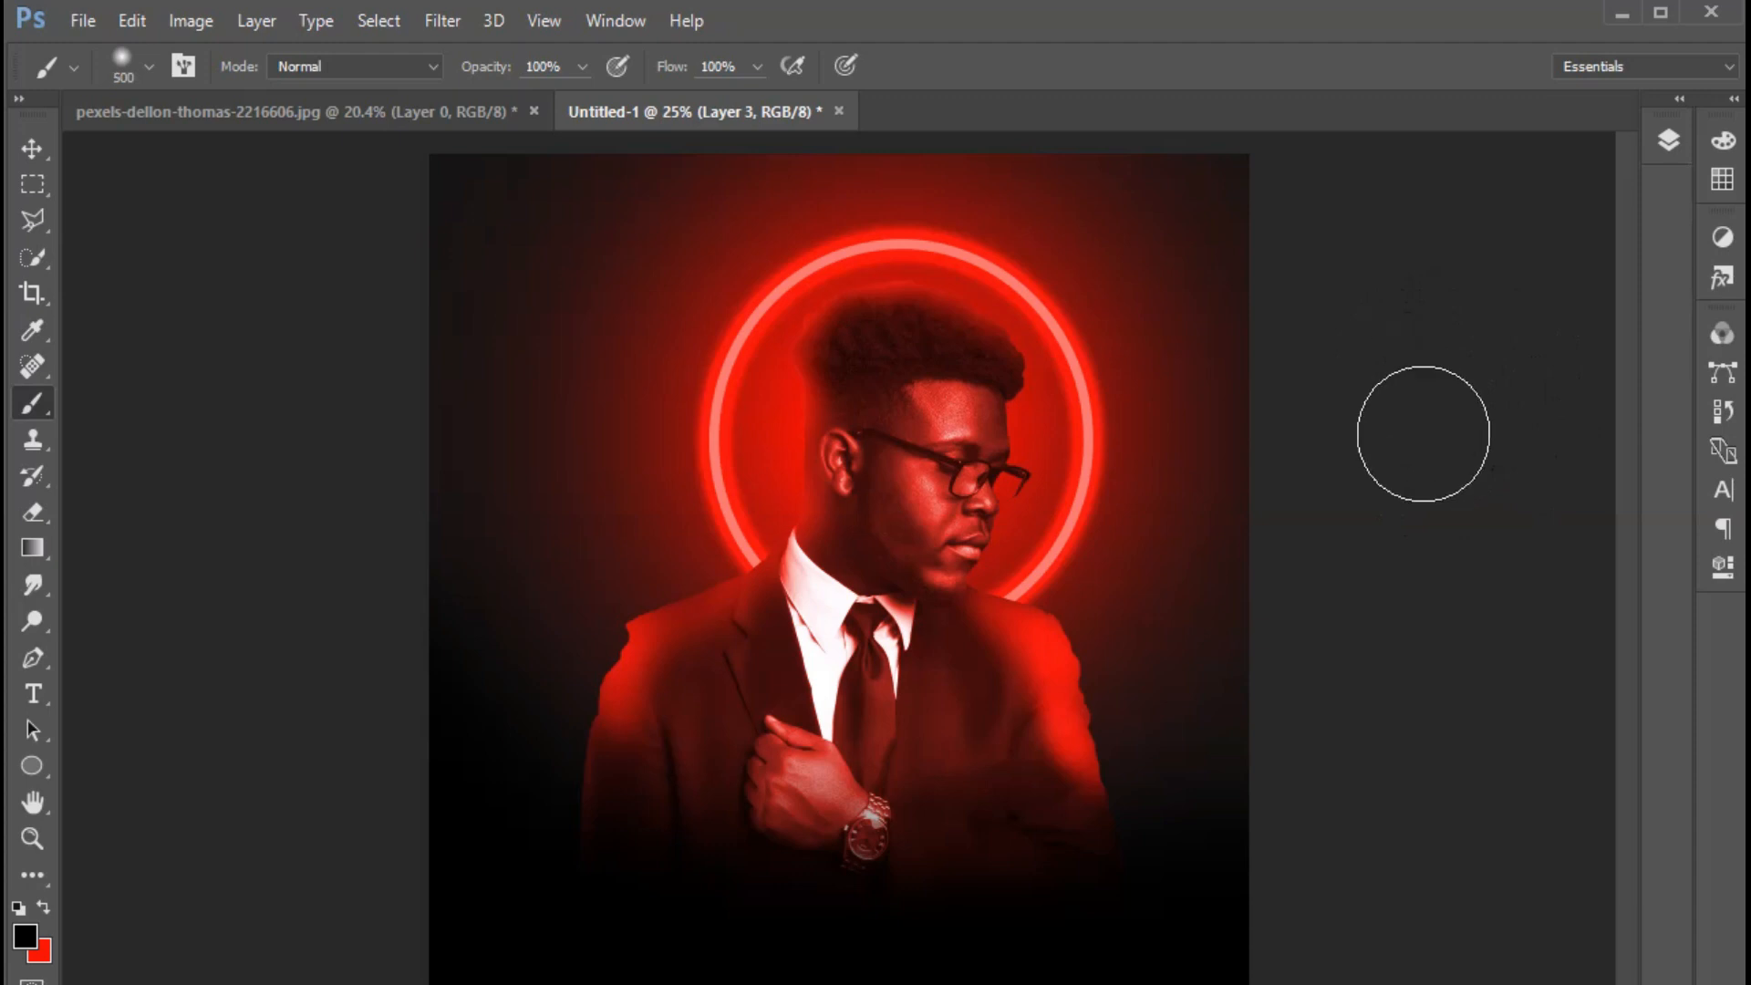
{"action": "key", "text": "bracketleft"}
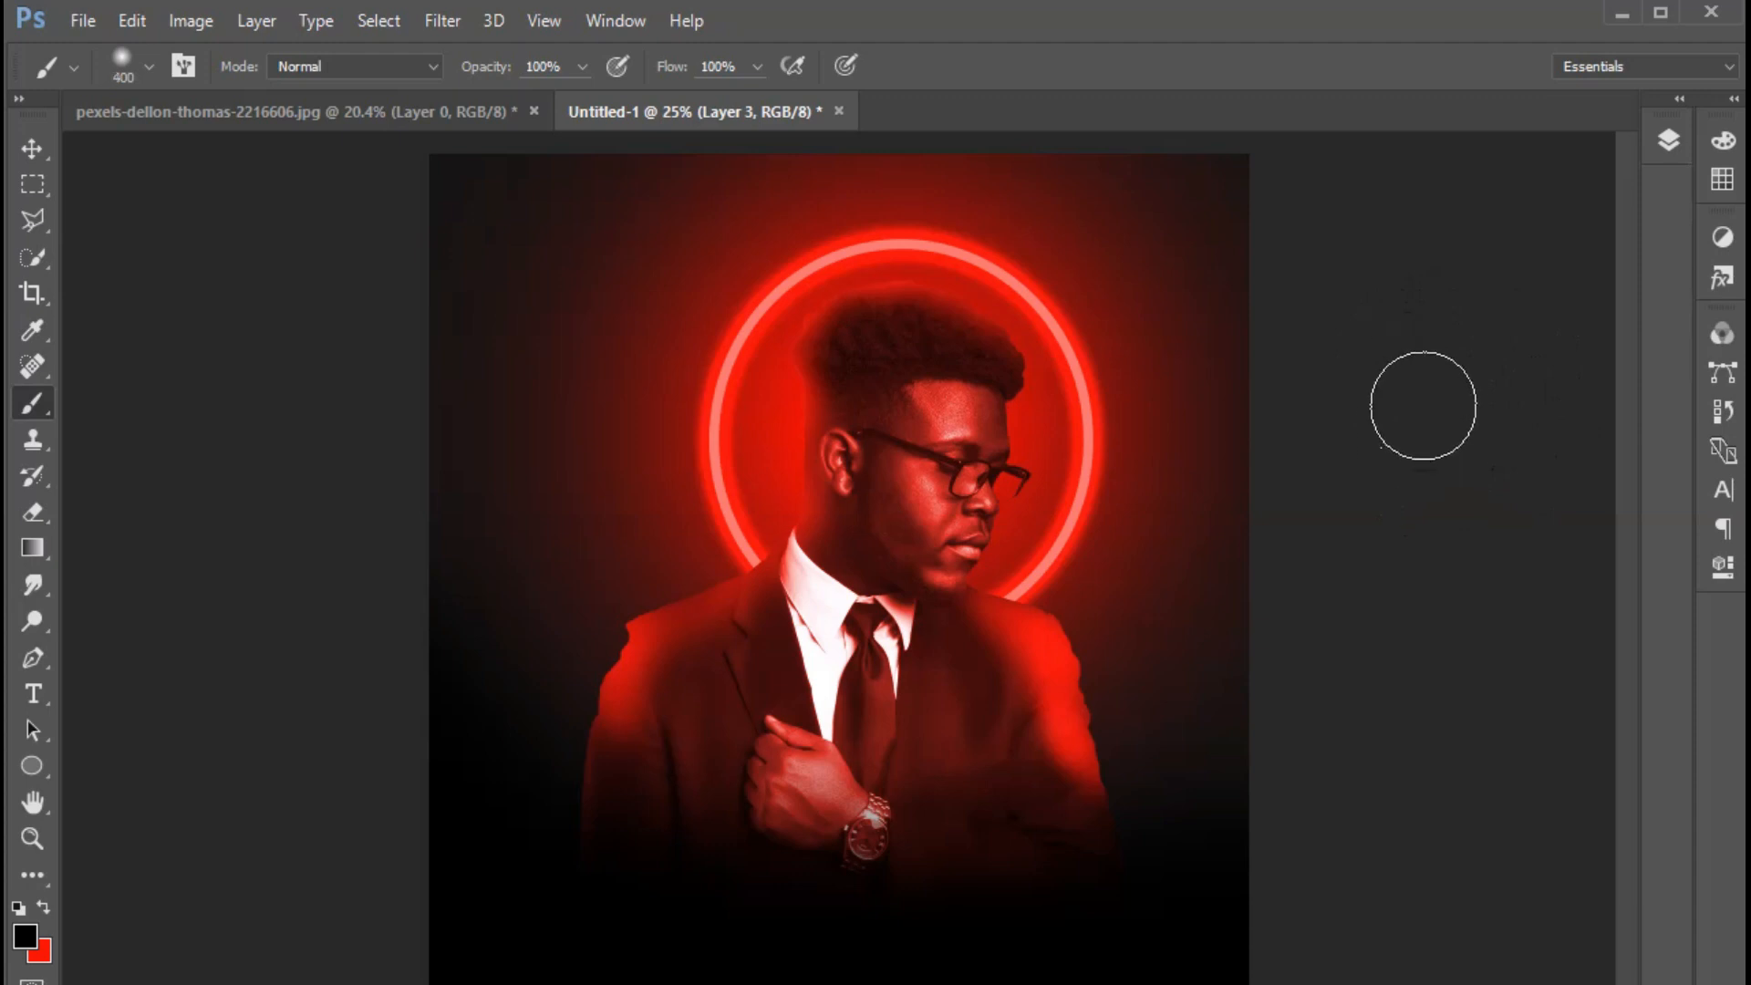
Stretch the black fade on Layer 3 vertically to about 116% height, extending it past the poster's lower edge and further upward
{"action": "left_click", "coordinate": [1669, 140]}
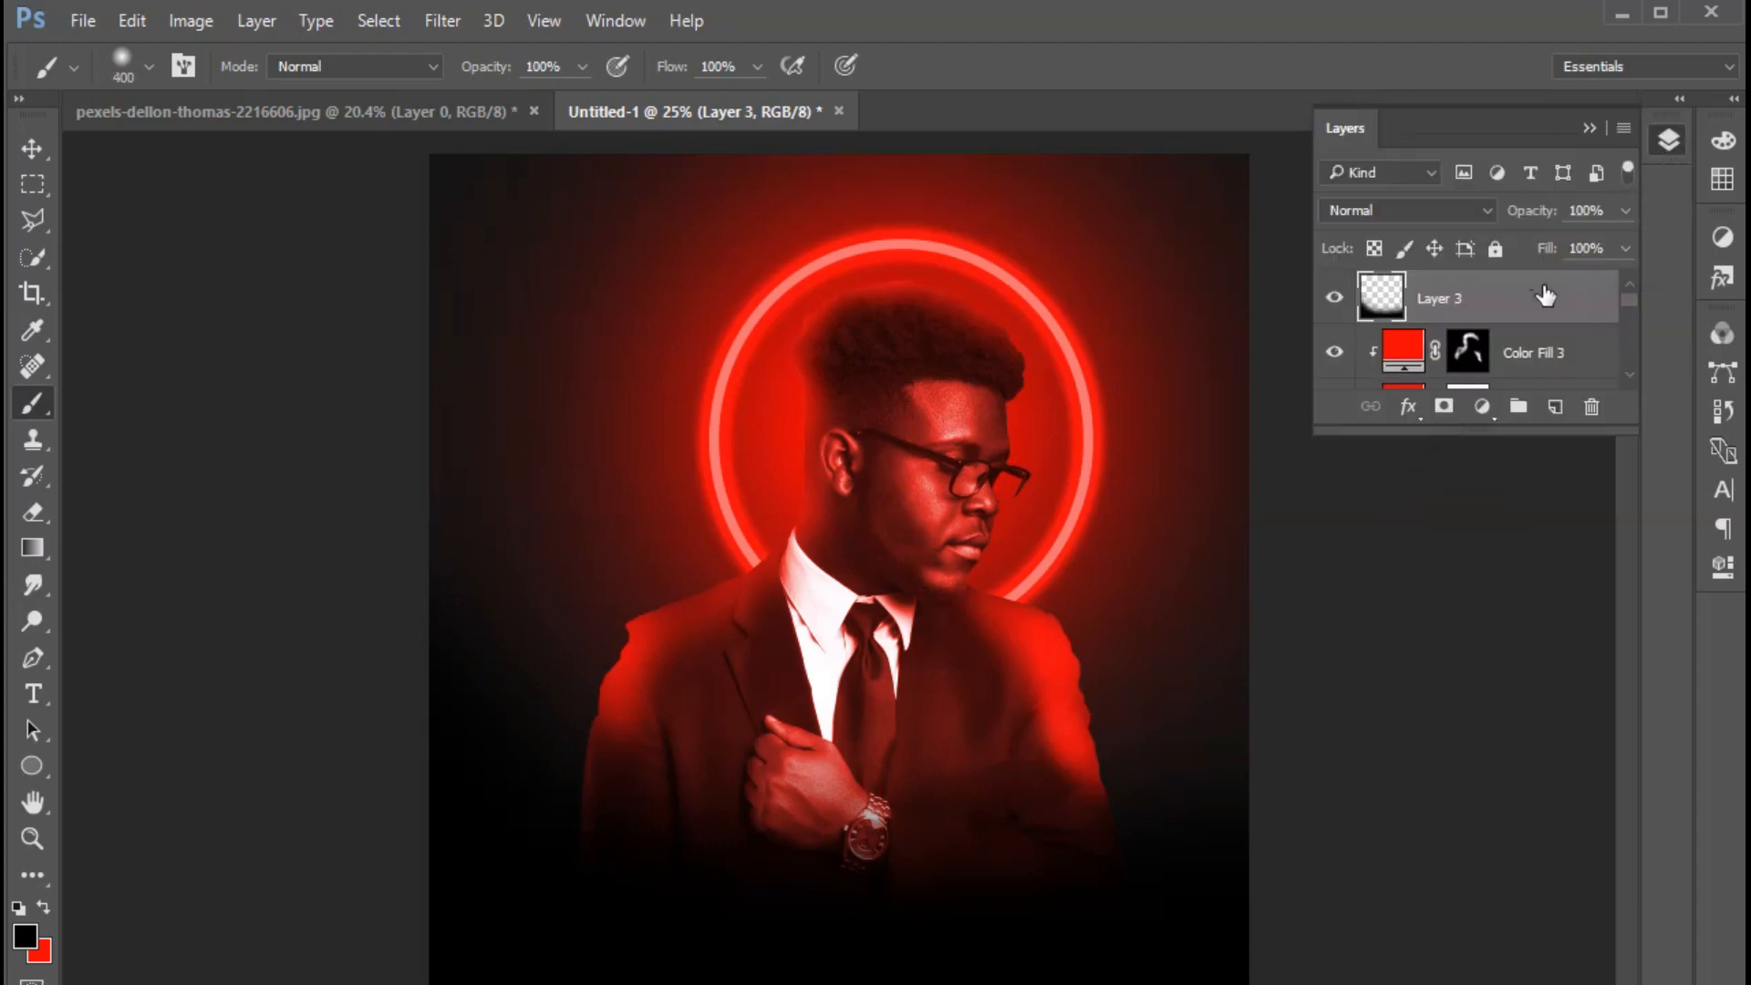
{"action": "left_click", "coordinate": [1588, 131]}
{"action": "left_click", "coordinate": [37, 153]}
{"action": "left_click_drag", "start_coordinate": [843, 984], "coordinate": [844, 984]}
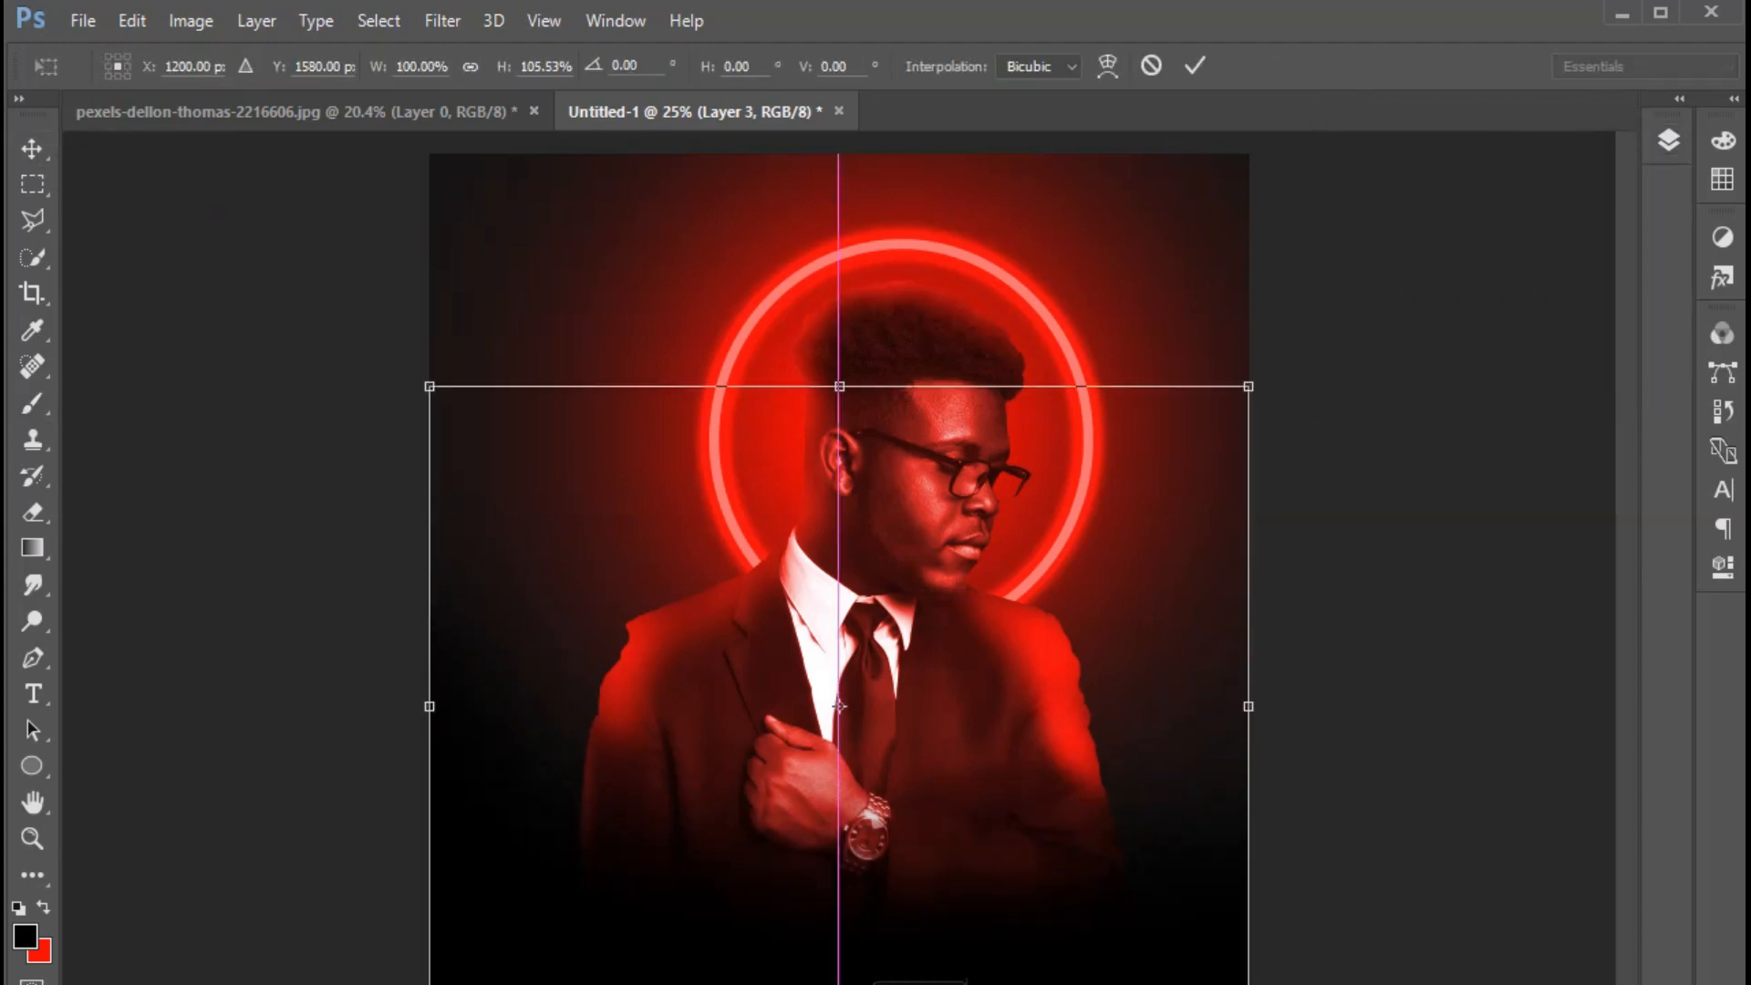
{"action": "left_click_drag", "start_coordinate": [840, 386], "coordinate": [840, 347]}
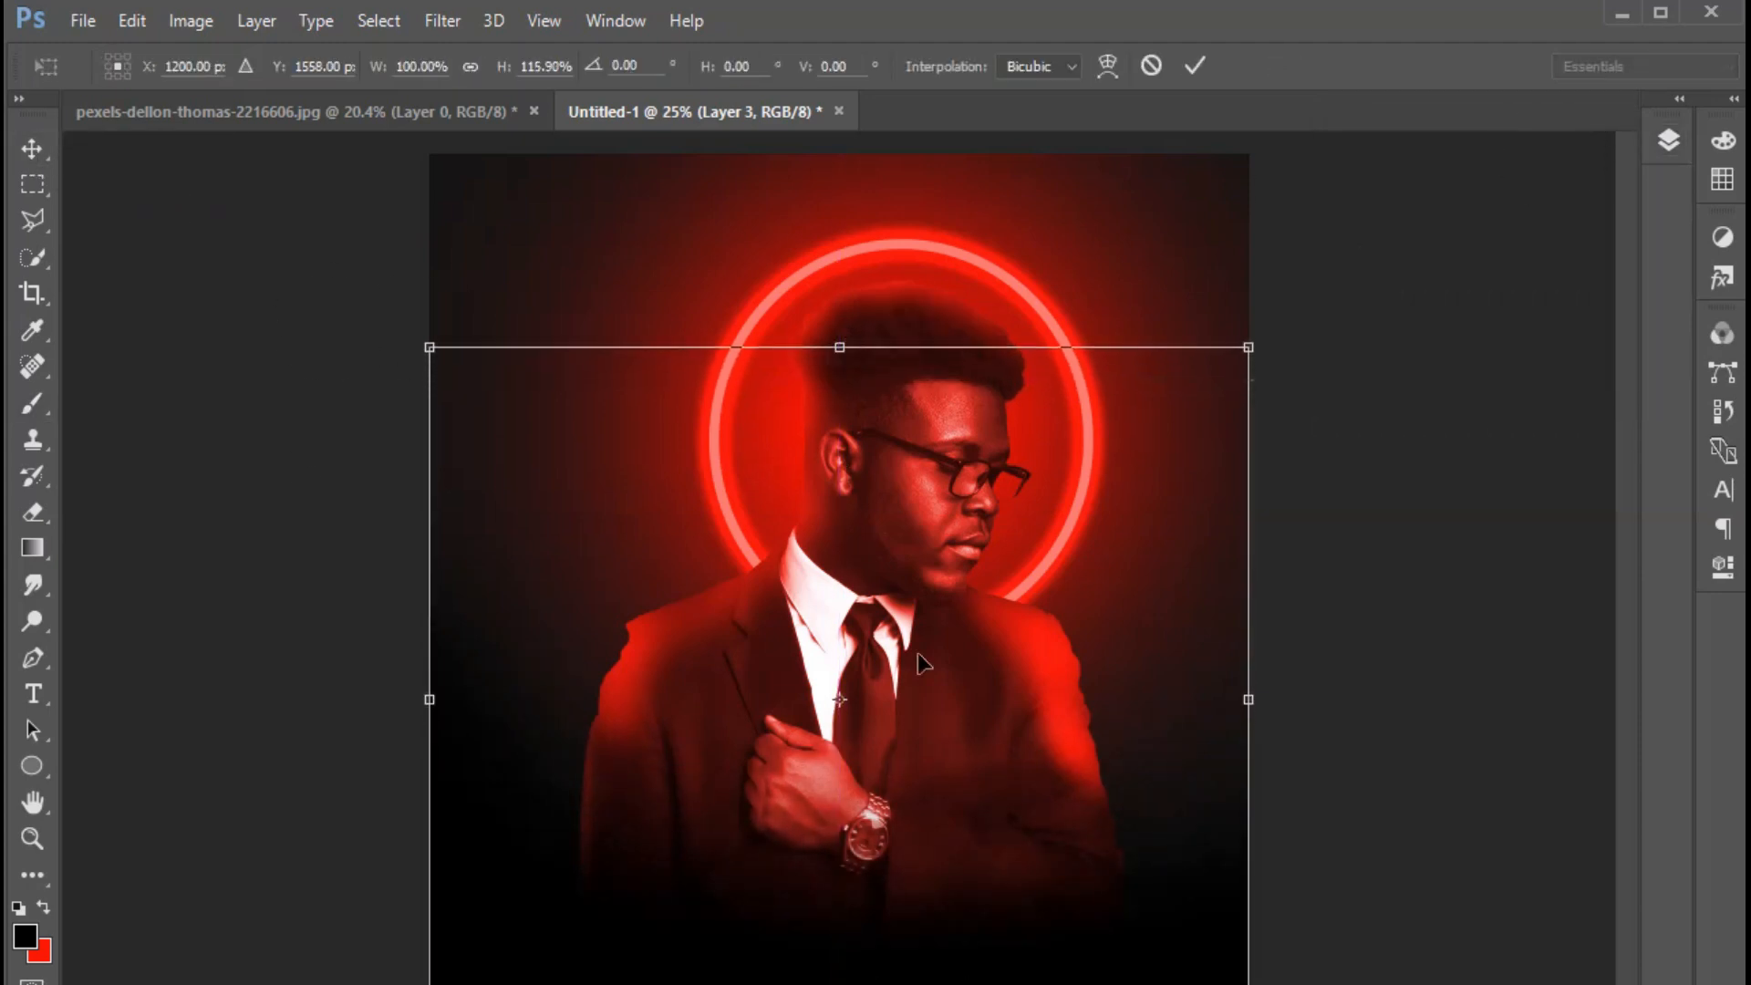
{"action": "key", "text": "Return"}
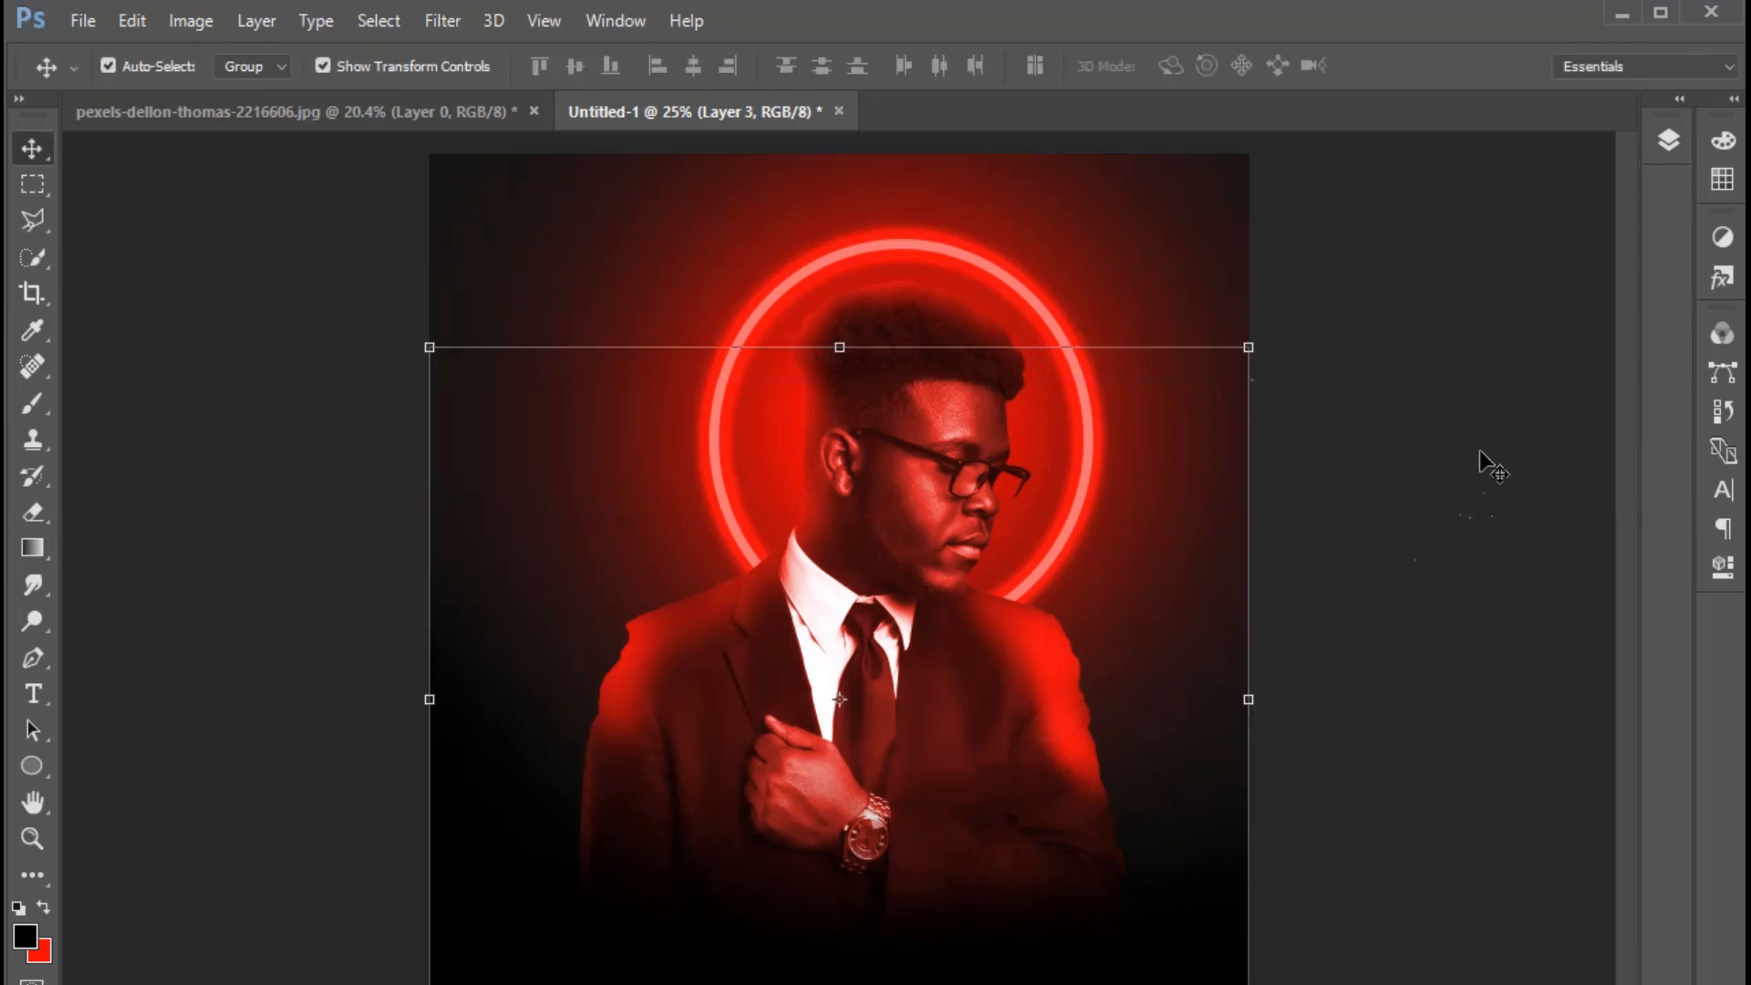
Add a new layer above the fade and set the Type tool's text colour to white (ffffff)
{"action": "left_click", "coordinate": [33, 694]}
{"action": "left_click", "coordinate": [1668, 141]}
{"action": "left_click", "coordinate": [1556, 409]}
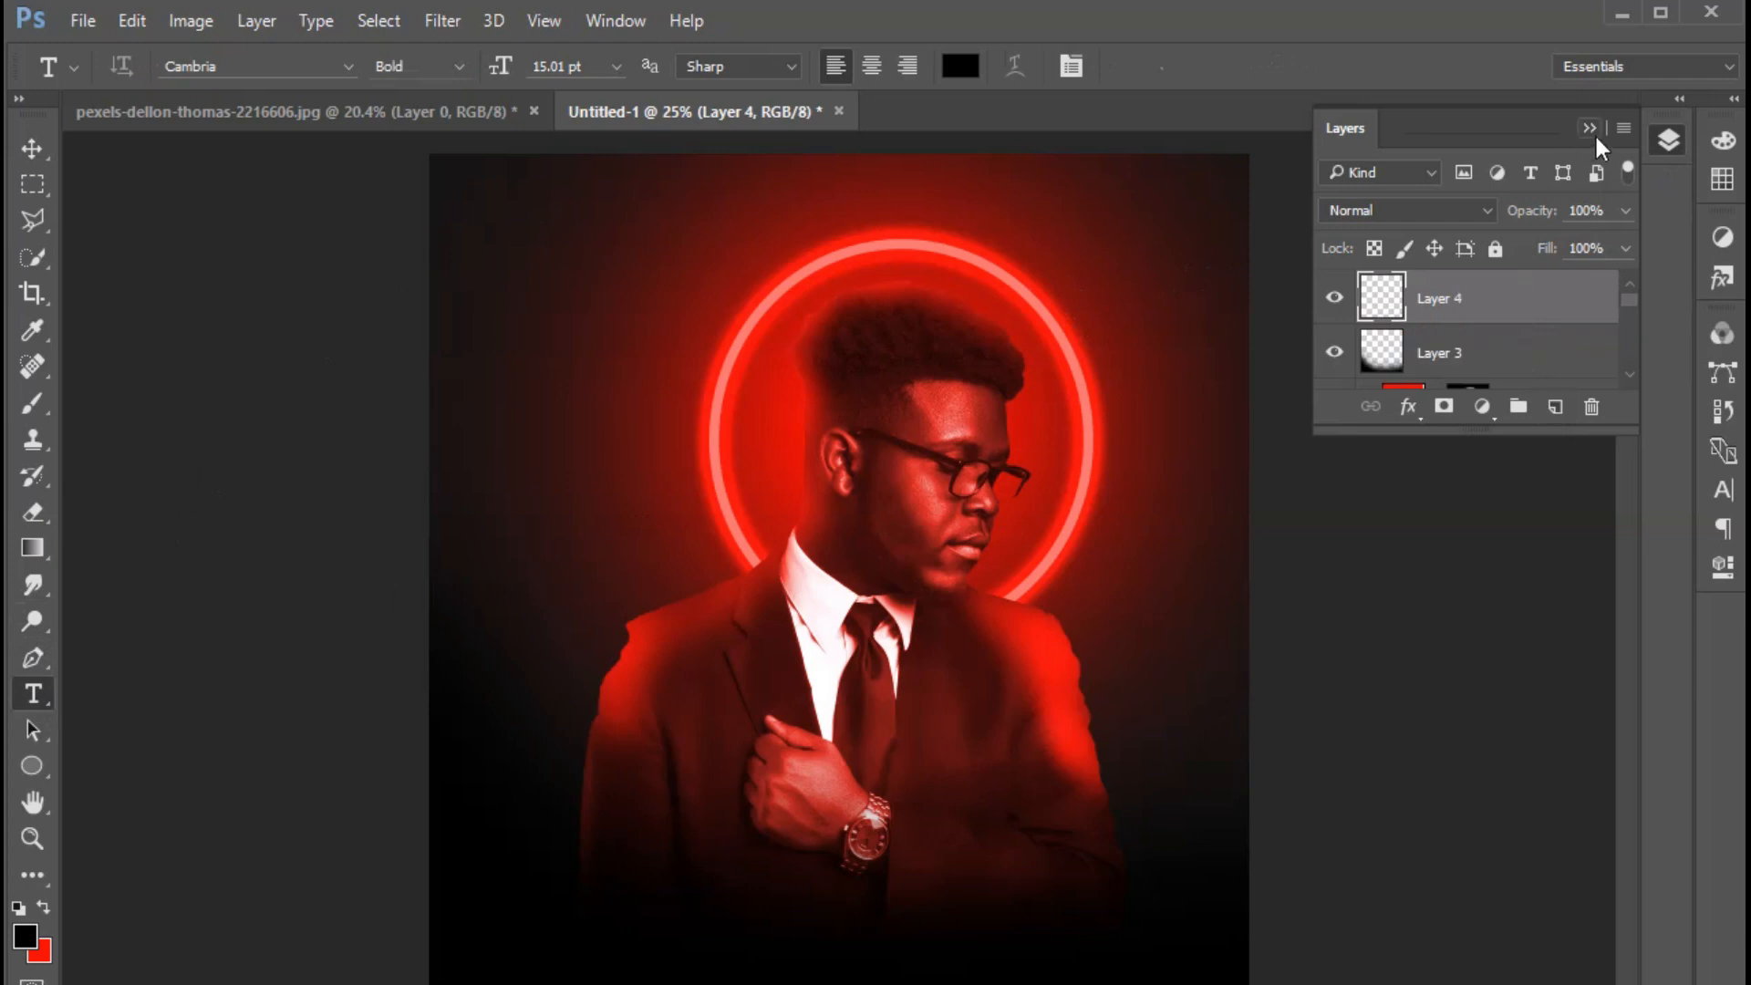
{"action": "left_click", "coordinate": [1590, 128]}
{"action": "left_click", "coordinate": [960, 65]}
{"action": "type", "text": "ffffff"}
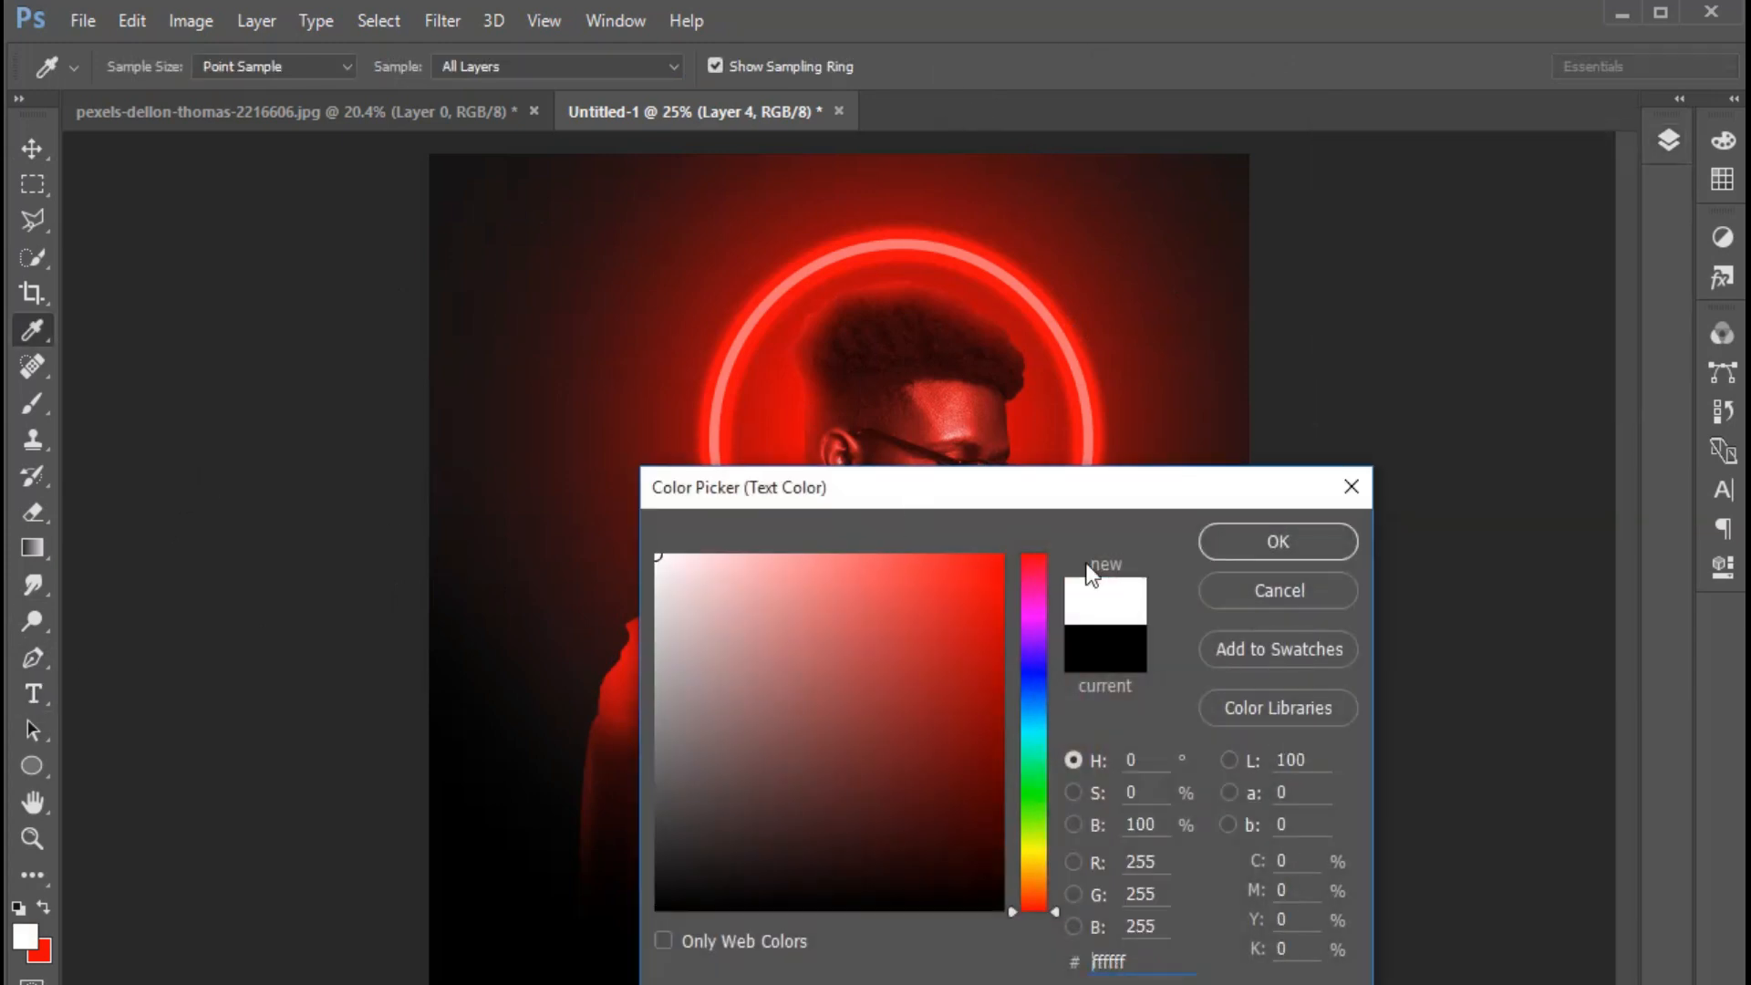
{"action": "key", "text": "Return"}
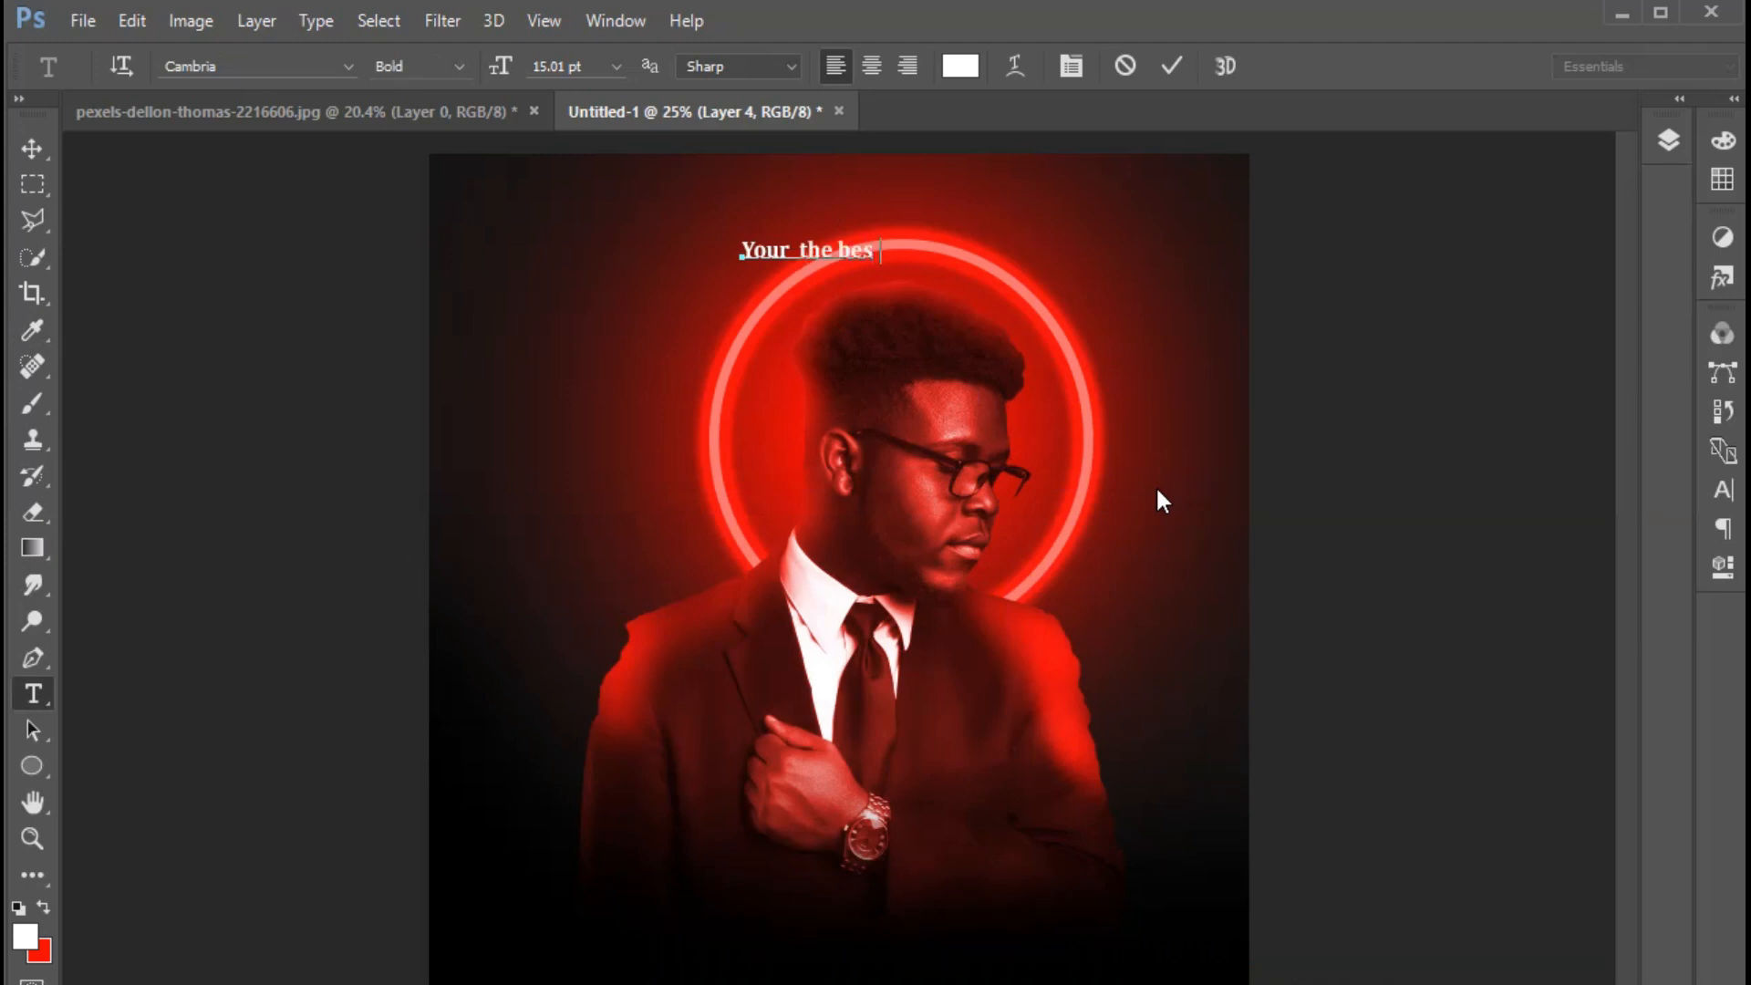
Enter the headline "Your the best", enlarge it to about 27 pt and place it above the neon ring
{"action": "type", "text": "t"}
{"action": "key", "text": "ctrl+a"}
{"action": "left_click", "coordinate": [32, 148]}
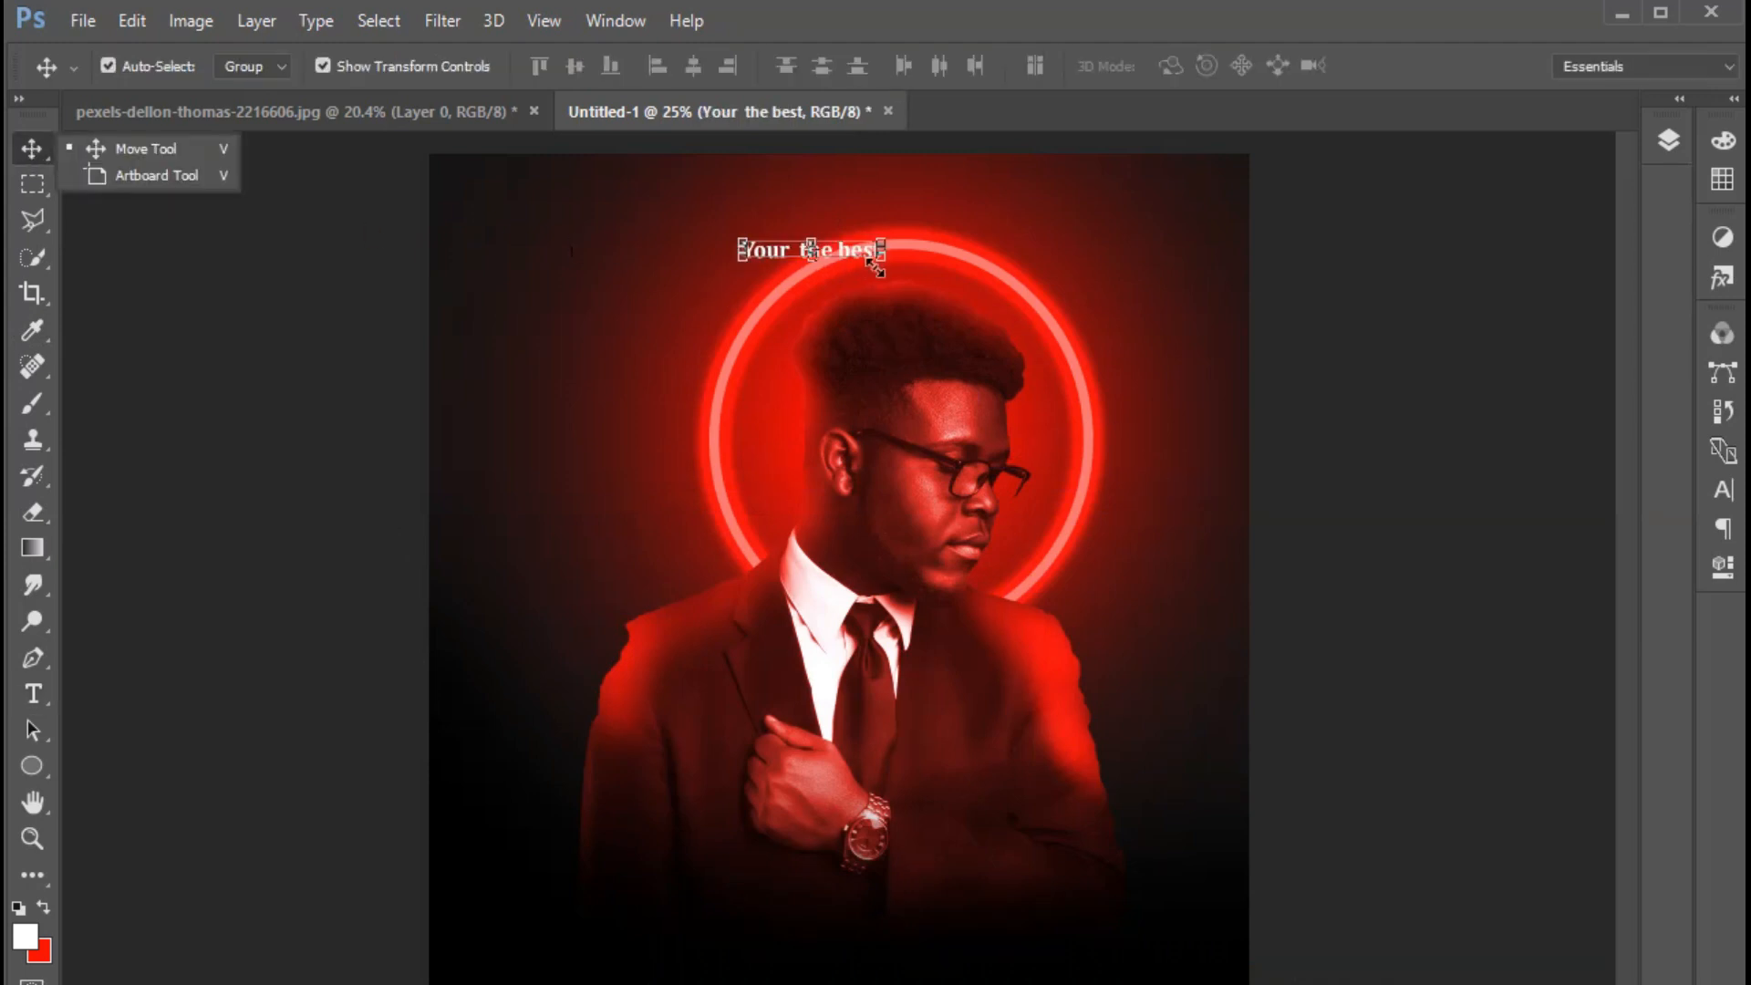
{"action": "key", "text": "ctrl+t"}
{"action": "left_click_drag", "start_coordinate": [881, 255], "coordinate": [945, 210]}
{"action": "key", "text": "Return"}
{"action": "left_click", "coordinate": [1022, 236]}
{"action": "left_click", "coordinate": [978, 208]}
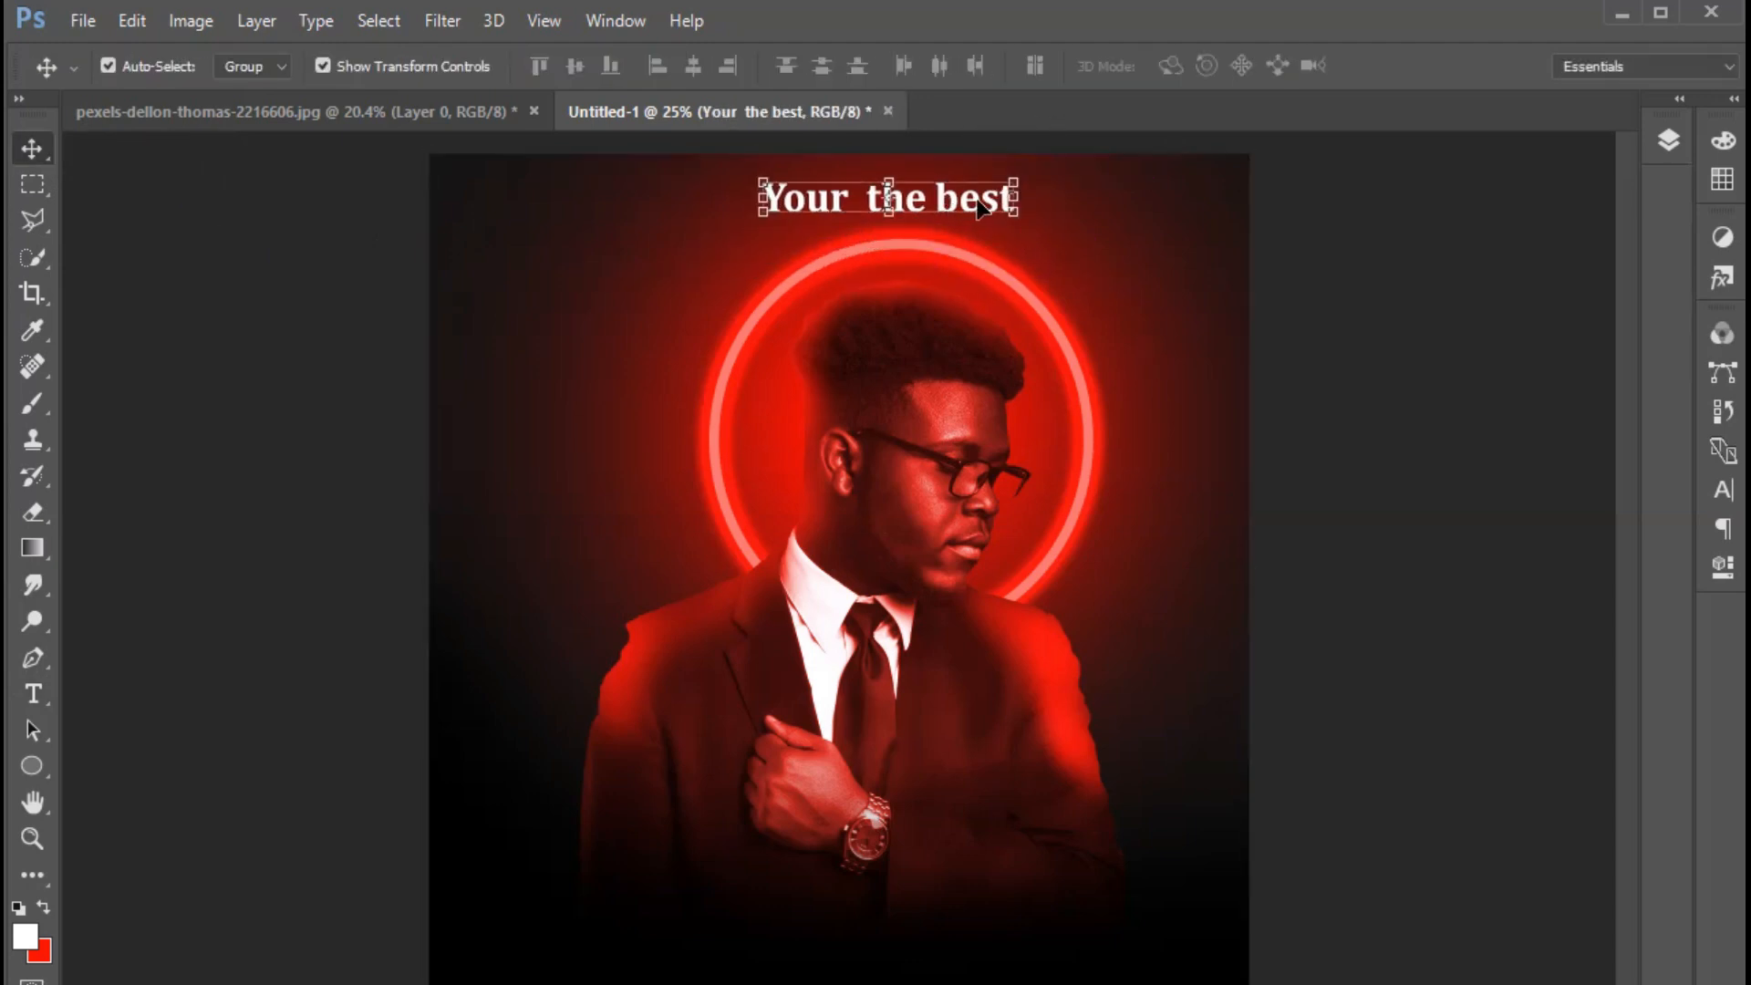
Duplicate the headline onto the man's chest and change the copy's text to "get ready to"
{"action": "key", "text": "ctrl+j"}
{"action": "left_click_drag", "start_coordinate": [978, 208], "coordinate": [948, 694]}
{"action": "left_click", "coordinate": [1671, 140]}
{"action": "left_click", "coordinate": [1671, 140]}
{"action": "left_click", "coordinate": [1669, 139]}
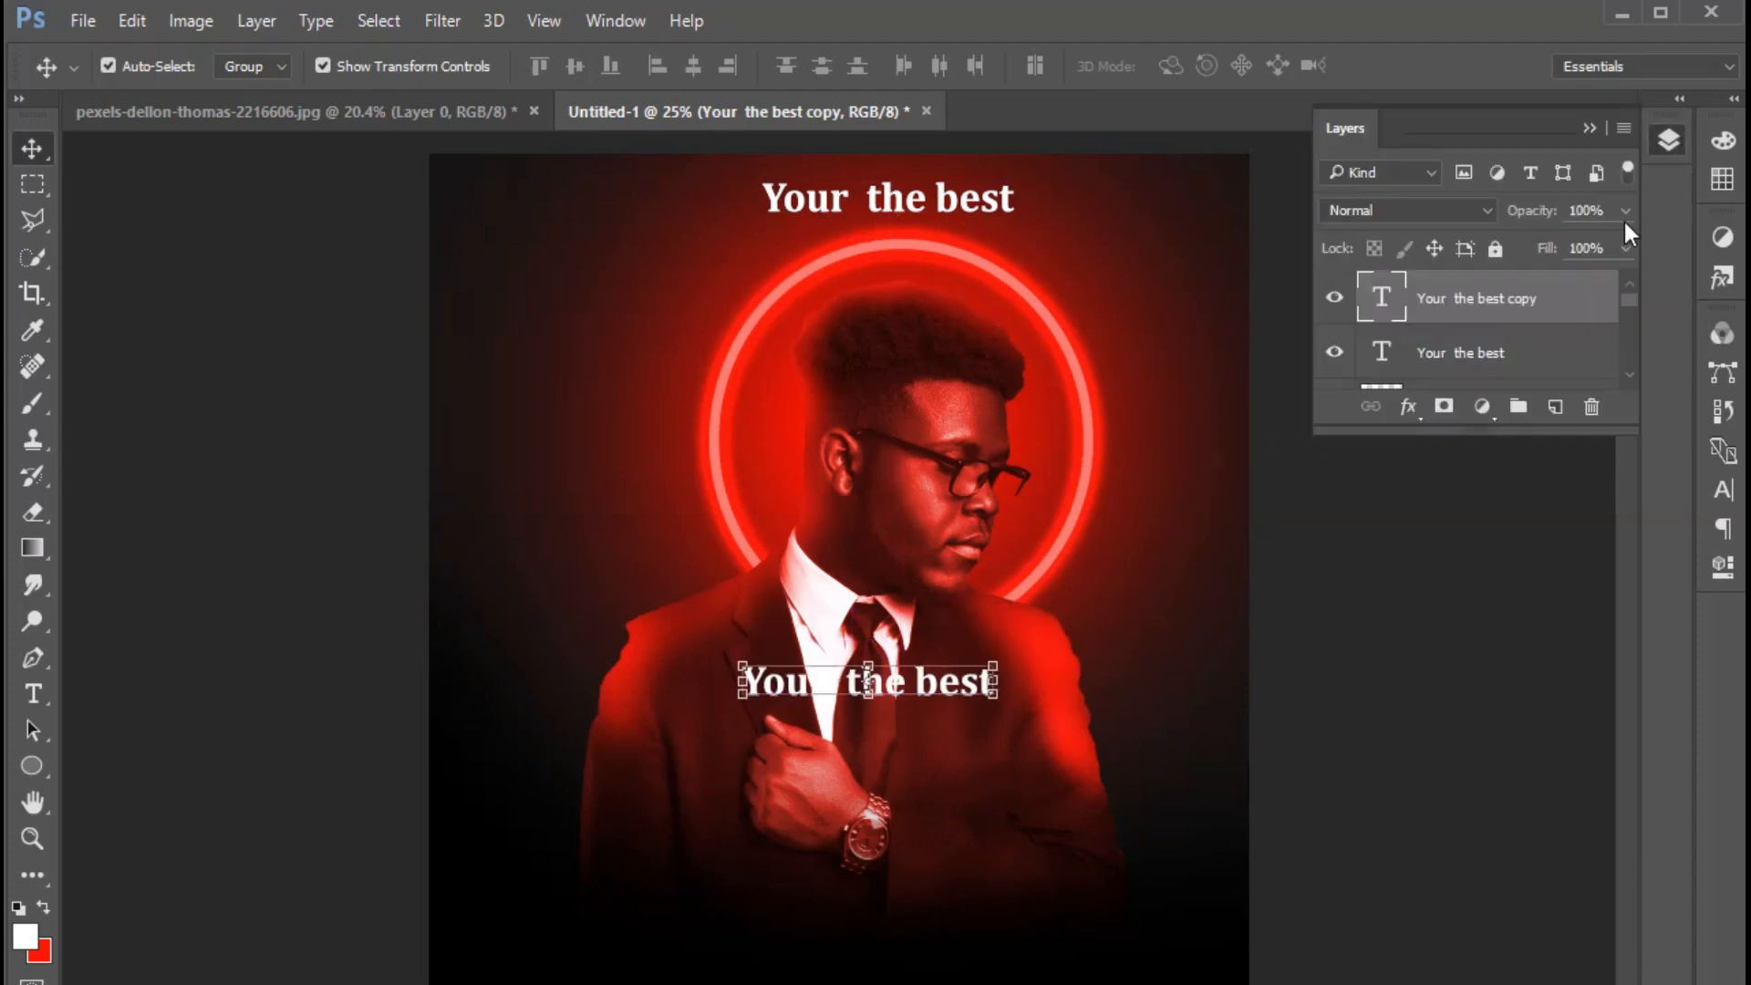
{"action": "double_click", "coordinate": [1392, 299]}
{"action": "left_click", "coordinate": [1588, 127]}
{"action": "type", "text": "get"}
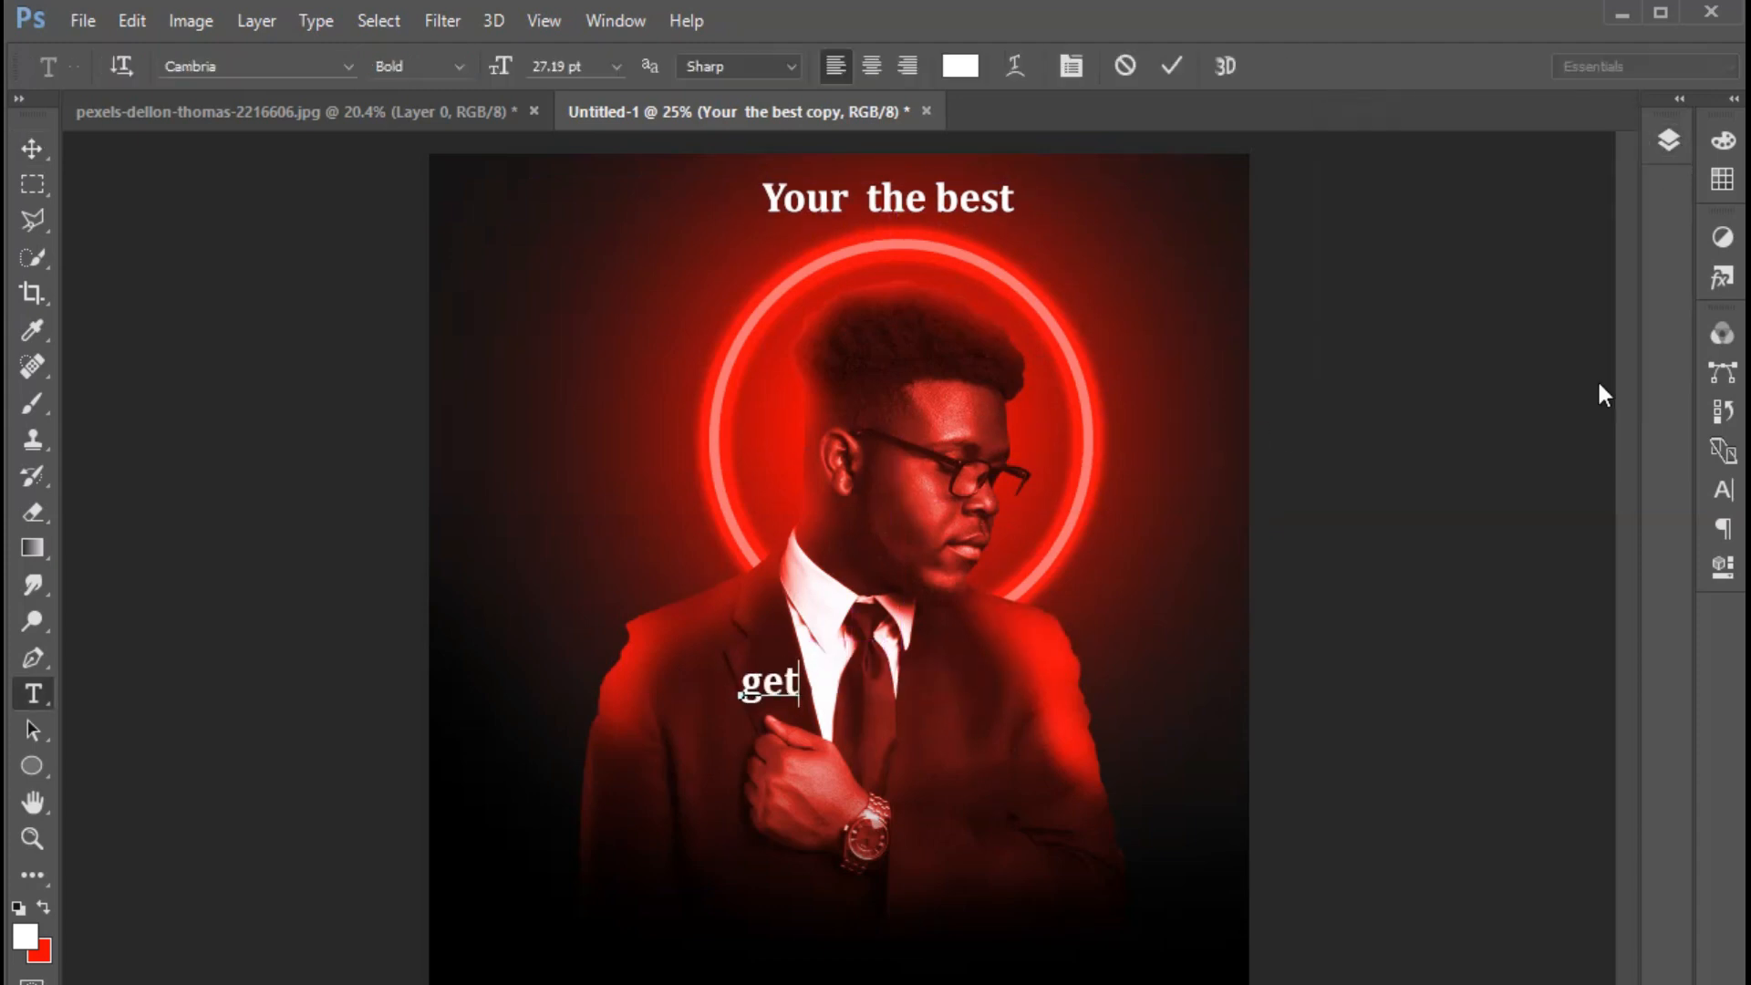
{"action": "type", "text": " ready to"}
{"action": "left_click", "coordinate": [33, 151]}
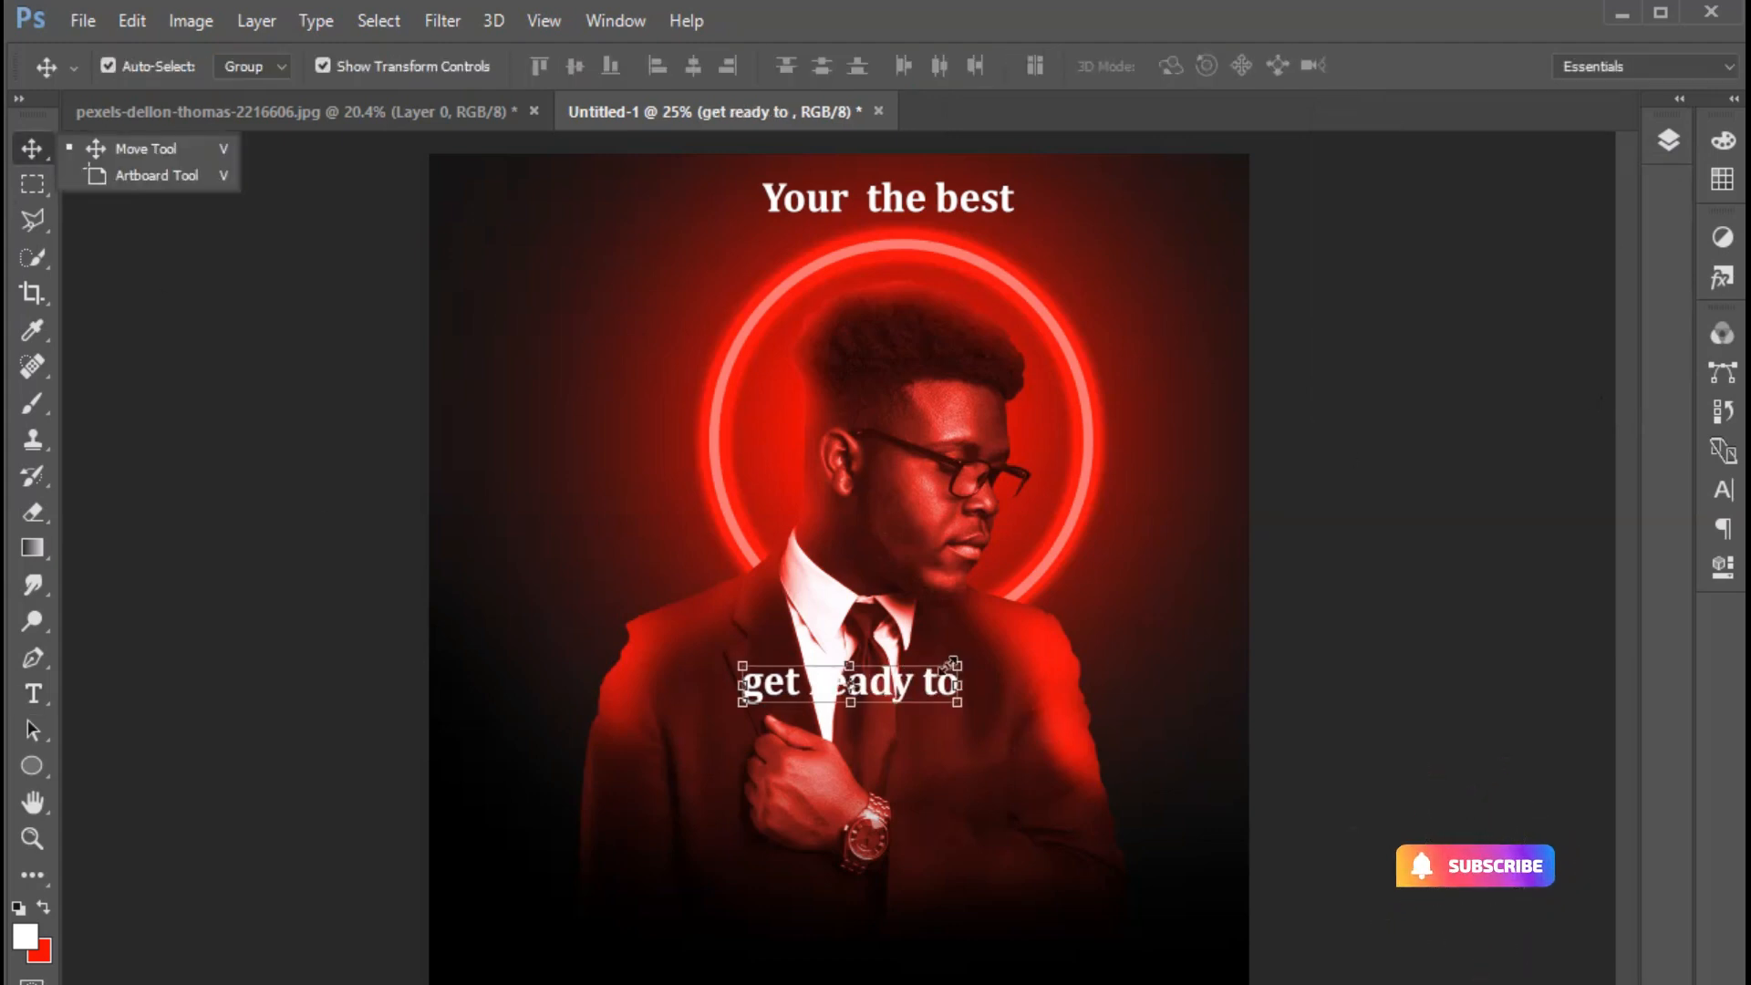
Enlarge the "get ready to" line to about 37 pt and move it down over the hand
{"action": "key", "text": "ctrl+t"}
{"action": "left_click_drag", "start_coordinate": [935, 683], "coordinate": [1014, 783]}
{"action": "key", "text": "Return"}
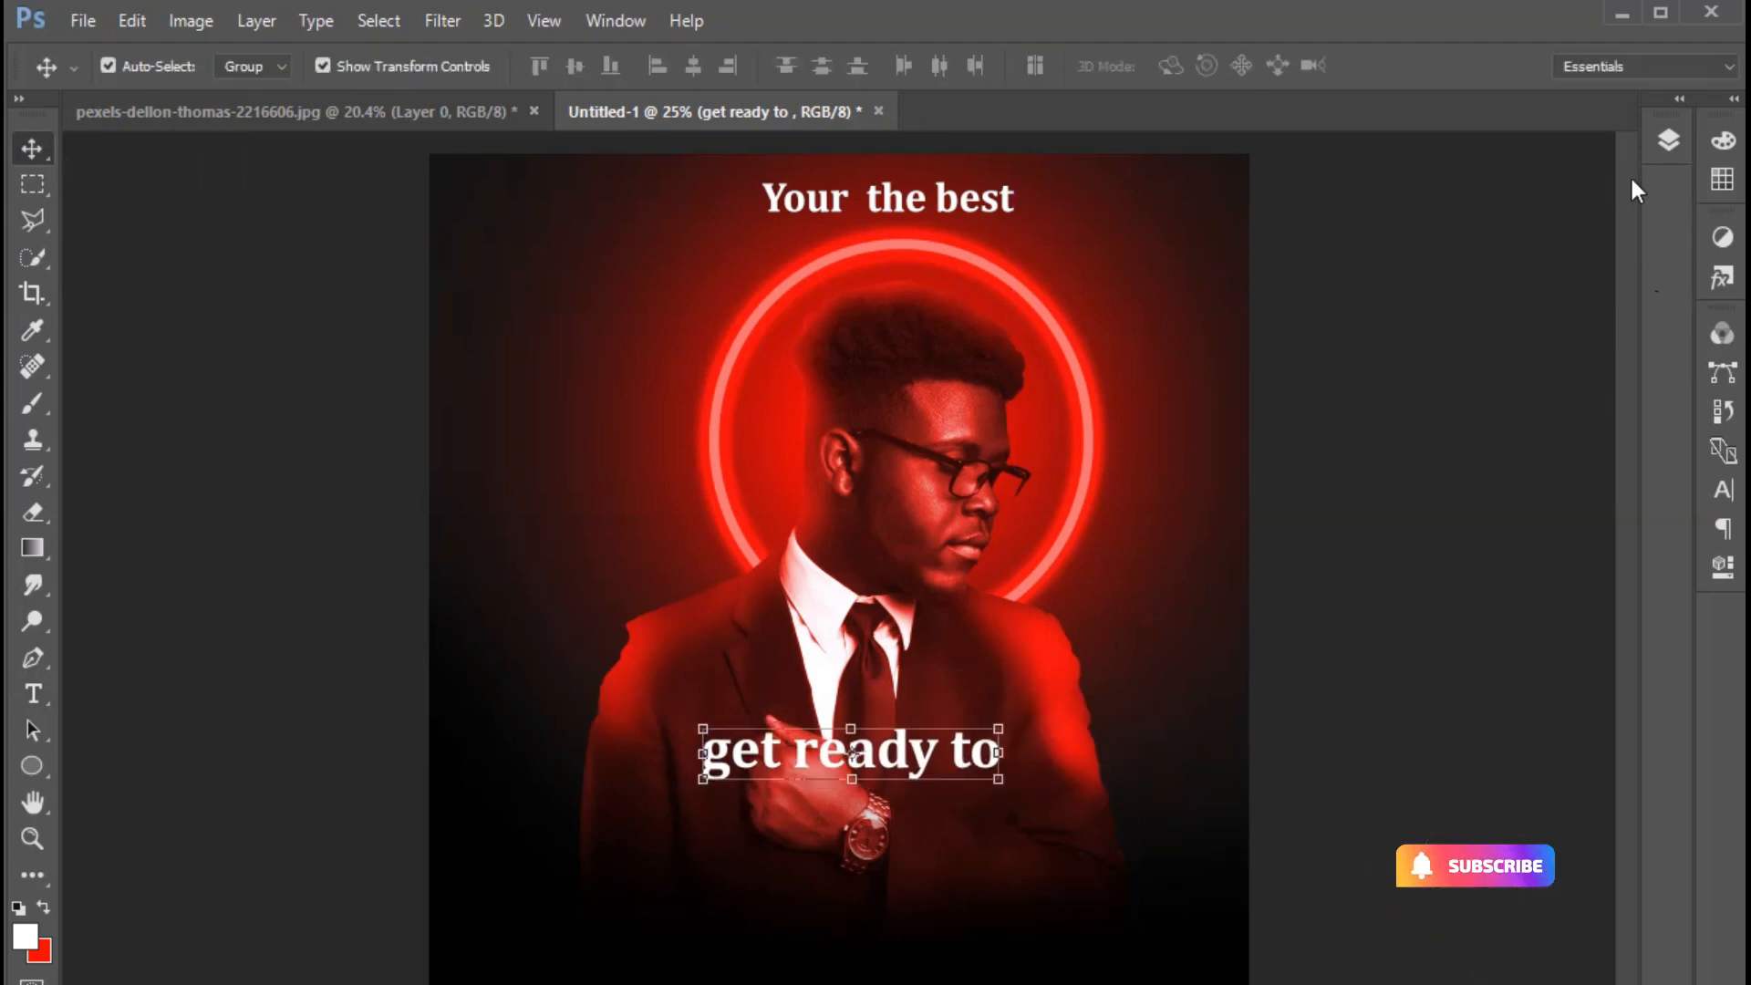
Recolour only the word "Your" in the headline red (ff0000)
{"action": "left_click", "coordinate": [1668, 140]}
{"action": "double_click", "coordinate": [1381, 352]}
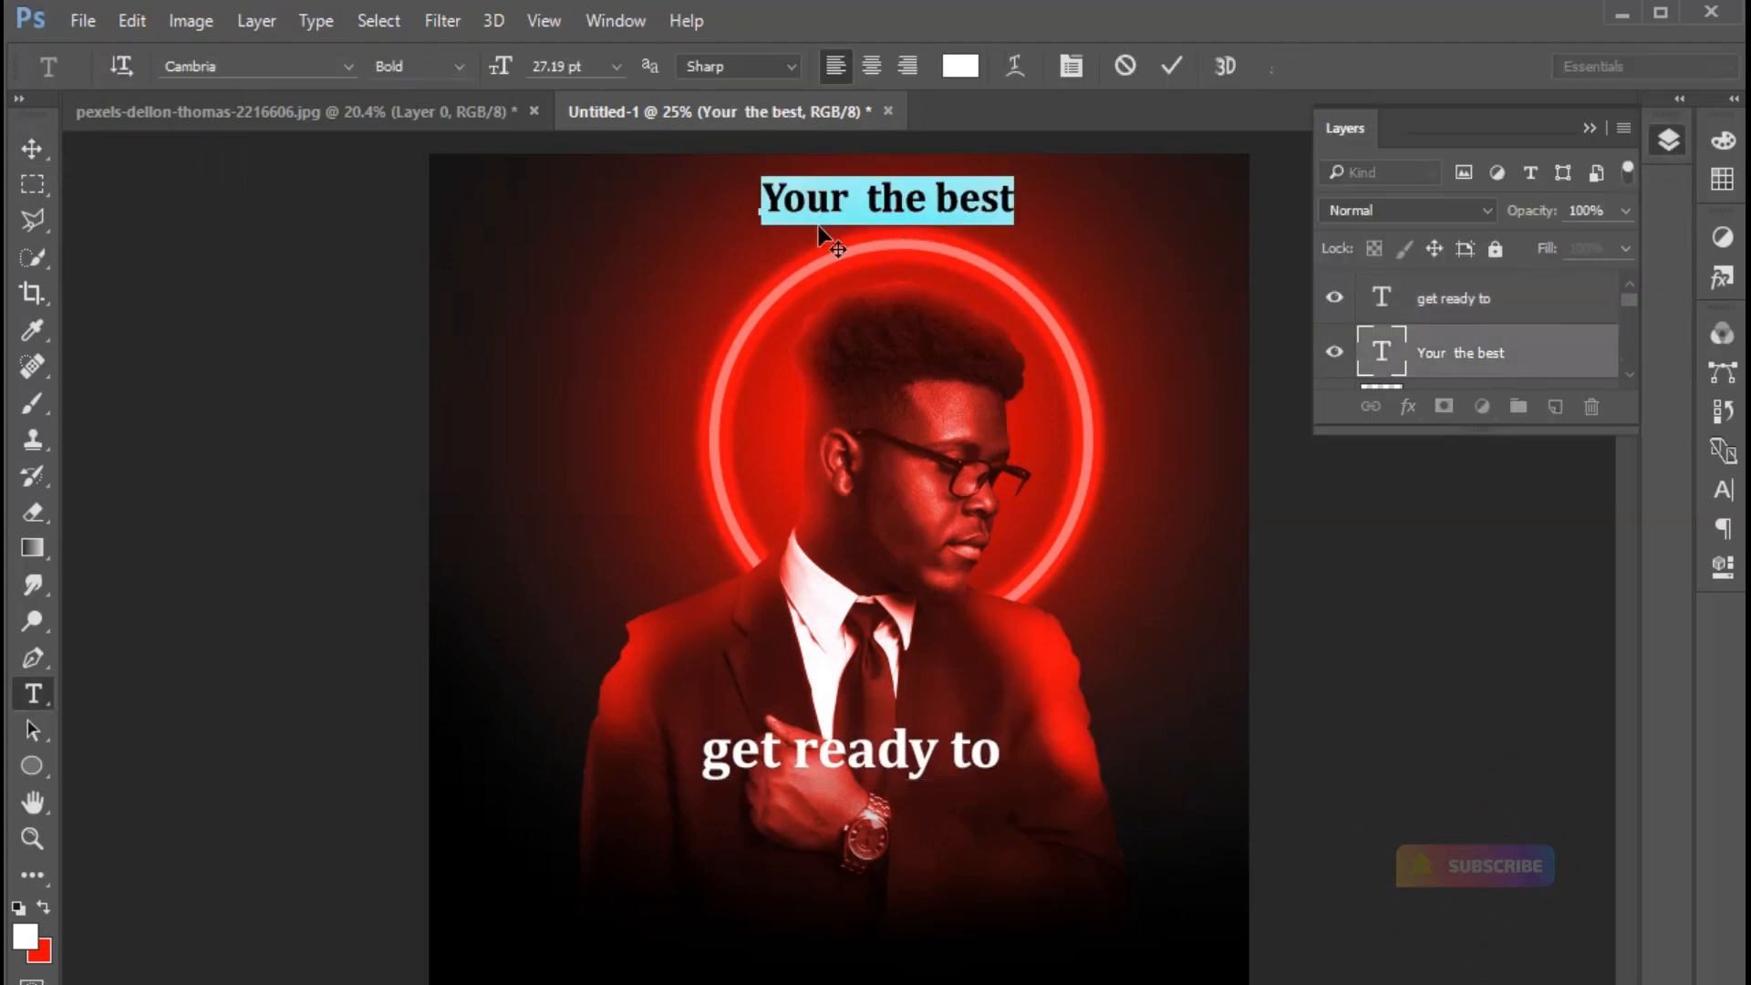
{"action": "left_click", "coordinate": [960, 66]}
{"action": "type", "text": "ff0000"}
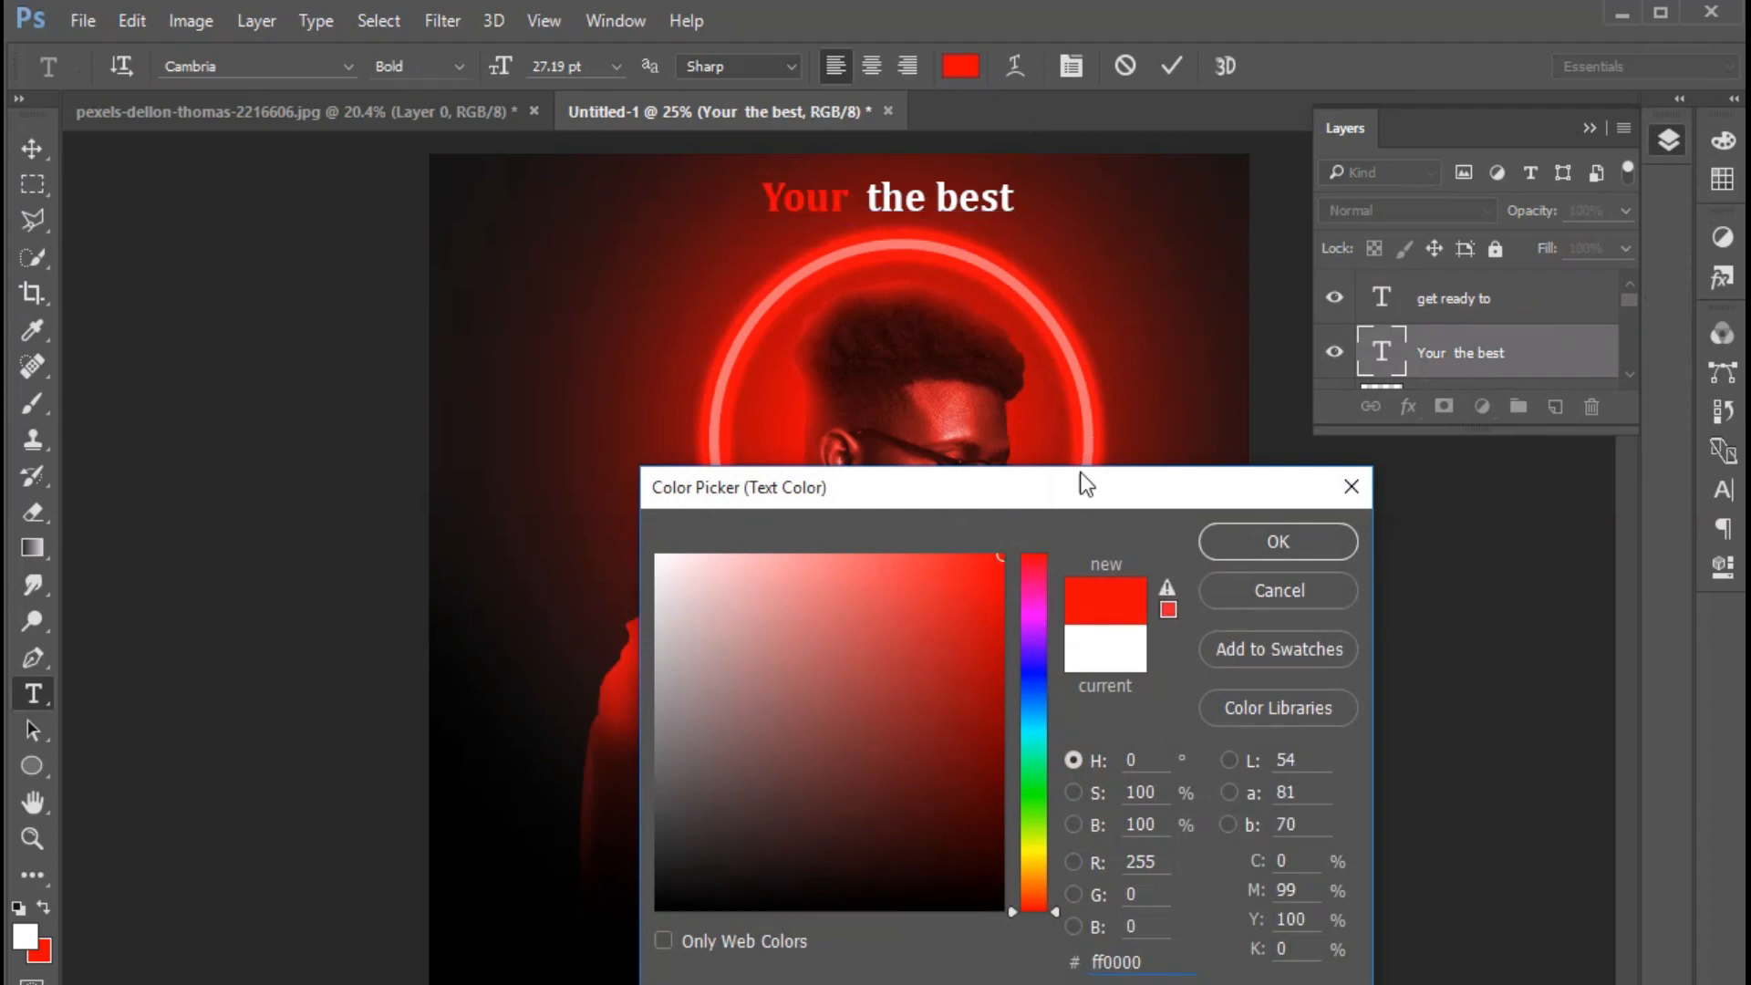
{"action": "left_click", "coordinate": [1286, 538]}
{"action": "left_click", "coordinate": [32, 148]}
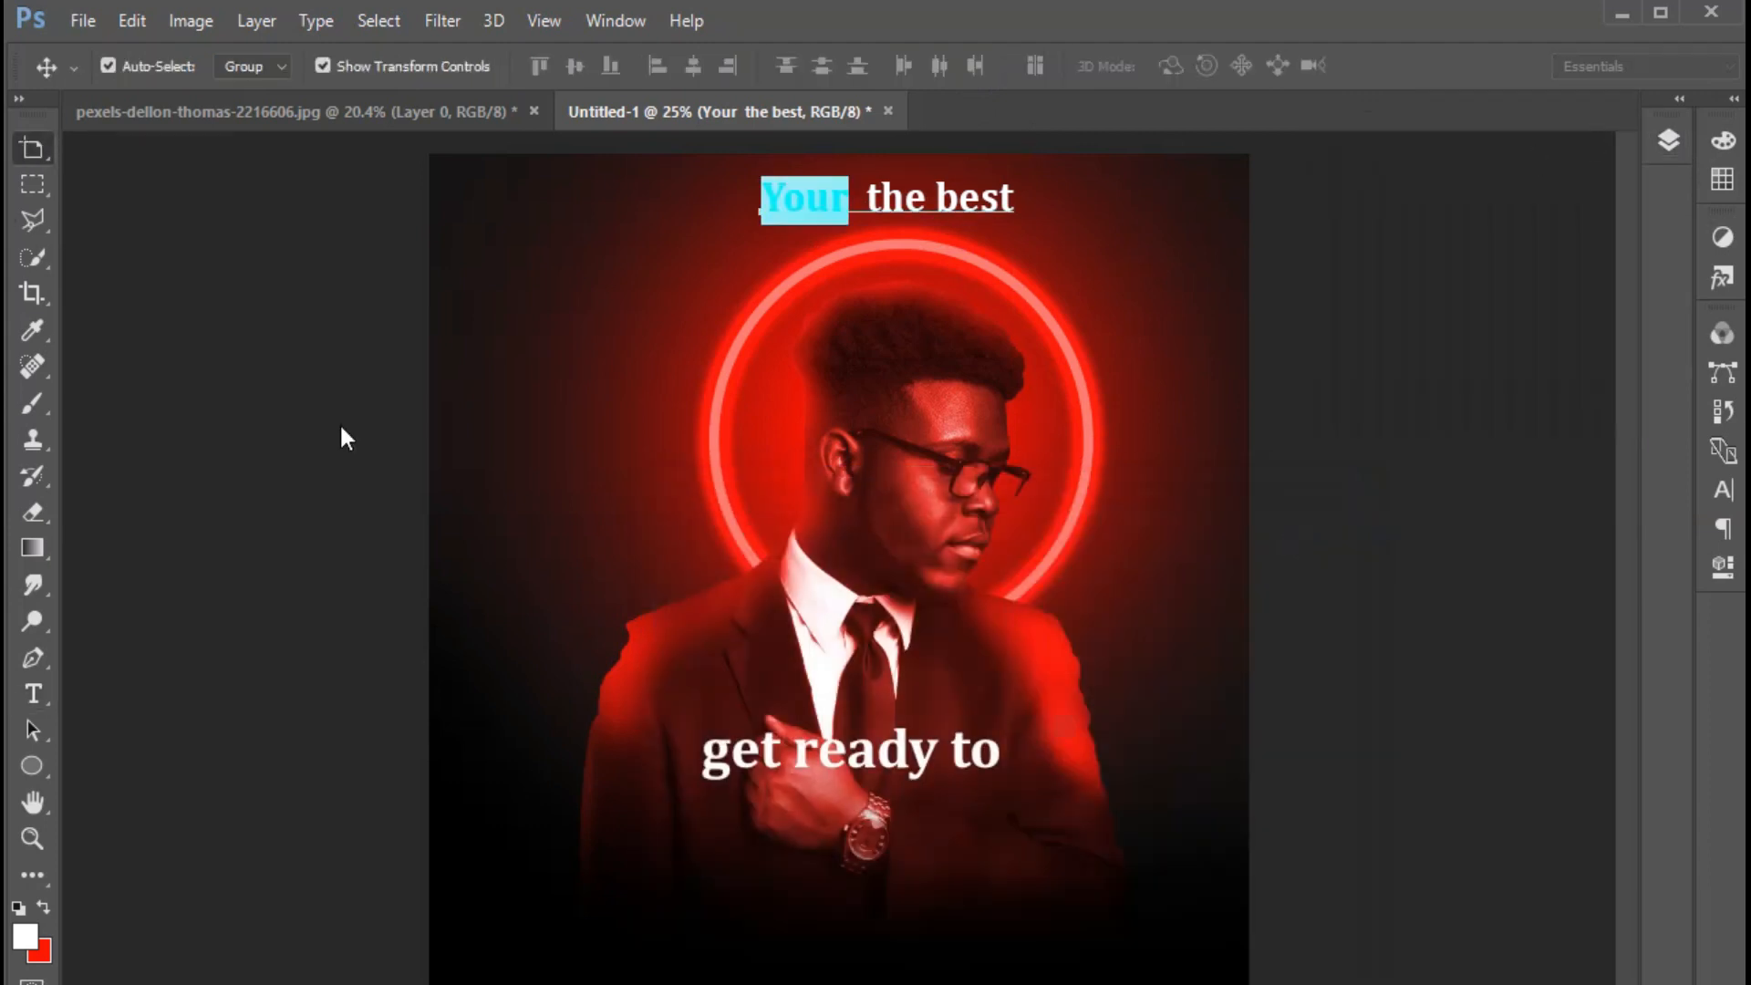
Shift "get ready to" slightly to align with the headline's right edge and change its font to Century Gothic
{"action": "mouse_move", "coordinate": [944, 771]}
{"action": "left_mouse_down"}
{"action": "mouse_move", "coordinate": [971, 760]}
{"action": "mouse_move", "coordinate": [972, 785]}
{"action": "left_mouse_up"}
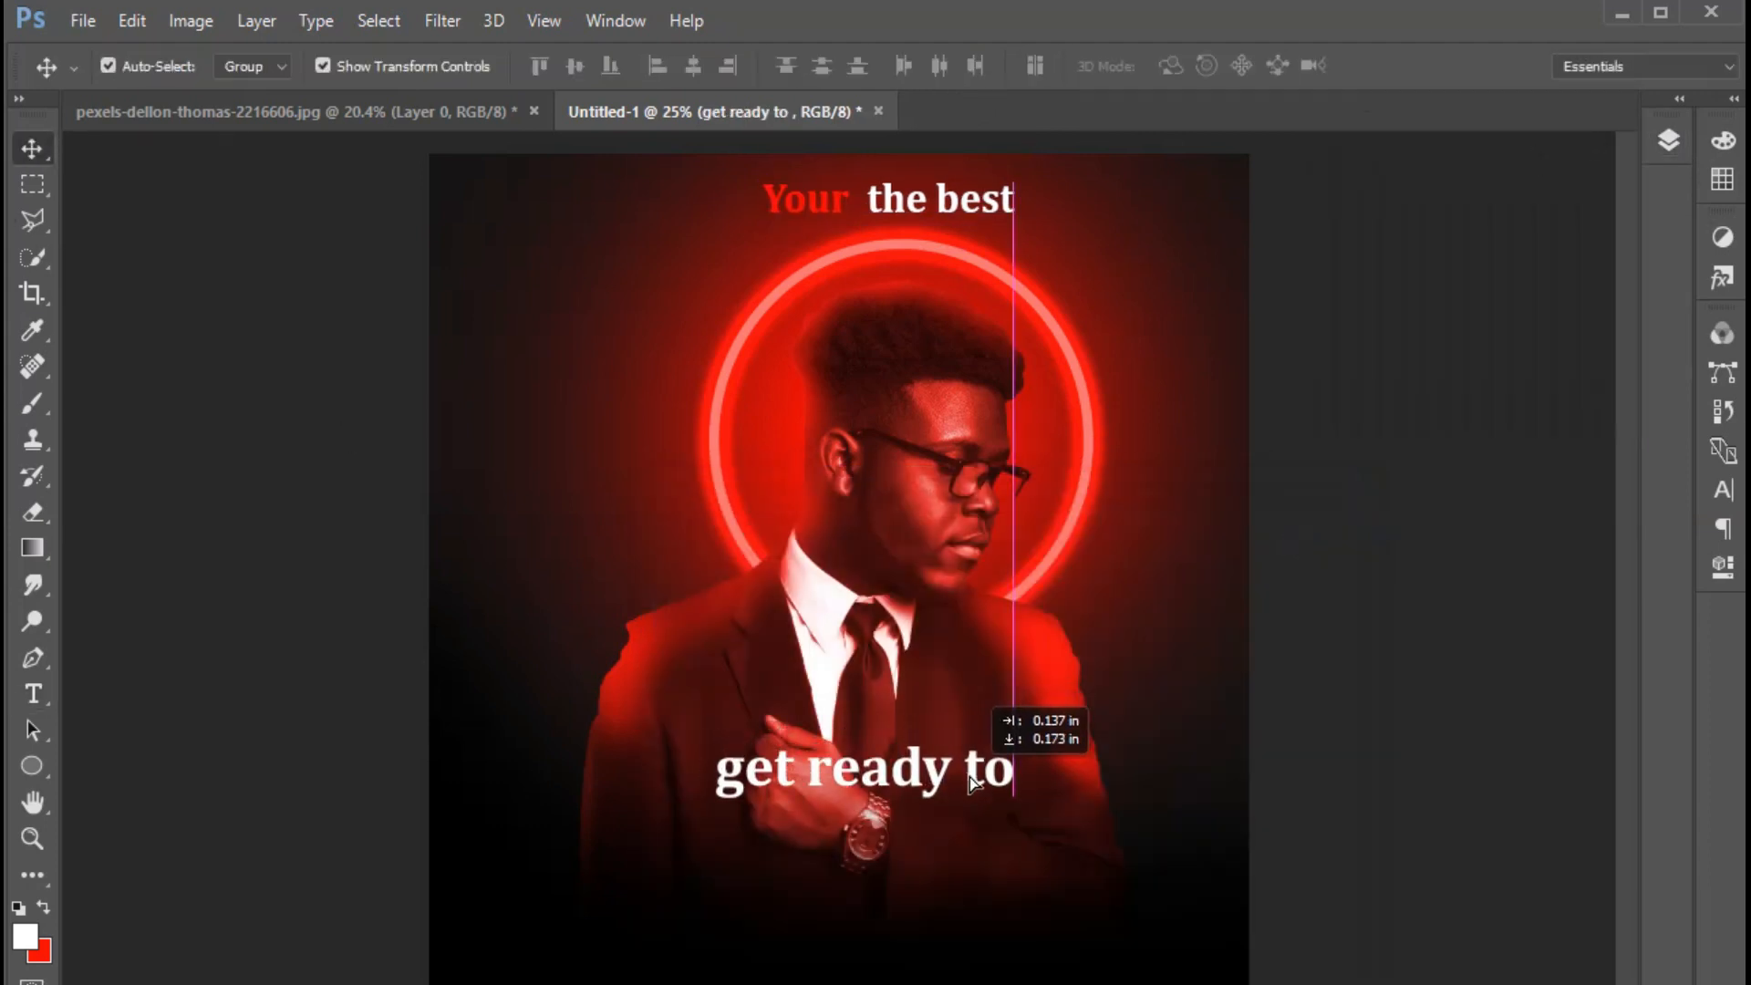
{"action": "left_click", "coordinate": [1669, 139]}
{"action": "double_click", "coordinate": [1383, 301]}
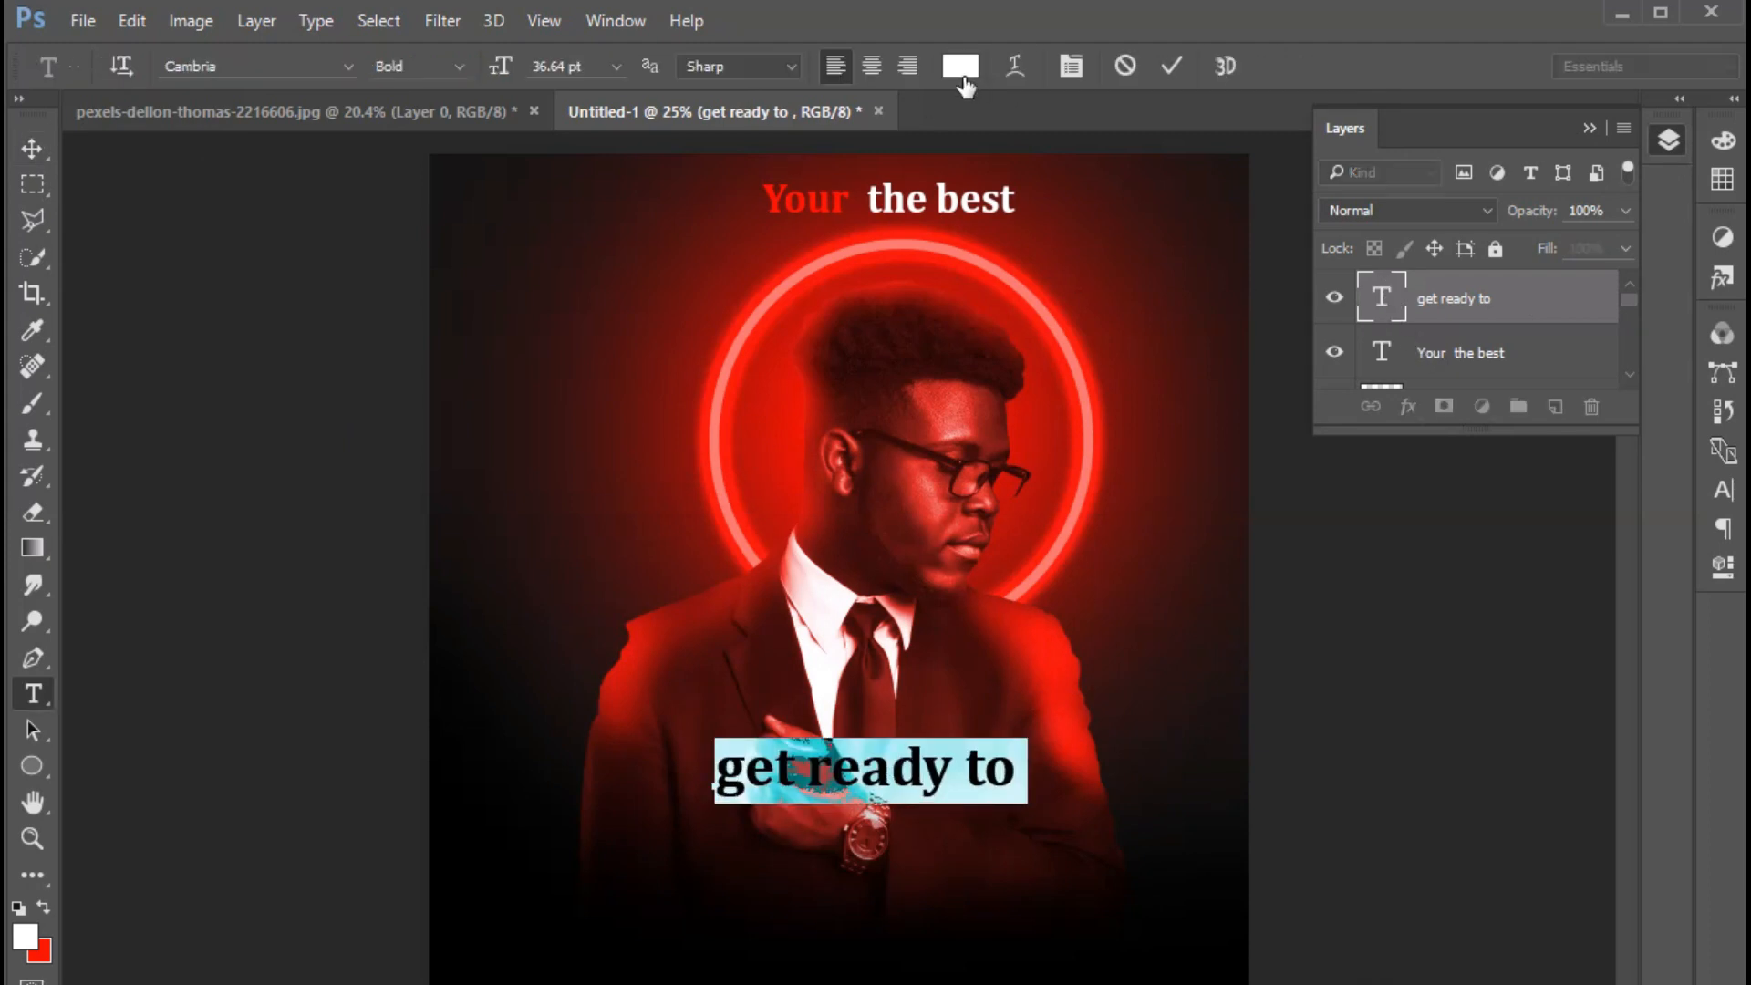
{"action": "left_click", "coordinate": [349, 65]}
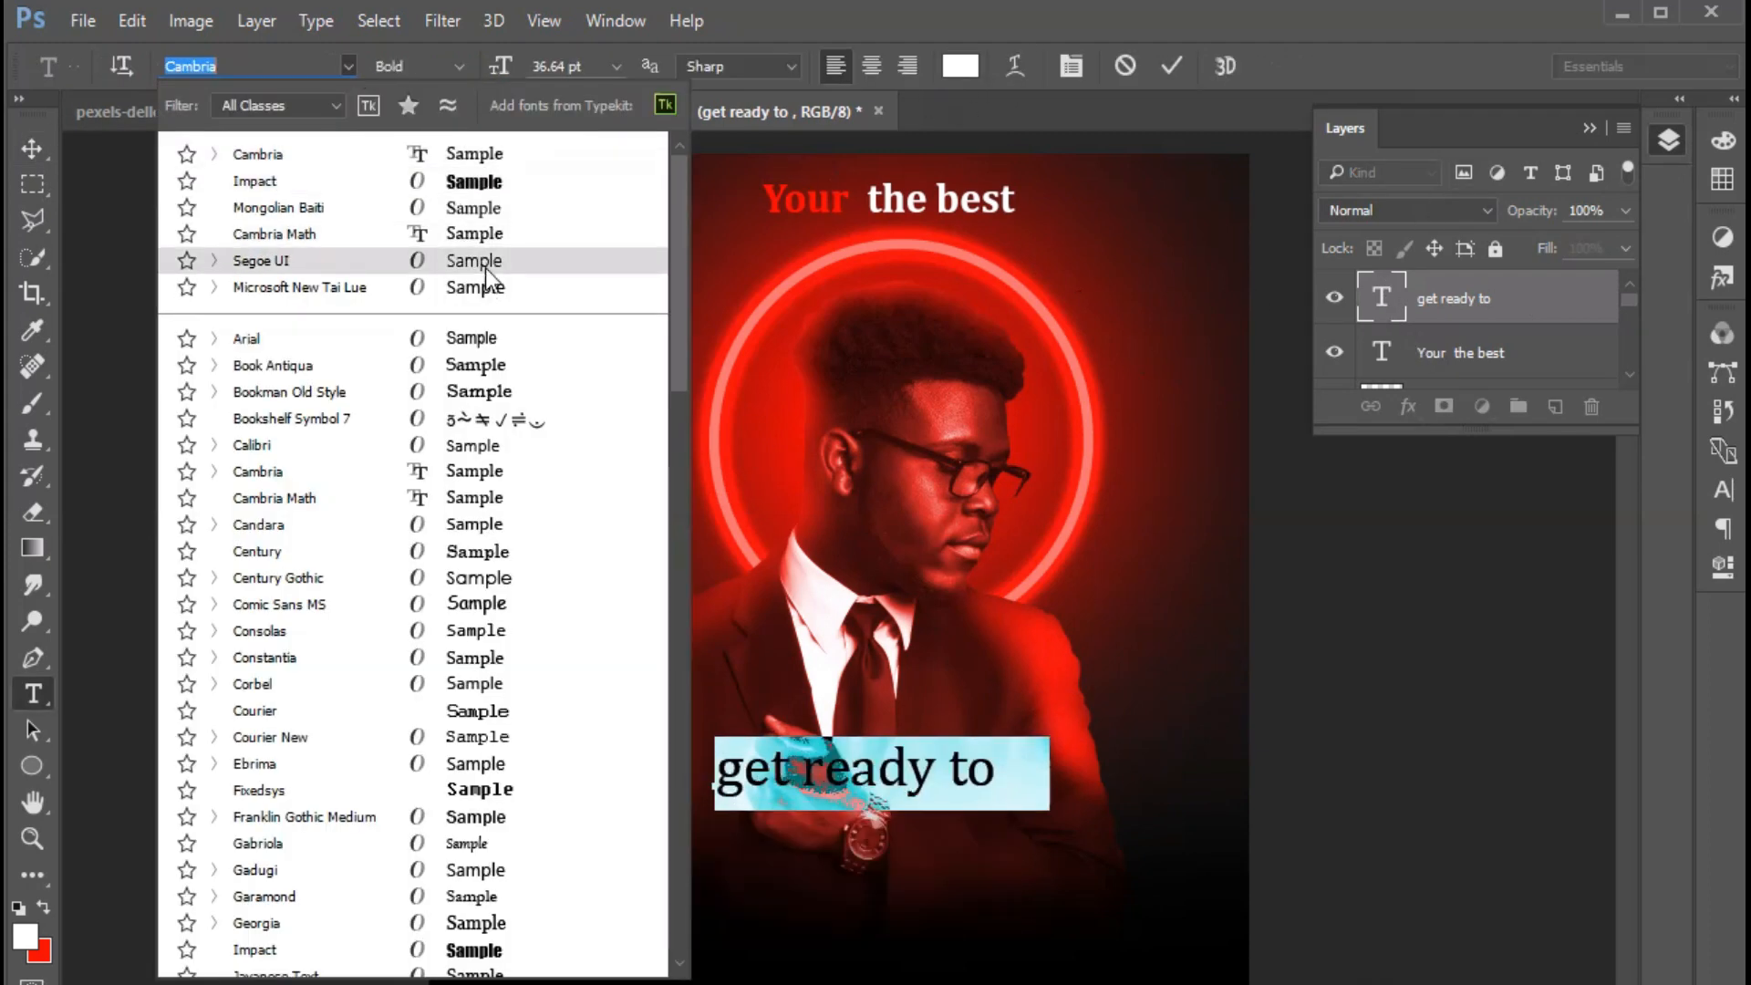
{"action": "left_click", "coordinate": [501, 577]}
{"action": "left_click", "coordinate": [32, 148]}
Duplicate the "get ready to" line below itself and change the copy's text to "Start"
{"action": "left_click_drag", "start_coordinate": [974, 771], "coordinate": [932, 873]}
{"action": "key", "text": "ctrl+j"}
{"action": "double_click", "coordinate": [1386, 301]}
{"action": "type", "text": "ST"}
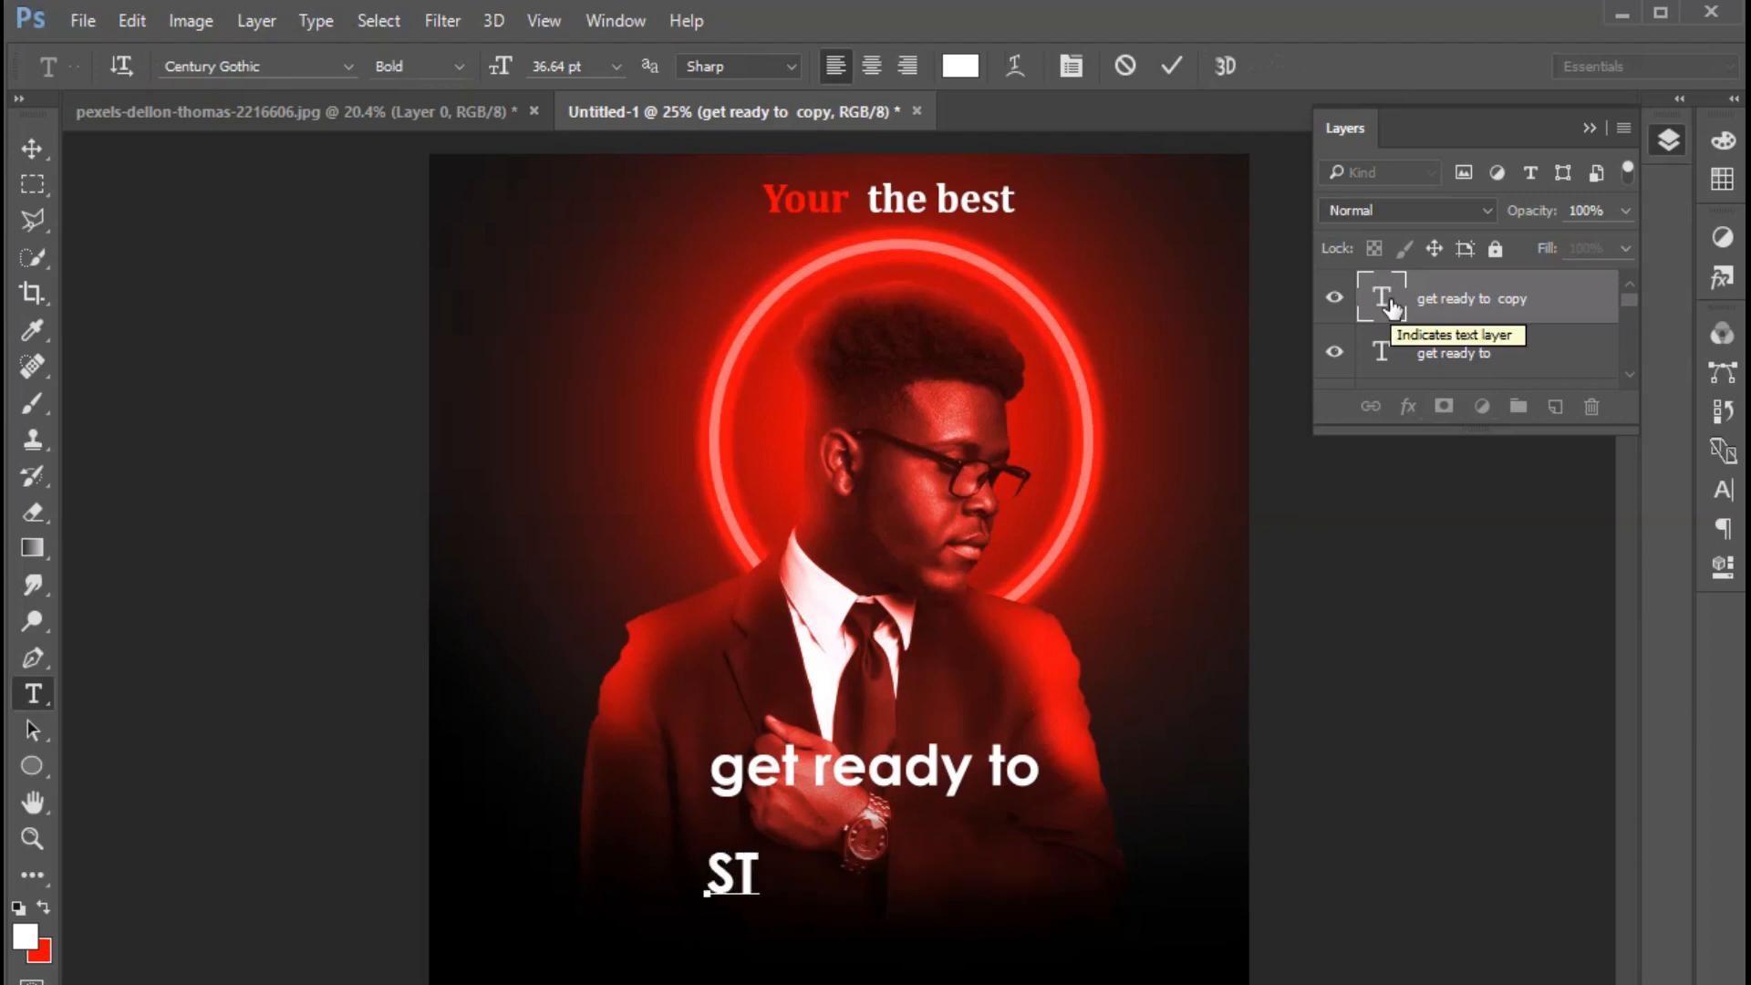
{"action": "type", "text": "ar"}
{"action": "key", "text": "BackSpace"}
{"action": "key", "text": "BackSpace"}
{"action": "key", "text": "BackSpace"}
{"action": "type", "text": "tart"}
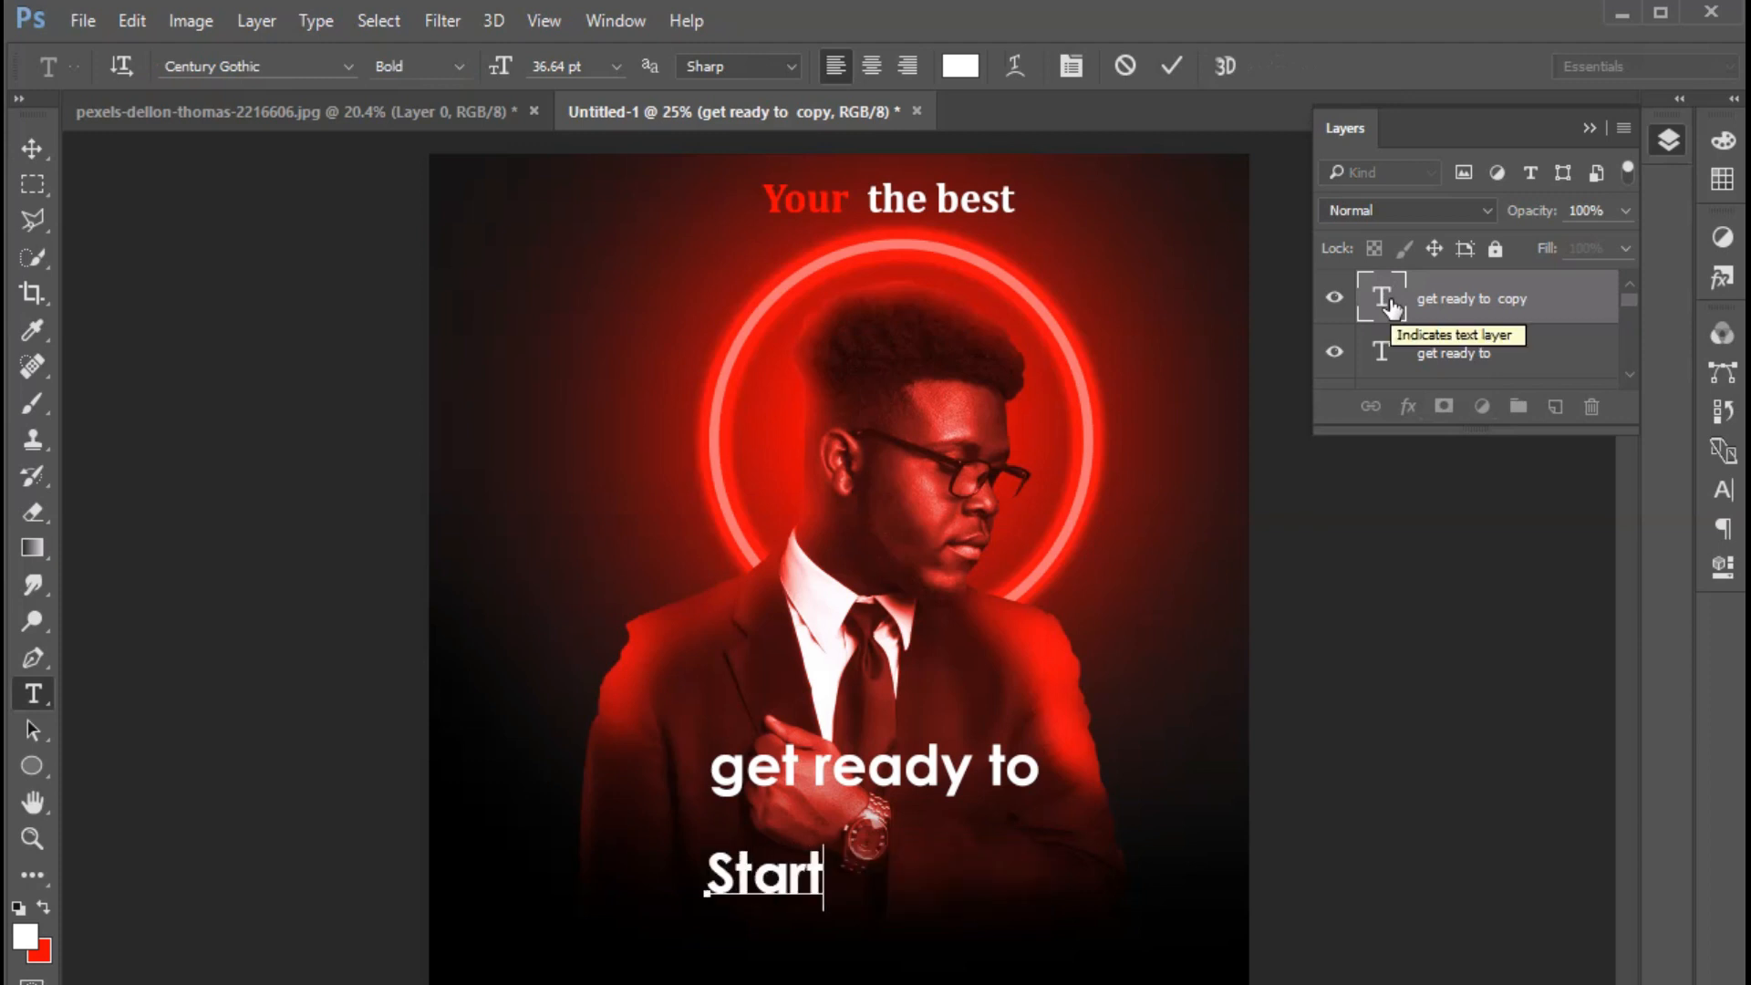
Keep the whole word "Start" in Century Gothic and set its tracking to 200
{"action": "key", "text": "ctrl+a"}
{"action": "left_click", "coordinate": [348, 66]}
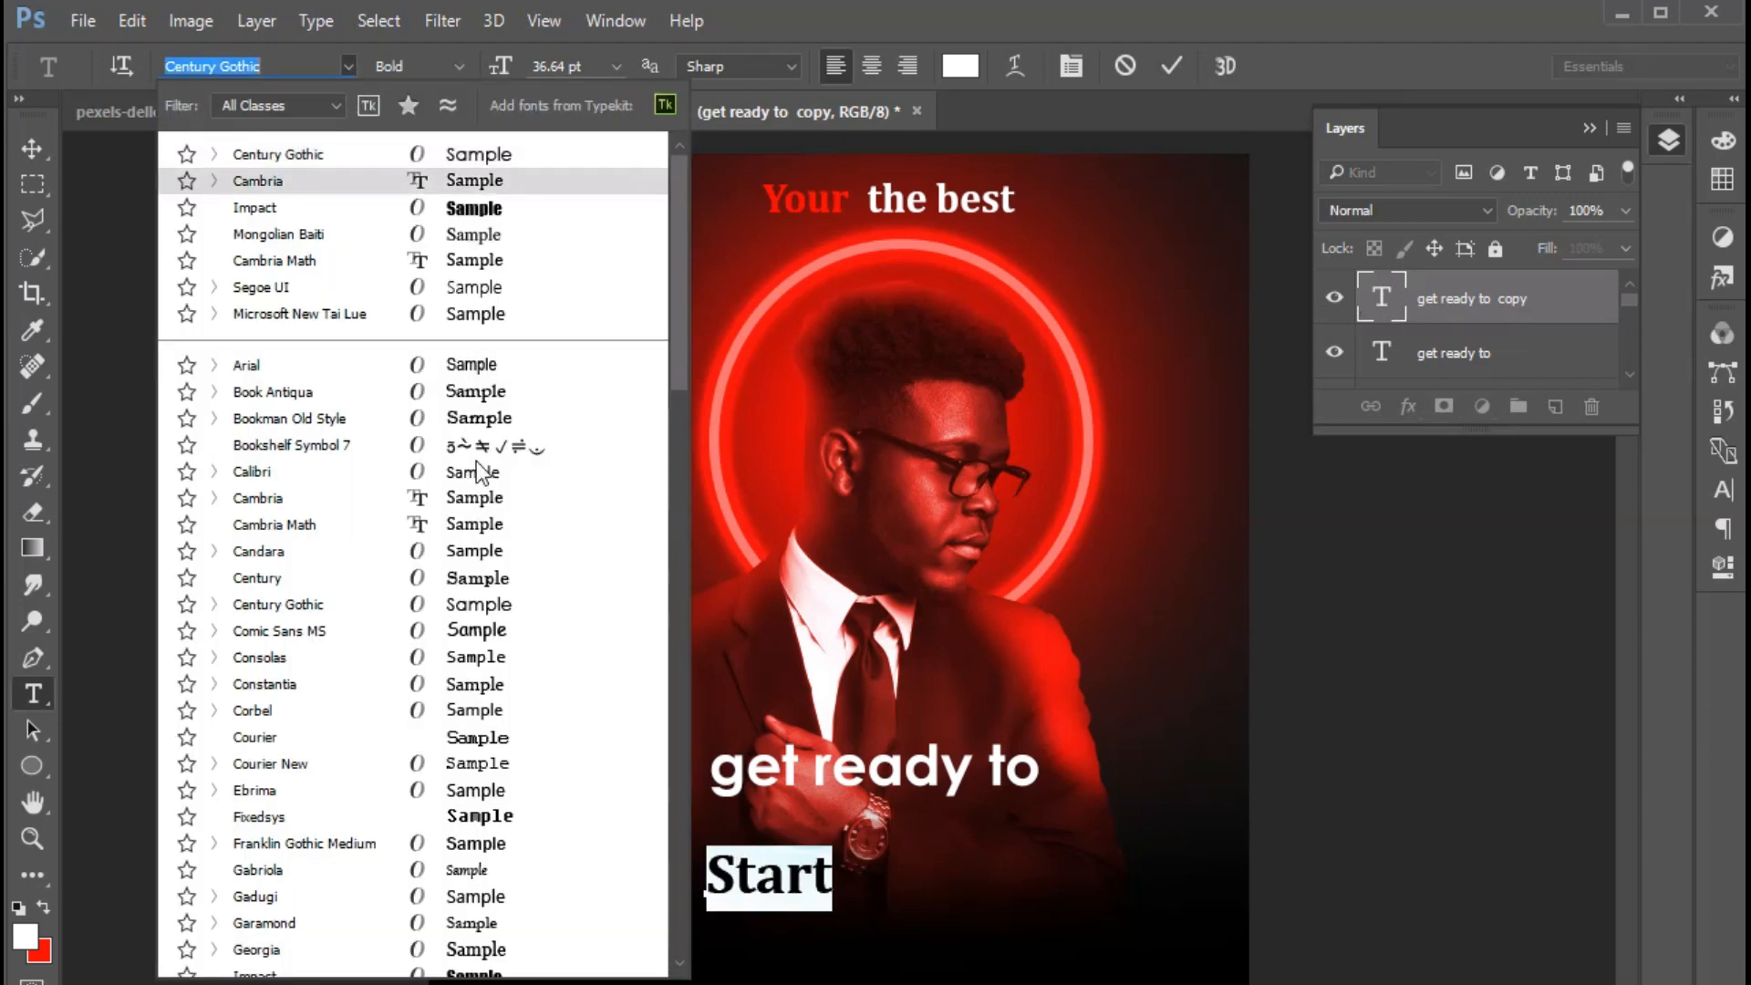
{"action": "left_click", "coordinate": [508, 616]}
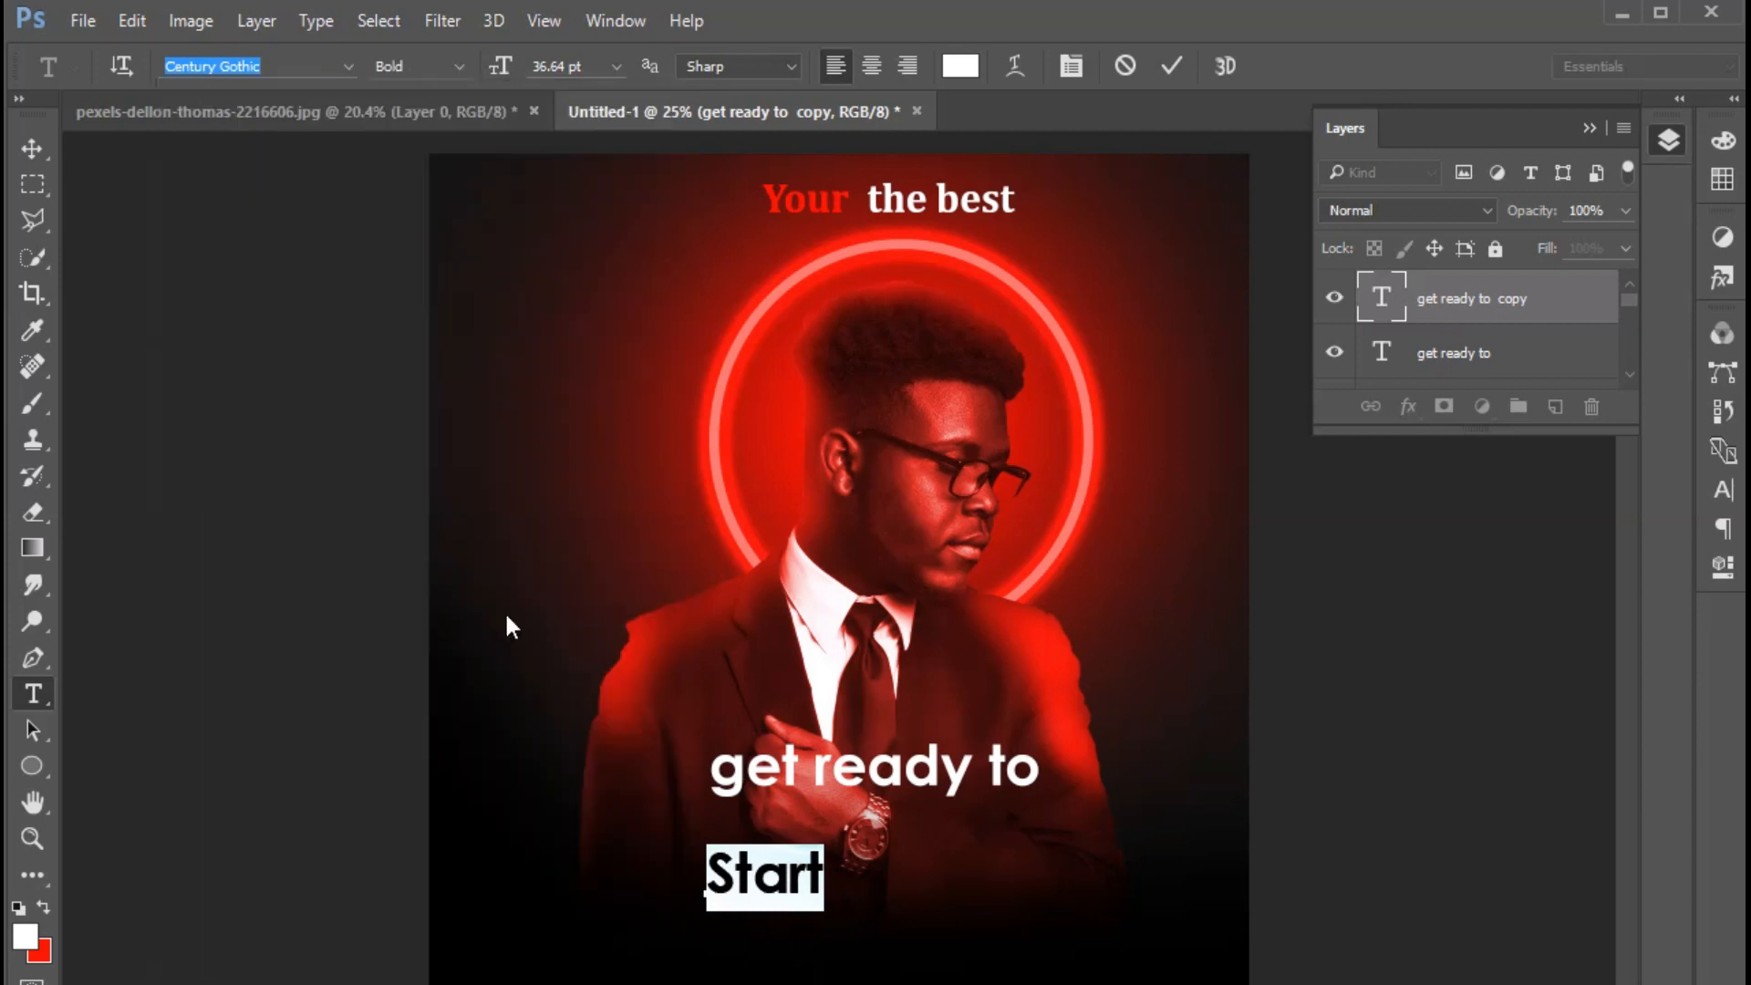
{"action": "left_click", "coordinate": [1072, 67]}
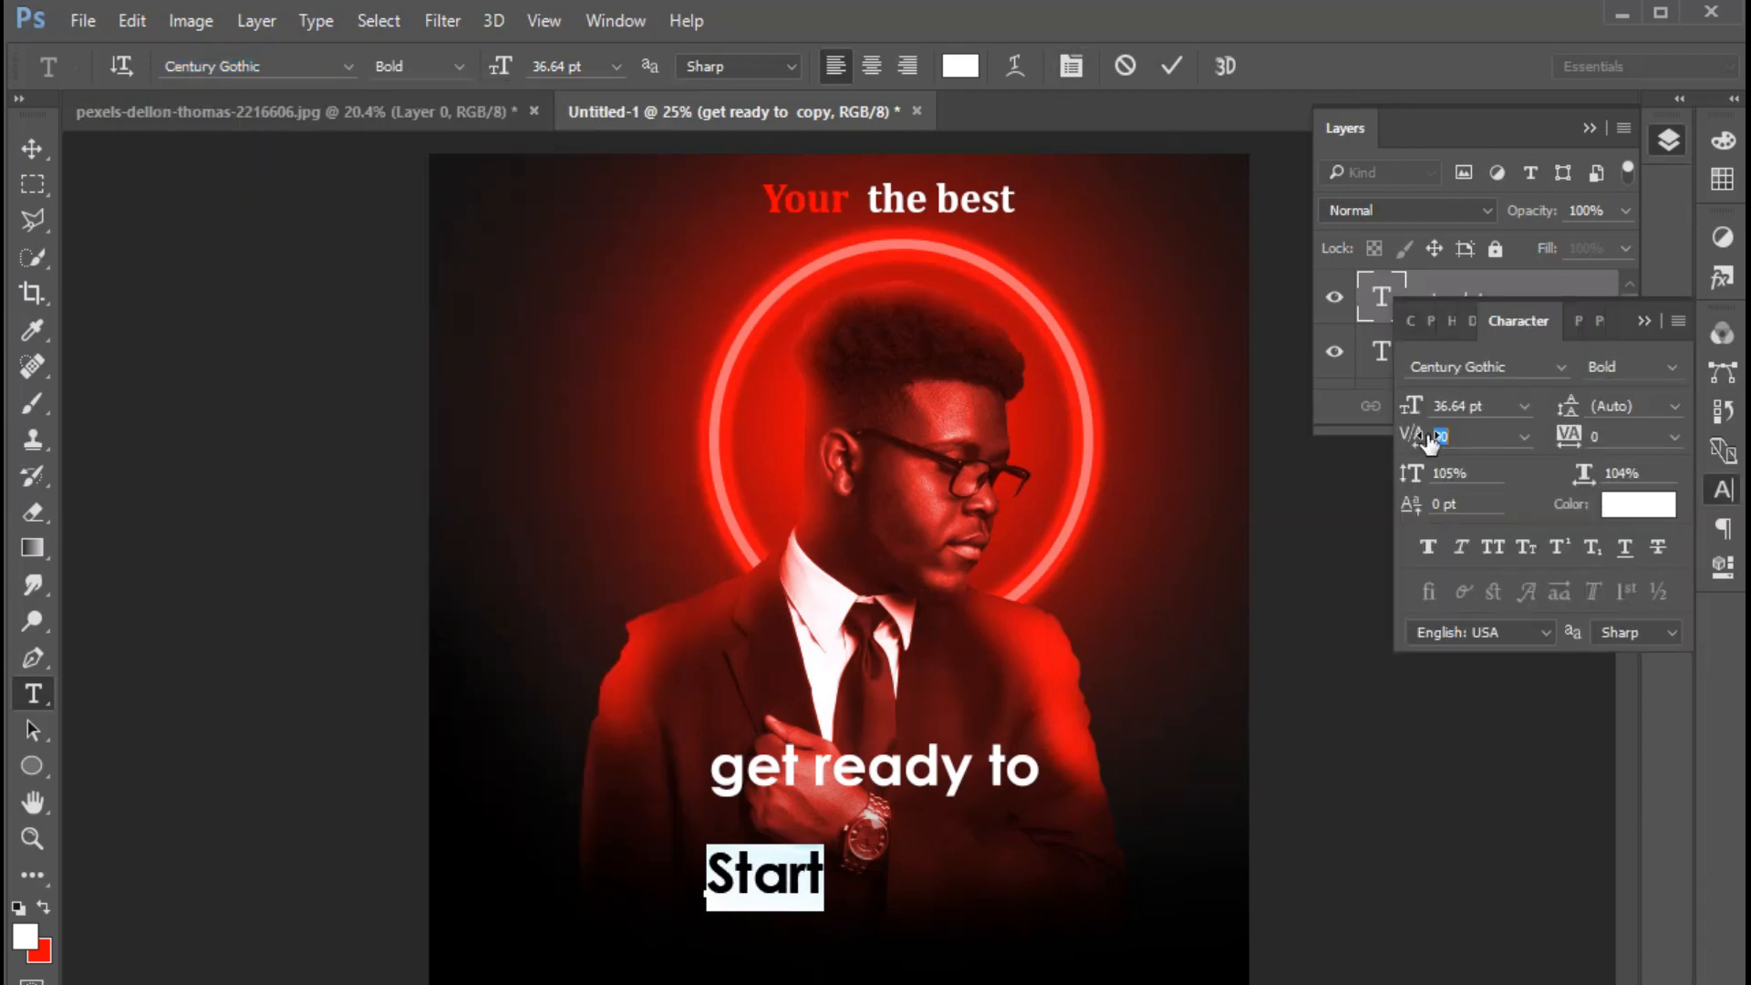
{"action": "mouse_move", "coordinate": [1569, 439]}
{"action": "left_mouse_down"}
{"action": "mouse_move", "coordinate": [1603, 440]}
{"action": "mouse_move", "coordinate": [1585, 439]}
{"action": "left_mouse_up"}
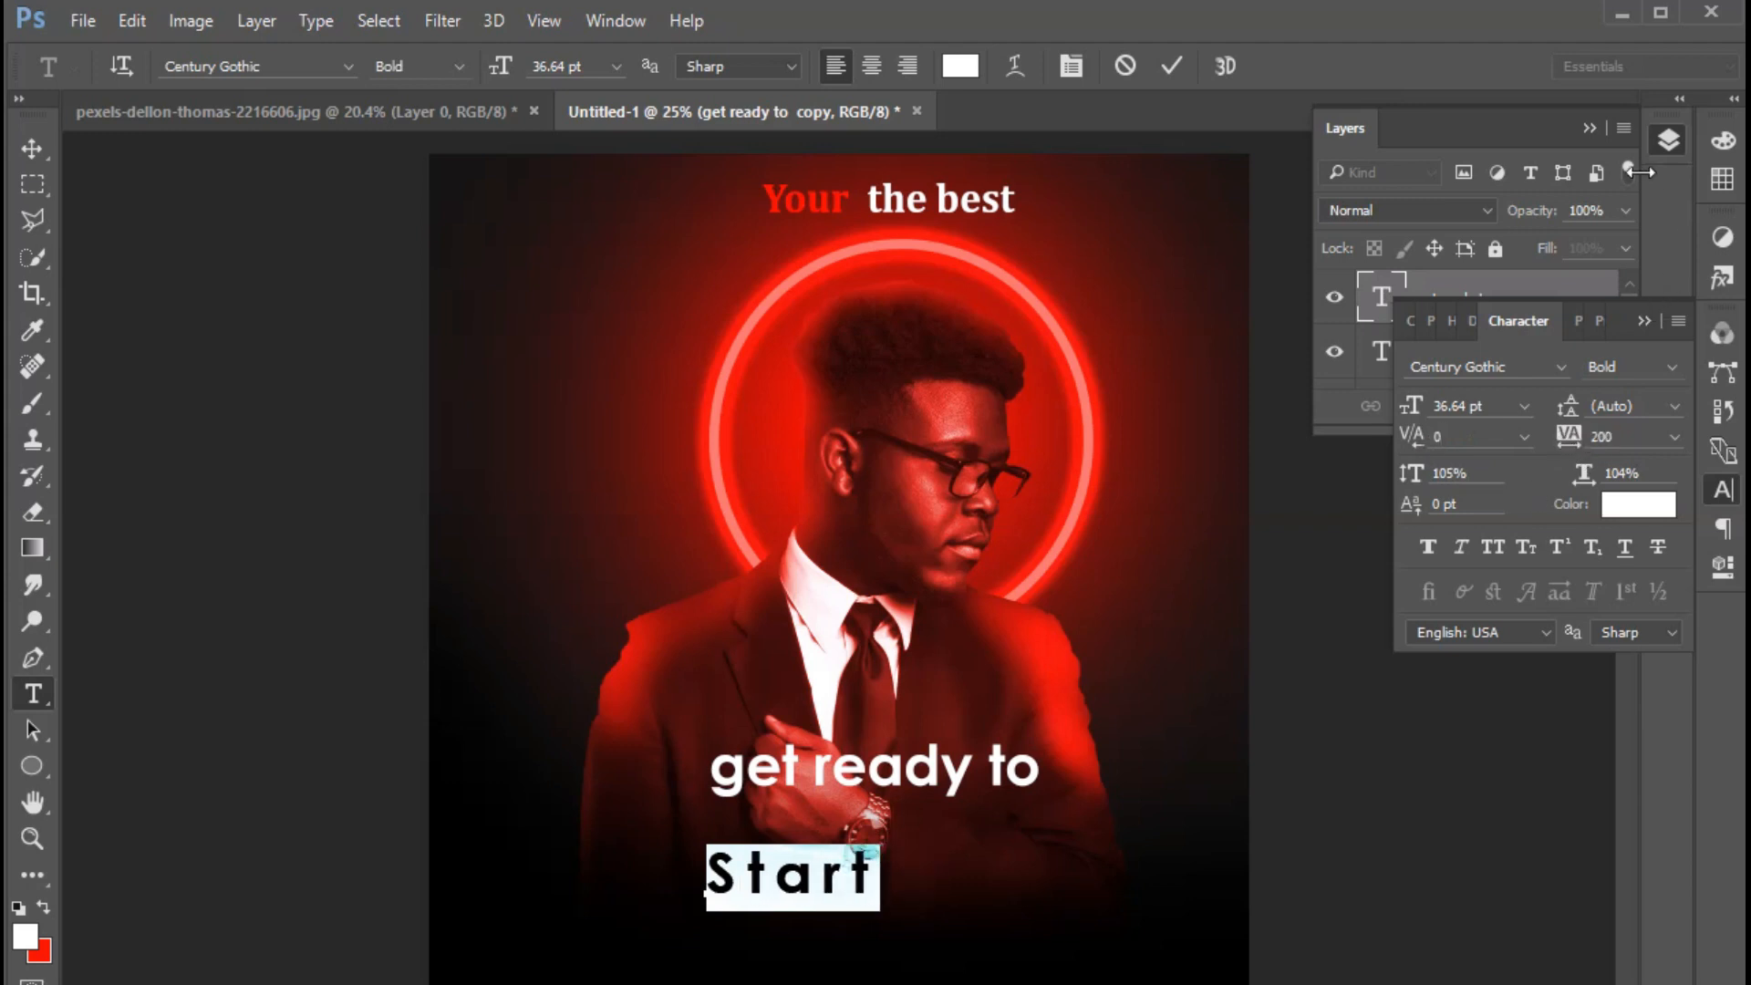
Colour "Start" red (ff0000) and enlarge it into a wide title beneath the "get ready to" line
{"action": "left_click", "coordinate": [961, 65]}
{"action": "left_click", "coordinate": [996, 559]}
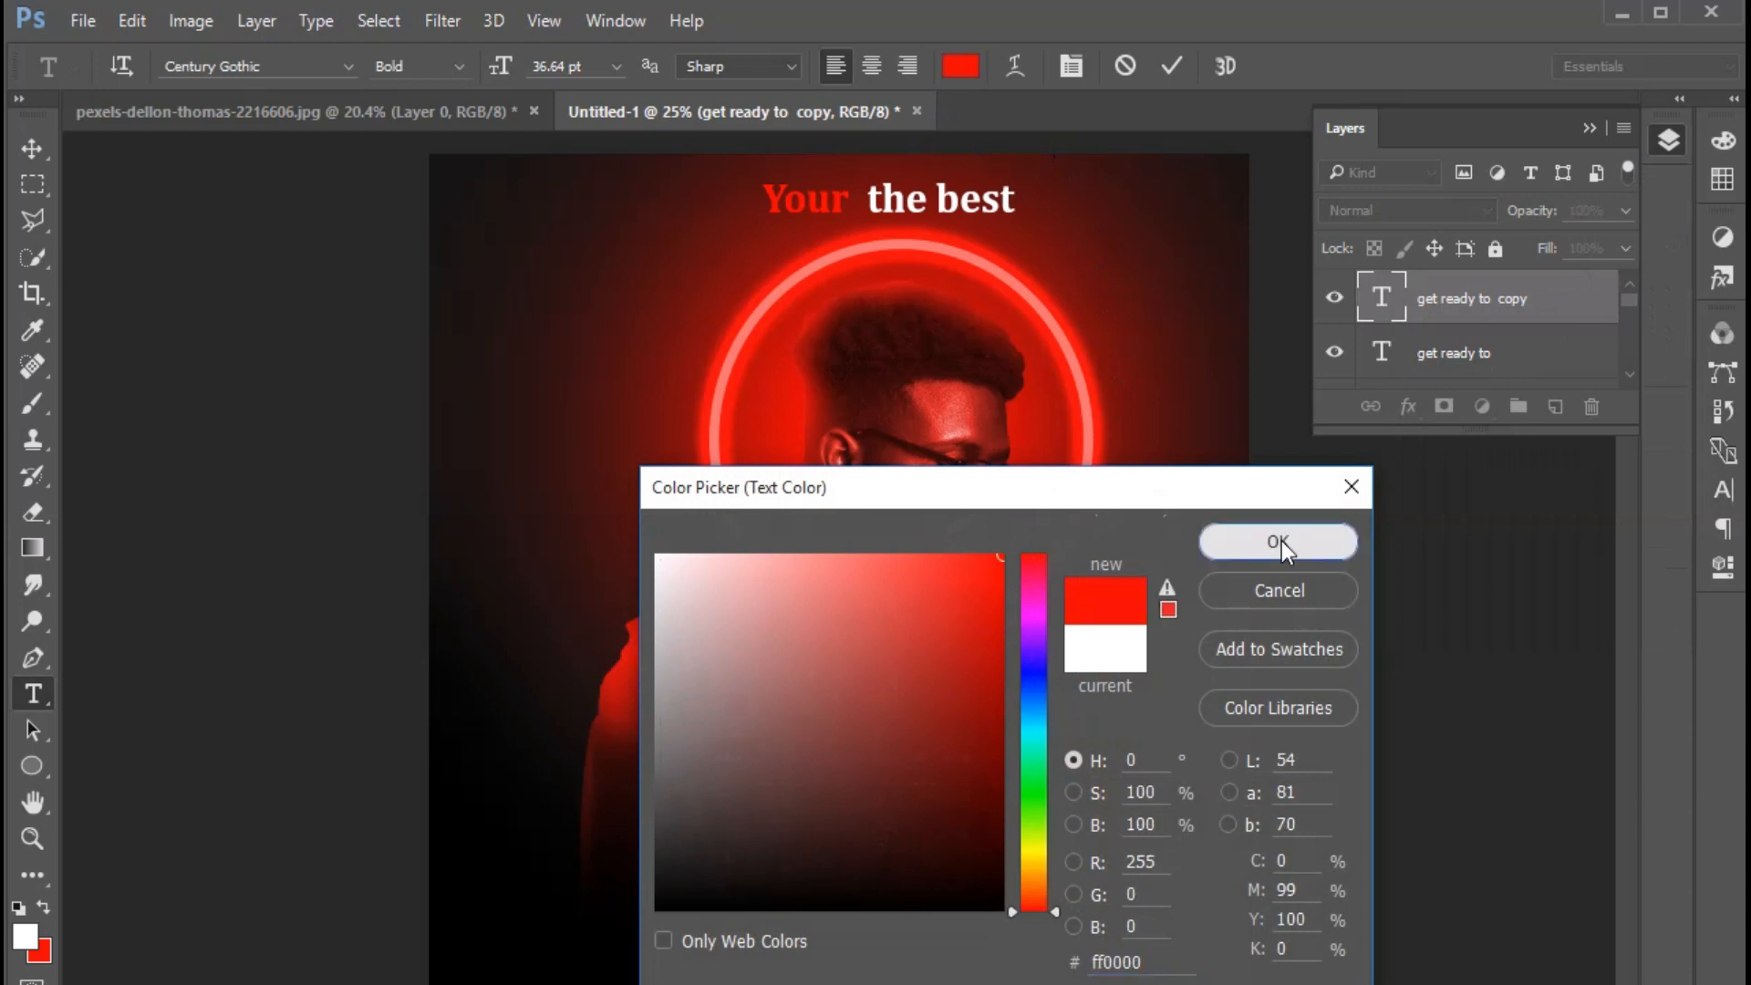
{"action": "left_click", "coordinate": [1278, 541]}
{"action": "left_click", "coordinate": [32, 147]}
{"action": "left_click", "coordinate": [870, 908]}
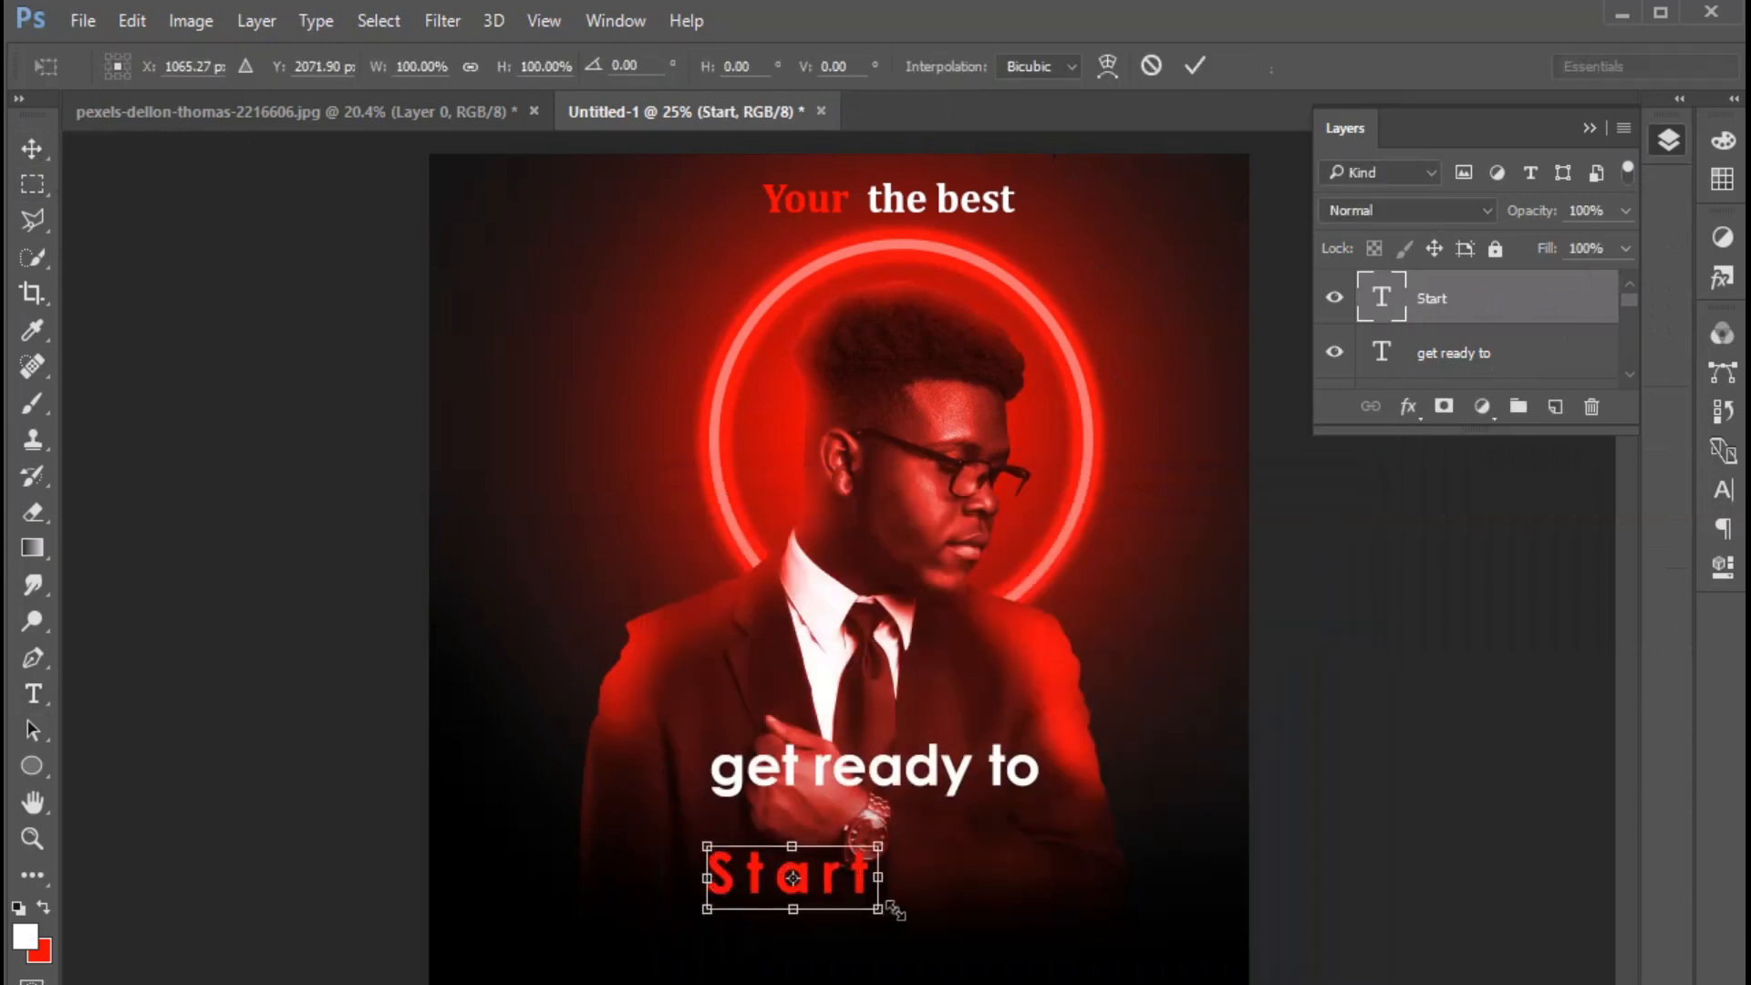
{"action": "left_click_drag", "start_coordinate": [894, 910], "coordinate": [965, 901]}
{"action": "key", "text": "Return"}
{"action": "left_click", "coordinate": [1343, 672]}
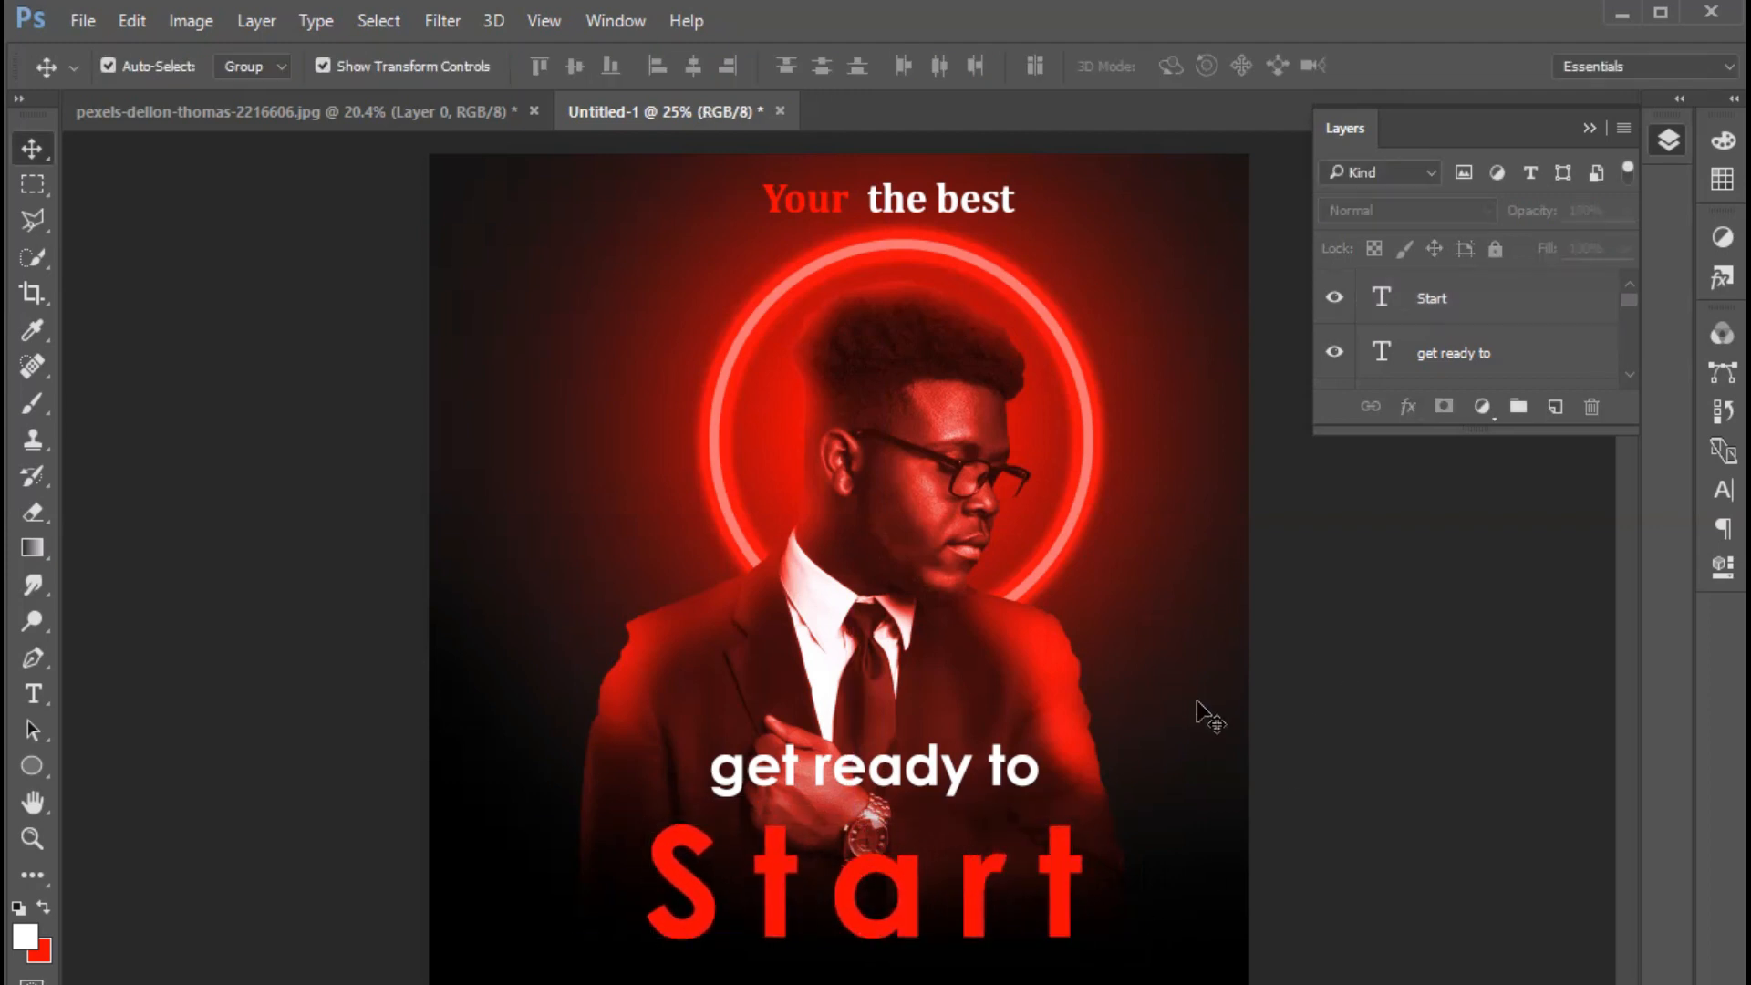
Review the layer stack down to the Background layer
{"action": "left_click", "coordinate": [1589, 129]}
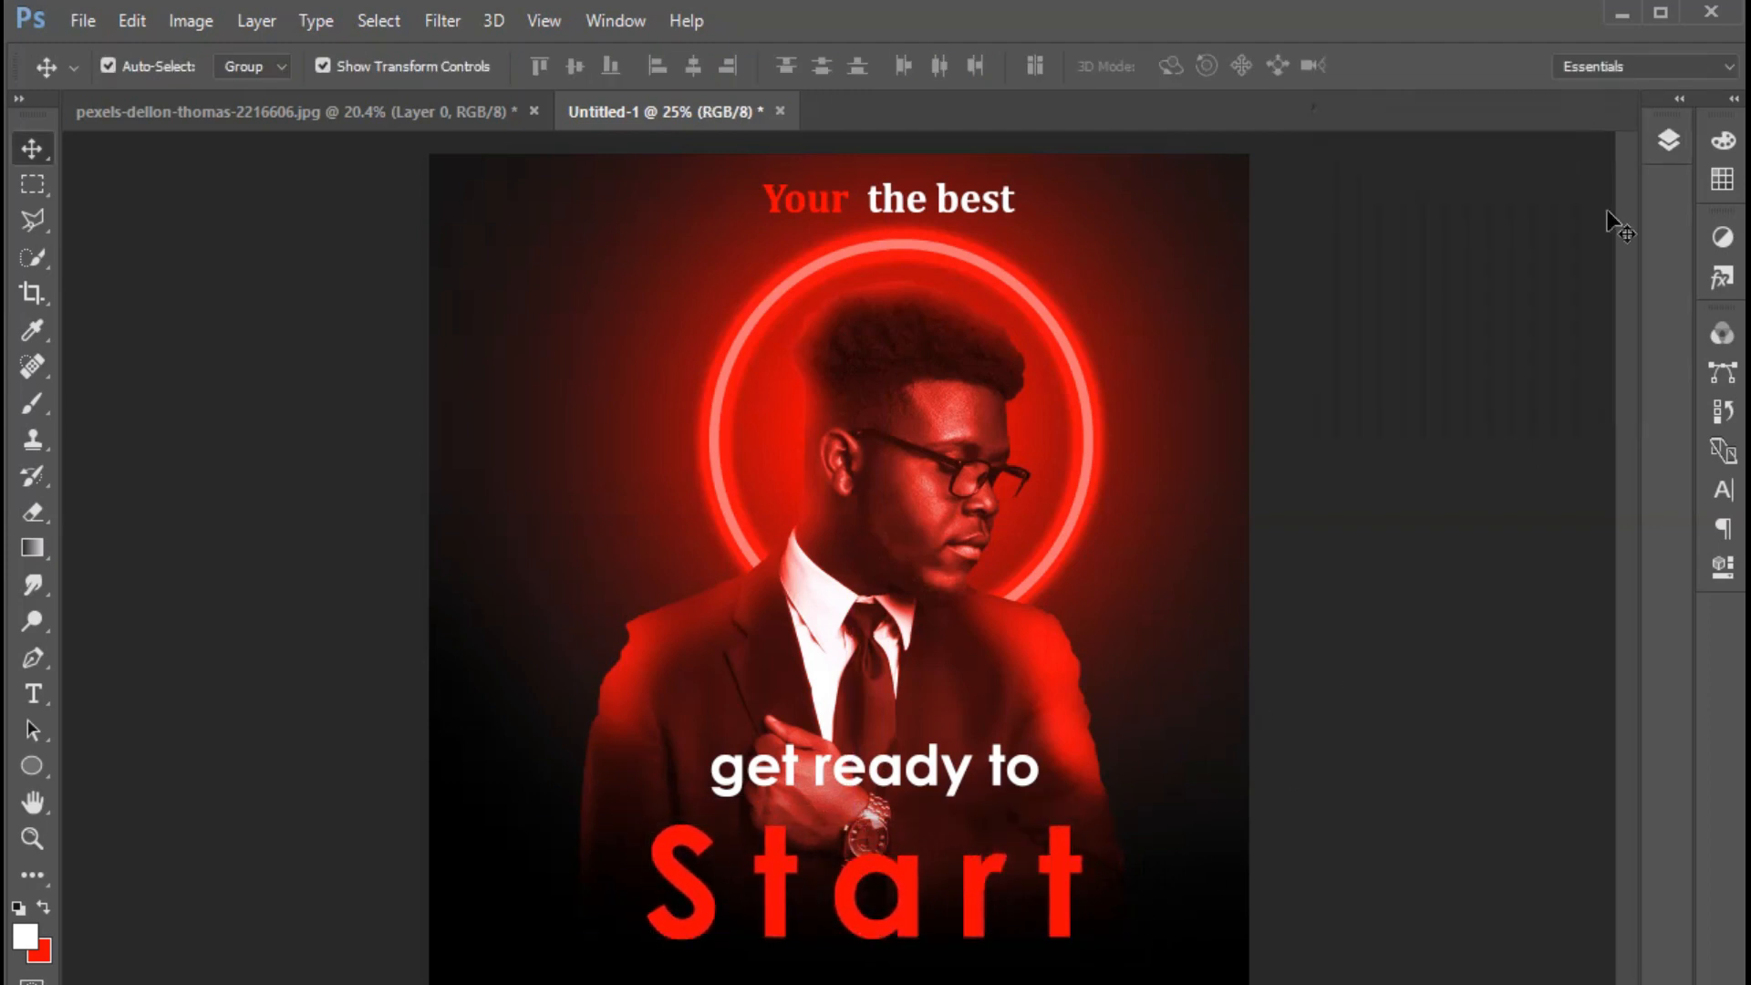
{"action": "left_click", "coordinate": [1668, 139]}
{"action": "scroll", "coordinate": [1428, 344], "scroll_direction": "down", "scroll_amount": 5}
{"action": "left_click", "coordinate": [1435, 358]}
{"action": "scroll", "coordinate": [1444, 358], "scroll_direction": "down", "scroll_amount": 1}
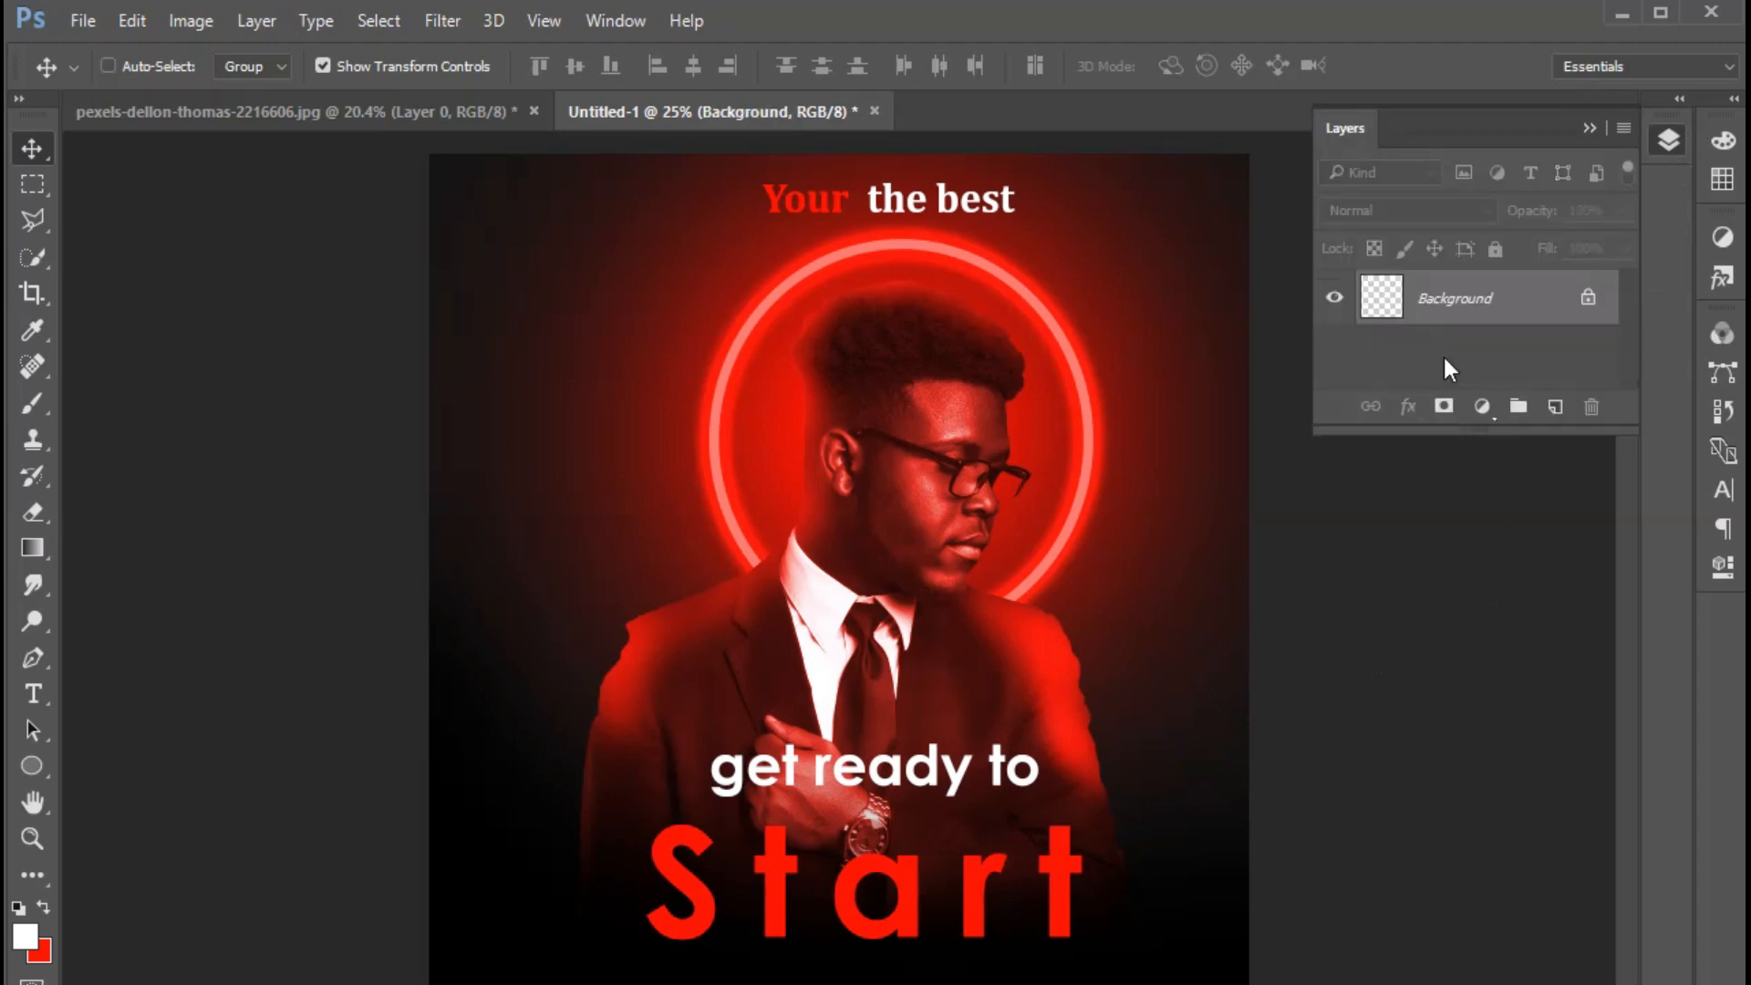
{"action": "left_click", "coordinate": [1589, 129]}
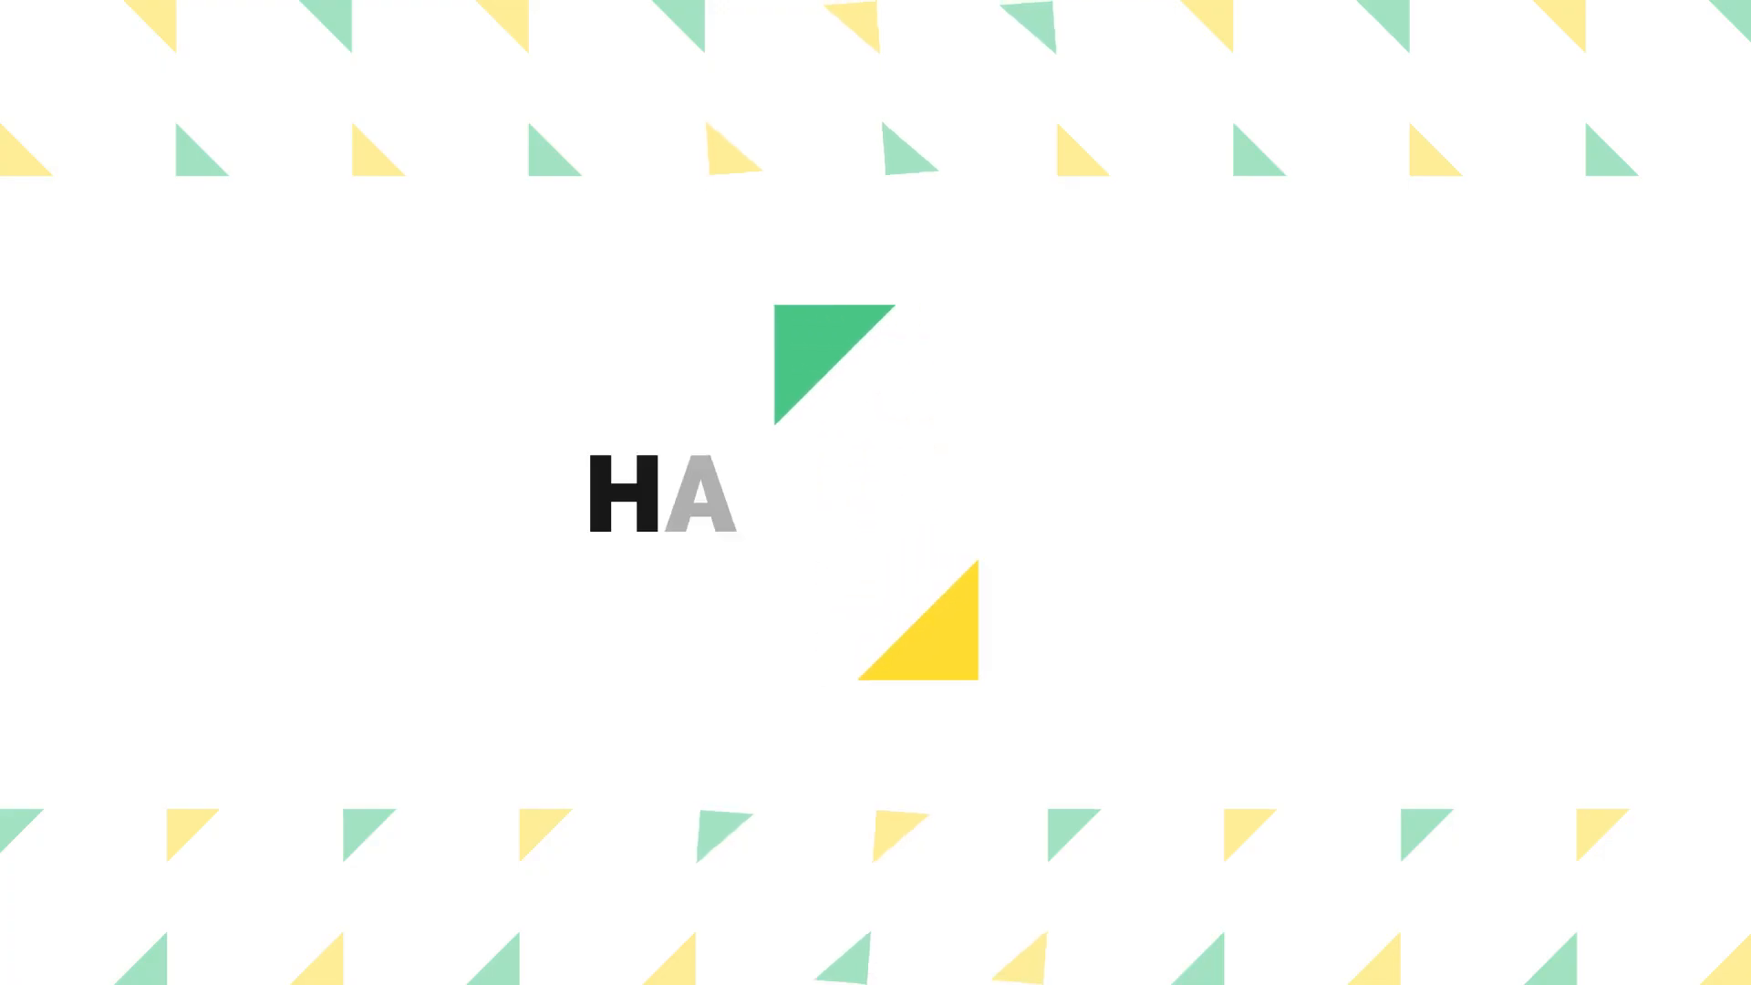